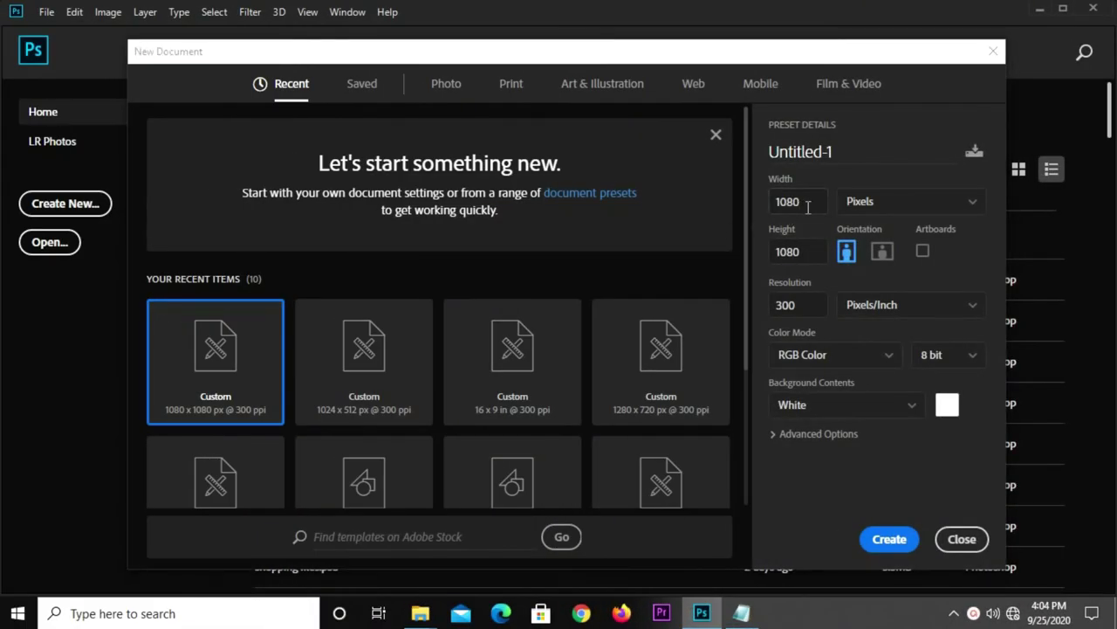
Create a blank 1080 × 1080 px document at 300 ppi and fit it in view
click(774, 256)
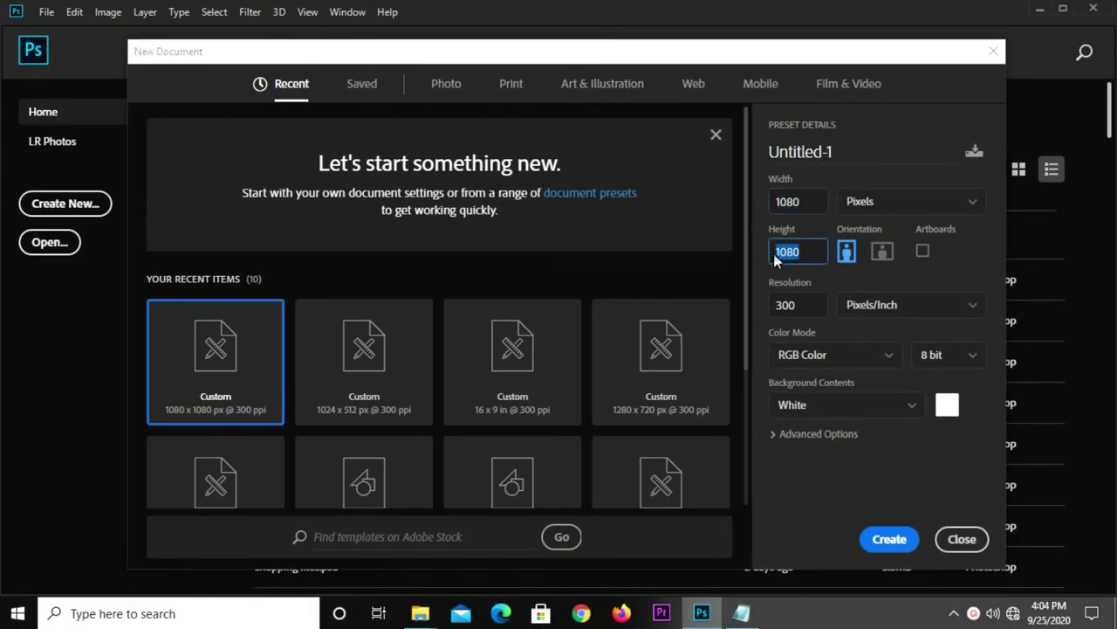
click(799, 305)
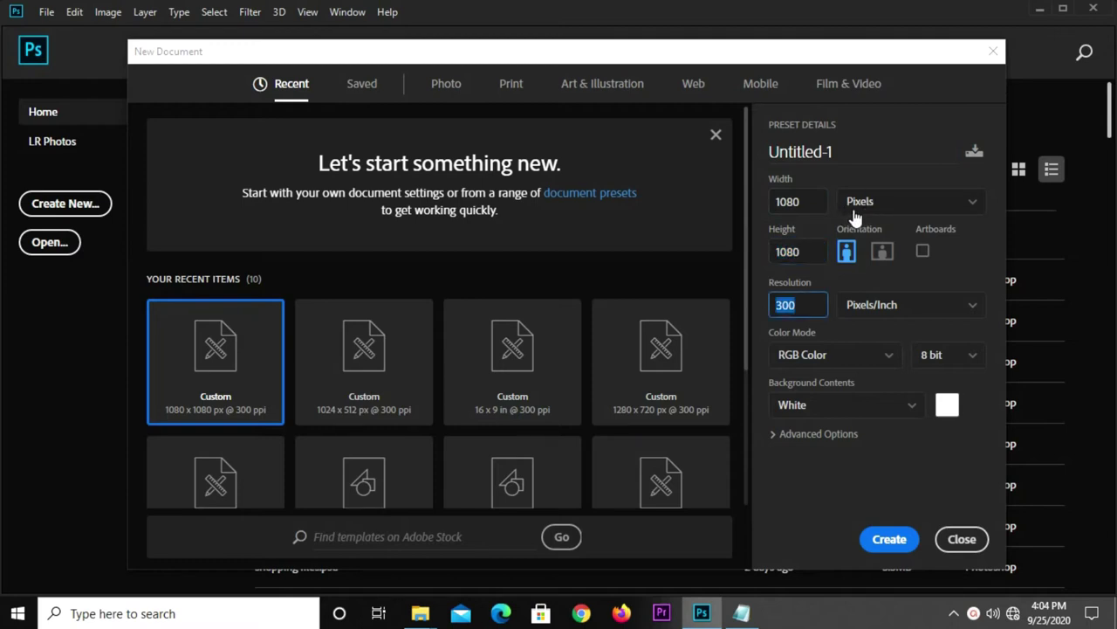
click(883, 541)
key(ctrl+plus)
key(ctrl+minus)
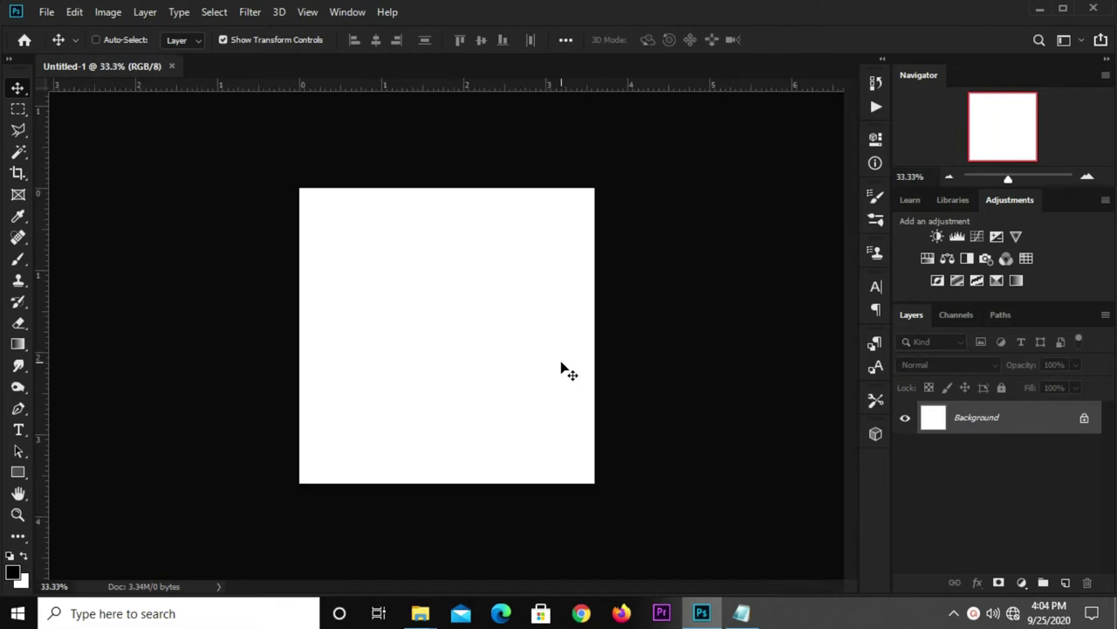
scroll(563, 371, up, 3)
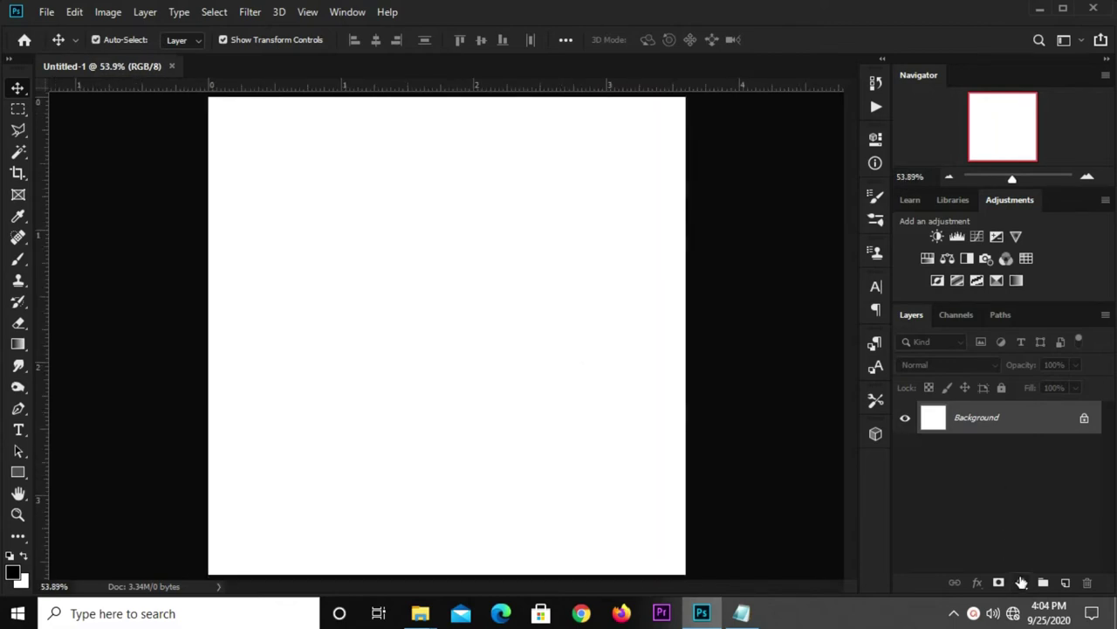
Add a Solid Color fill layer in olive-yellow #ae9f22, pasting the hex code from the notes
click(1021, 582)
click(1010, 287)
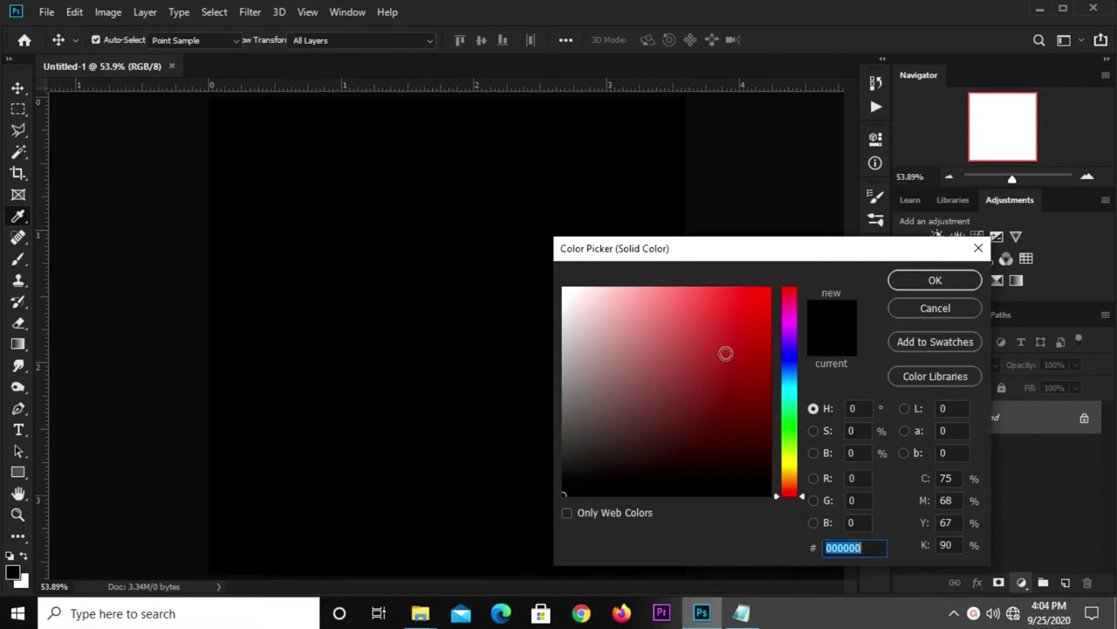
click(741, 613)
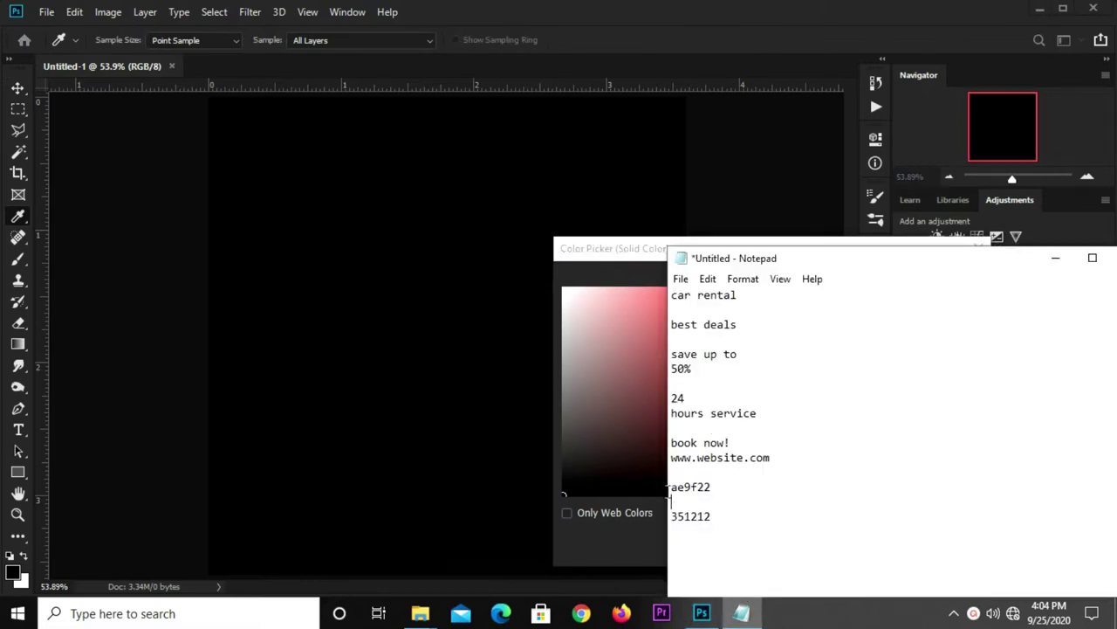
double_click(714, 486)
right_click(675, 486)
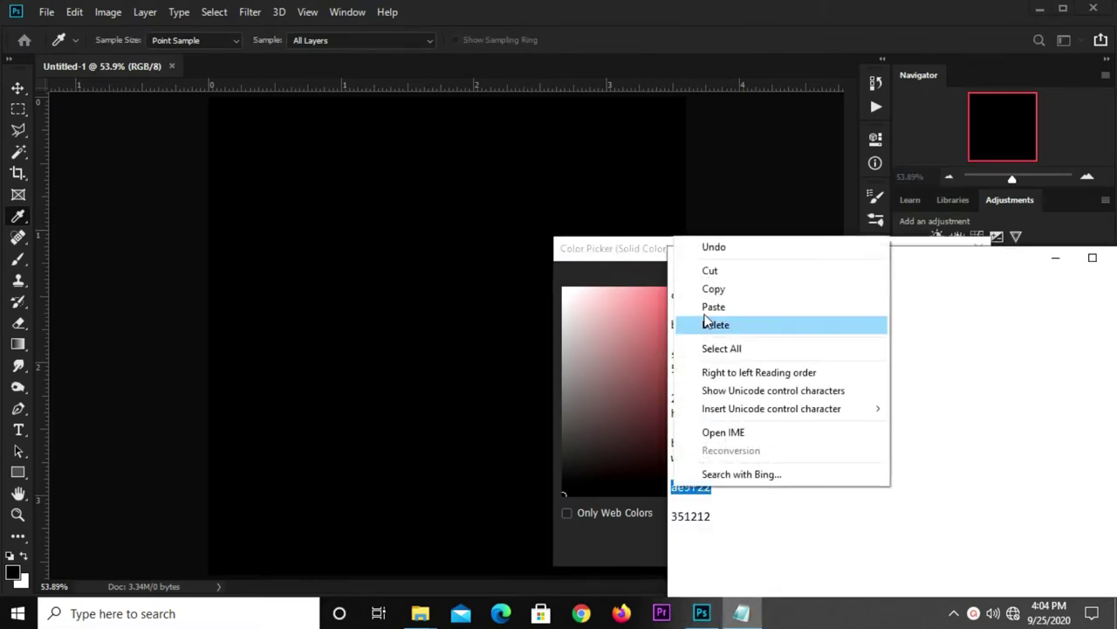
click(713, 289)
click(701, 612)
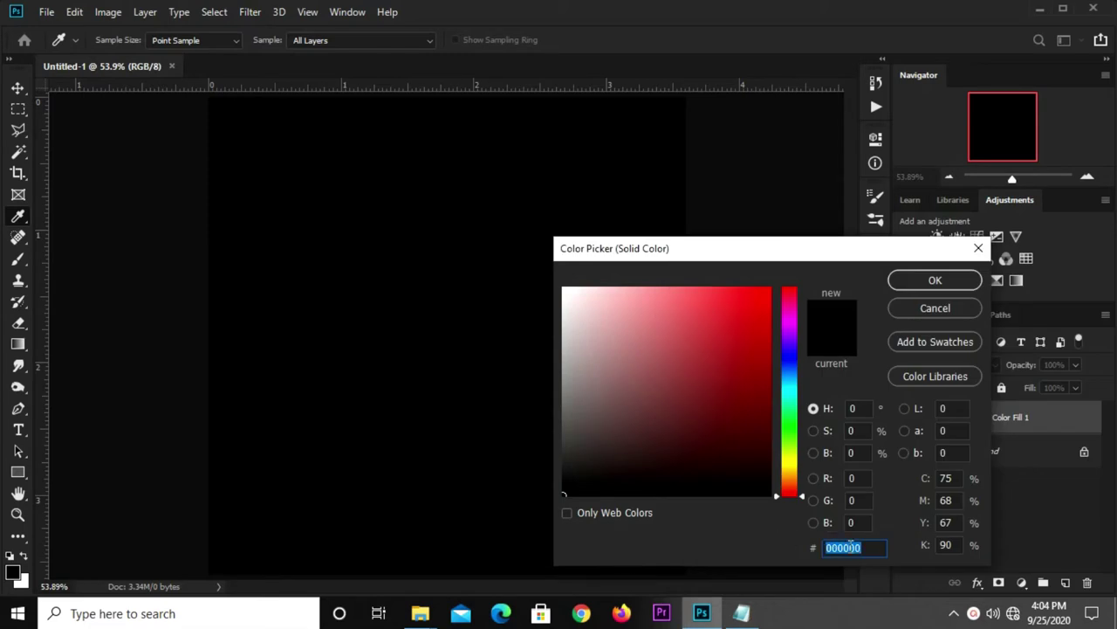
right_click(851, 546)
click(869, 389)
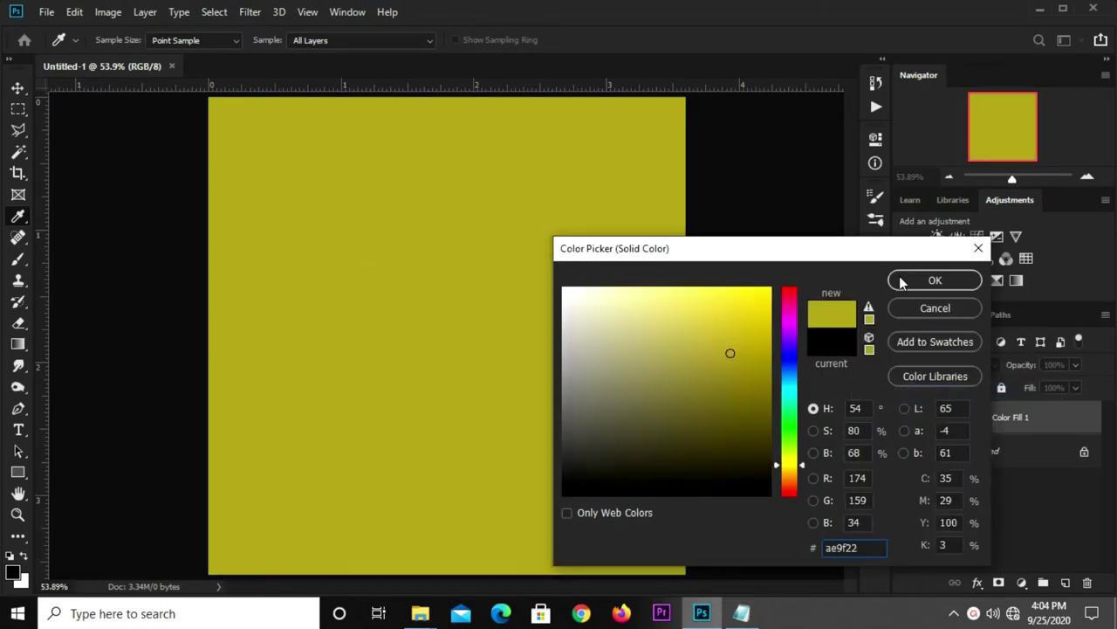
click(902, 280)
key(v)
scroll(485, 266, down, 1)
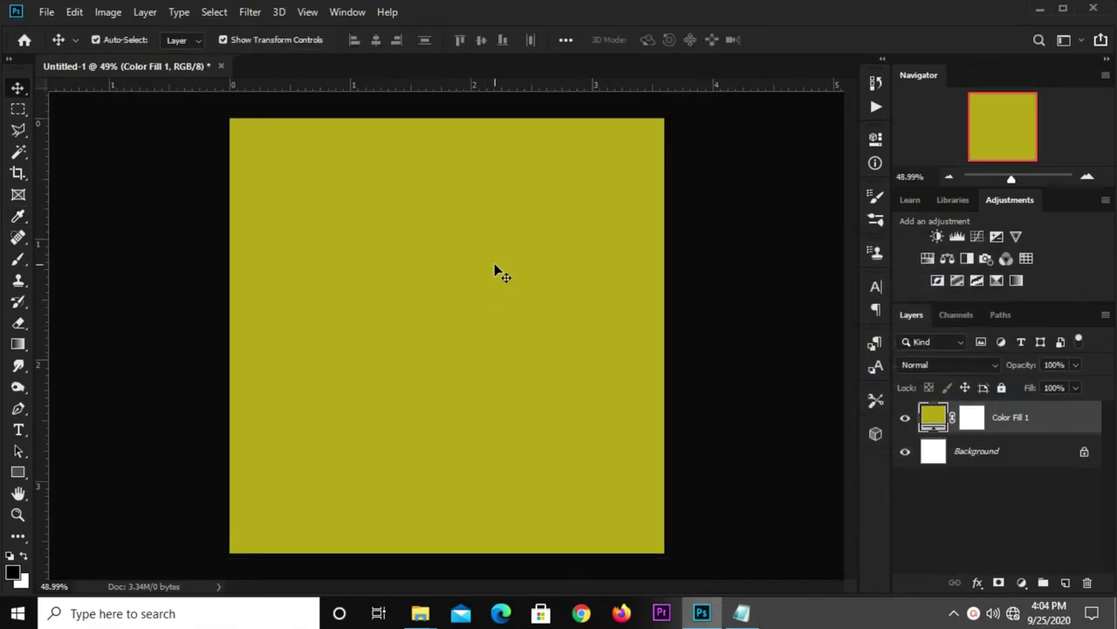
Select the standard Pen Tool and add a new empty layer above the fill
click(19, 409)
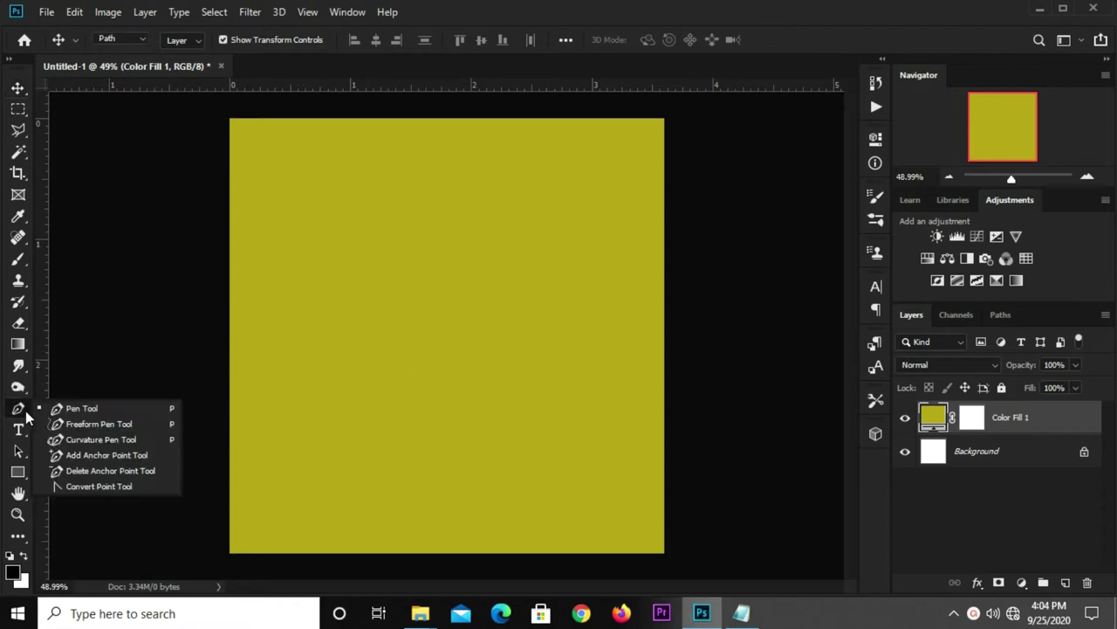
click(70, 406)
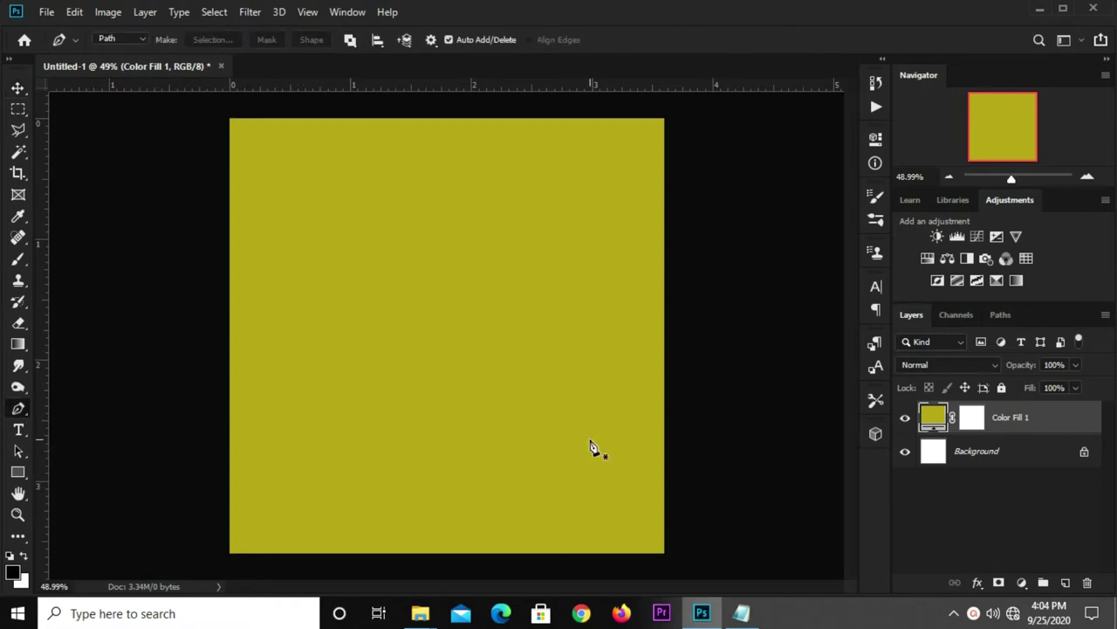
click(1066, 583)
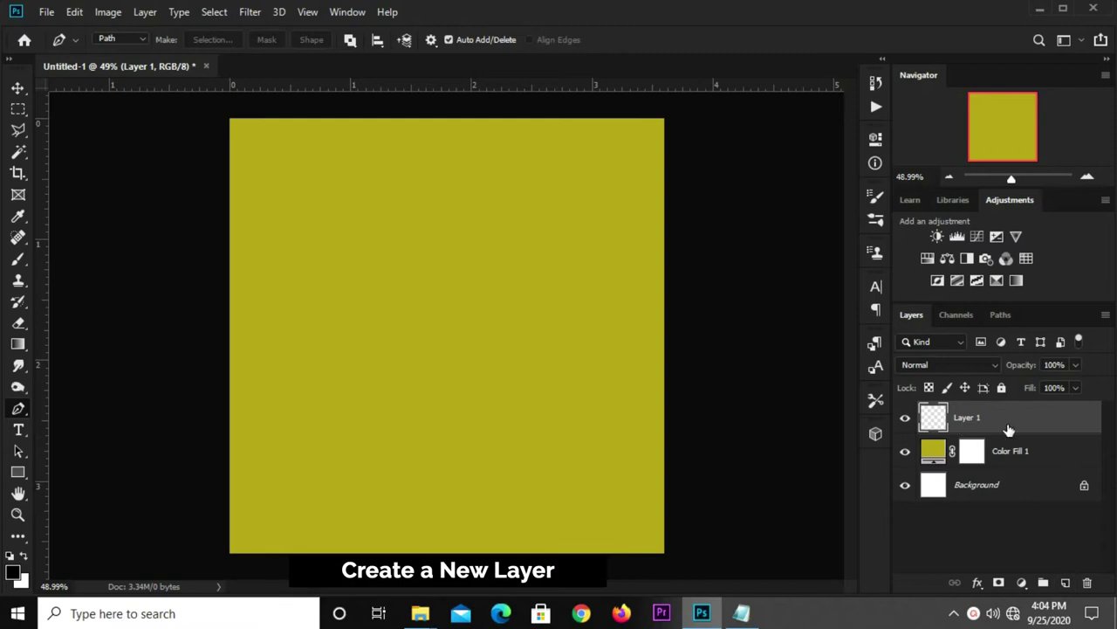
Draw the wave's curved anchors across the lower canvas, redoing misplaced ones
click(213, 415)
drag(373, 448, 408, 446)
key(ctrl+z)
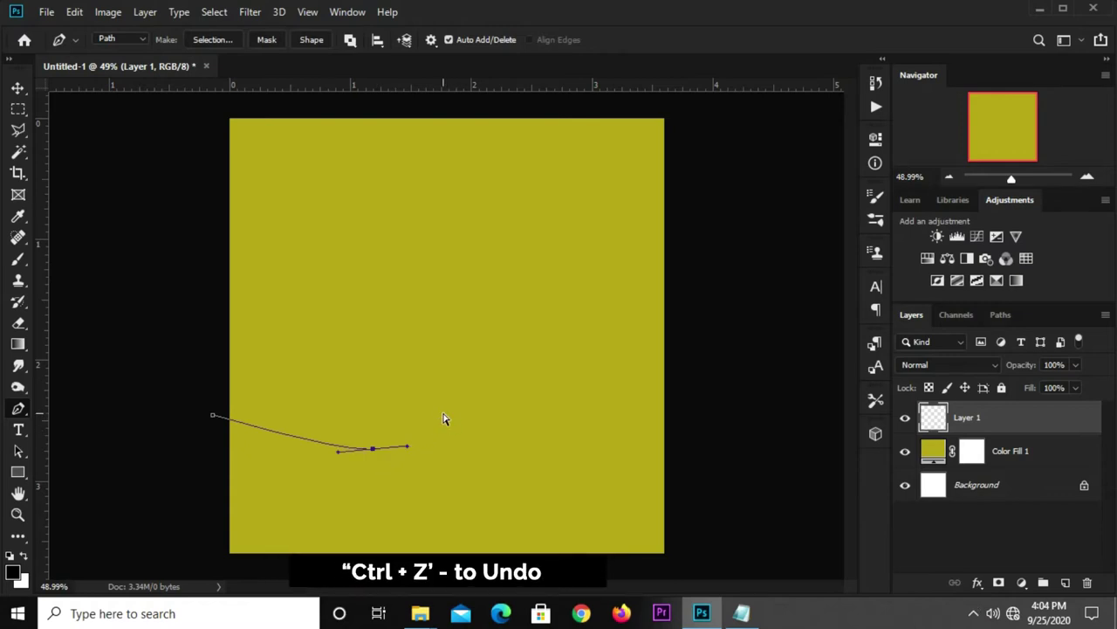
key(ctrl+z)
drag(418, 423, 443, 409)
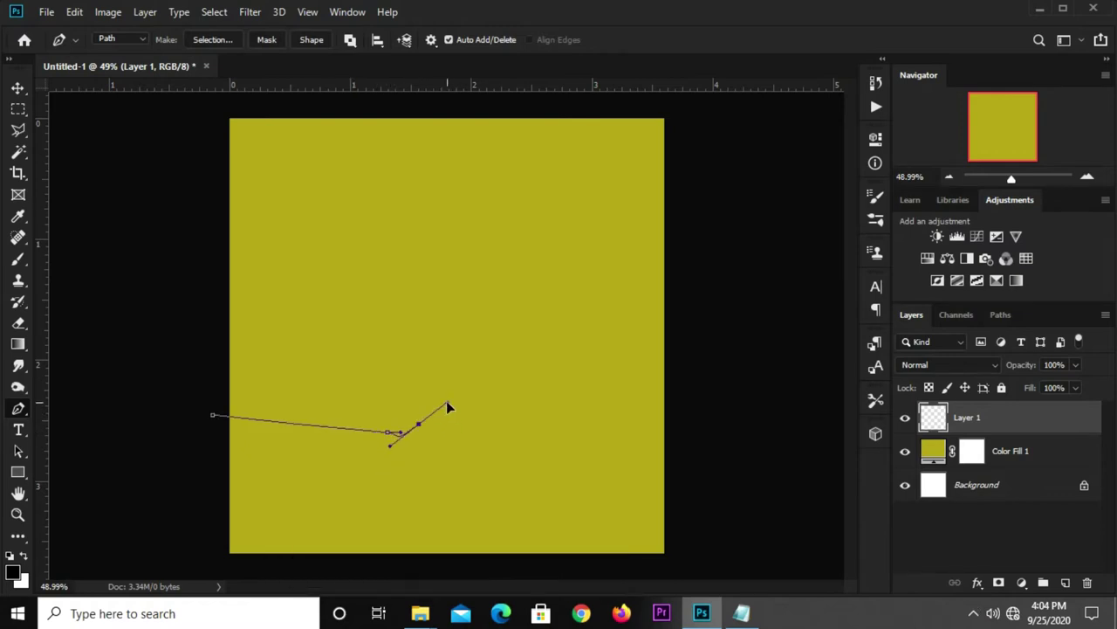
key(ctrl+z)
drag(378, 434, 438, 401)
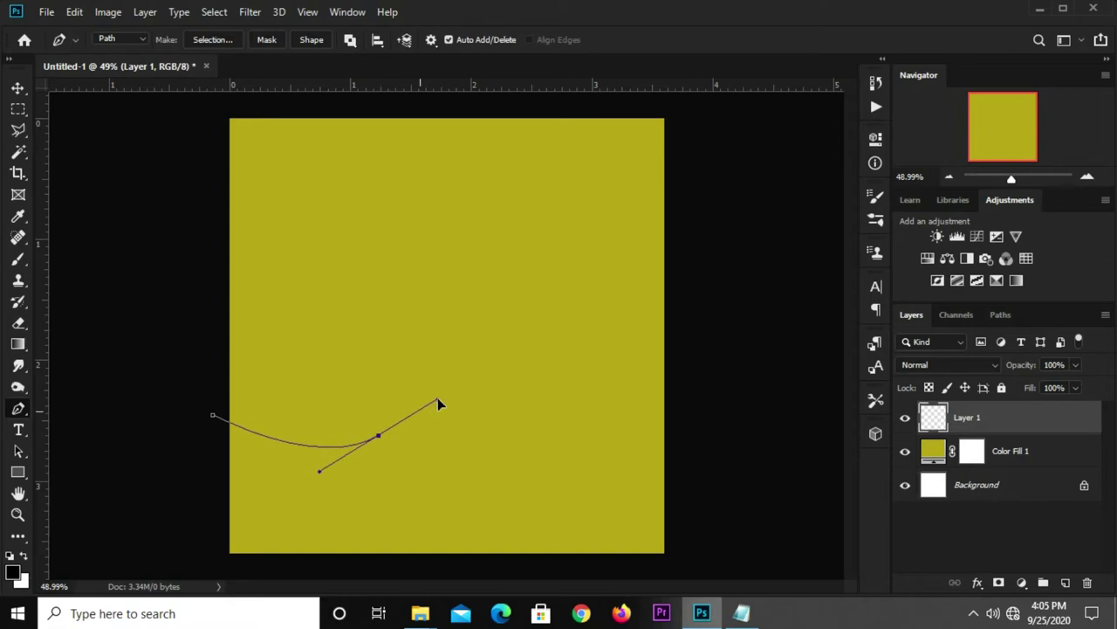
drag(563, 414, 631, 431)
Extend the path past the right and bottom edges and close it at the start point
click(710, 441)
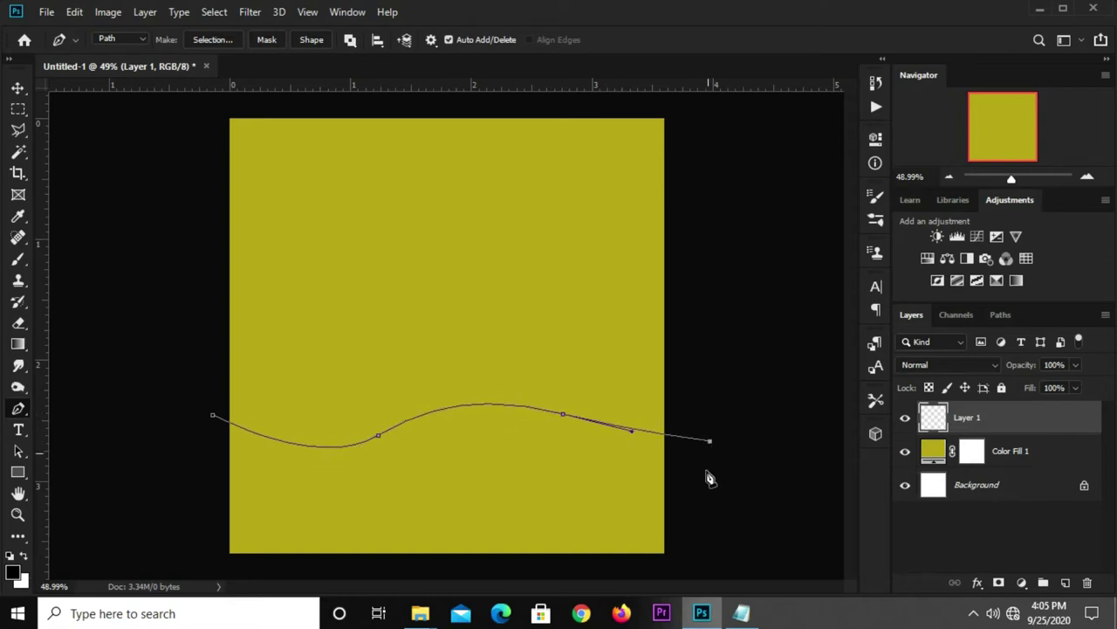
scroll(709, 478, down, 1)
click(681, 537)
click(607, 568)
click(240, 547)
click(254, 404)
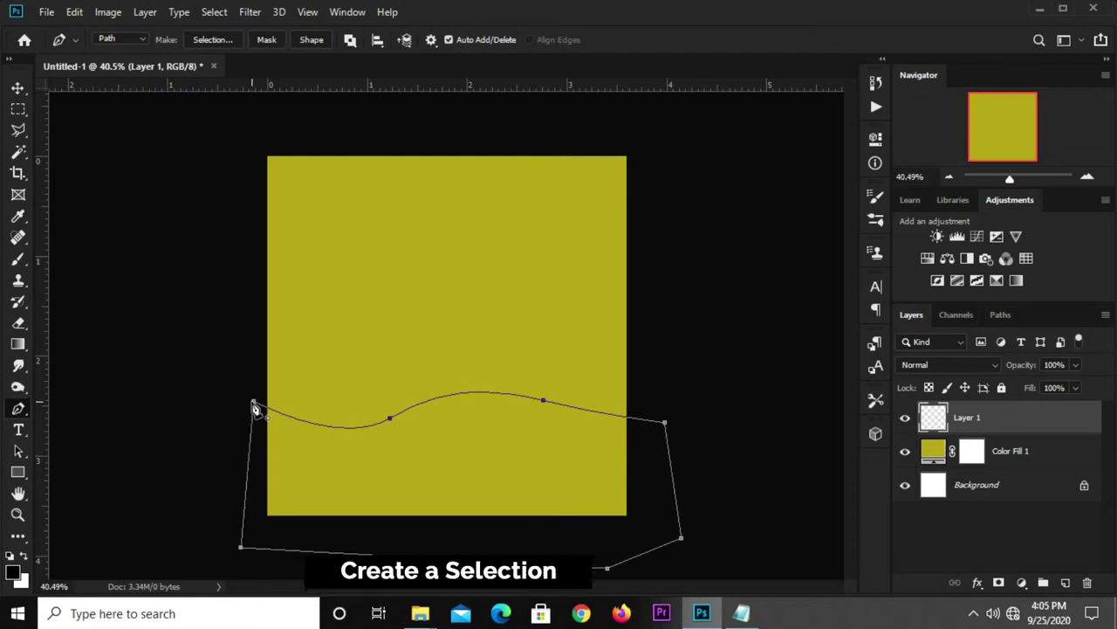
Turn the wave path into a selection with 0 px feather radius
right_click(379, 484)
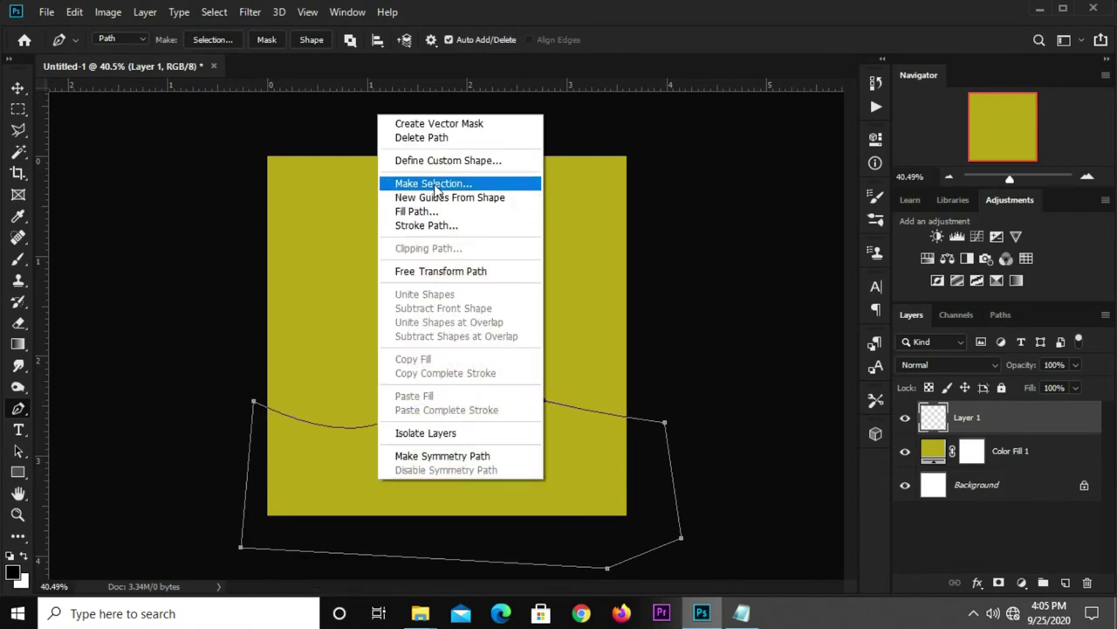
click(434, 183)
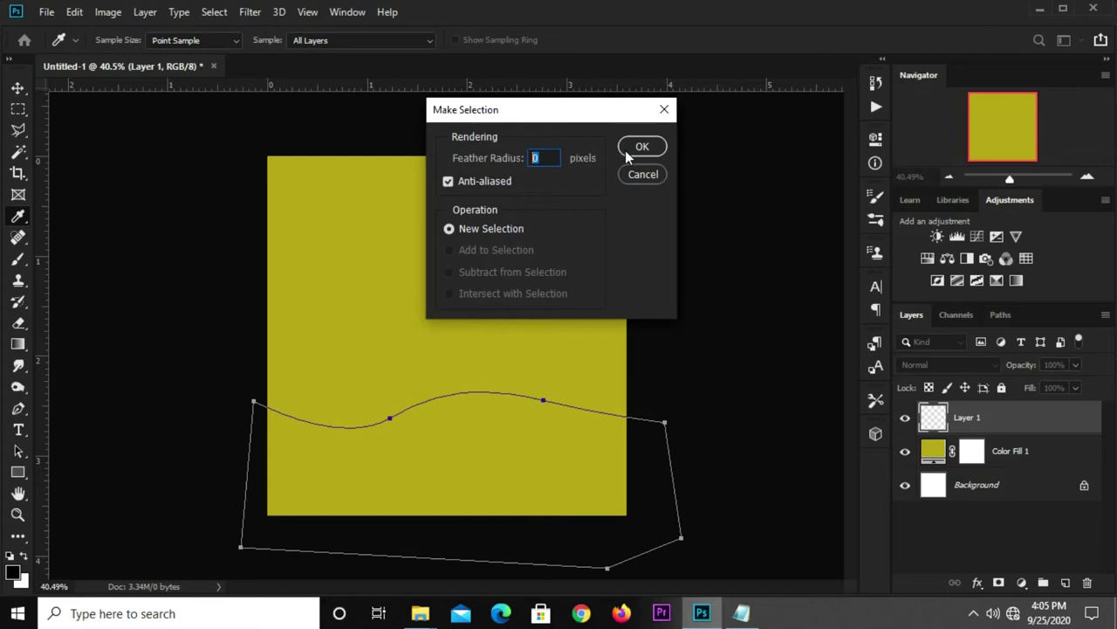
click(625, 150)
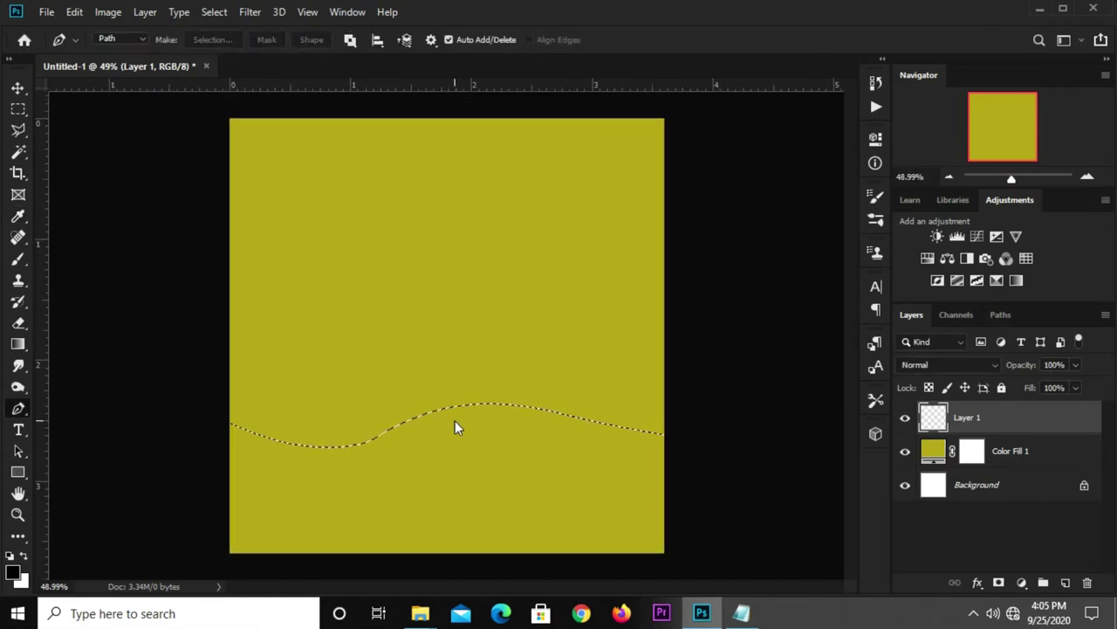
click(17, 110)
click(40, 109)
Open the Fill dialog for the wave selection and choose Color as the contents
right_click(435, 454)
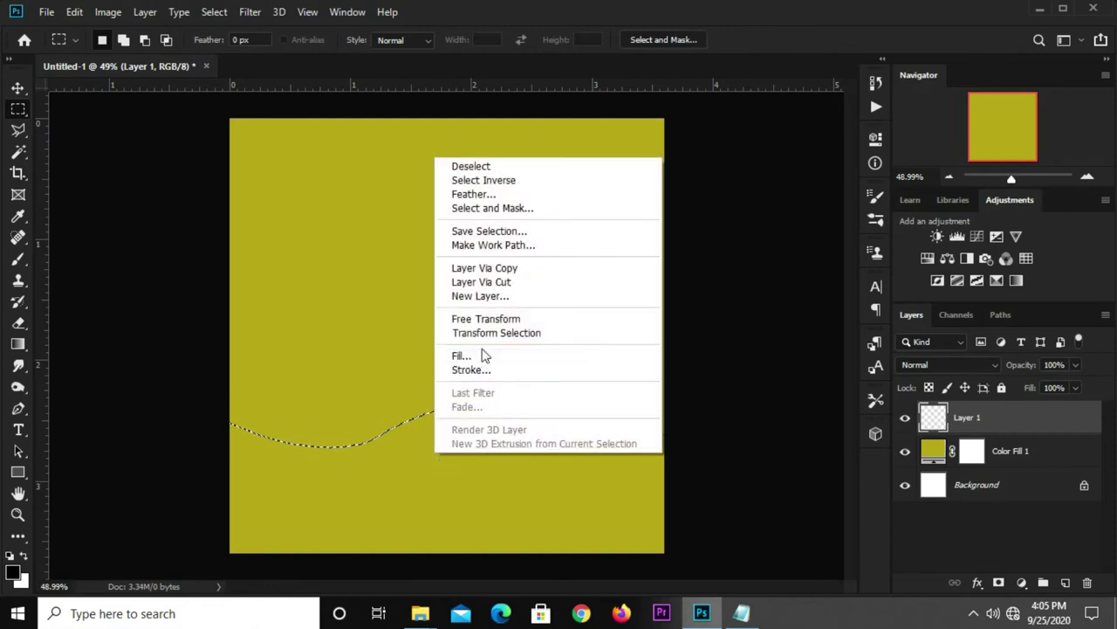
click(484, 356)
click(590, 143)
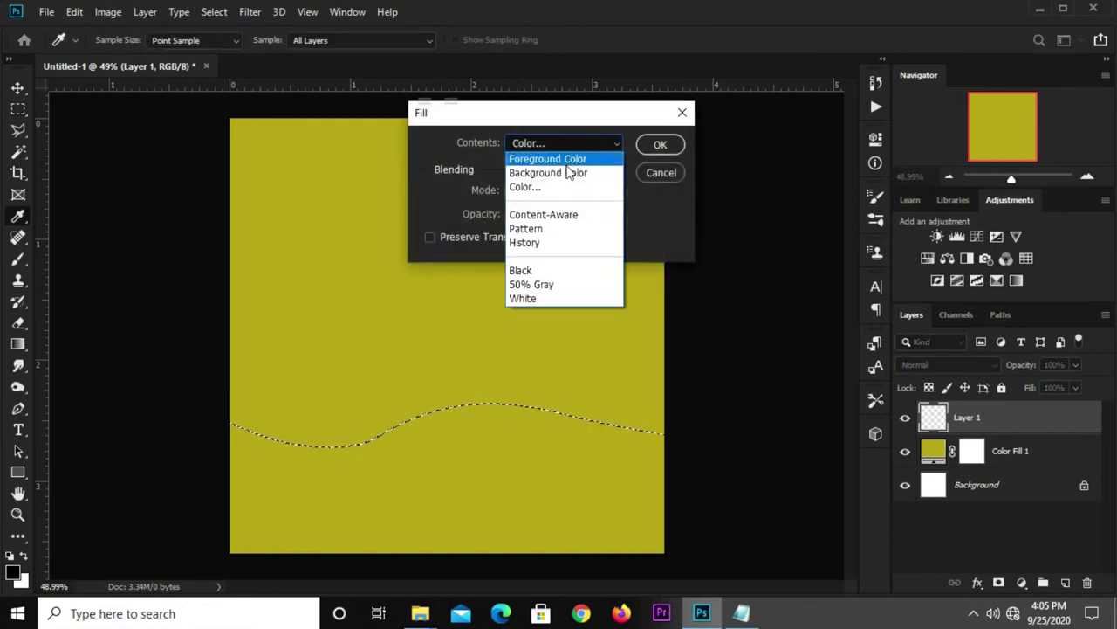
click(537, 188)
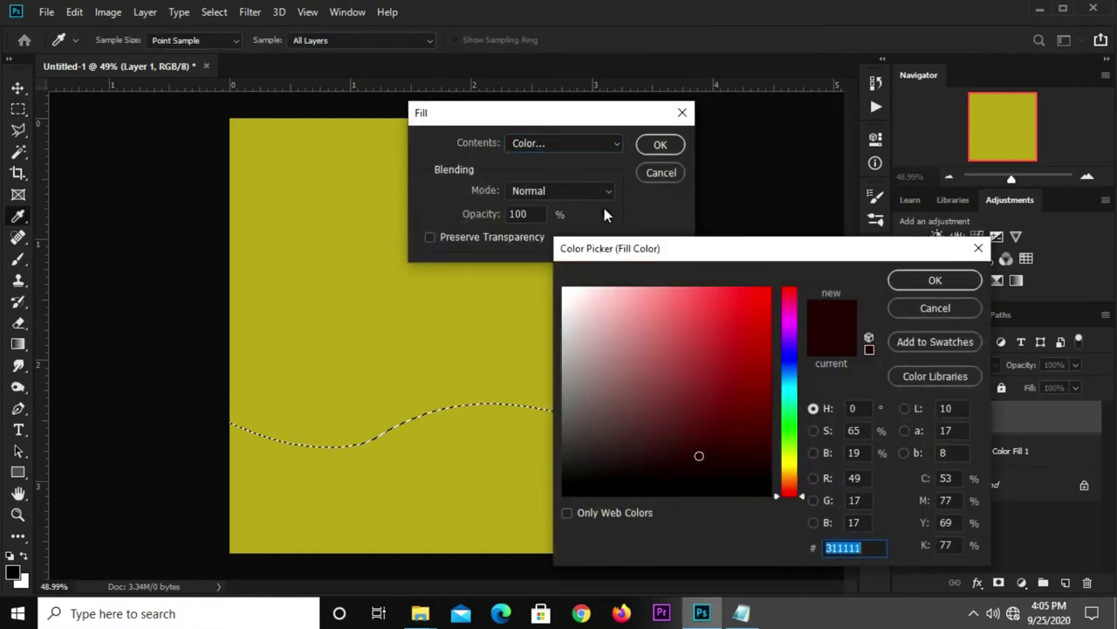
Fill the wave selection with dark maroon #351212, pasted from the notes
click(742, 615)
click(718, 515)
drag(718, 515, 676, 516)
click(724, 515)
right_click(676, 516)
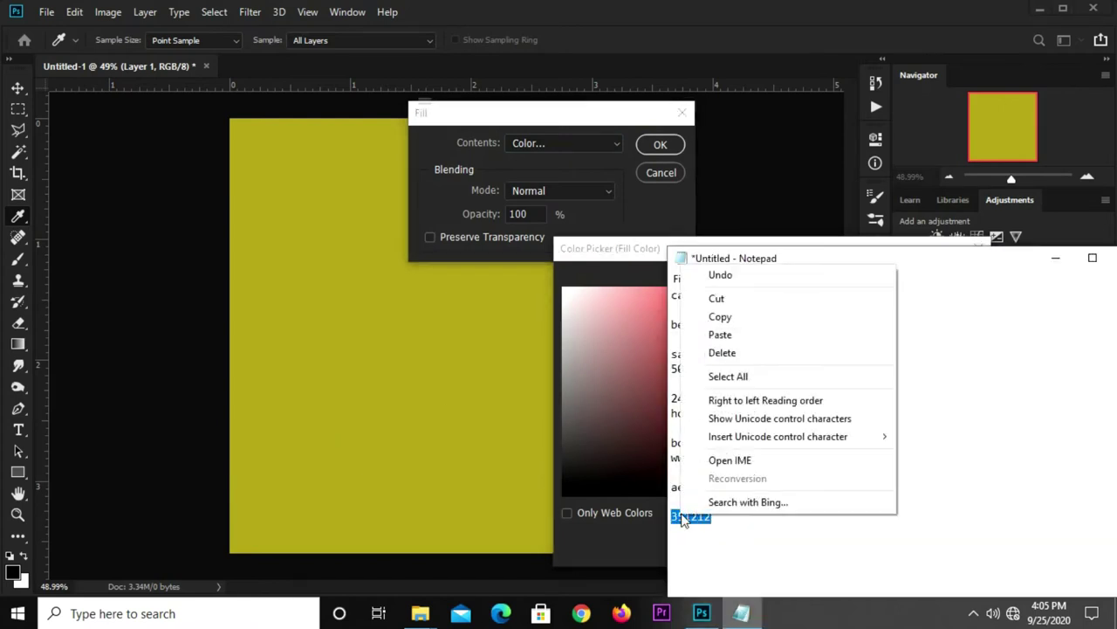
click(715, 317)
click(631, 523)
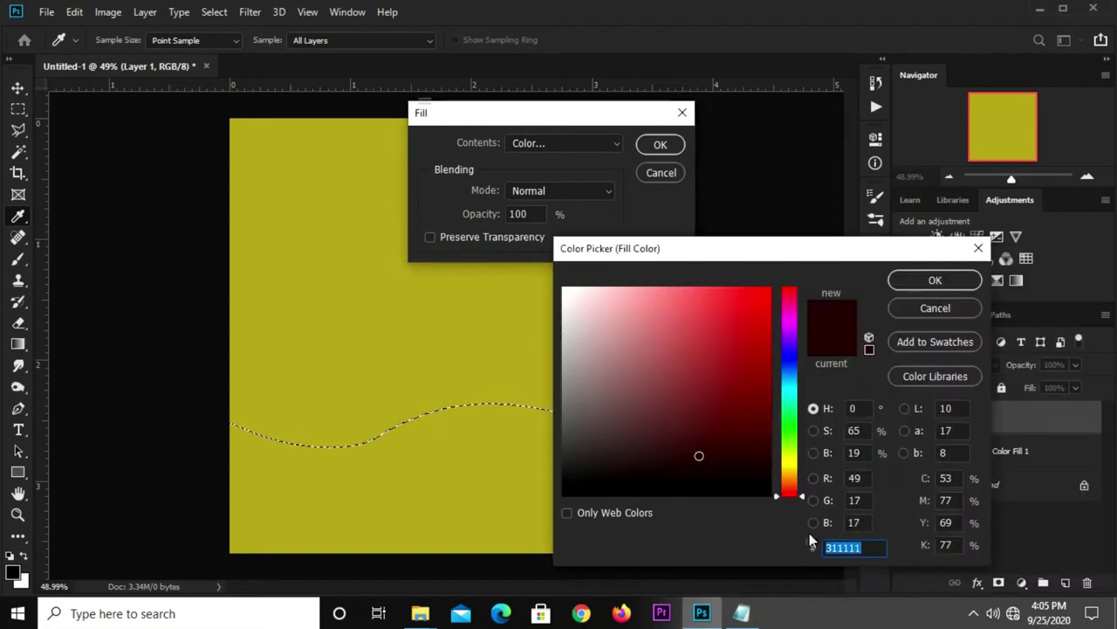
right_click(834, 547)
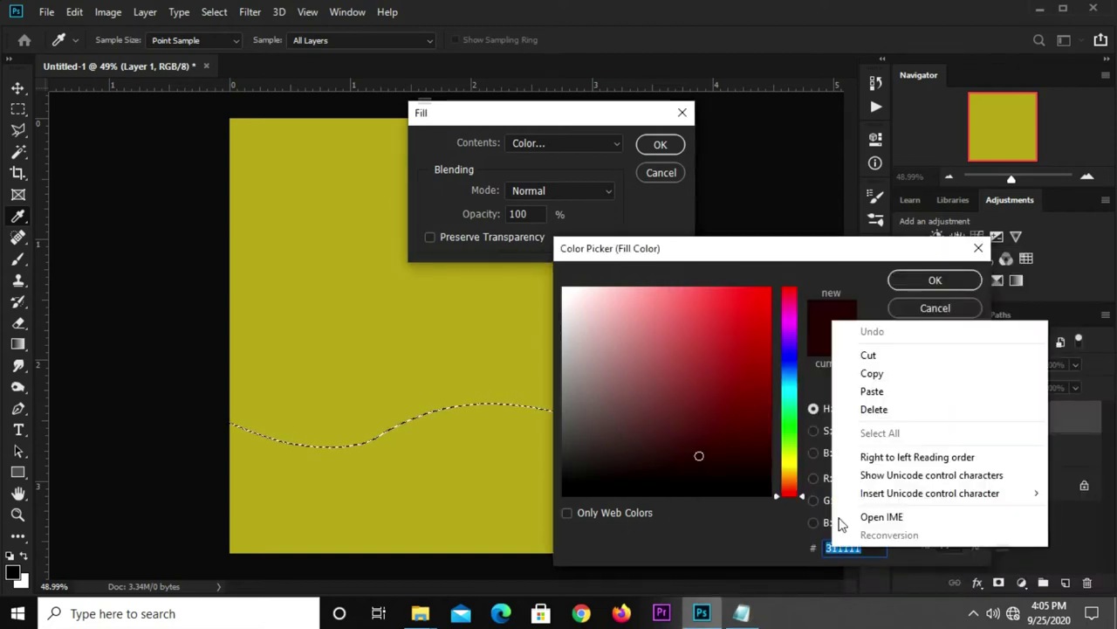
click(870, 391)
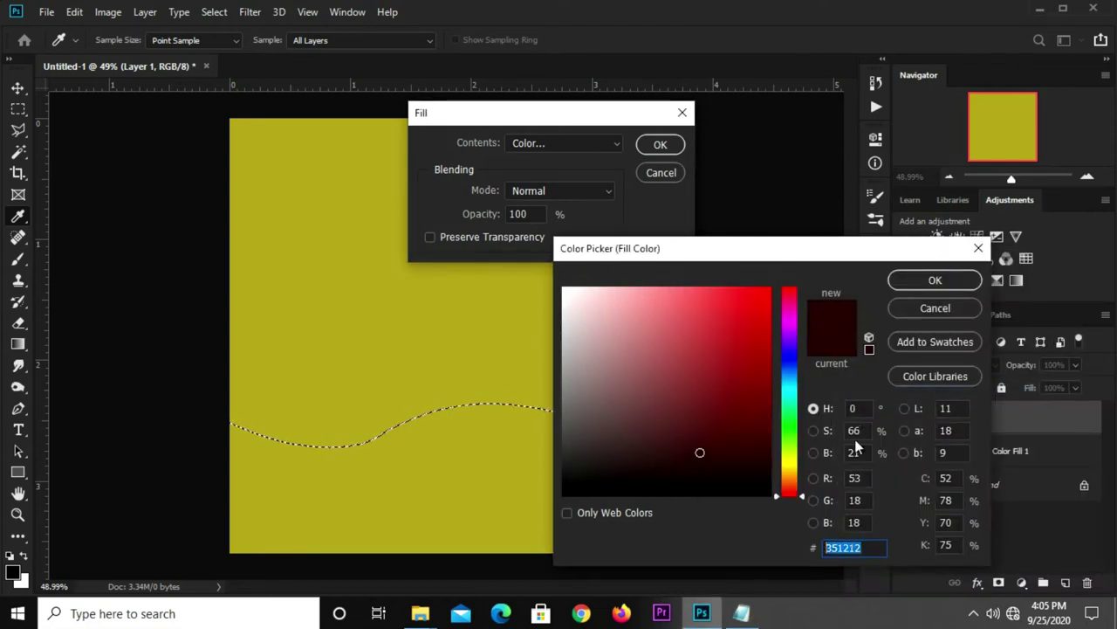
click(910, 283)
click(660, 144)
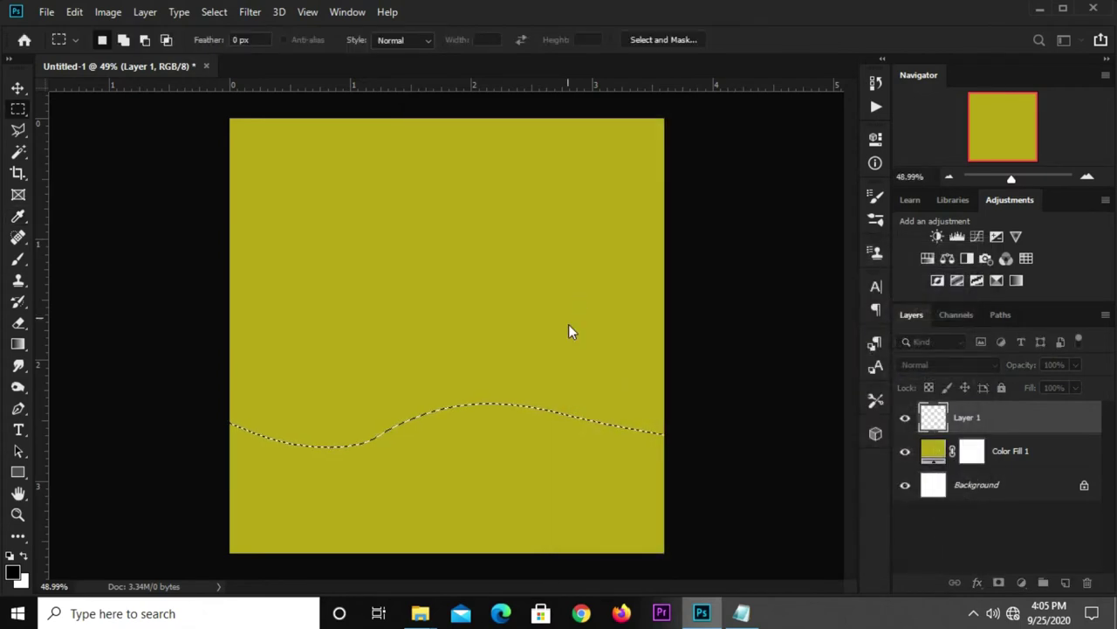
Clear the selection with Ctrl+D and switch to the Move tool
key(ctrl+d)
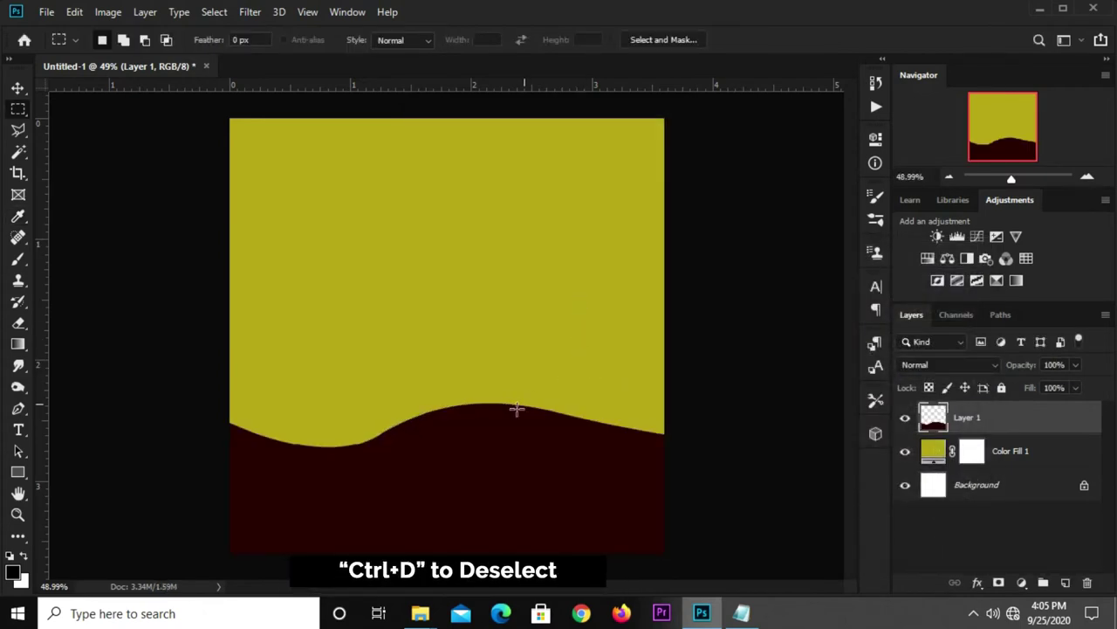
drag(17, 87, 60, 85)
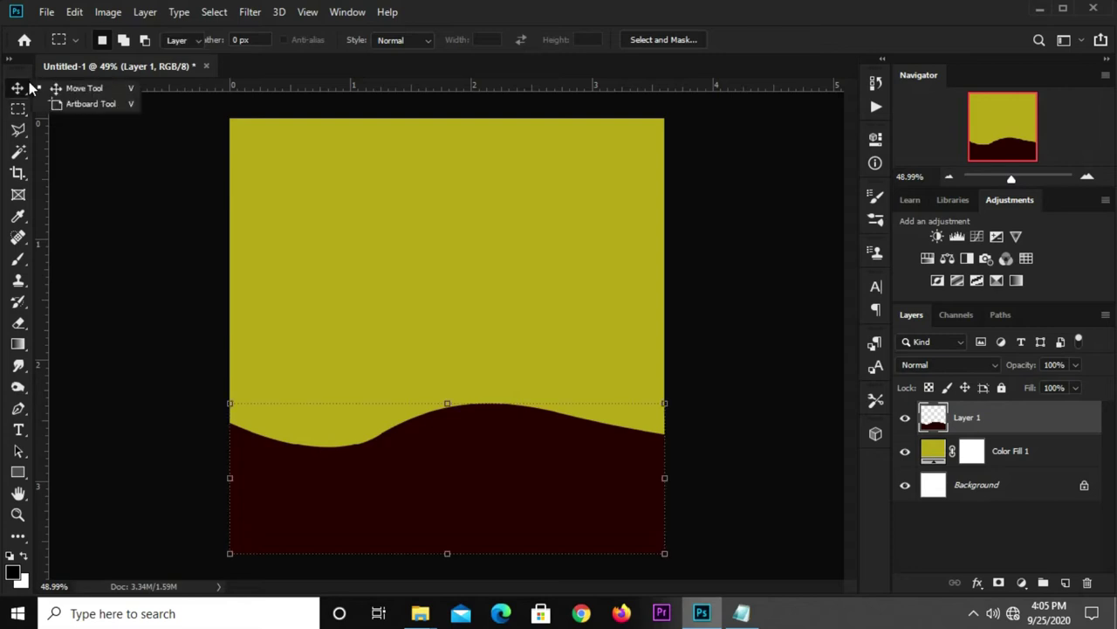
click(133, 196)
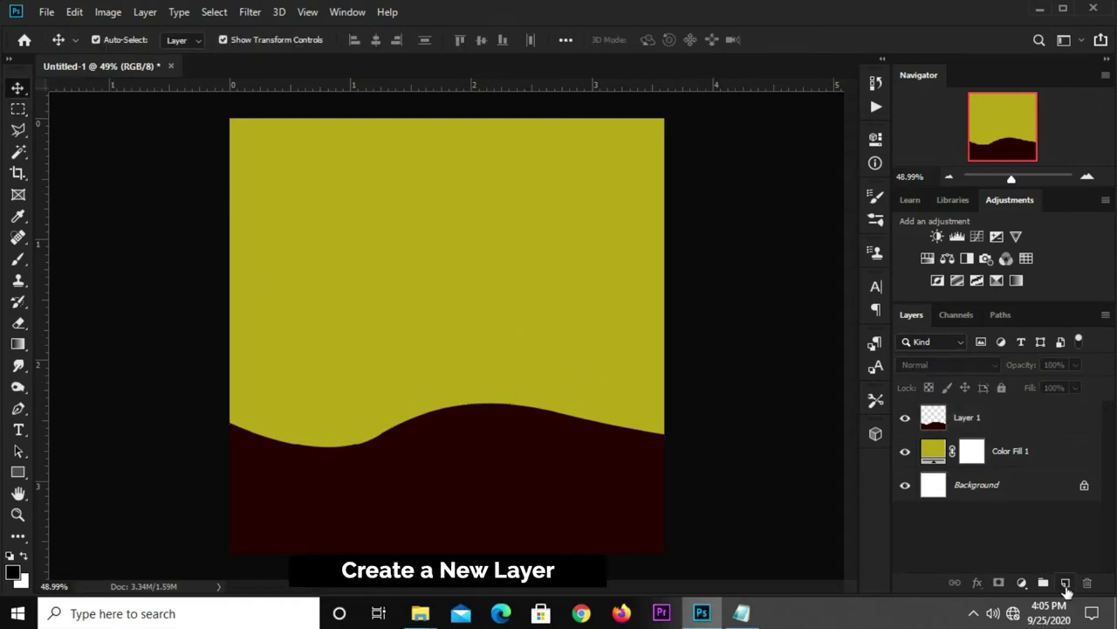
Add a new layer and set the Brush tool to 401 px
click(1065, 582)
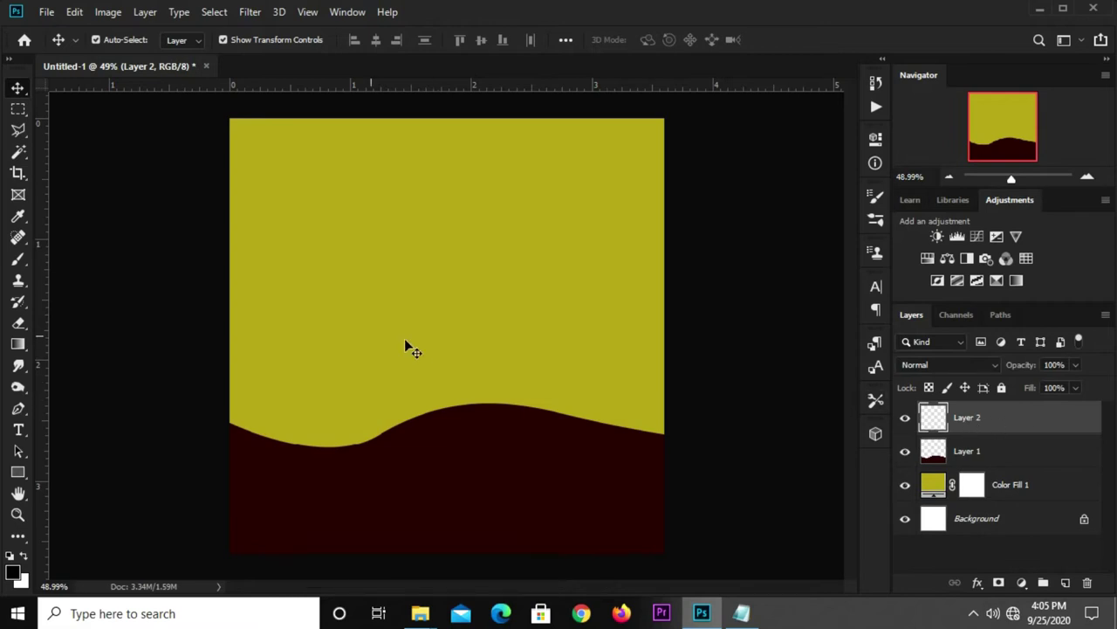
click(17, 258)
click(91, 263)
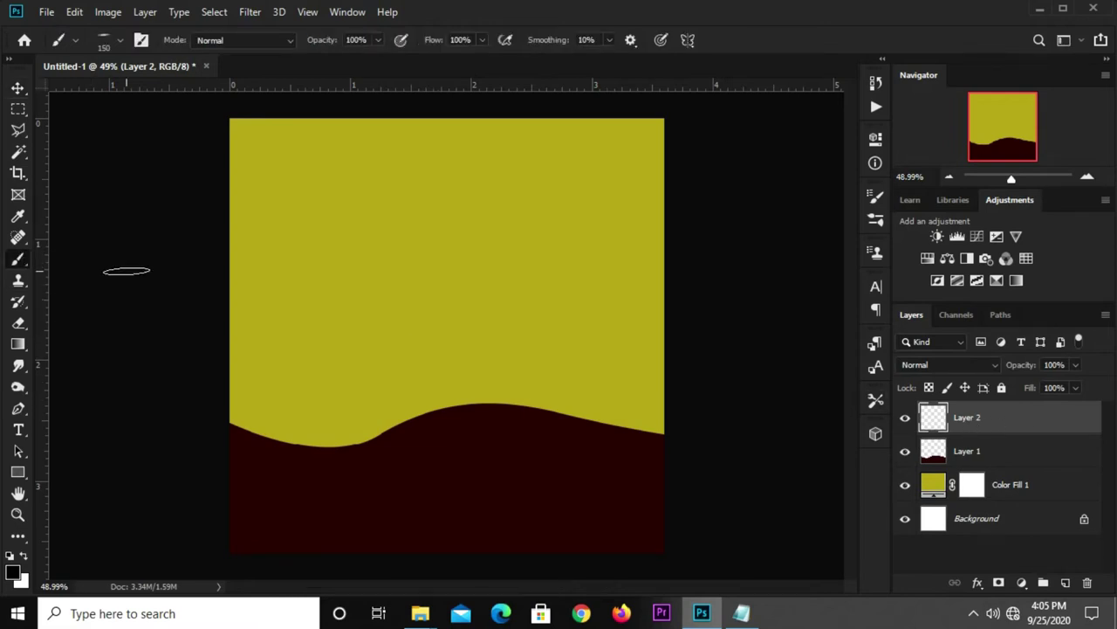
click(110, 44)
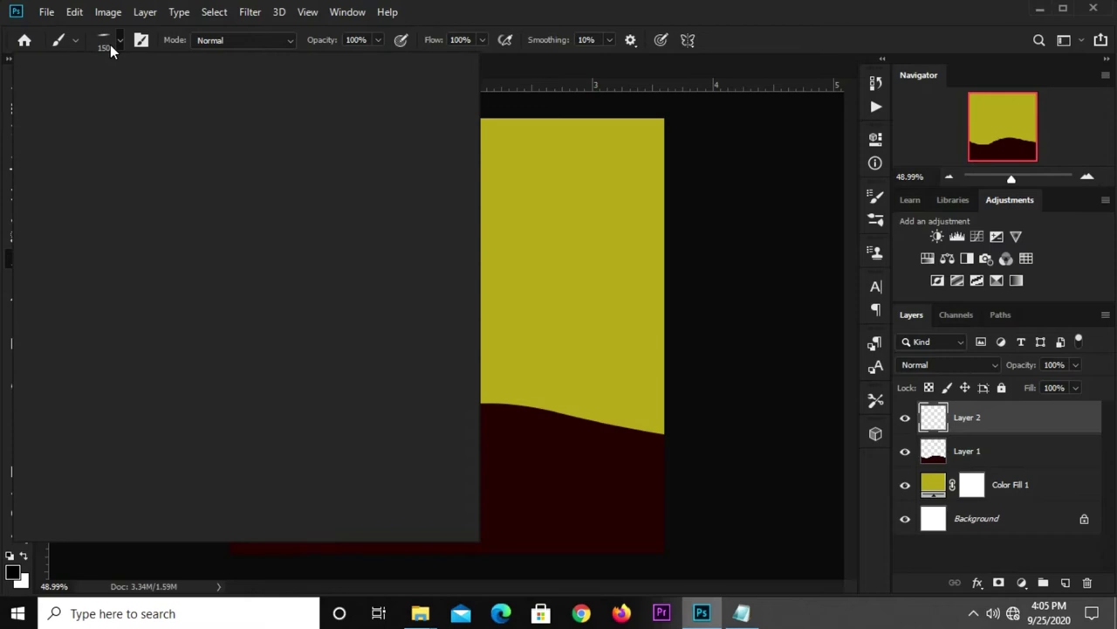
drag(166, 95, 182, 93)
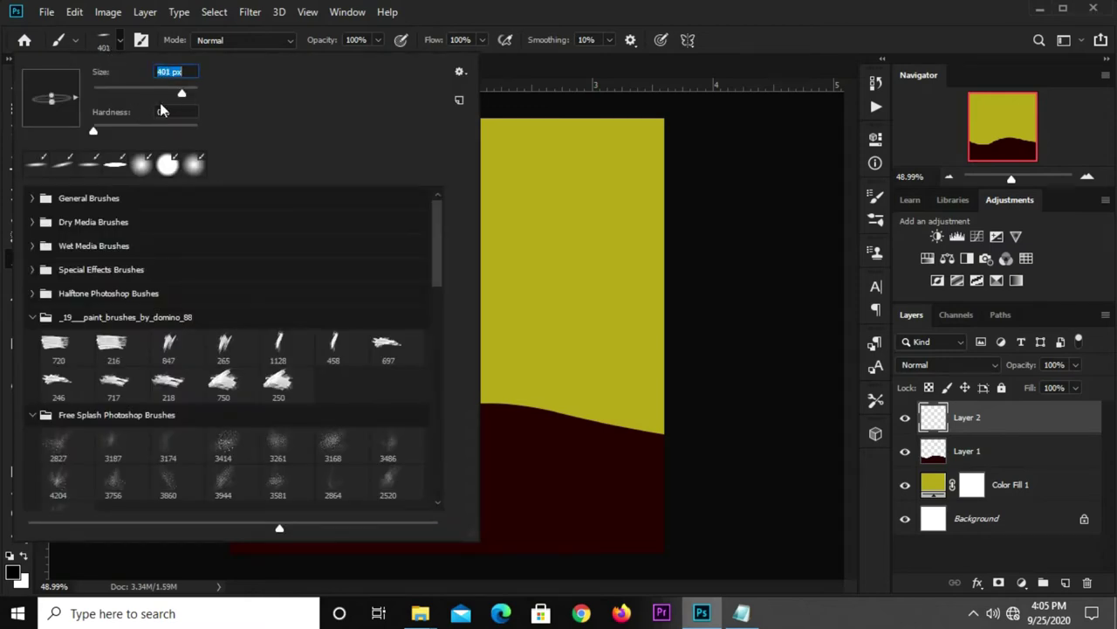
click(760, 58)
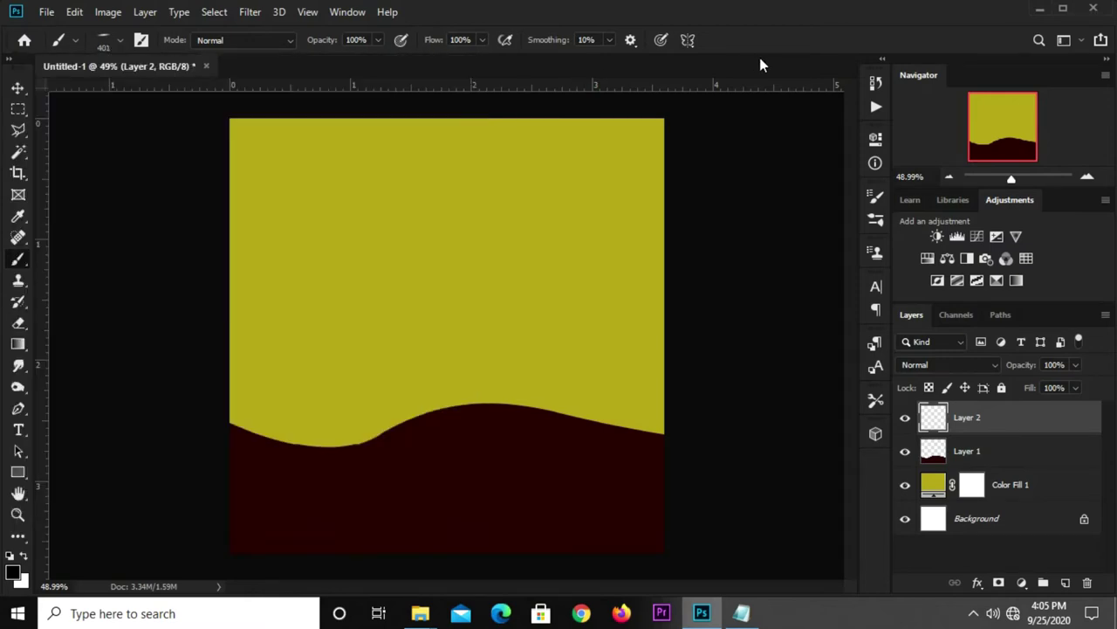
Set the brush tip to 100% roundness and 0° angle
click(872, 197)
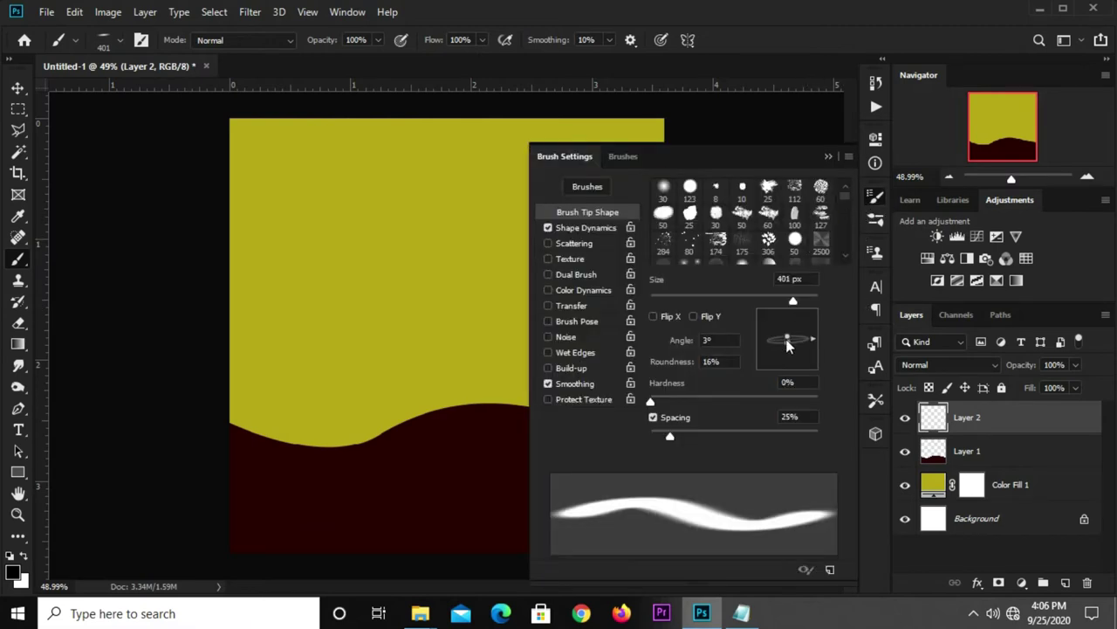
drag(789, 343, 789, 362)
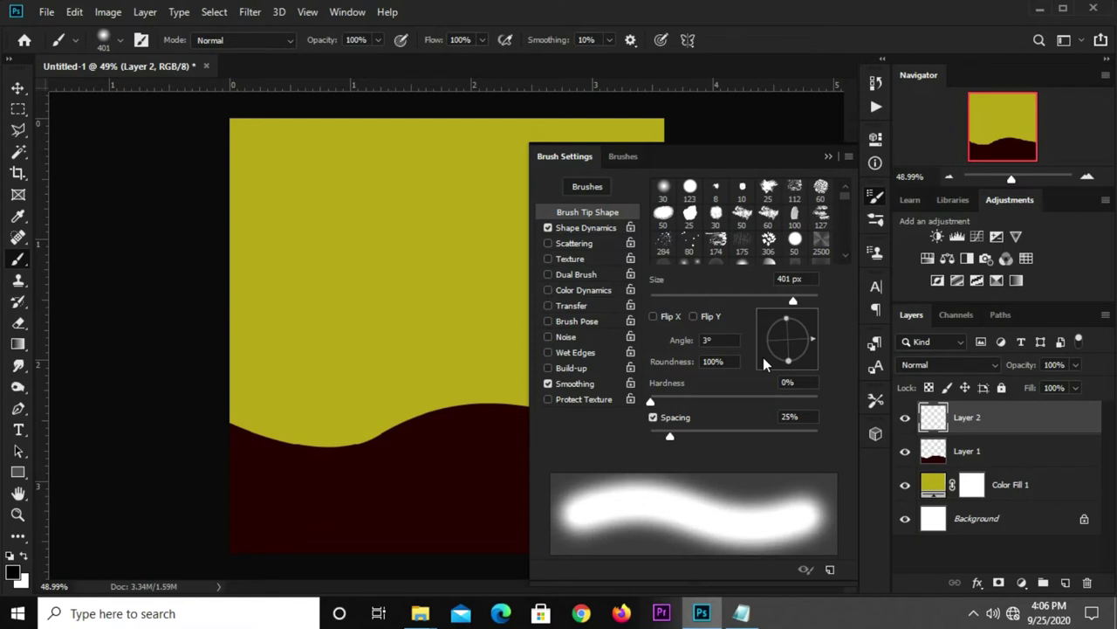
text(0)
key(Tab)
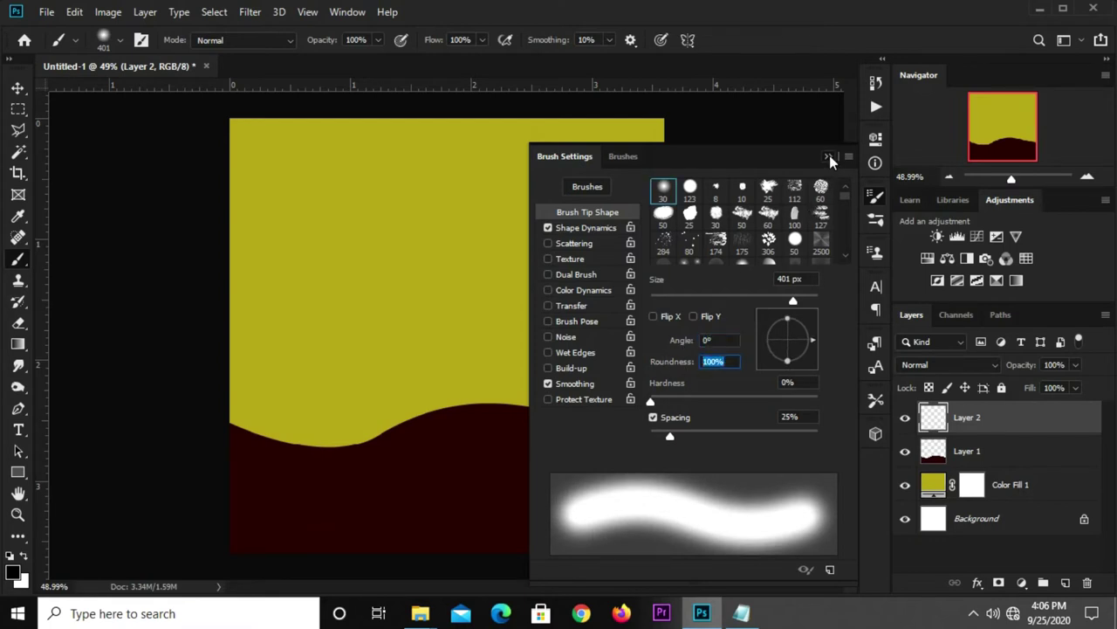
click(829, 157)
Enlarge the brush to about 1300 px and paint a soft white glow at the centre
key(bracketright)
key(bracketright)
key(bracketright)
key(bracketright)
key(bracketright)
key(bracketright)
key(bracketright)
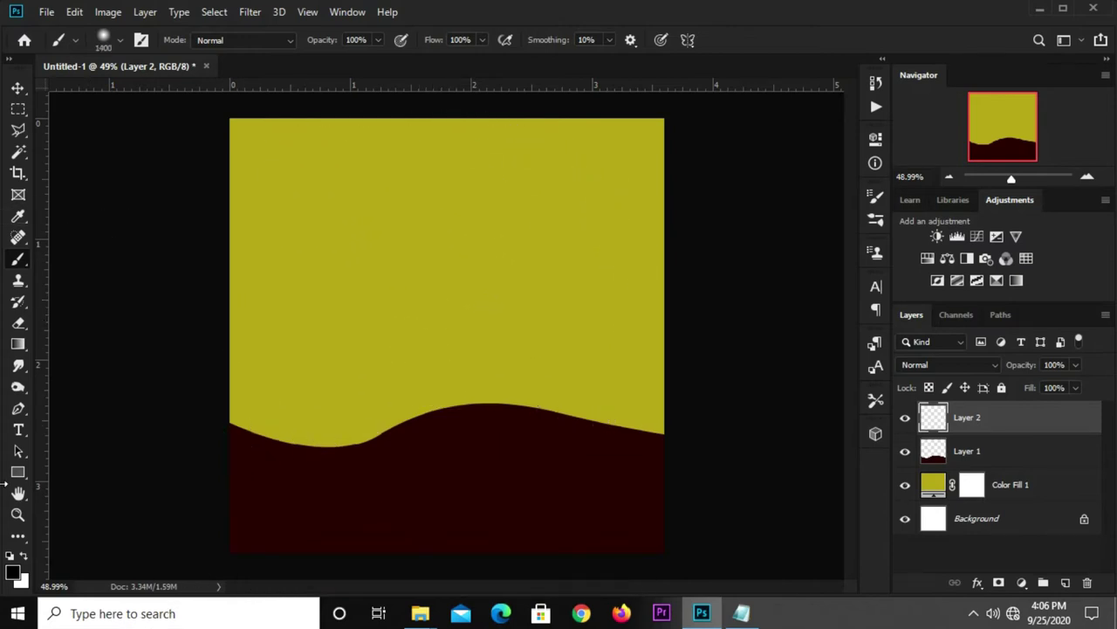
click(23, 557)
key(bracketleft)
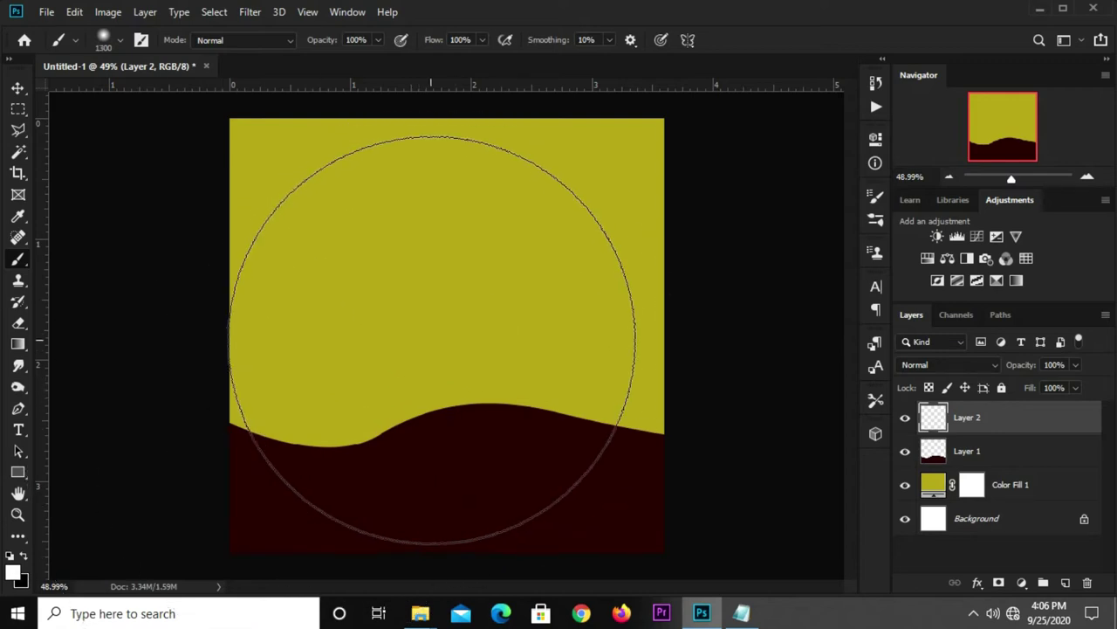
click(446, 345)
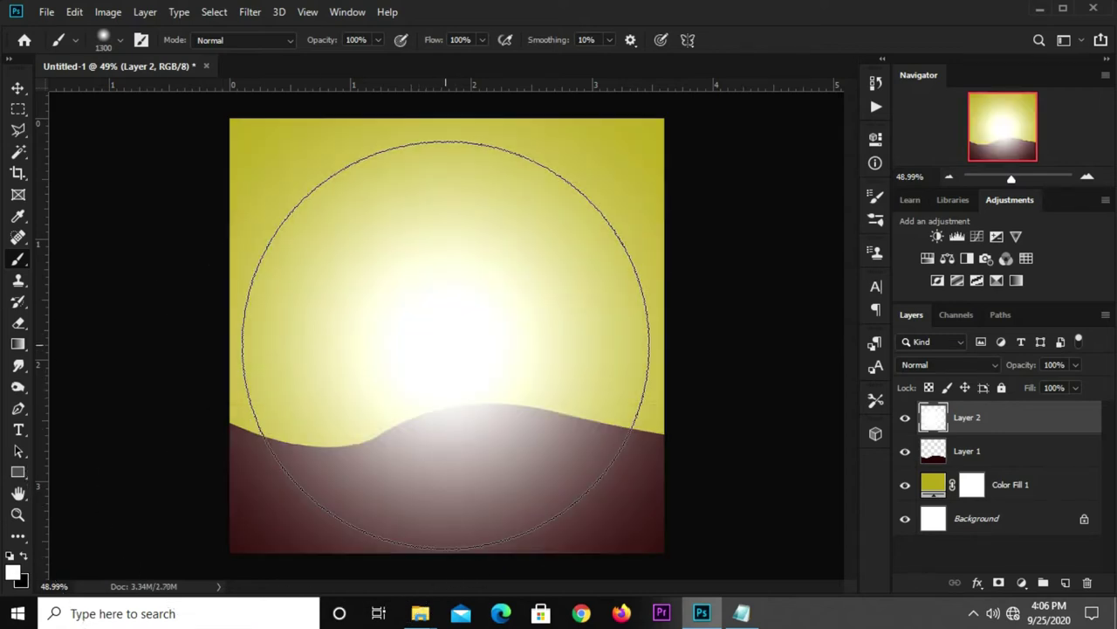
Set Layer 2's blend mode to Overlay
key(v)
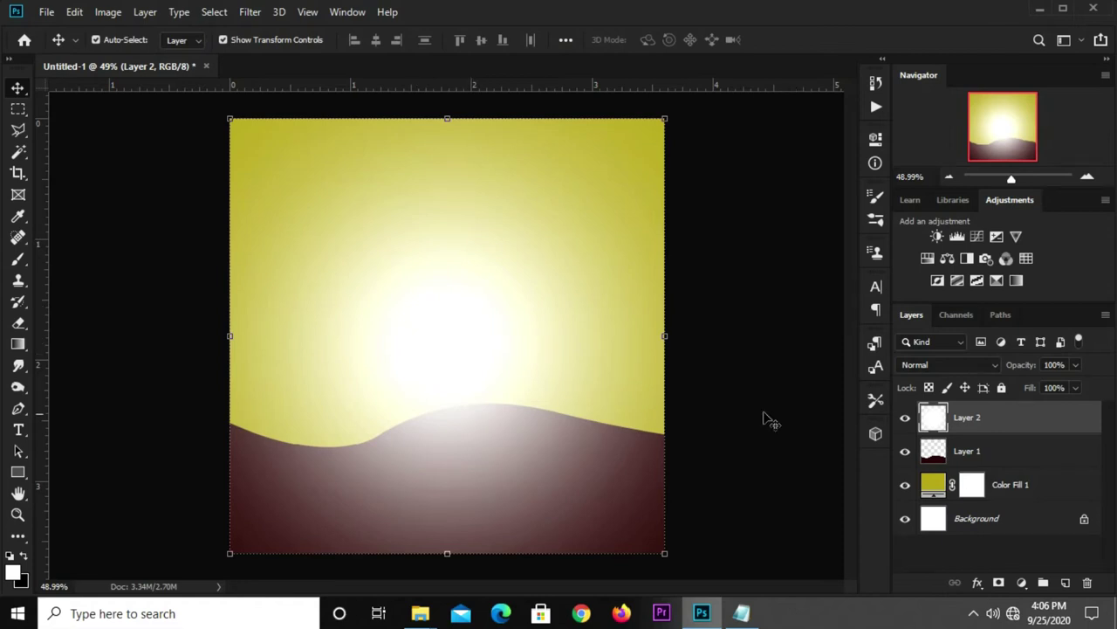
click(918, 370)
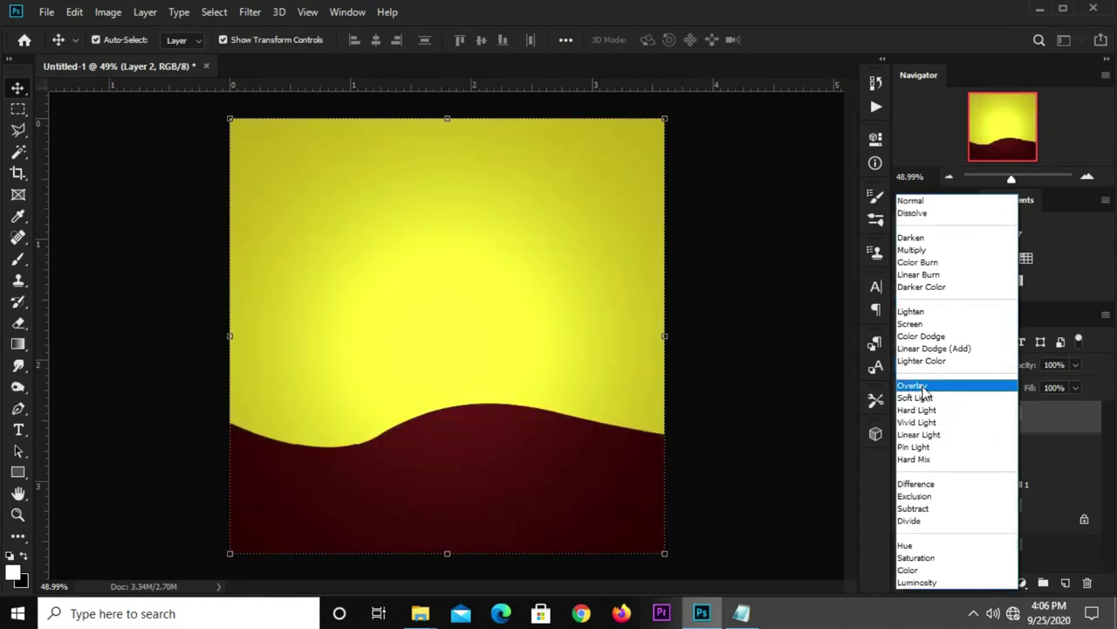
click(923, 387)
click(720, 336)
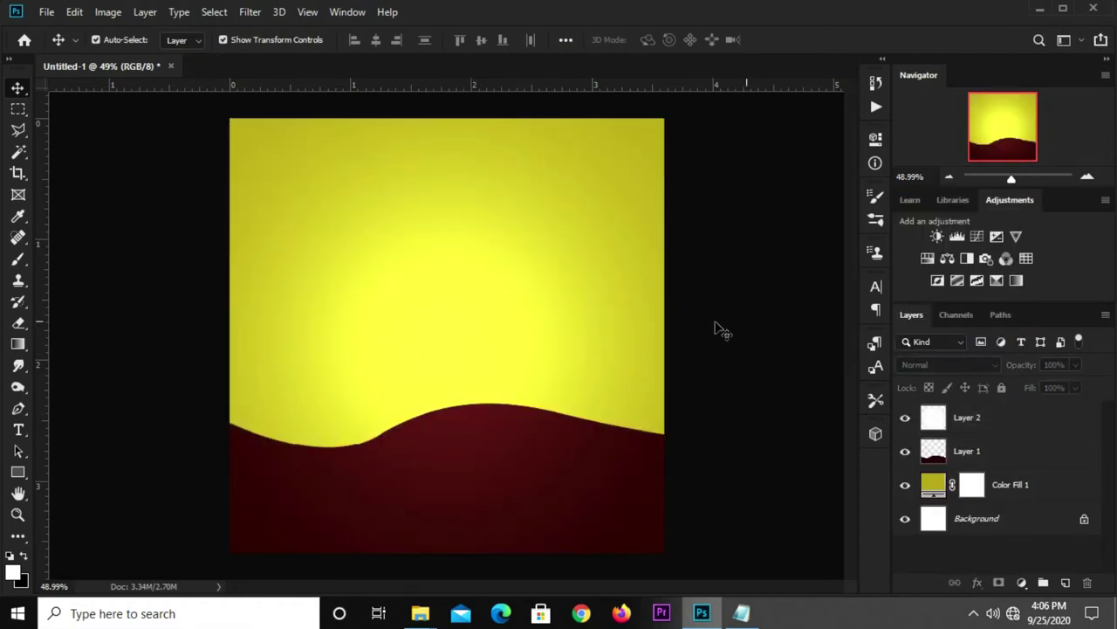
scroll(650, 305, down, 1)
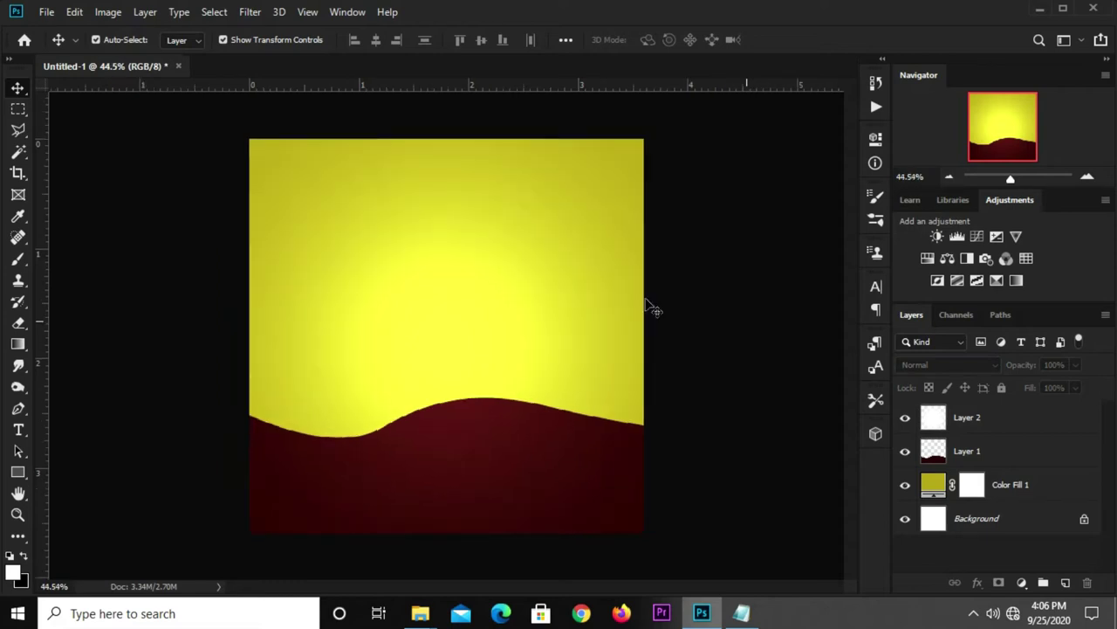
scroll(354, 231, up, 1)
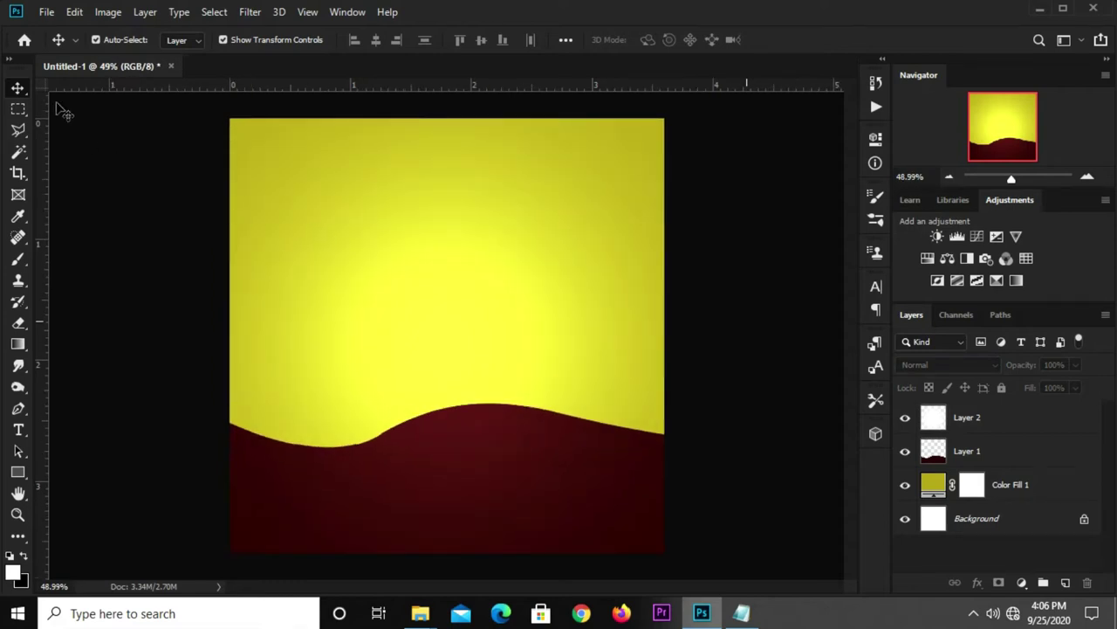
Open c. rental files.psd and copy its car layer into Untitled-1
click(46, 12)
mouse_move(77, 108)
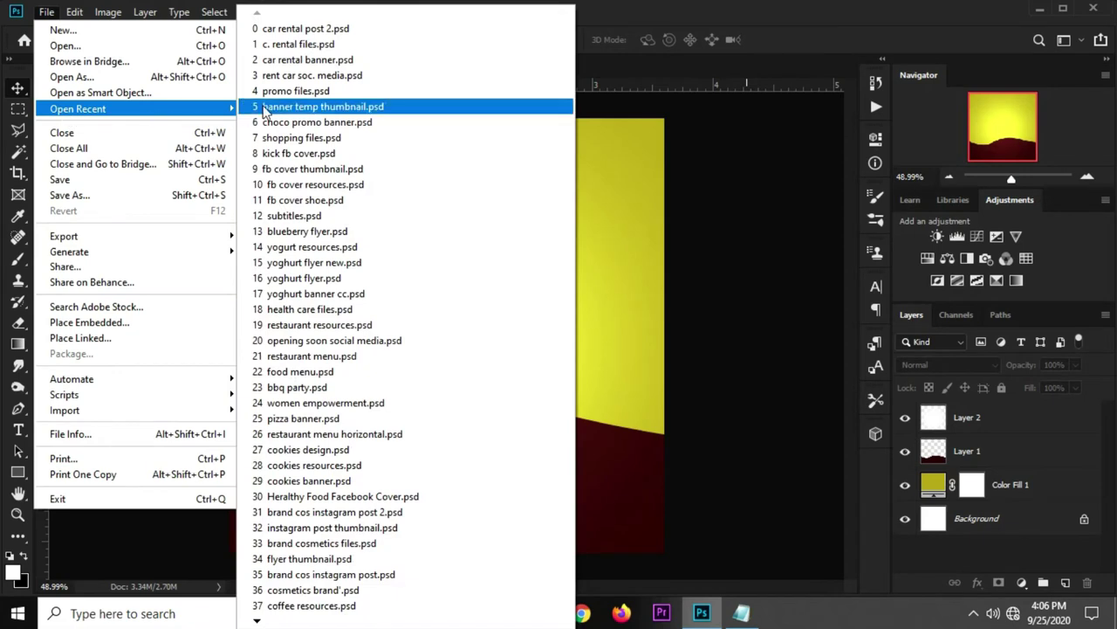
click(298, 45)
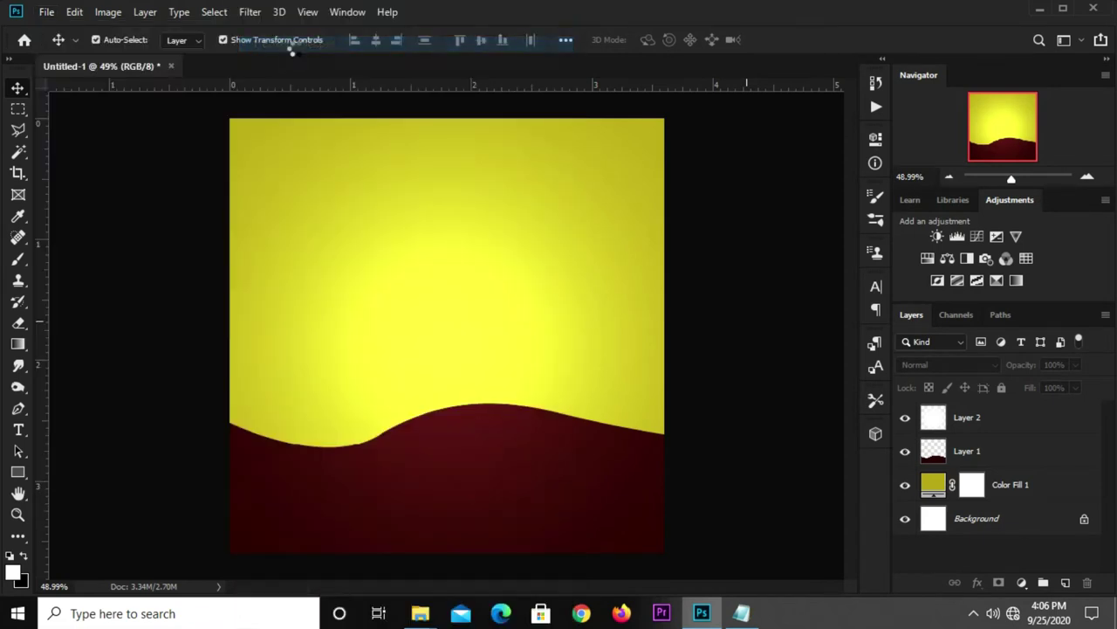
ctrl+click(474, 422)
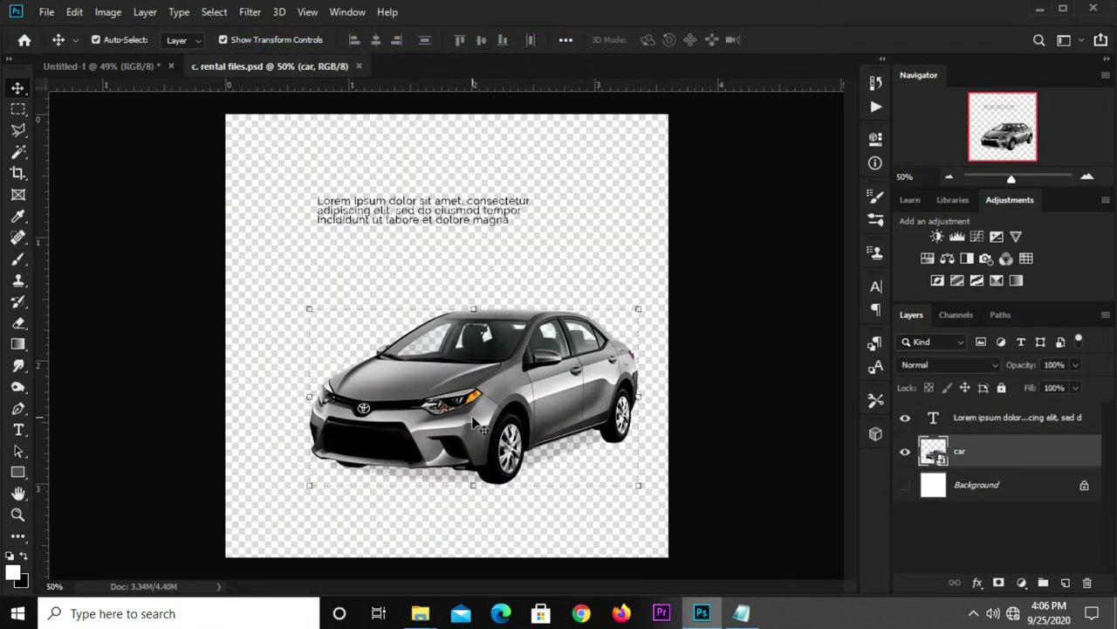
key(ctrl+c)
click(143, 67)
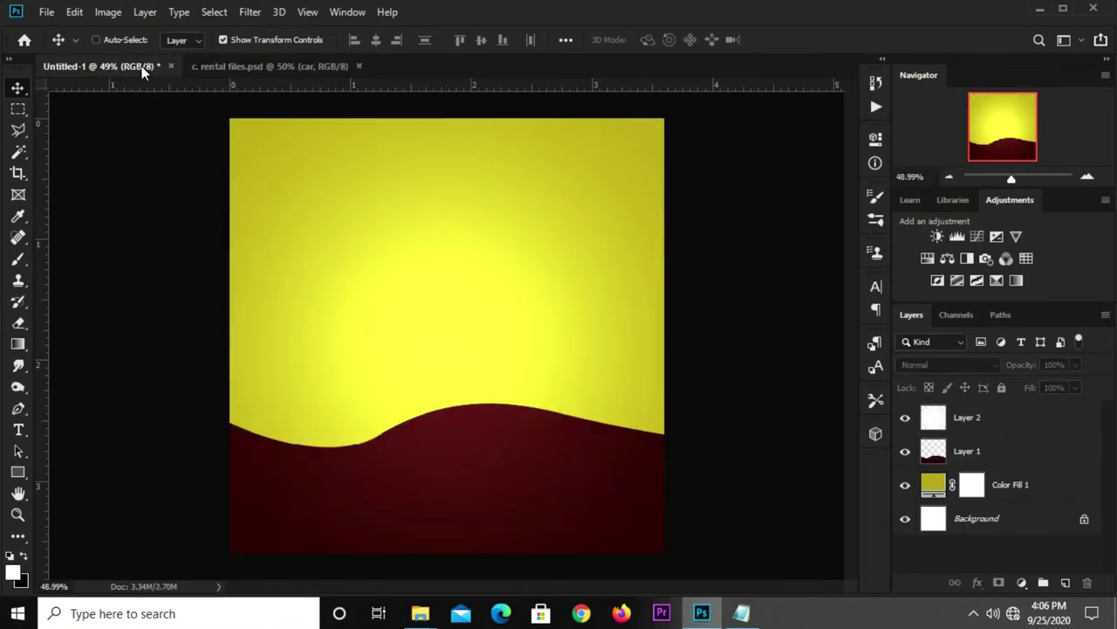
key(ctrl+v)
Position the car over the maroon wave in the lower centre
mouse_move(478, 321)
mouse_down()
mouse_move(517, 377)
mouse_move(524, 447)
mouse_up()
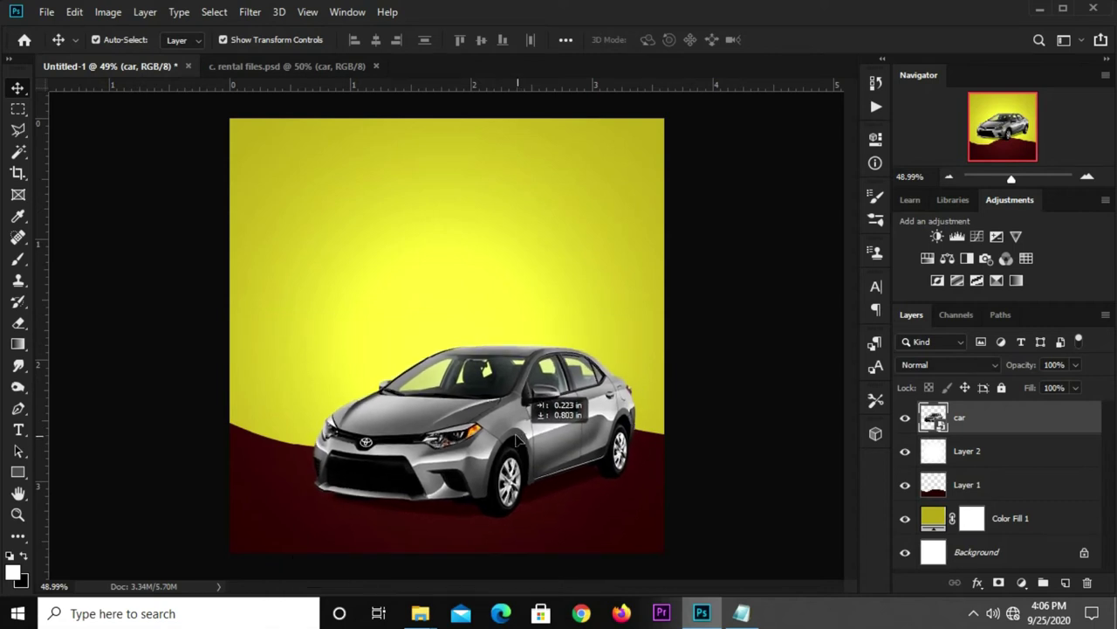
drag(524, 447, 517, 441)
click(731, 380)
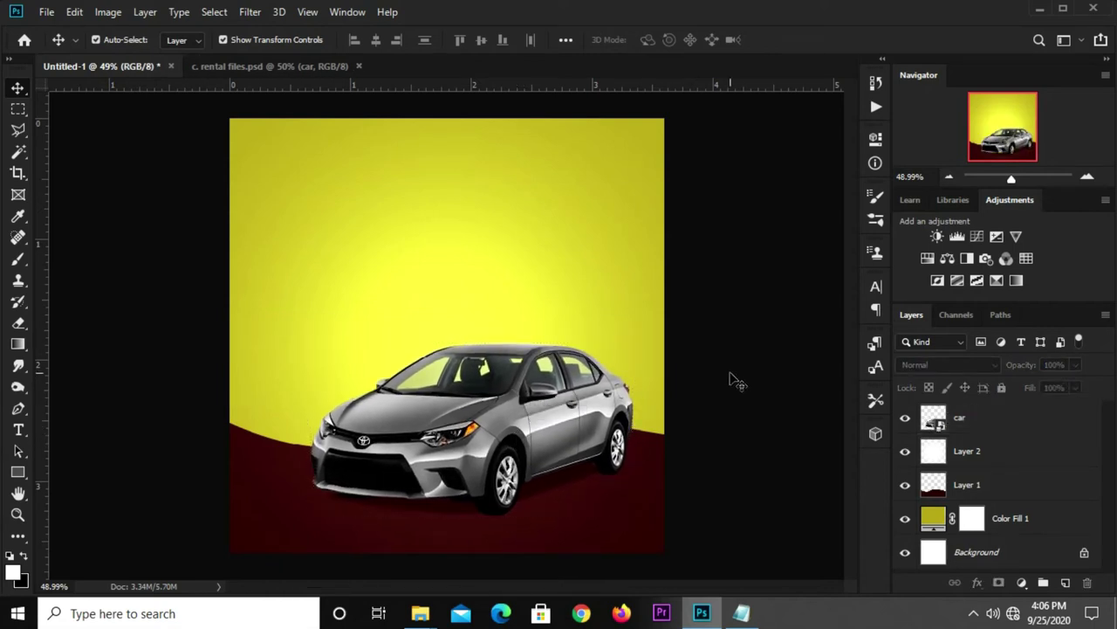
drag(518, 403, 524, 409)
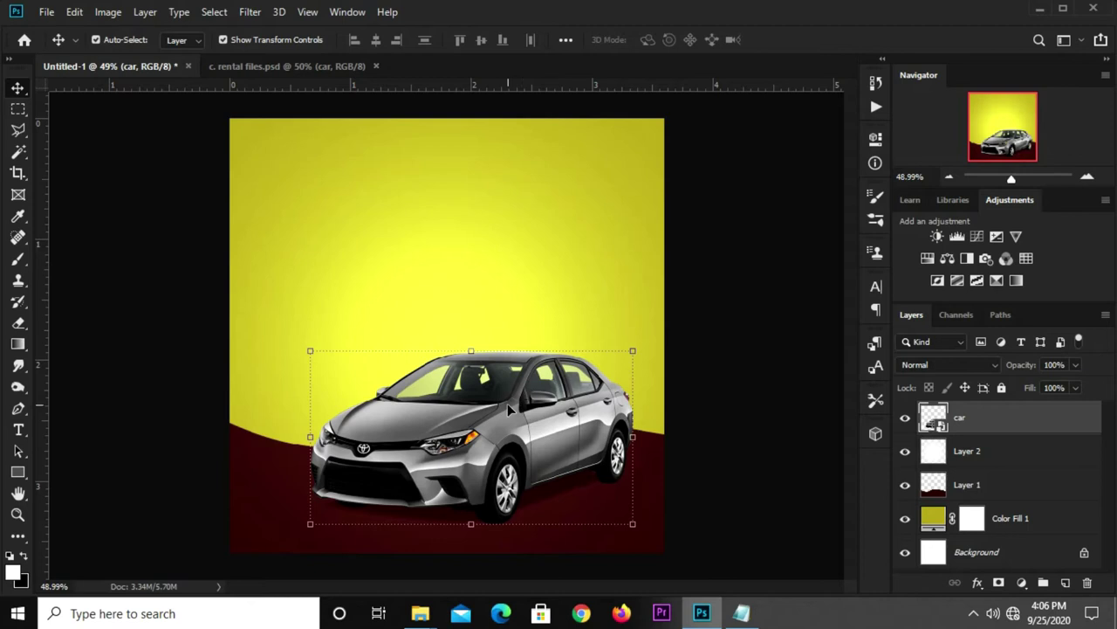
click(693, 378)
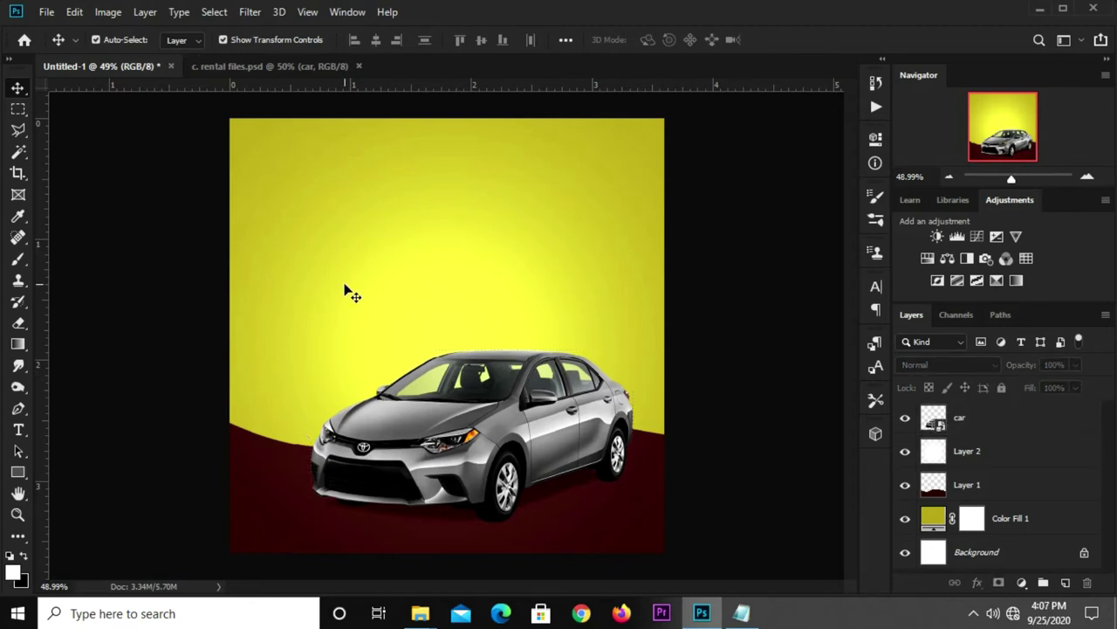
Add a 'LOGO HERE' text layer near the top-left
click(18, 429)
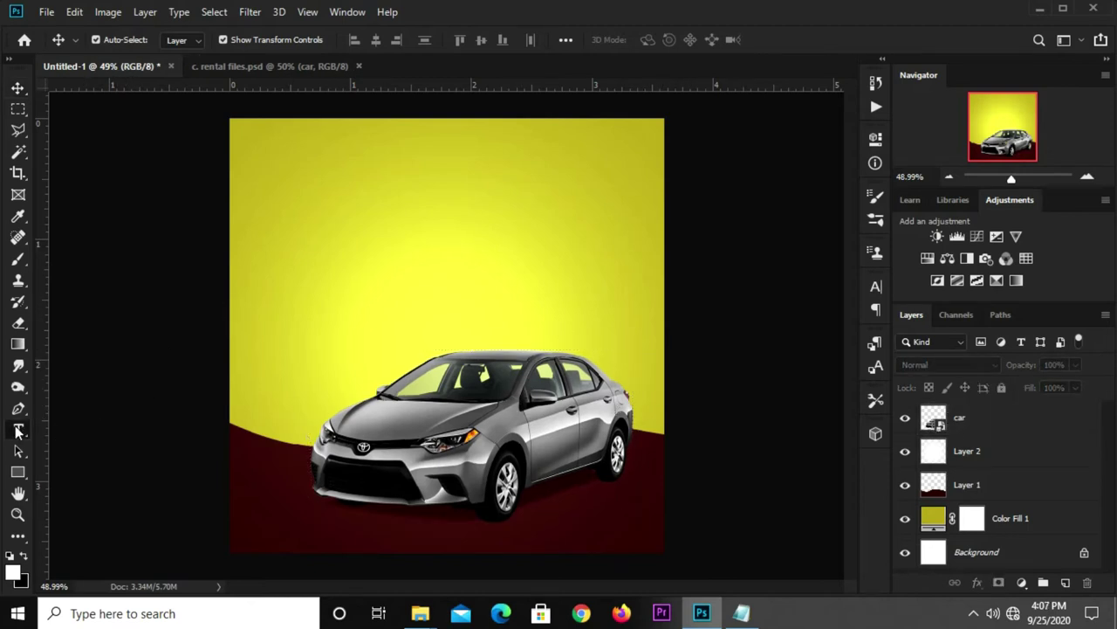
click(290, 197)
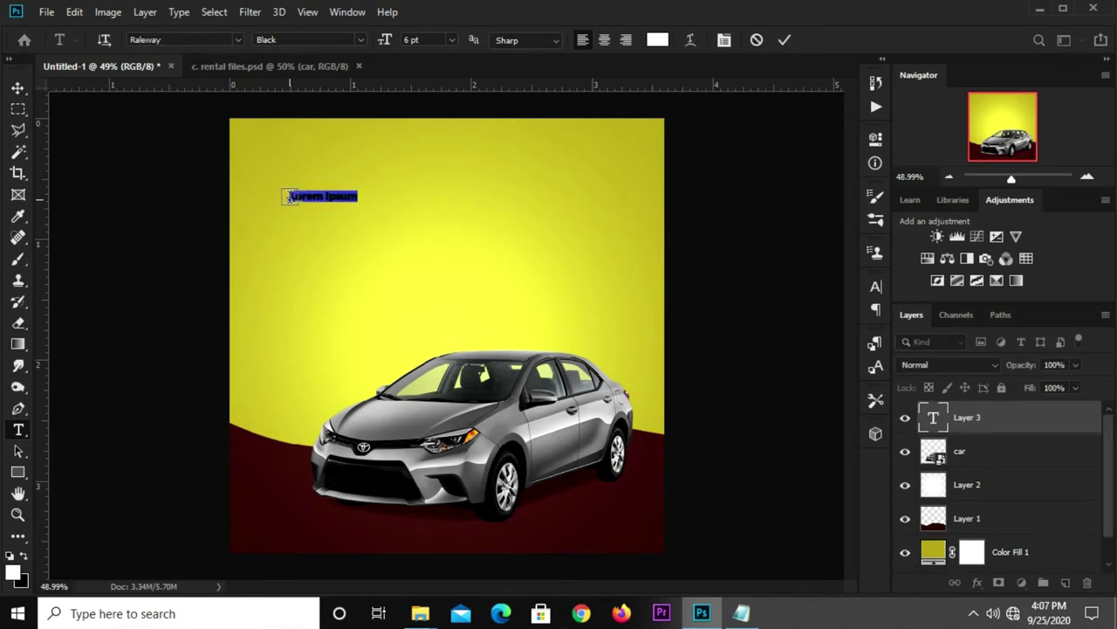
text(Logo)
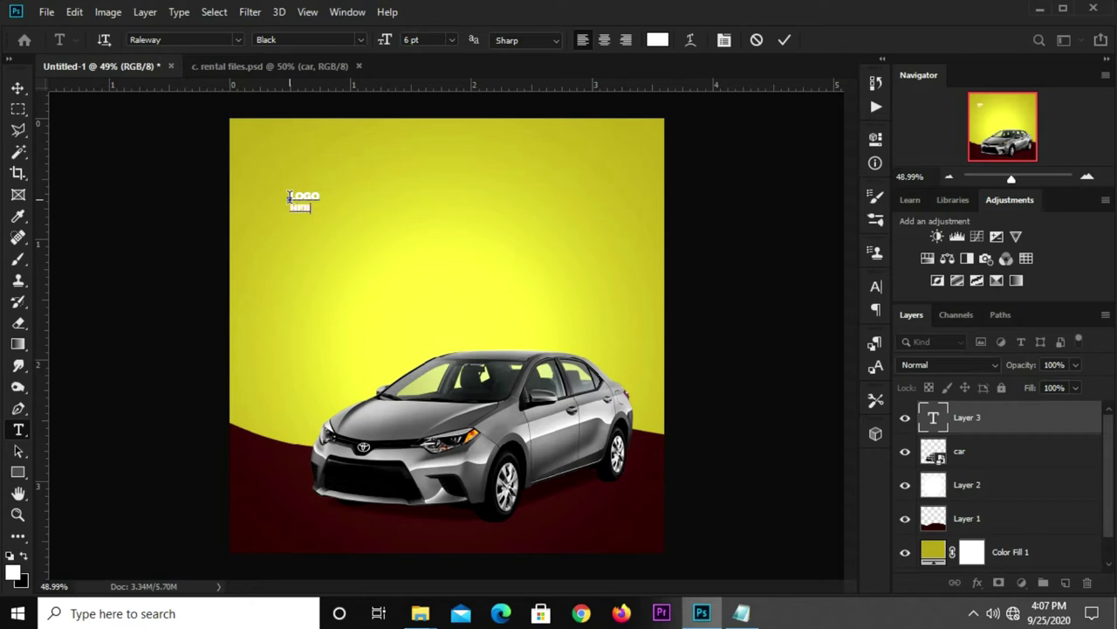
click(784, 41)
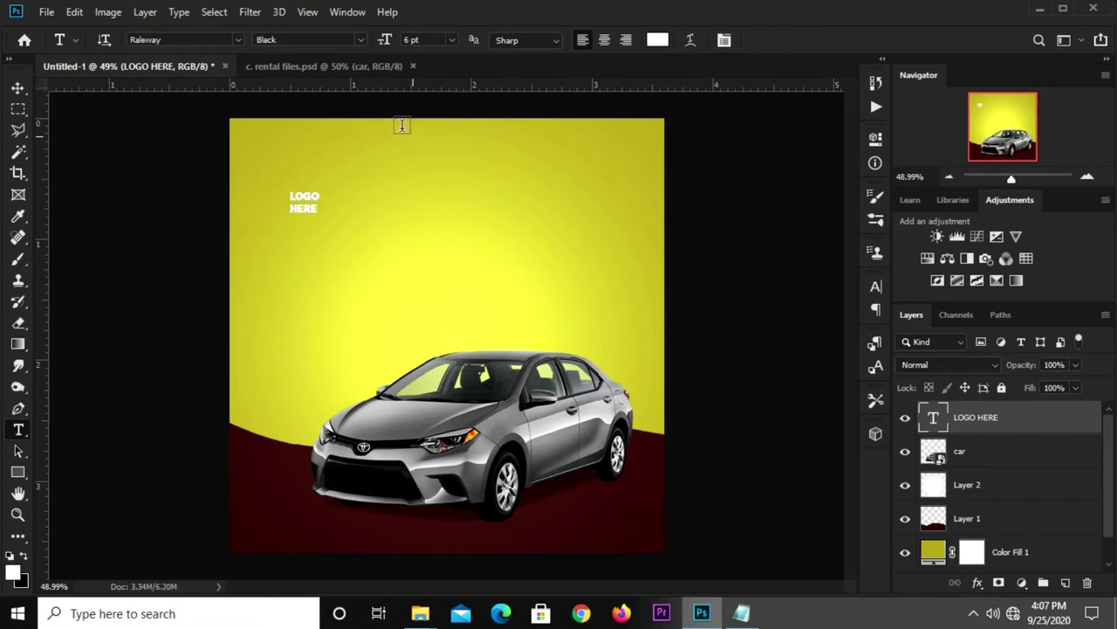
Change the logo's font weight to SemiBold
click(361, 42)
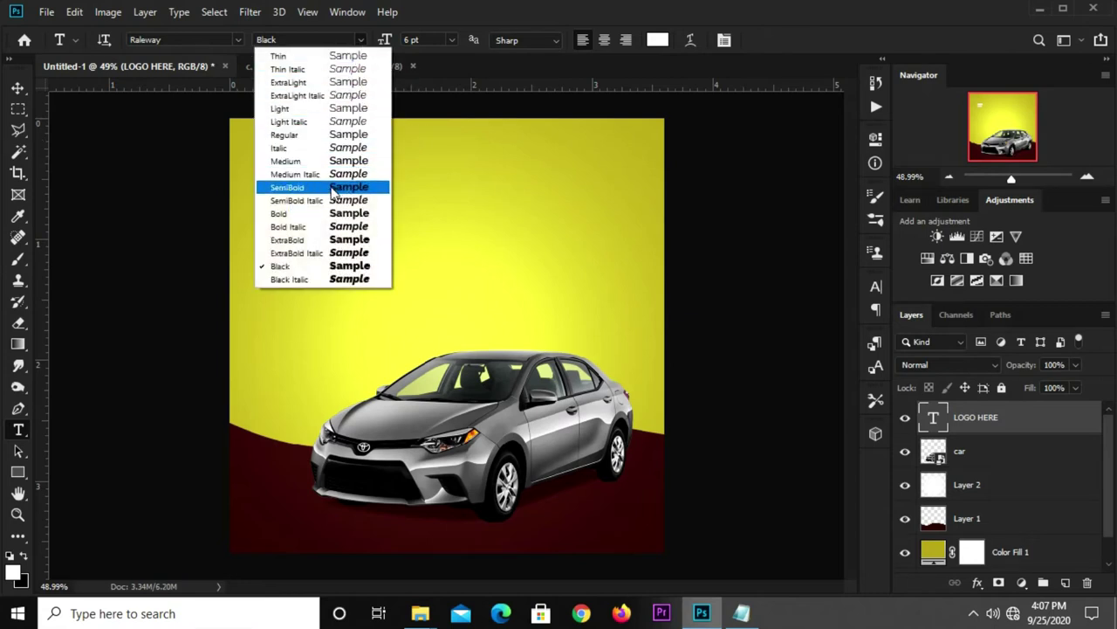
click(330, 213)
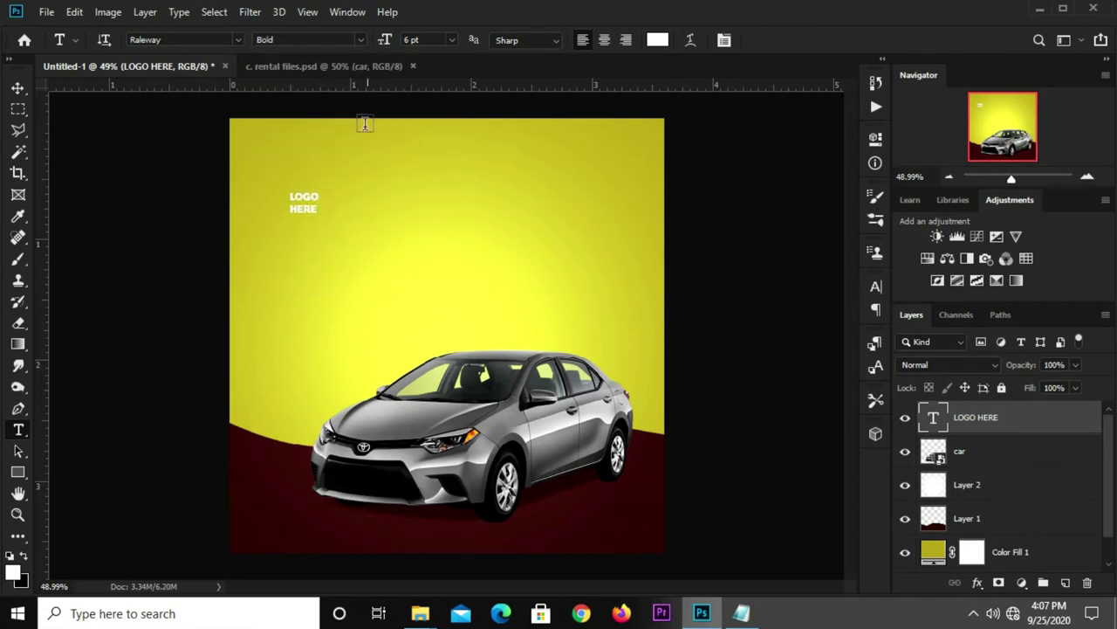
click(361, 40)
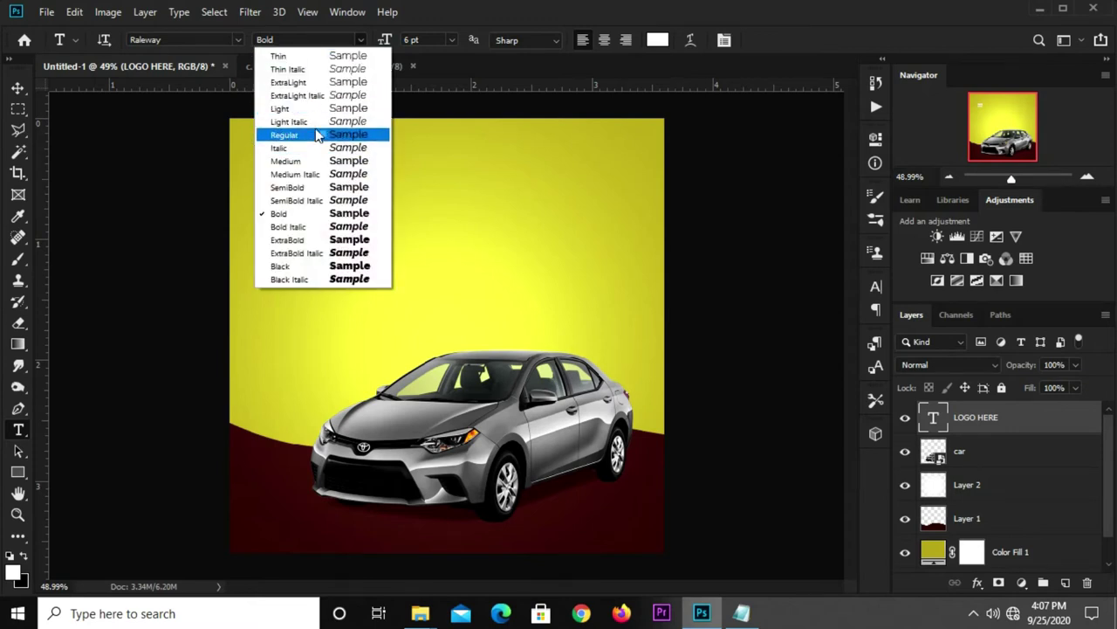
click(315, 186)
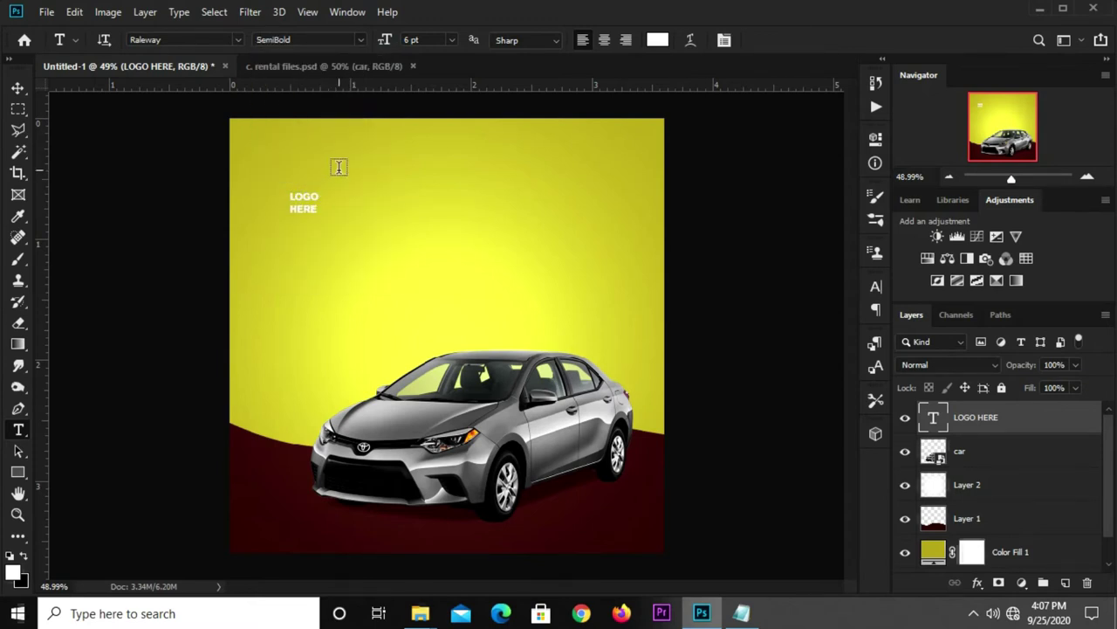
Enlarge LOGO HERE and move it into the top-left corner
click(18, 88)
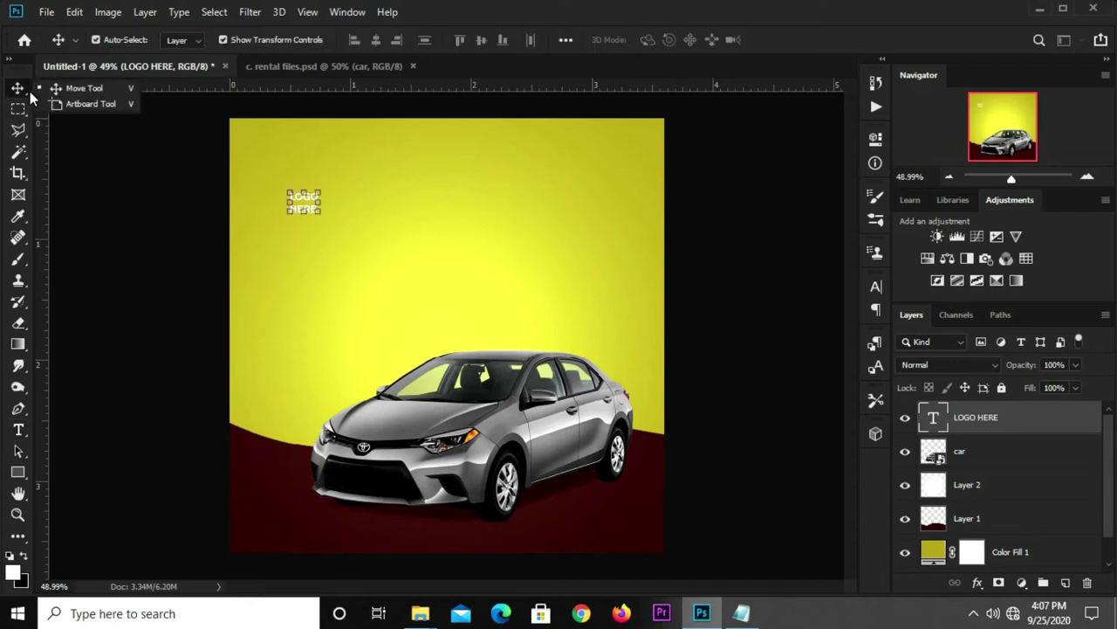
mouse_move(316, 217)
mouse_down()
mouse_move(328, 222)
mouse_move(269, 150)
mouse_up()
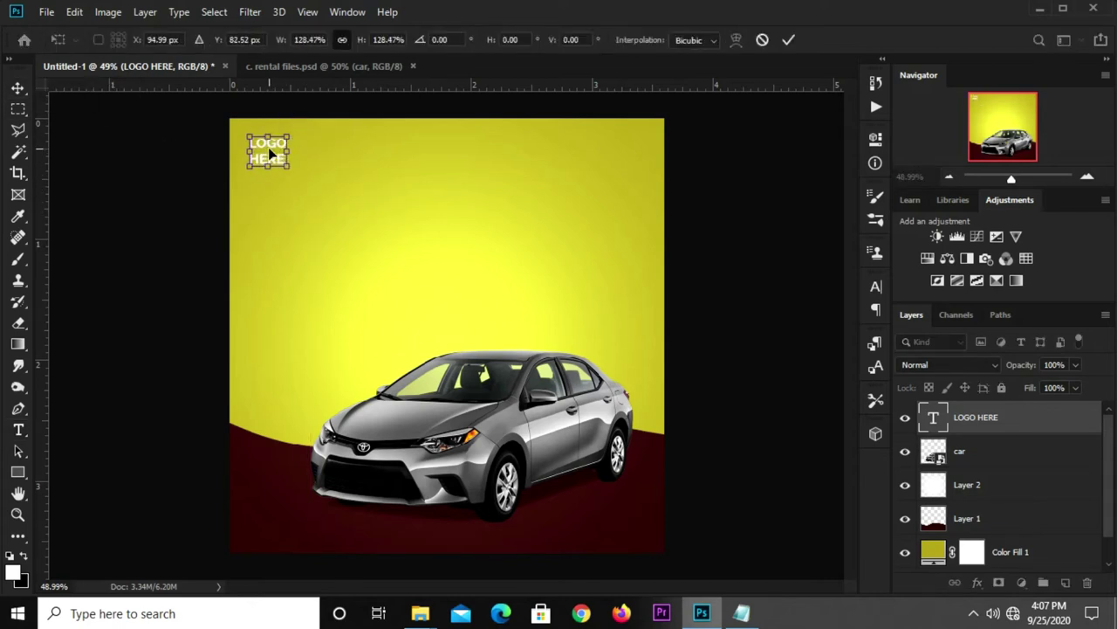
key(Return)
Recolour the logo text maroon by sampling the wave in the Character panel
click(875, 287)
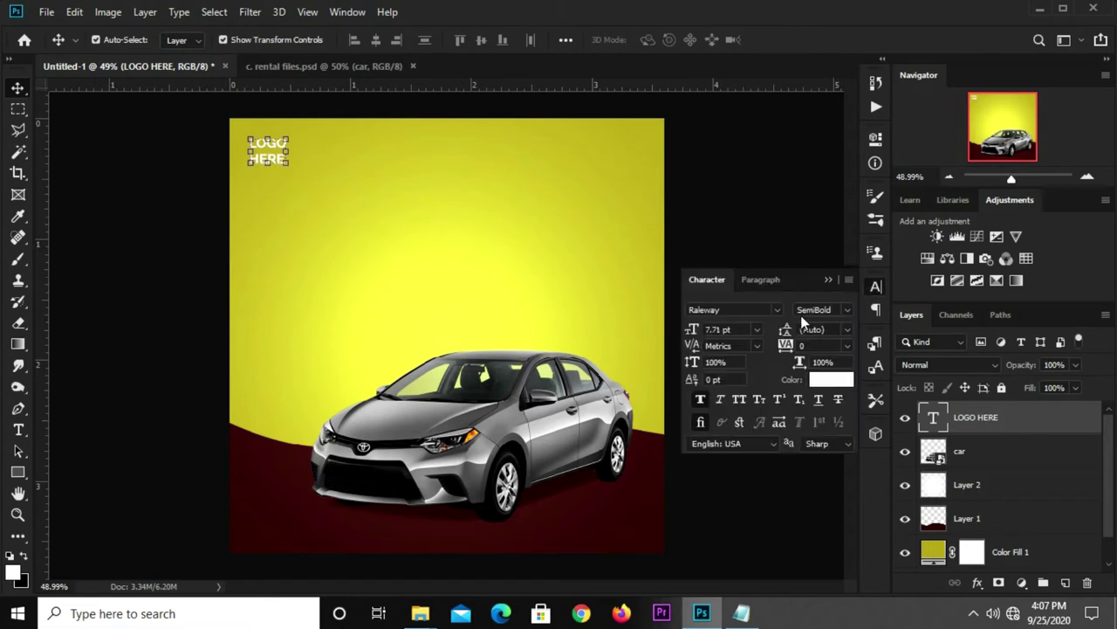
click(829, 380)
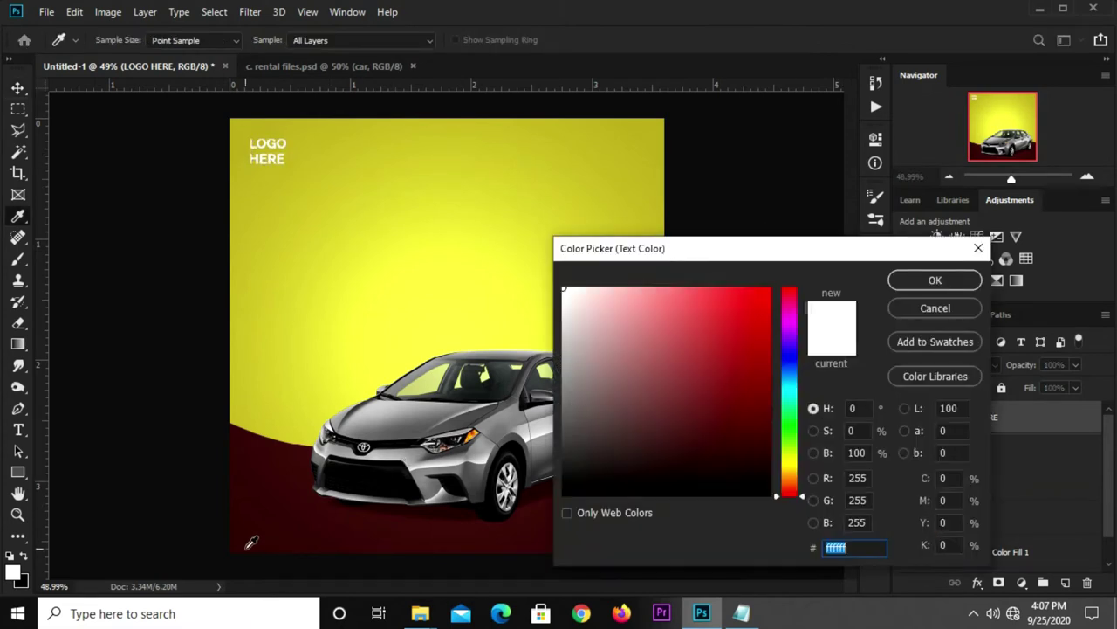
click(249, 535)
click(927, 281)
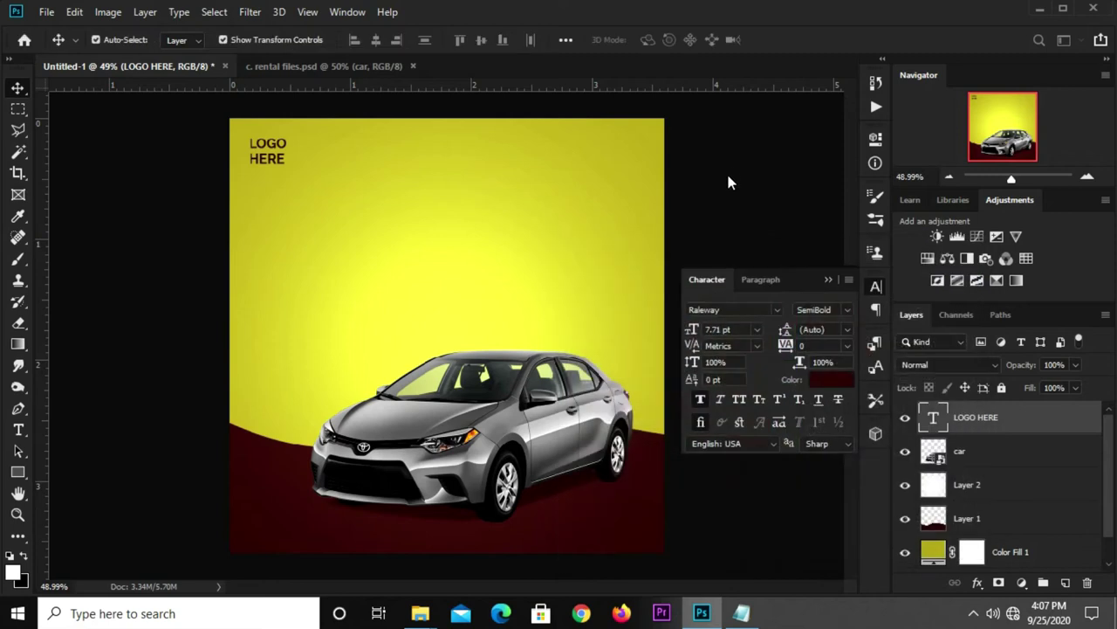
click(736, 225)
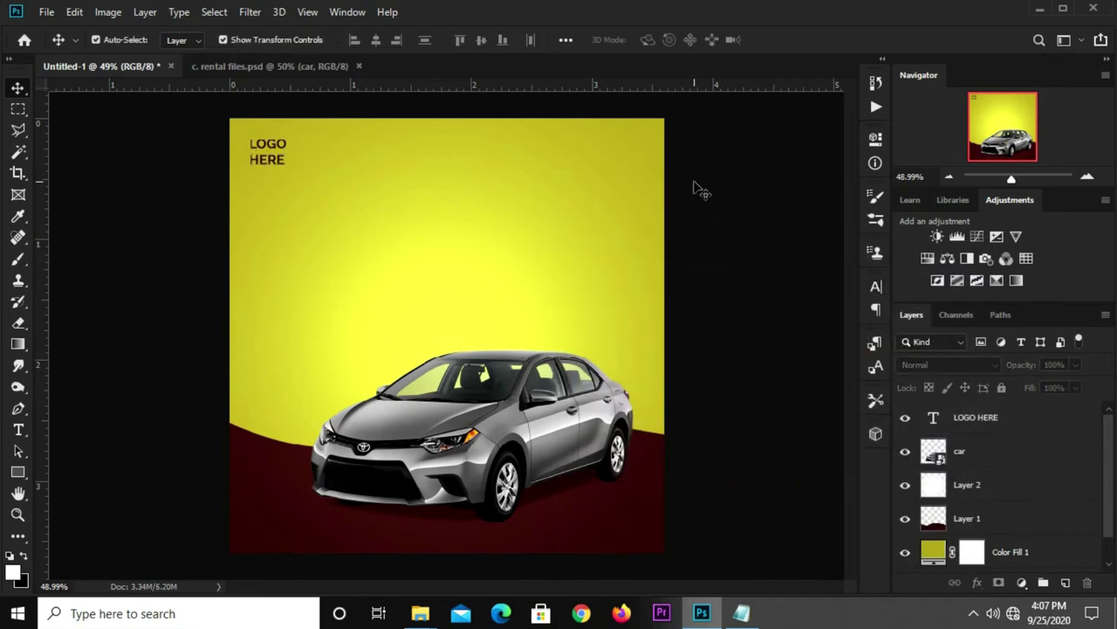
Copy the line 'car rental' from the notes
click(741, 613)
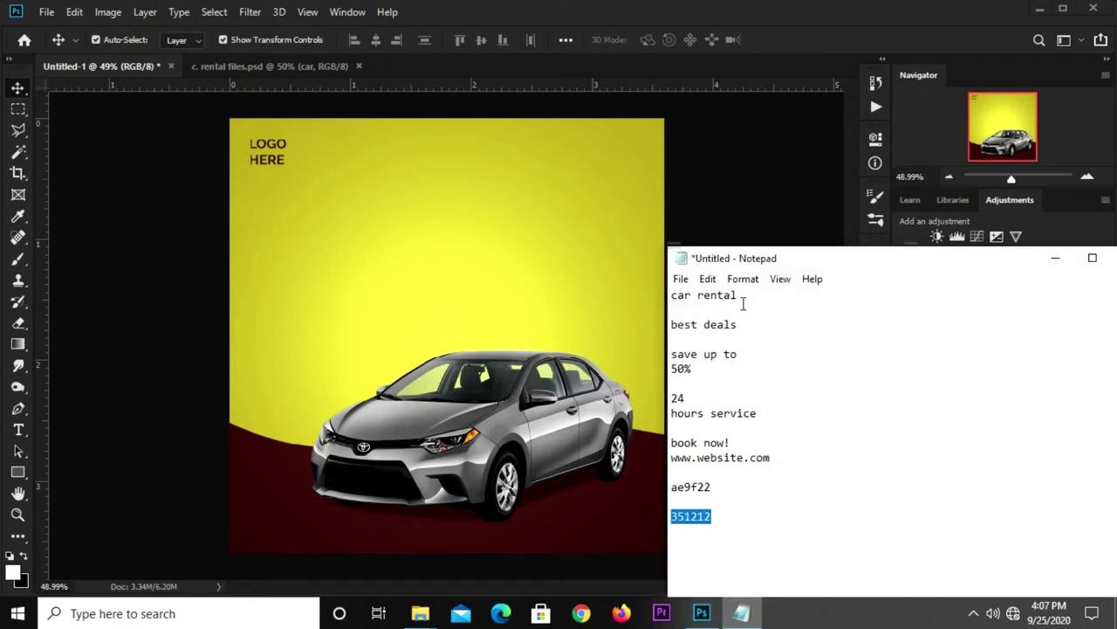
drag(743, 303, 648, 299)
right_click(693, 299)
click(733, 351)
click(184, 330)
Set the Type tool's text colour to #351212, pasted from the notes
click(18, 429)
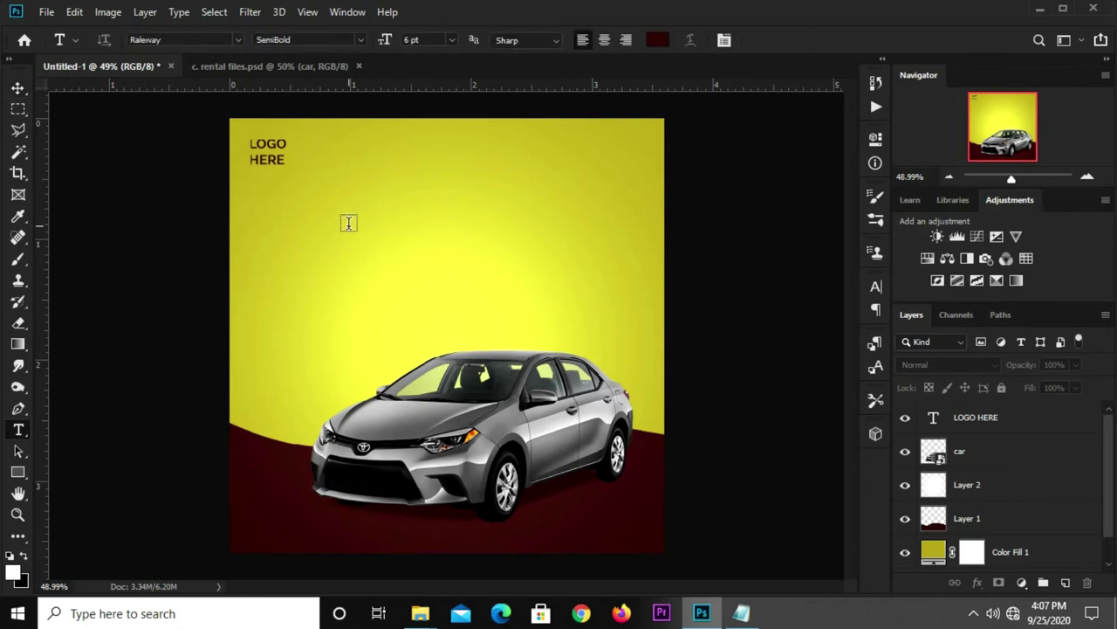
click(658, 40)
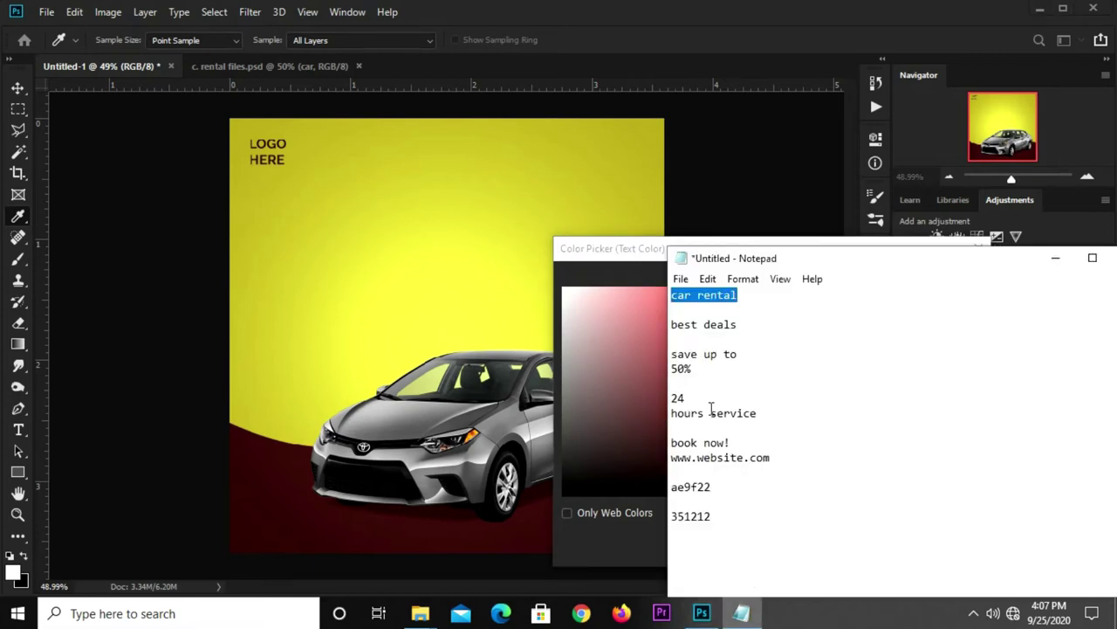
drag(725, 521, 671, 515)
right_click(684, 522)
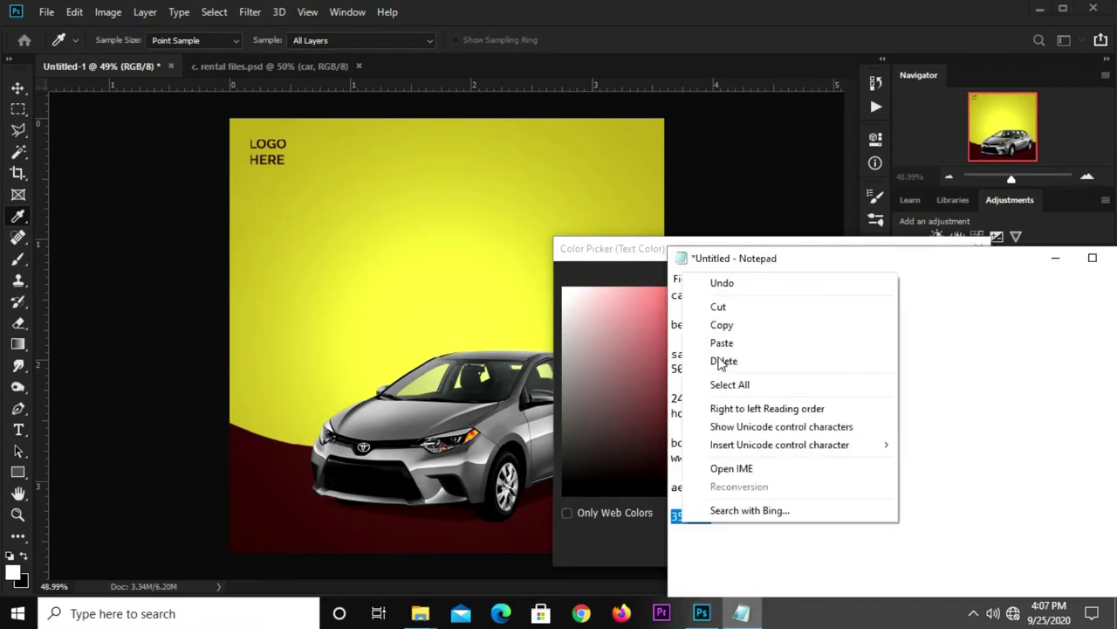
click(723, 324)
click(653, 548)
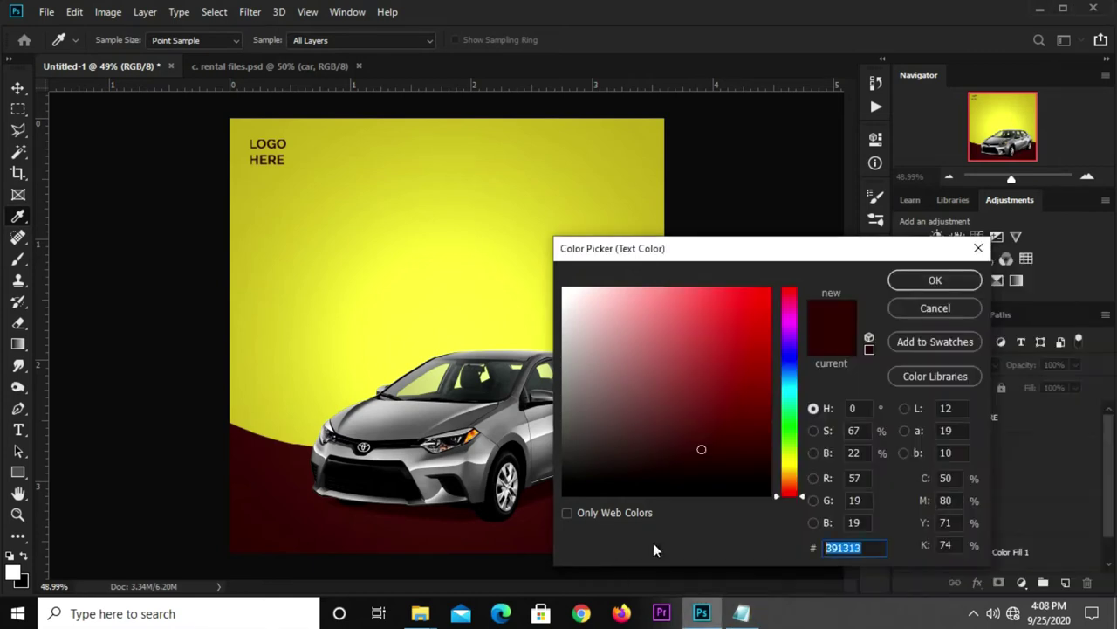
right_click(845, 541)
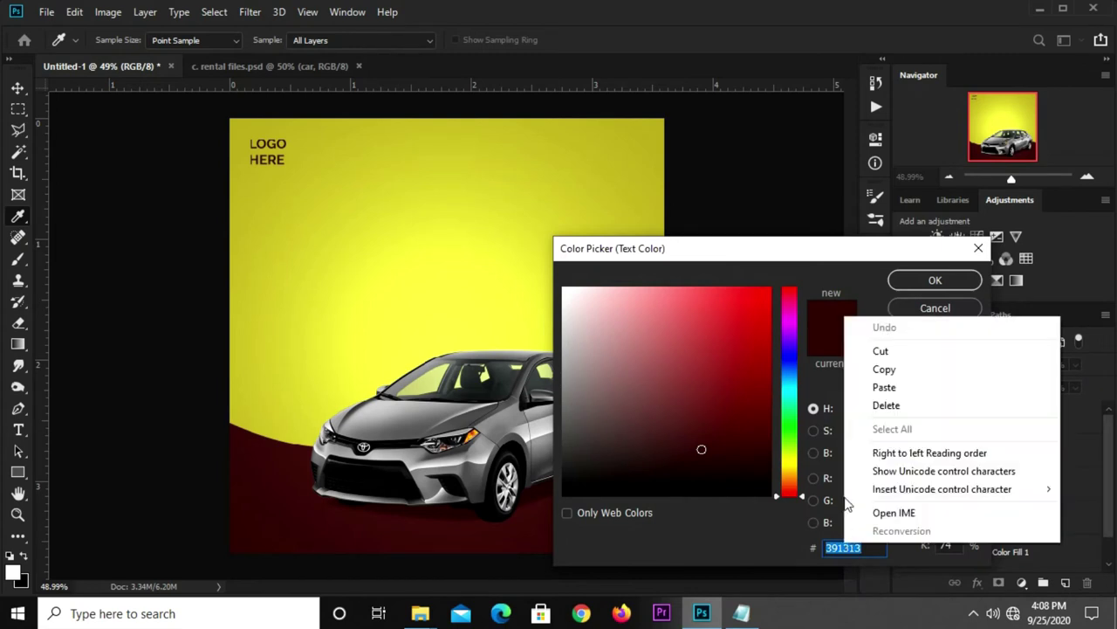
click(860, 390)
click(930, 281)
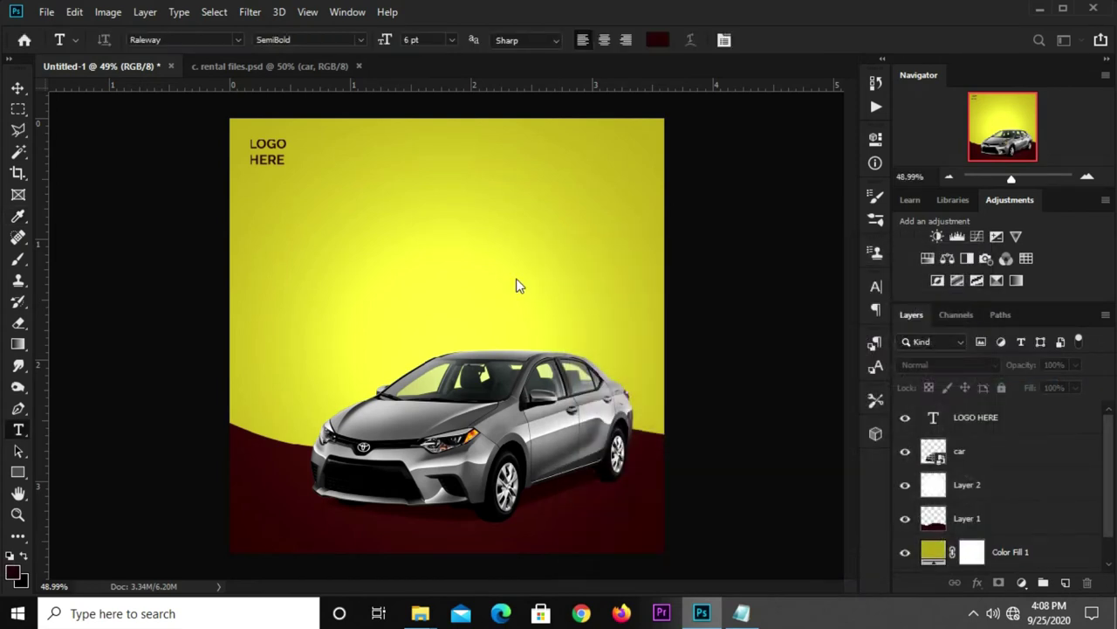
Add a placeholder text layer below the logo and copy 'car rental' from the notes
click(286, 209)
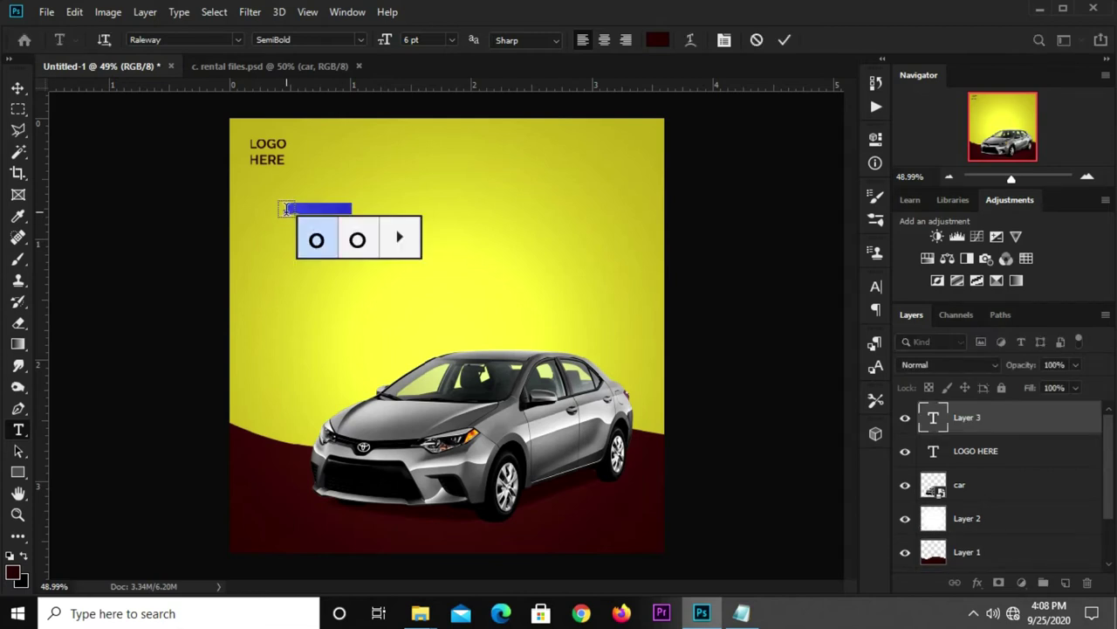
text(251212)
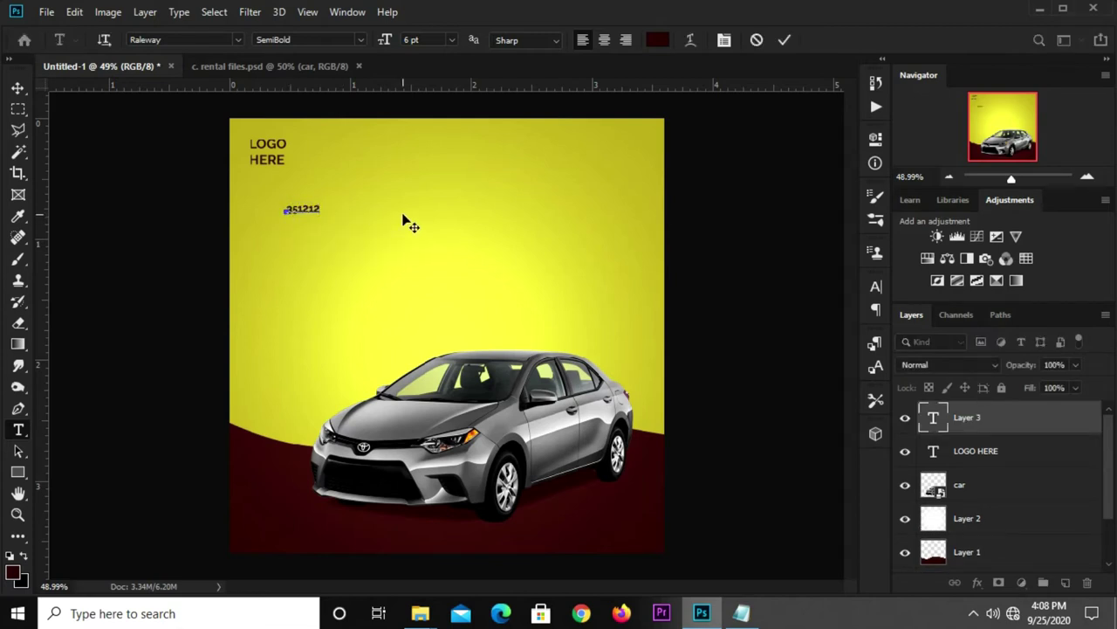
click(741, 611)
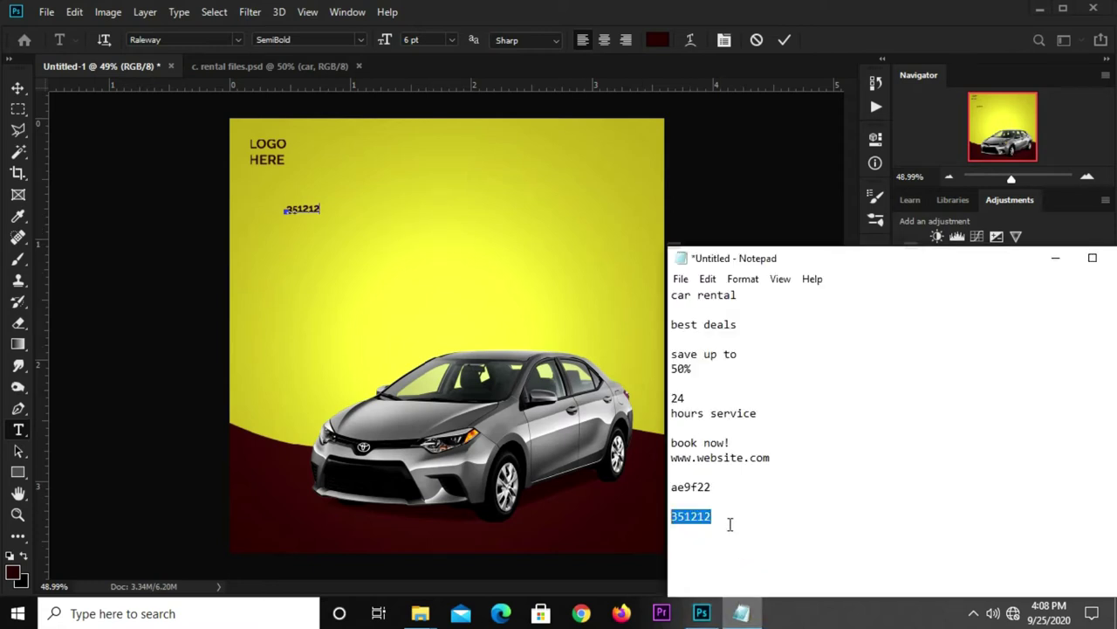
drag(745, 296, 667, 295)
right_click(718, 295)
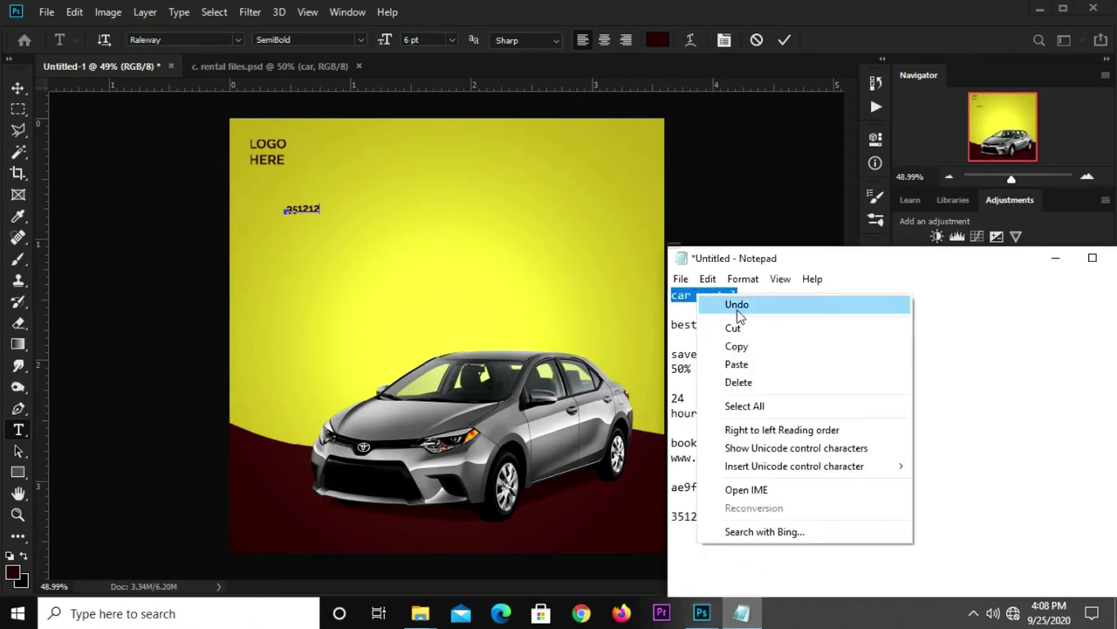
click(736, 347)
click(791, 44)
click(785, 40)
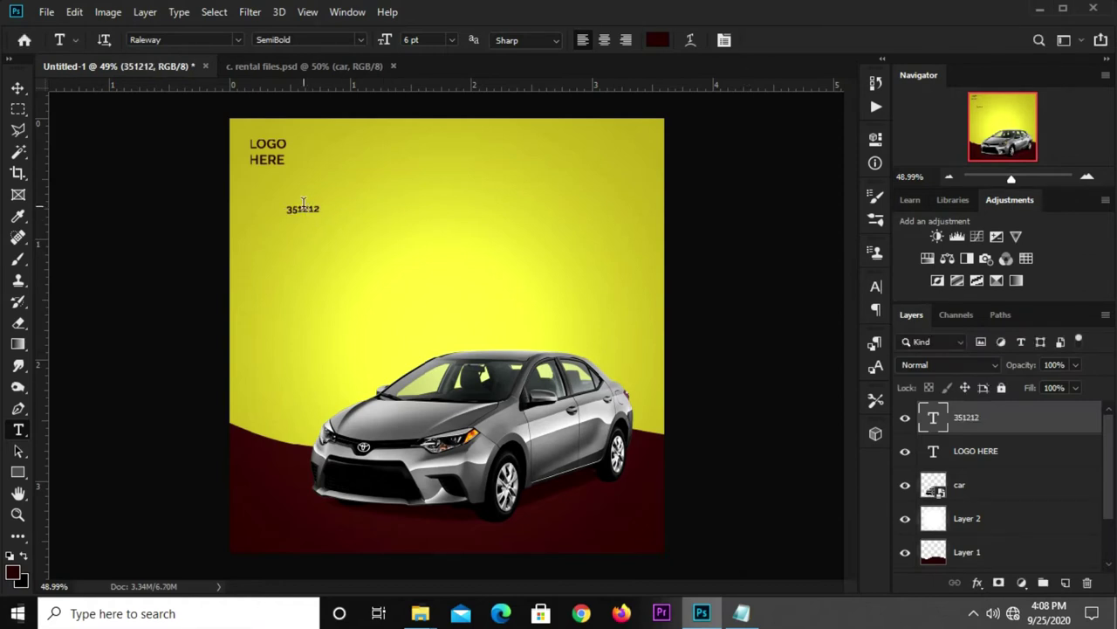
Replace the placeholder text with 'car rental' at 21 pt
double_click(303, 206)
key(ctrl+v)
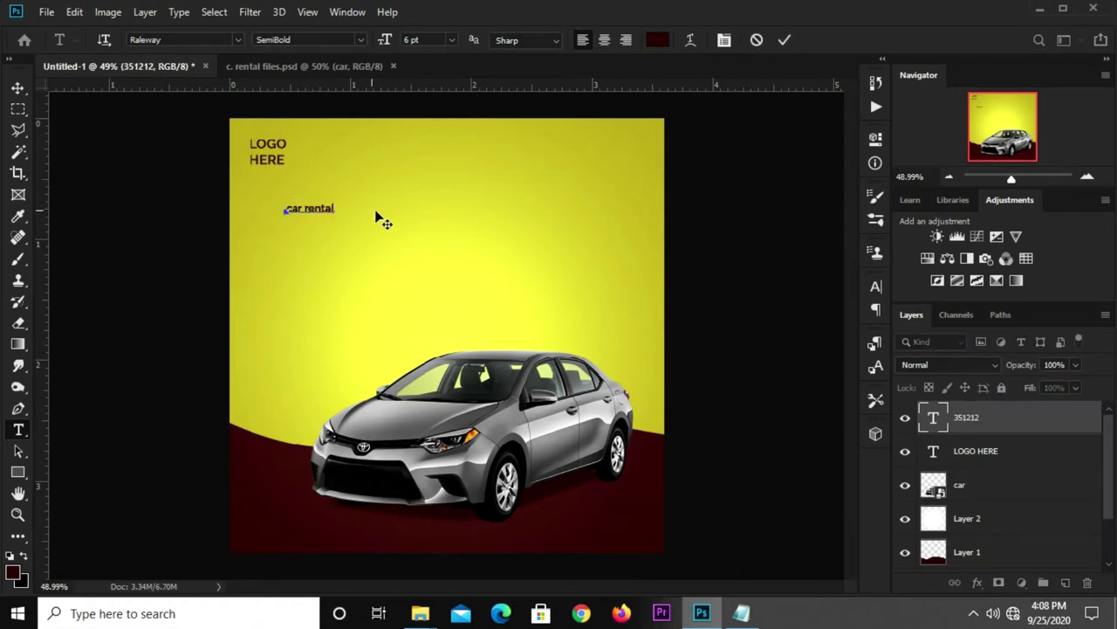
key(ctrl+Return)
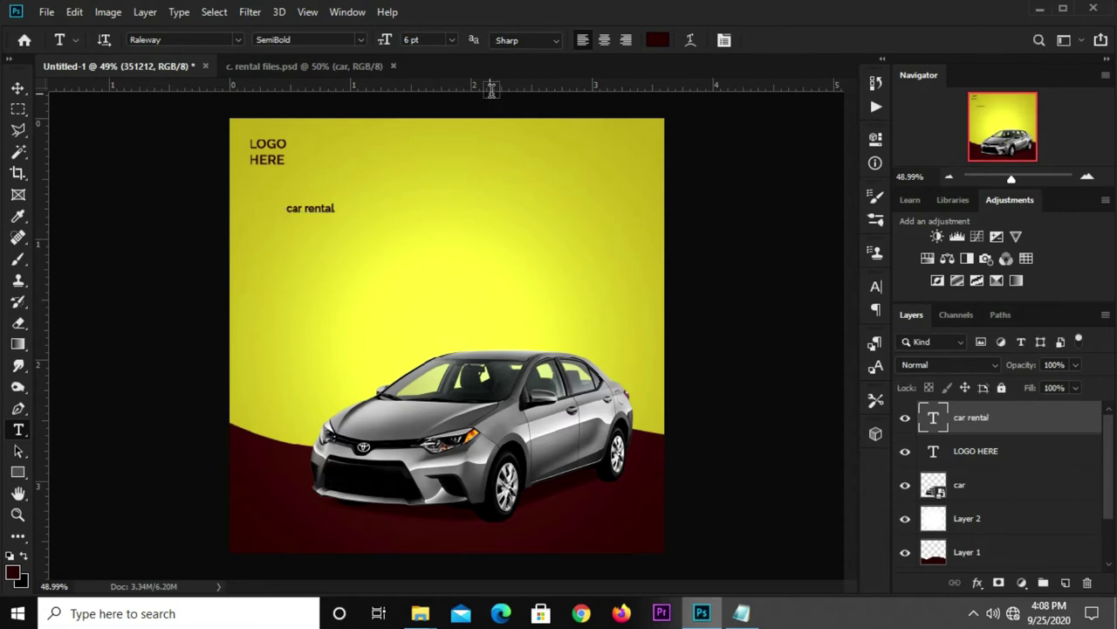
click(404, 39)
text(21)
key(Return)
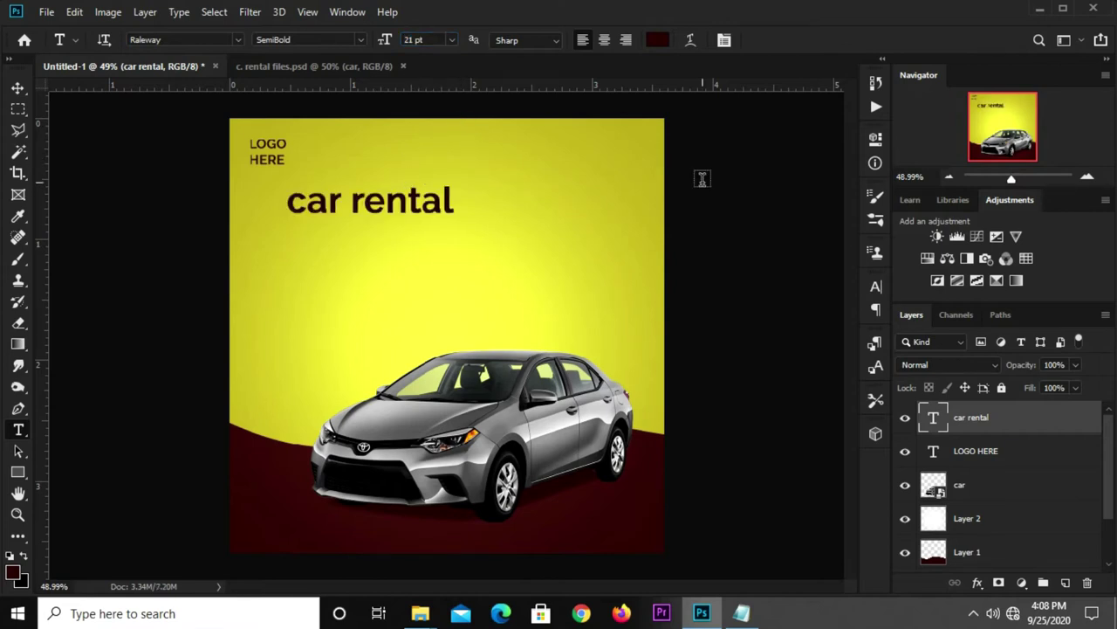
Turn on All Caps for the headline in the Character panel
click(876, 289)
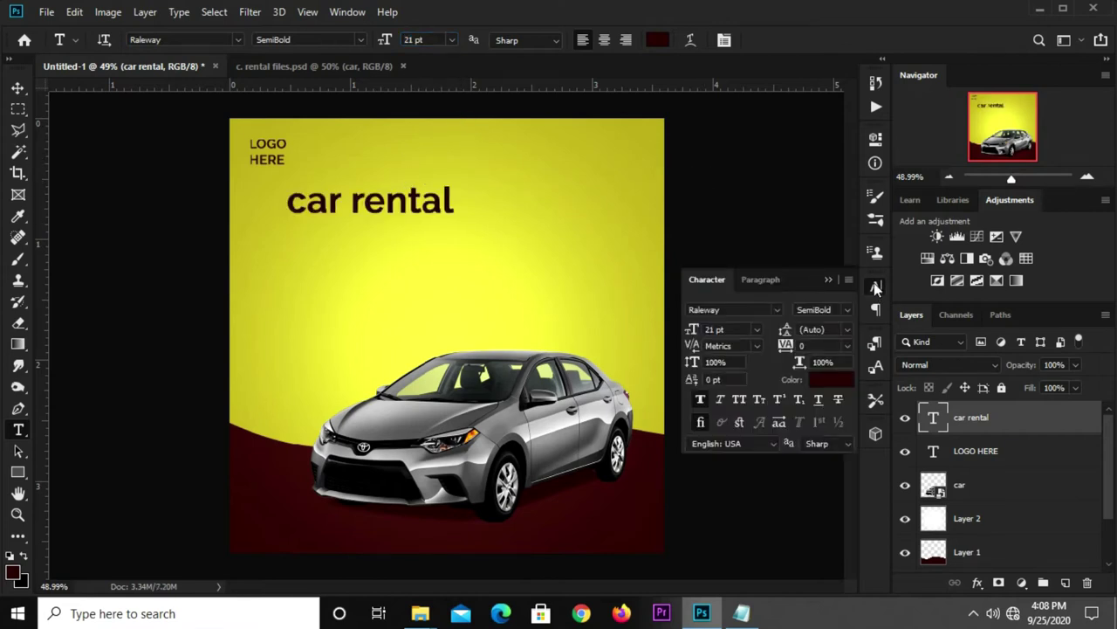
click(739, 399)
click(829, 281)
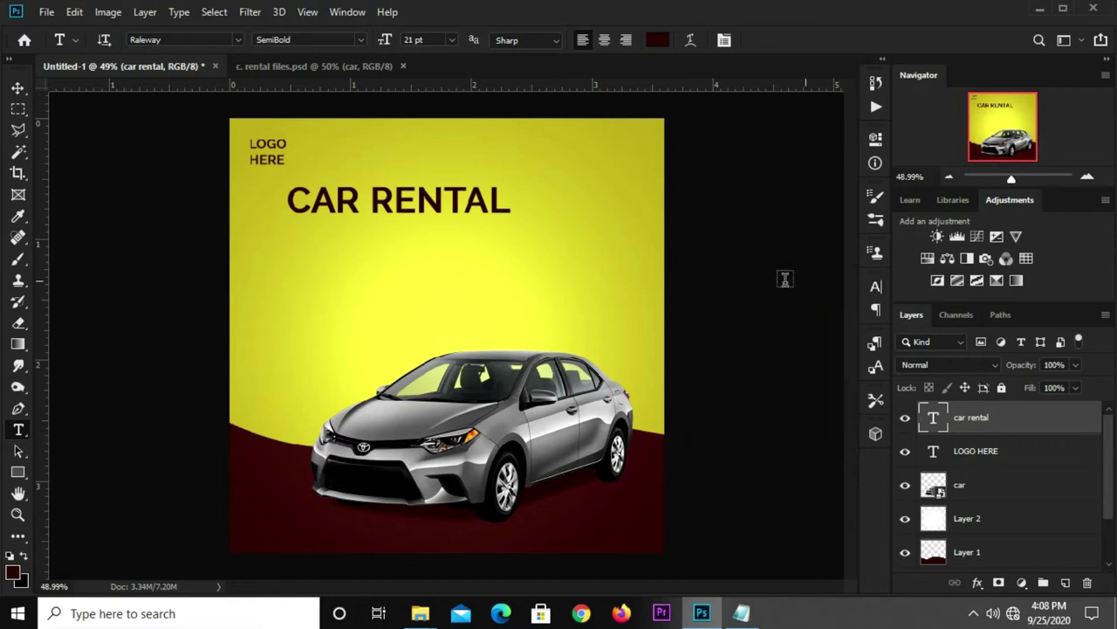
Duplicate the CAR RENTAL headline just below itself
key(v)
drag(430, 201, 421, 236)
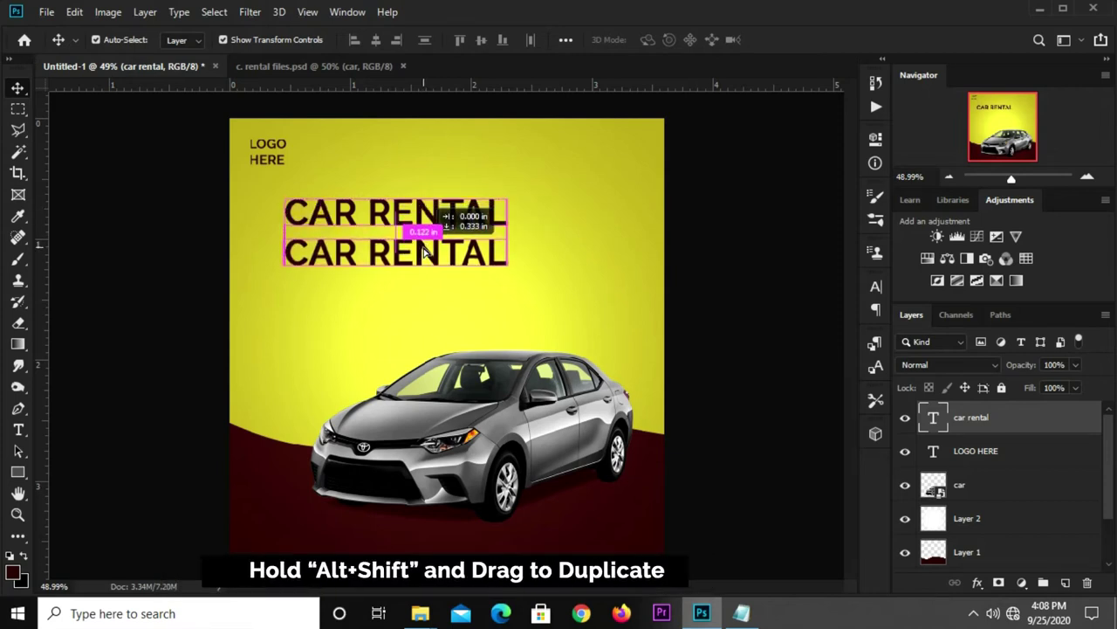
key(Down)
key(Down)
key(Down)
key(Down)
key(Down)
key(Down)
key(Down)
key(Down)
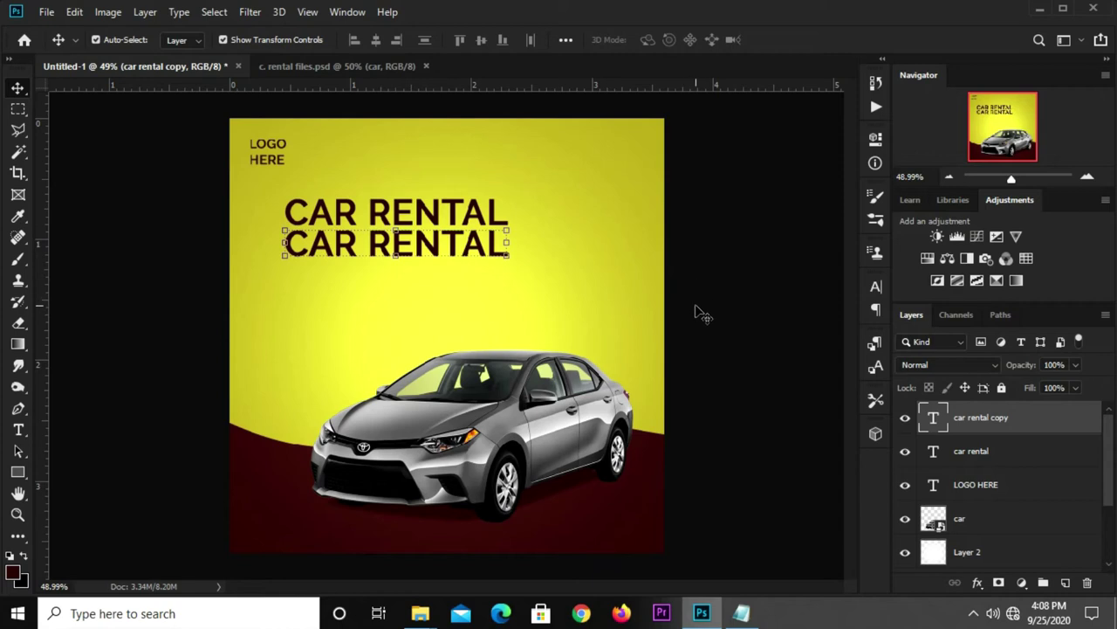
Copy 'best deals' from the notes and paste it over the duplicated headline's text
click(741, 613)
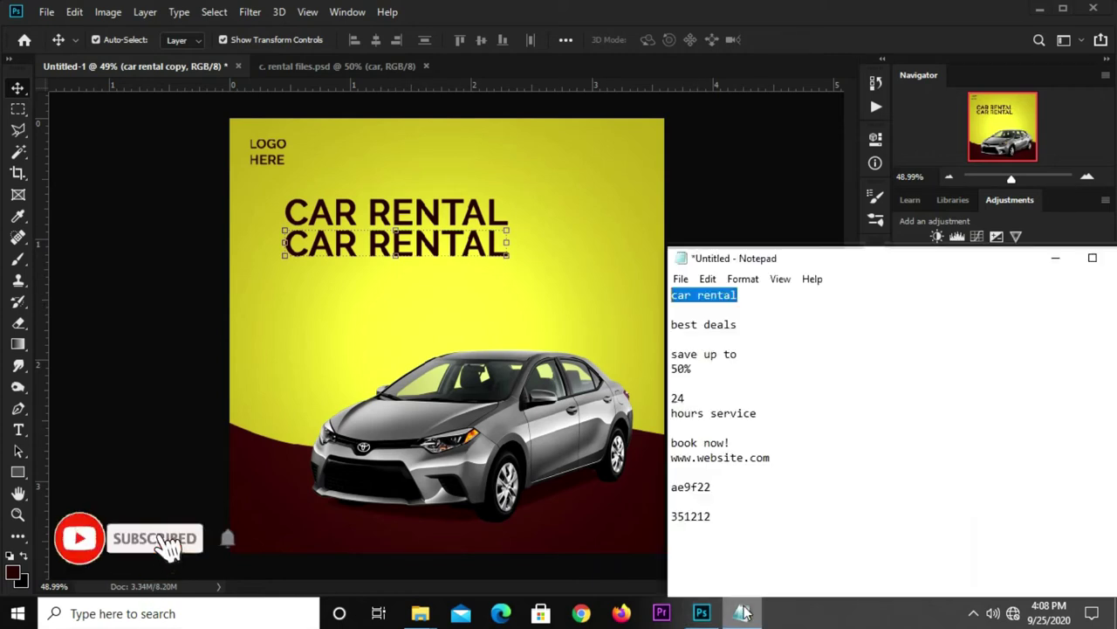
drag(739, 325, 671, 324)
right_click(701, 322)
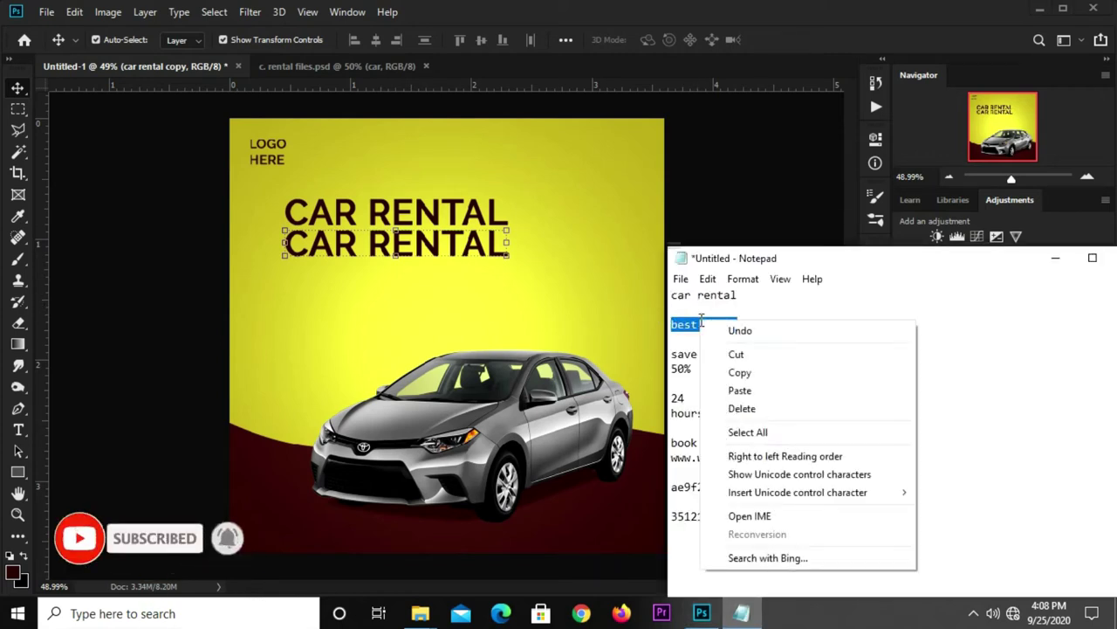
click(740, 371)
click(182, 324)
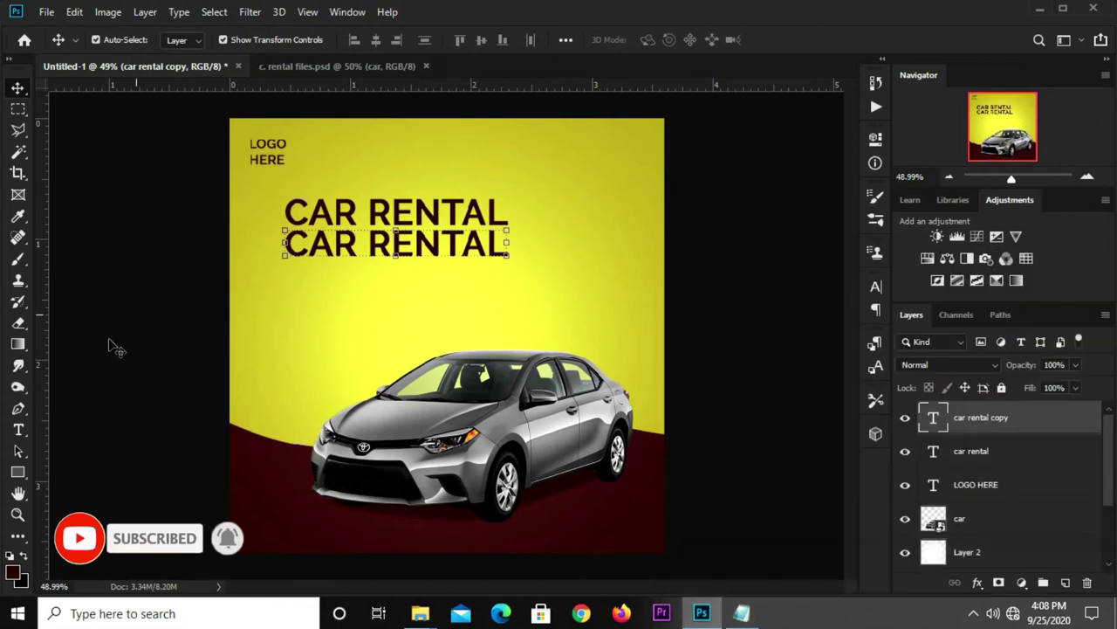
click(18, 430)
click(394, 243)
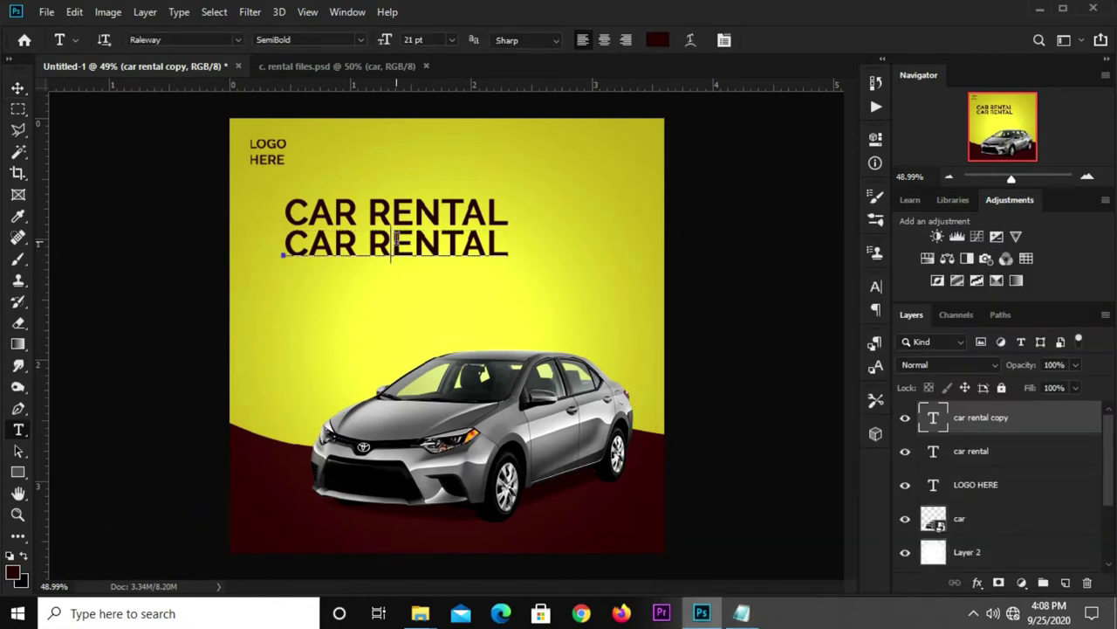
key(ctrl+a)
key(ctrl+v)
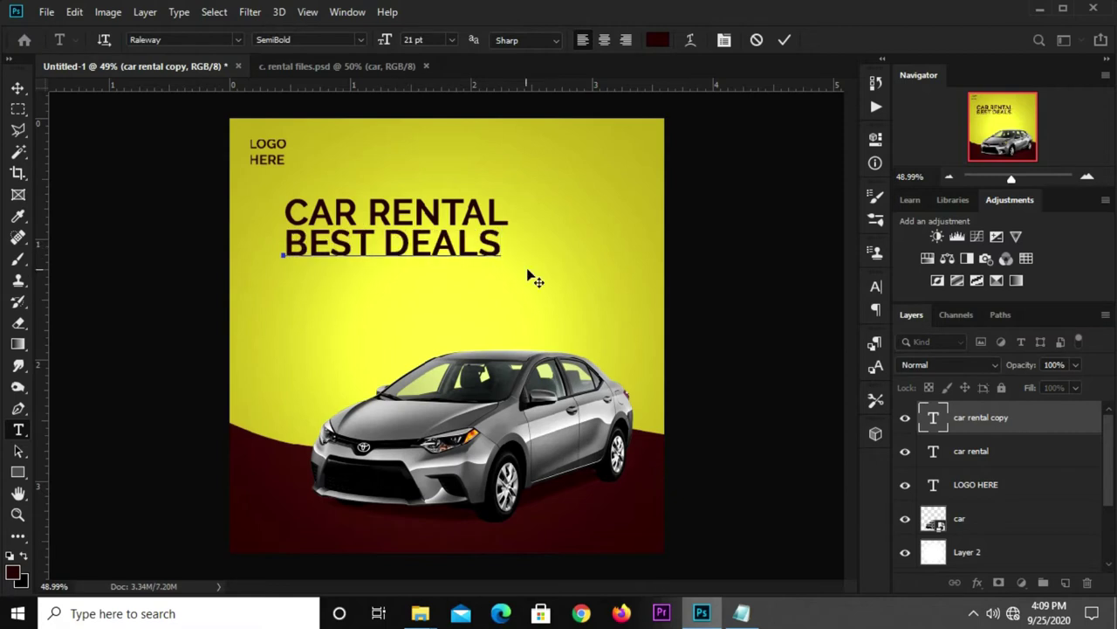
click(784, 44)
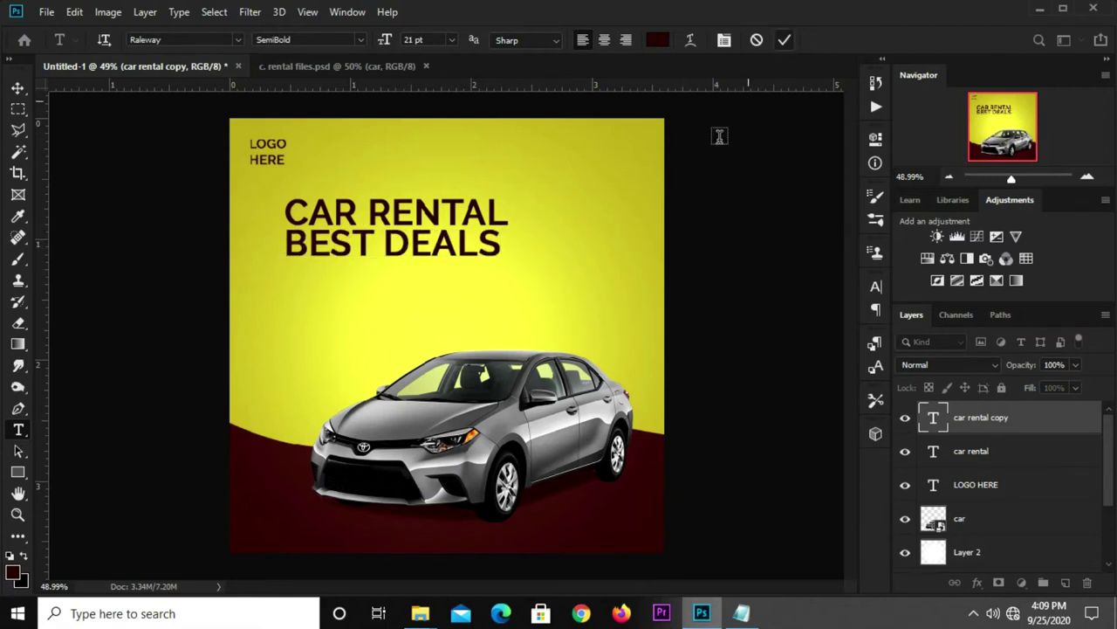
Set BEST DEALS to 25 pt in the Raleway Black weight
key(v)
click(875, 287)
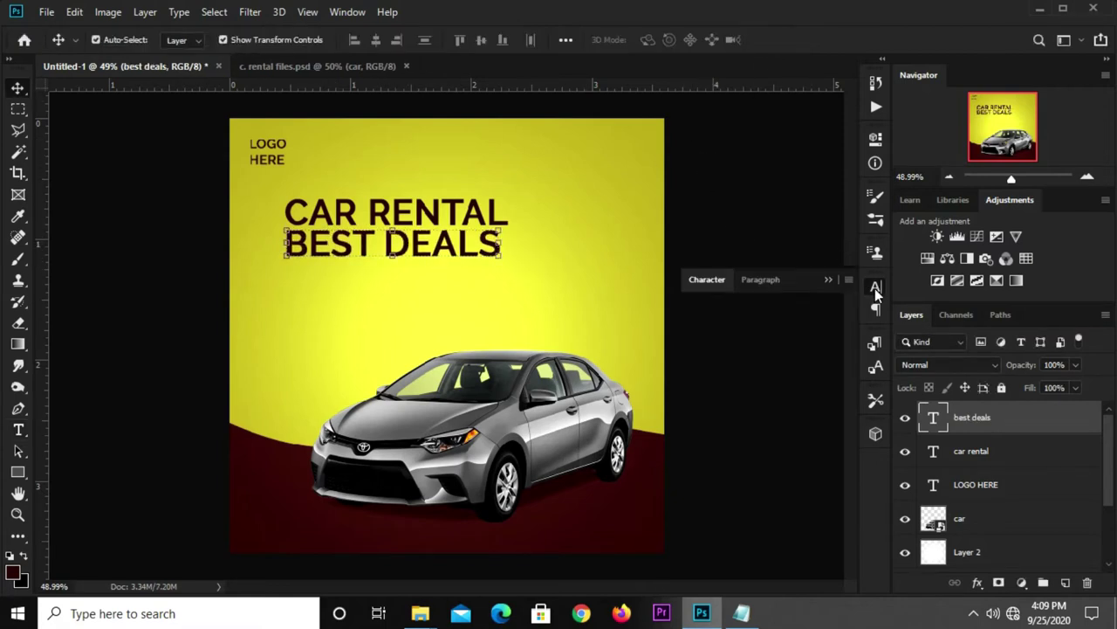
click(734, 330)
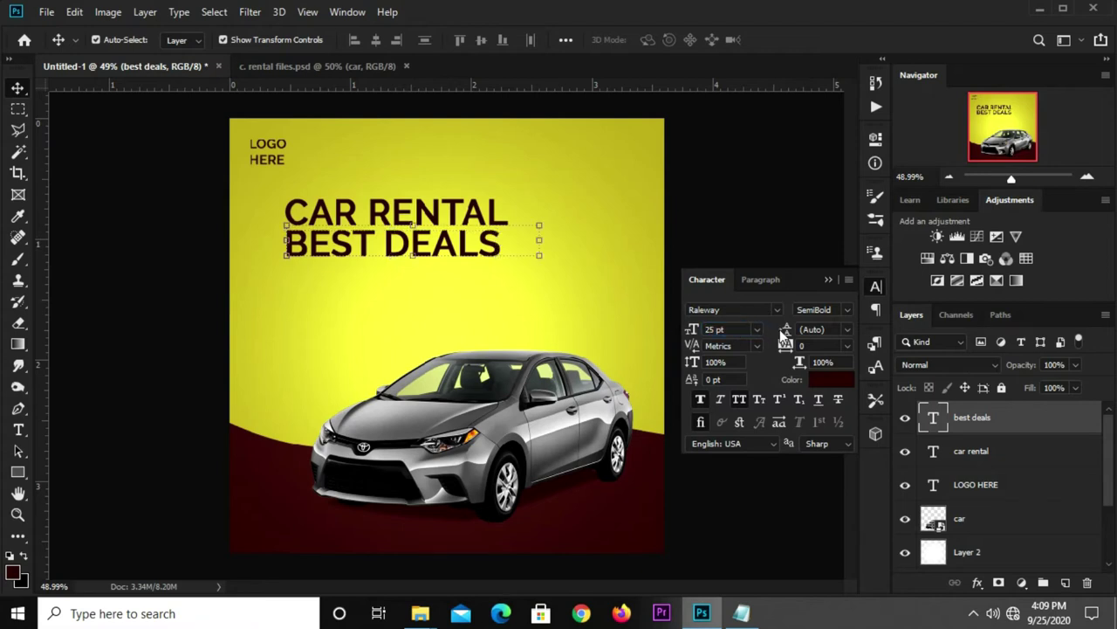
key(Return)
click(845, 311)
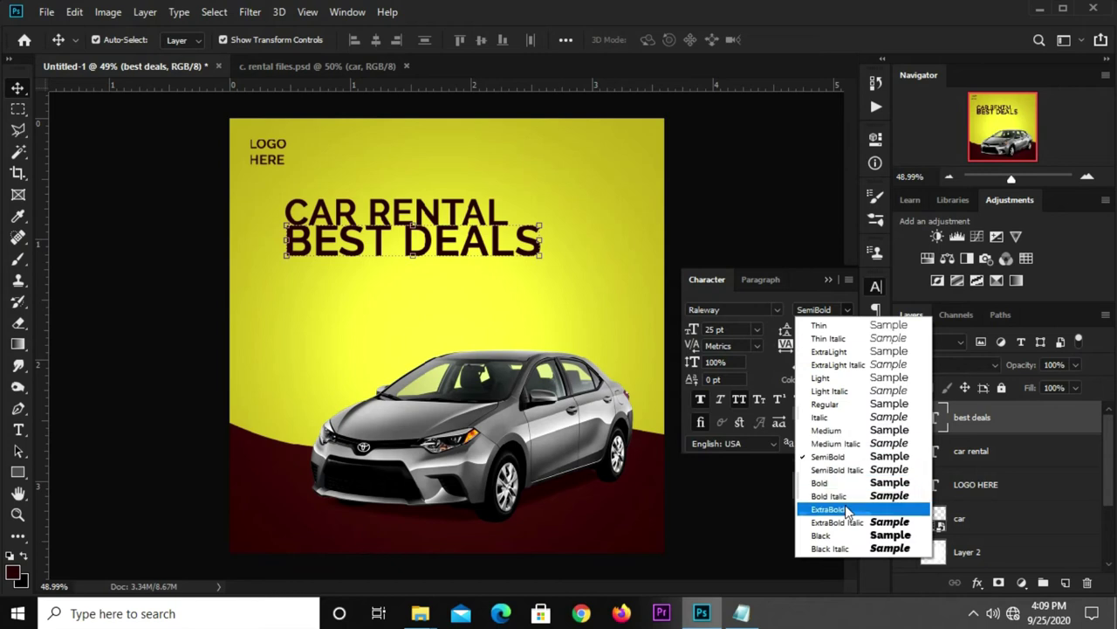
click(829, 535)
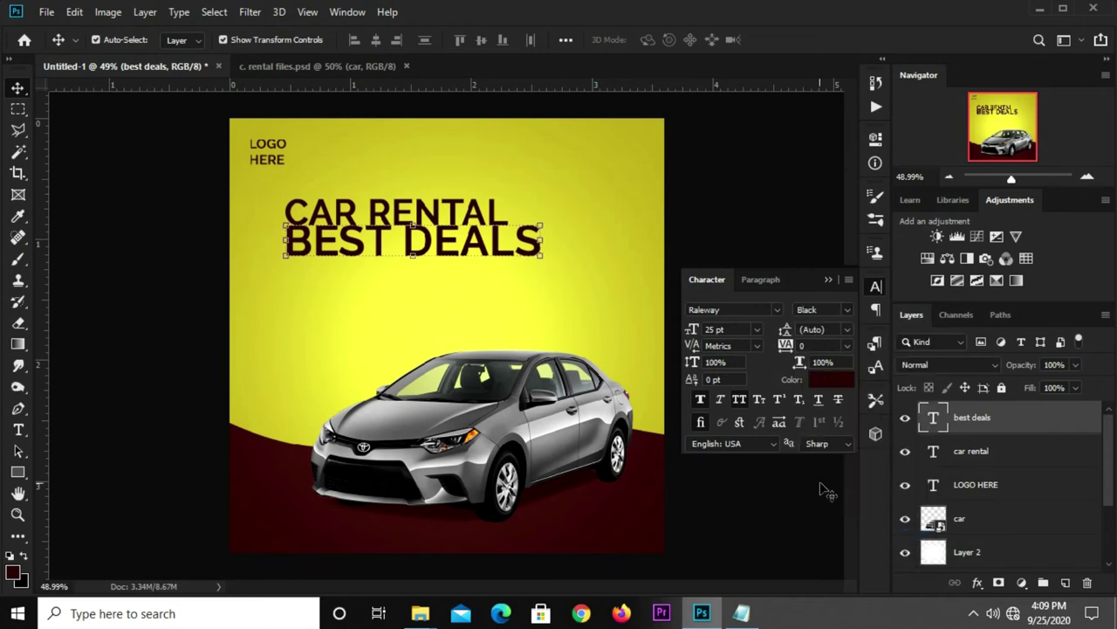
click(829, 279)
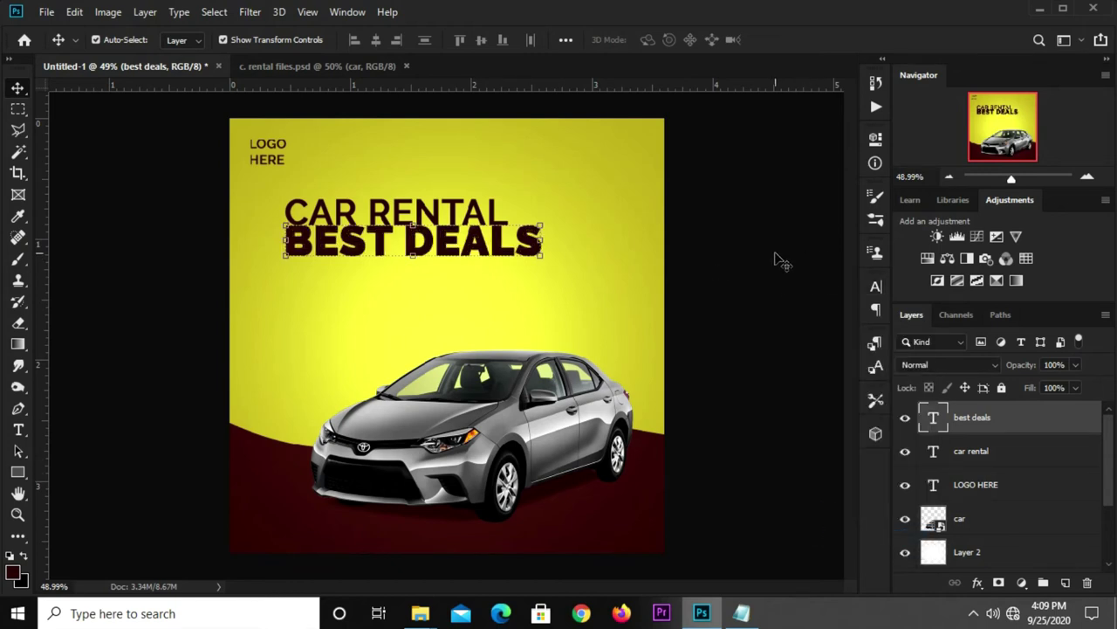
Position BEST DEALS snugly beneath CAR RENTAL
drag(449, 243, 482, 251)
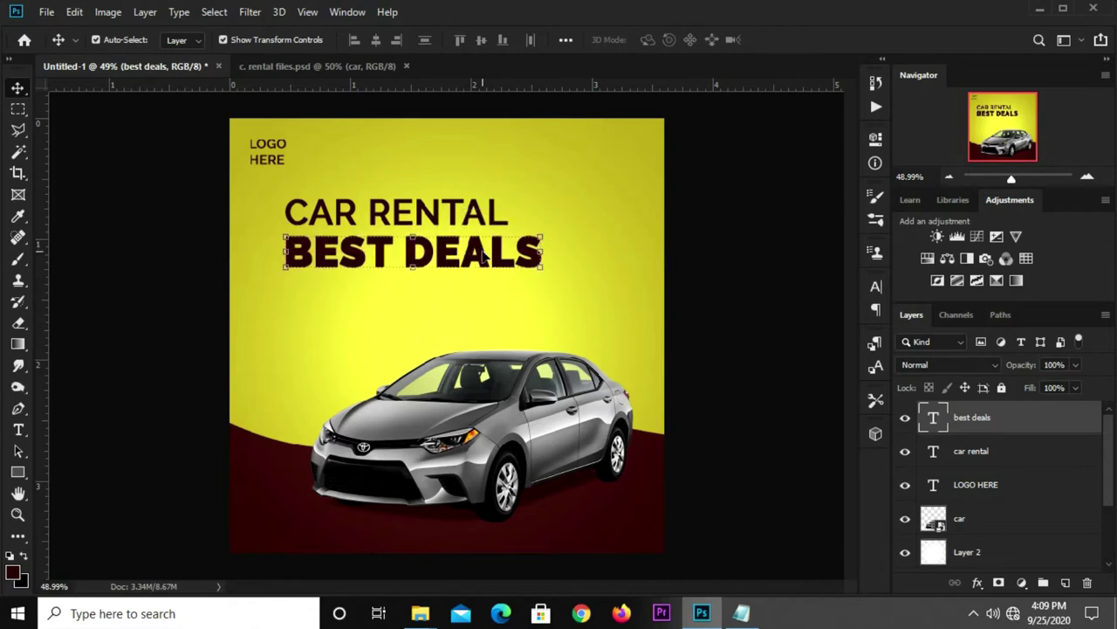
drag(482, 253, 524, 244)
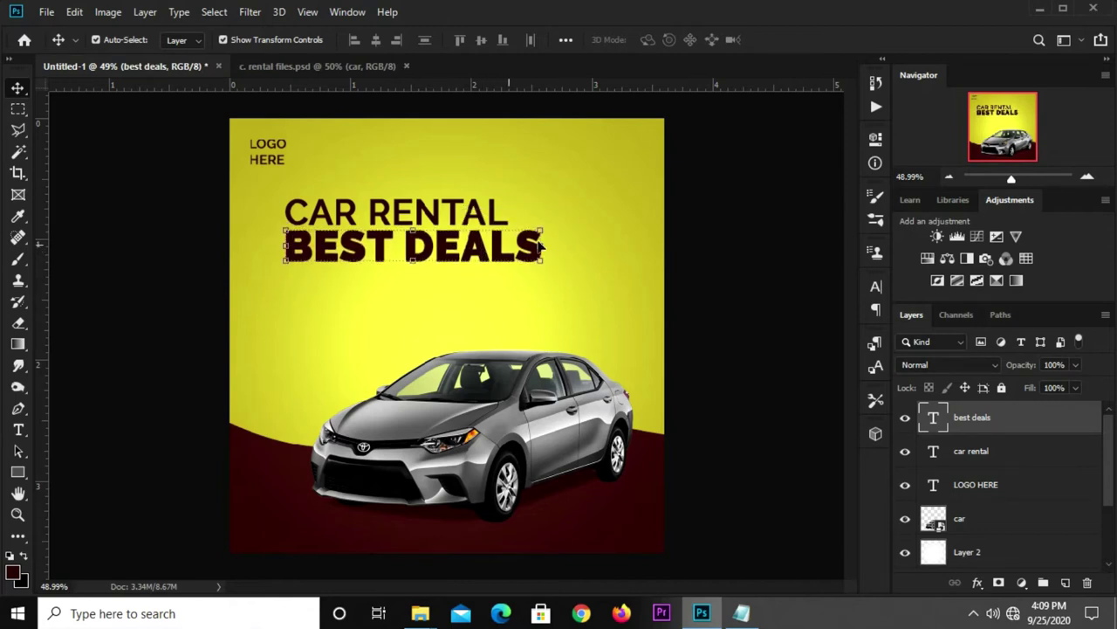
click(714, 230)
click(463, 256)
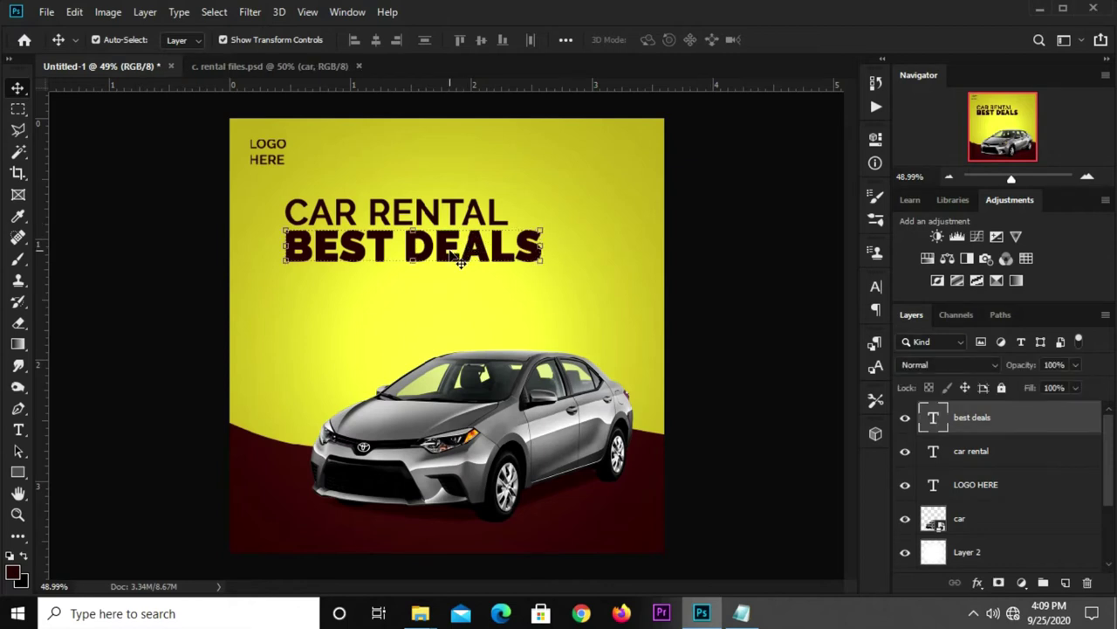
click(689, 244)
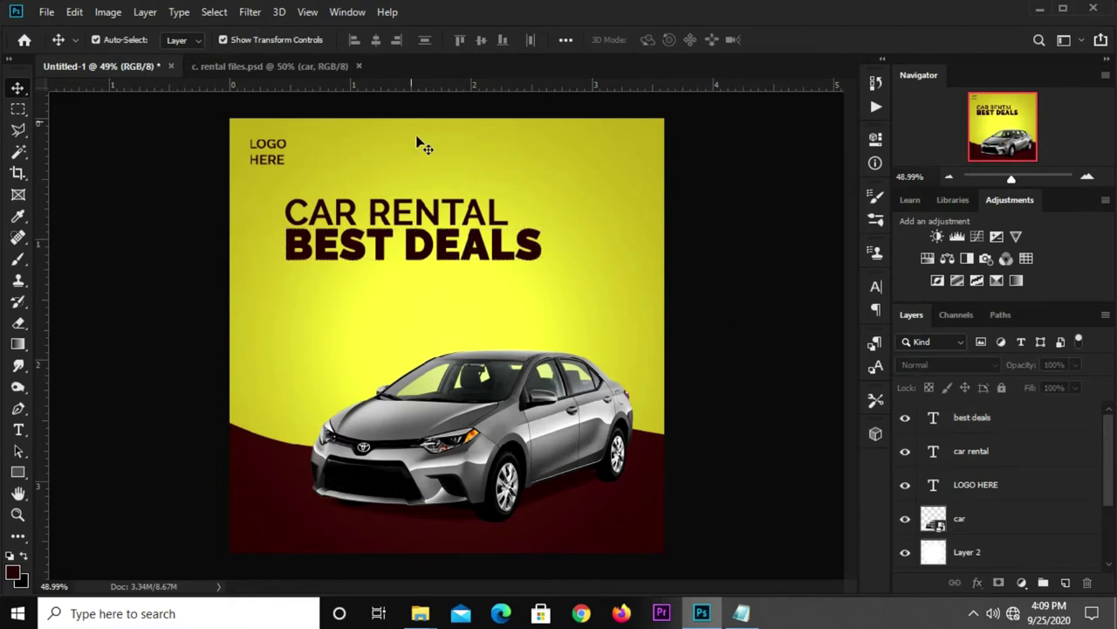
Bring the Lorem ipsum paragraph from c. rental files.psd into the poster just under BEST DEALS
click(283, 70)
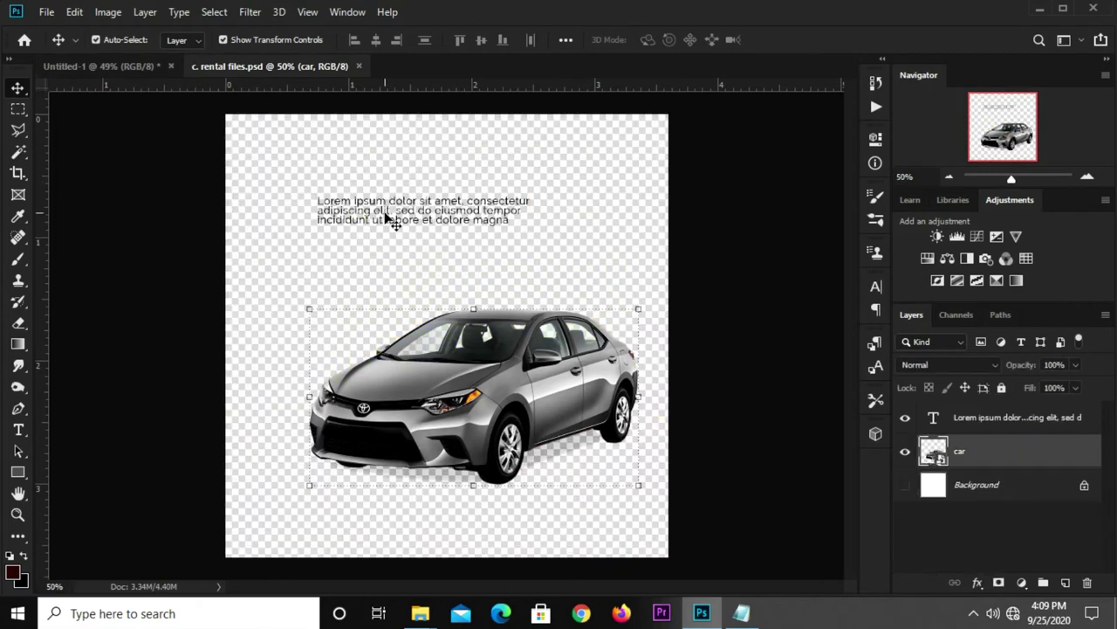
click(393, 222)
key(ctrl)
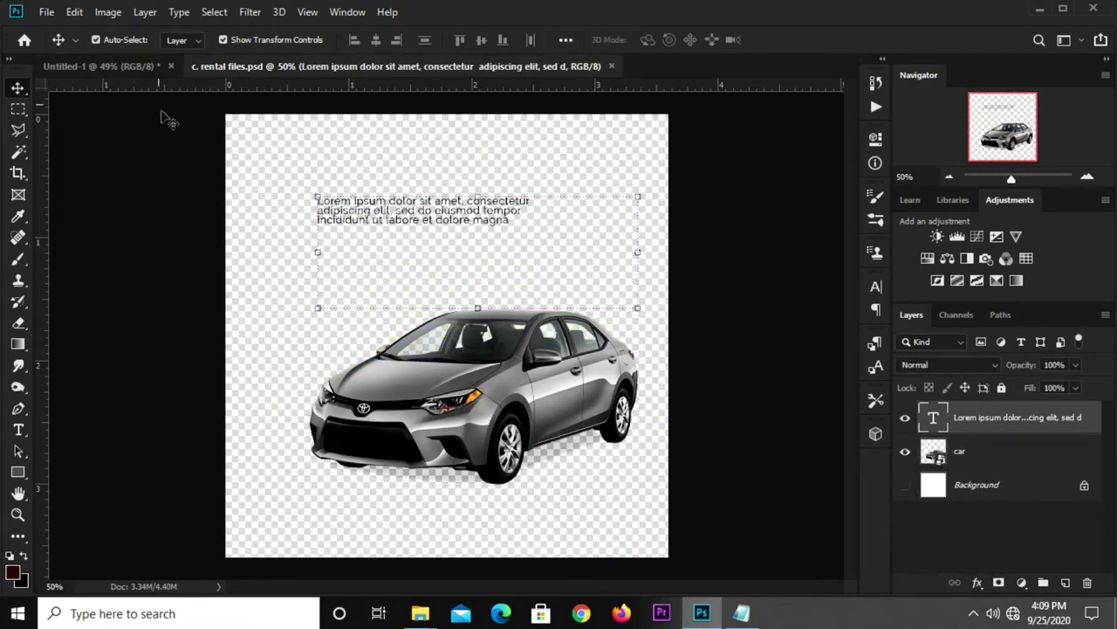
click(139, 66)
drag(166, 78, 382, 293)
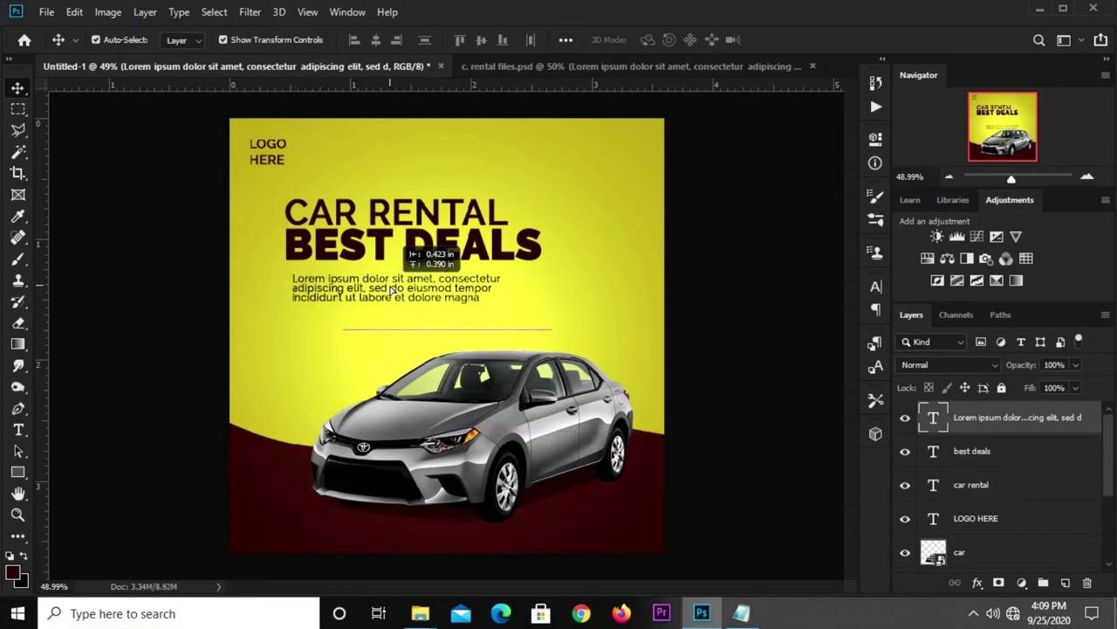
drag(381, 293, 389, 279)
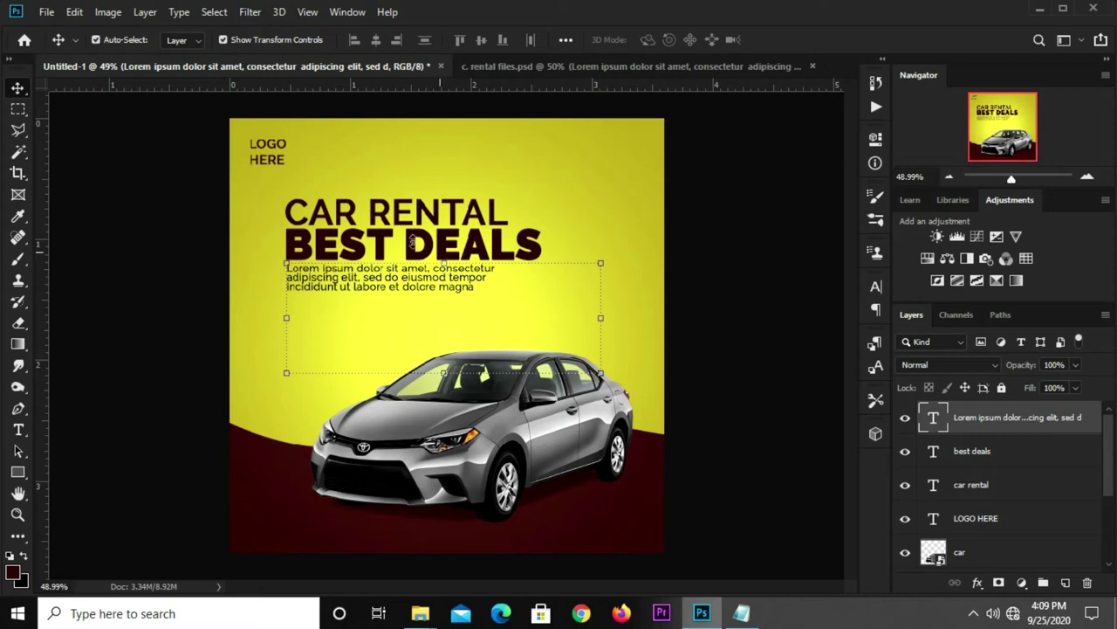
Colour the paragraph dark red #351212, sampled from BEST DEALS
click(877, 288)
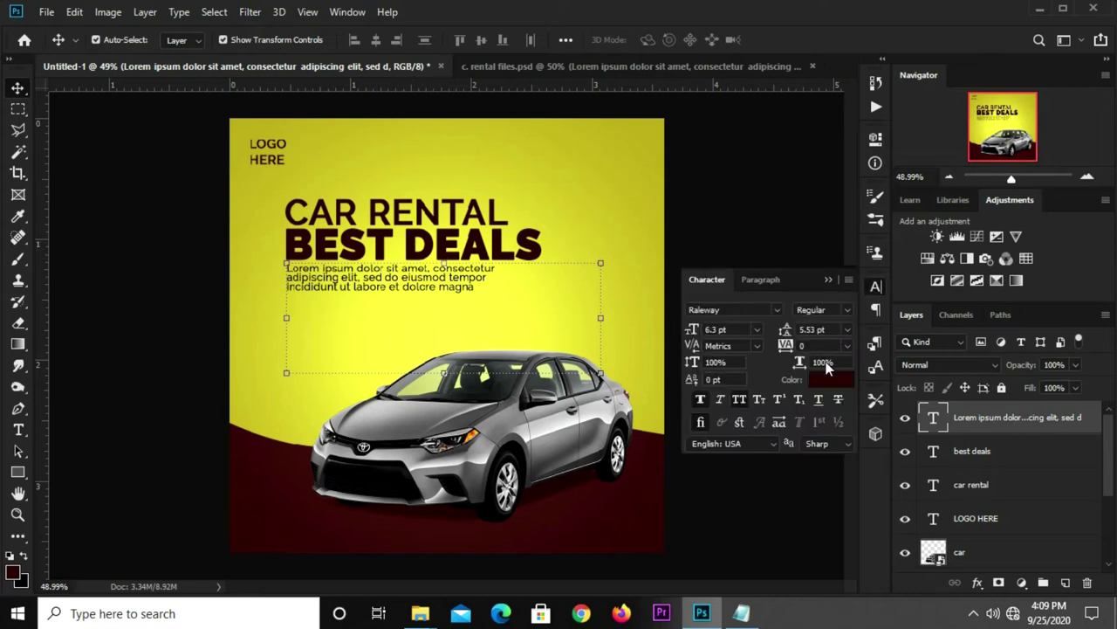
click(822, 380)
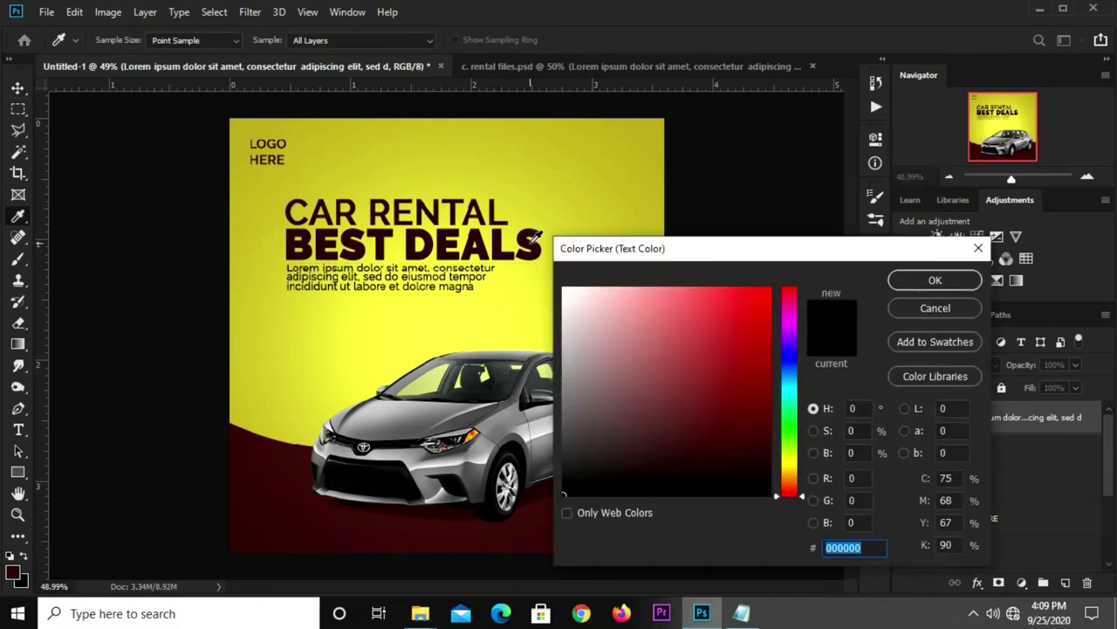
click(534, 238)
click(899, 281)
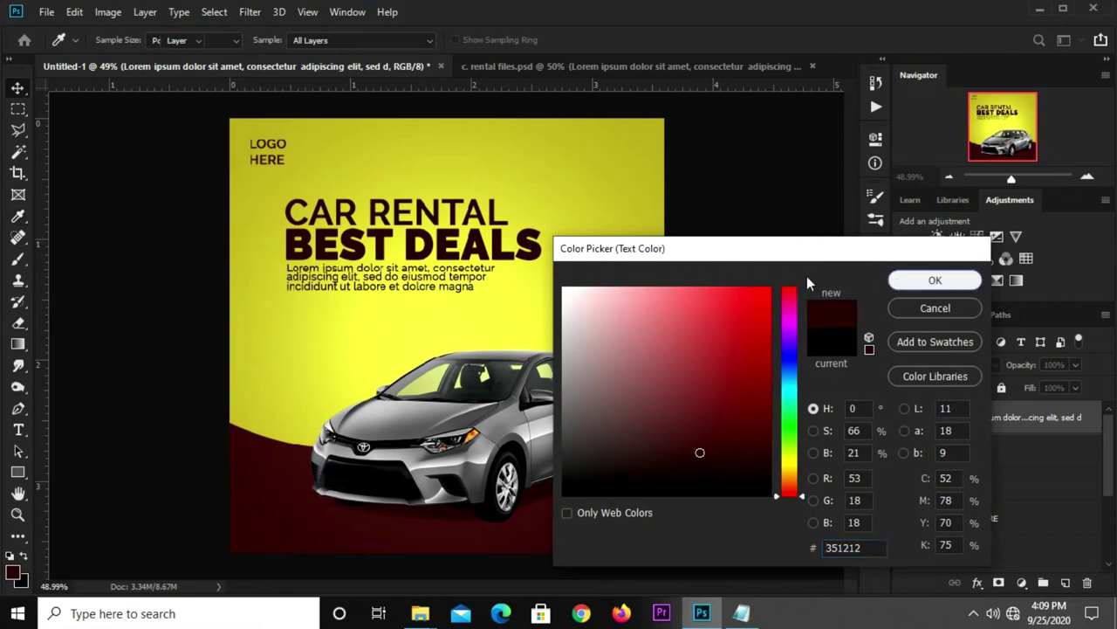
click(829, 282)
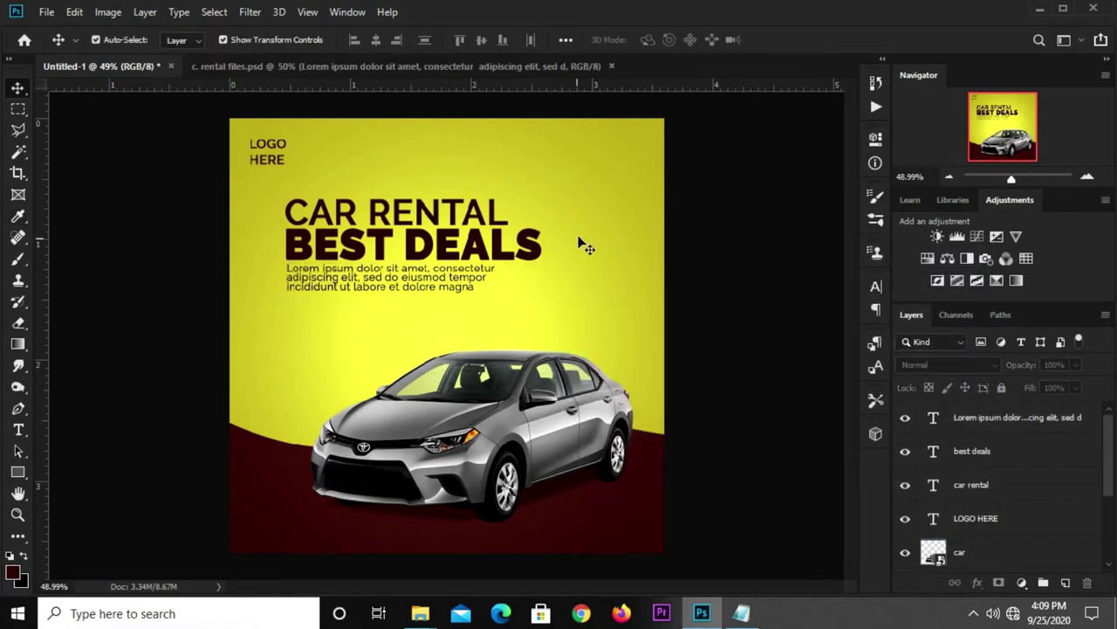
Nudge the Lorem ipsum paragraph slightly lower
drag(430, 289, 429, 290)
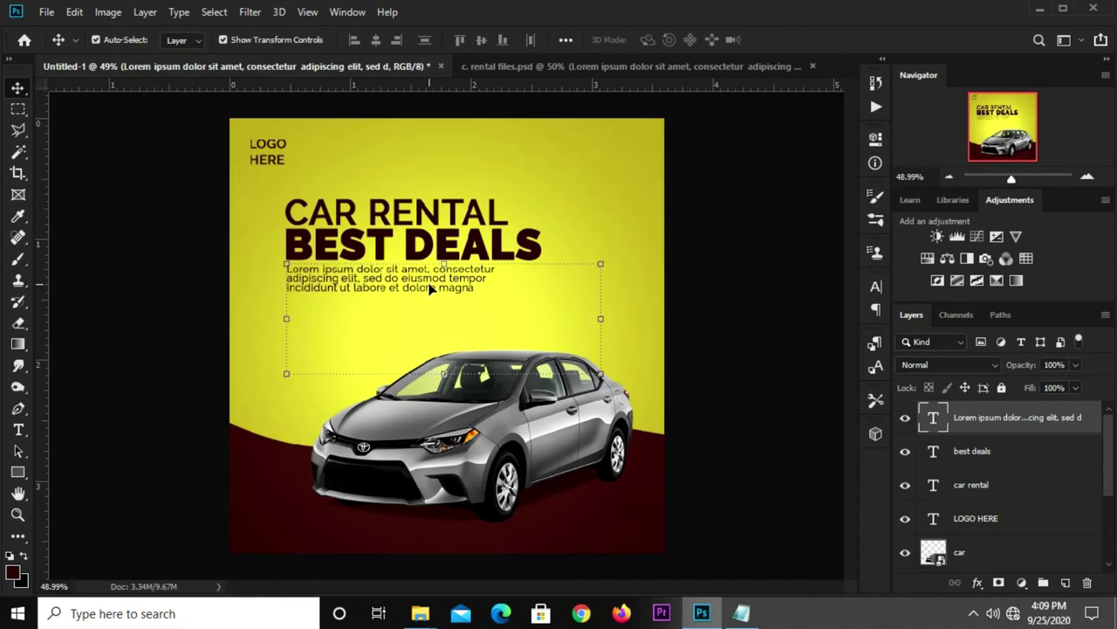
click(696, 230)
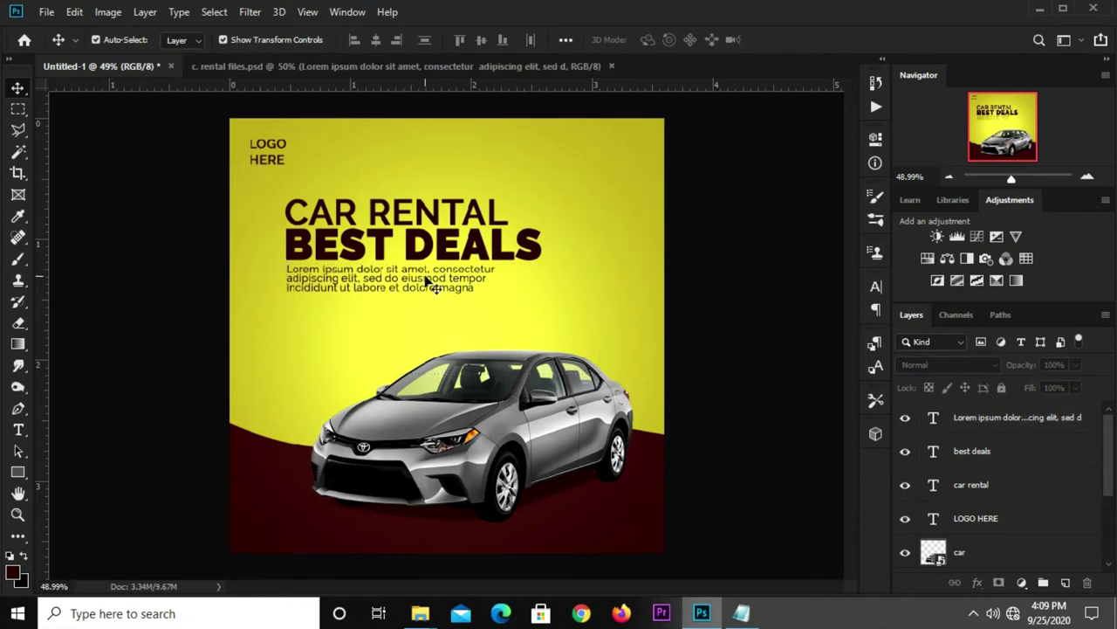
drag(428, 281, 428, 282)
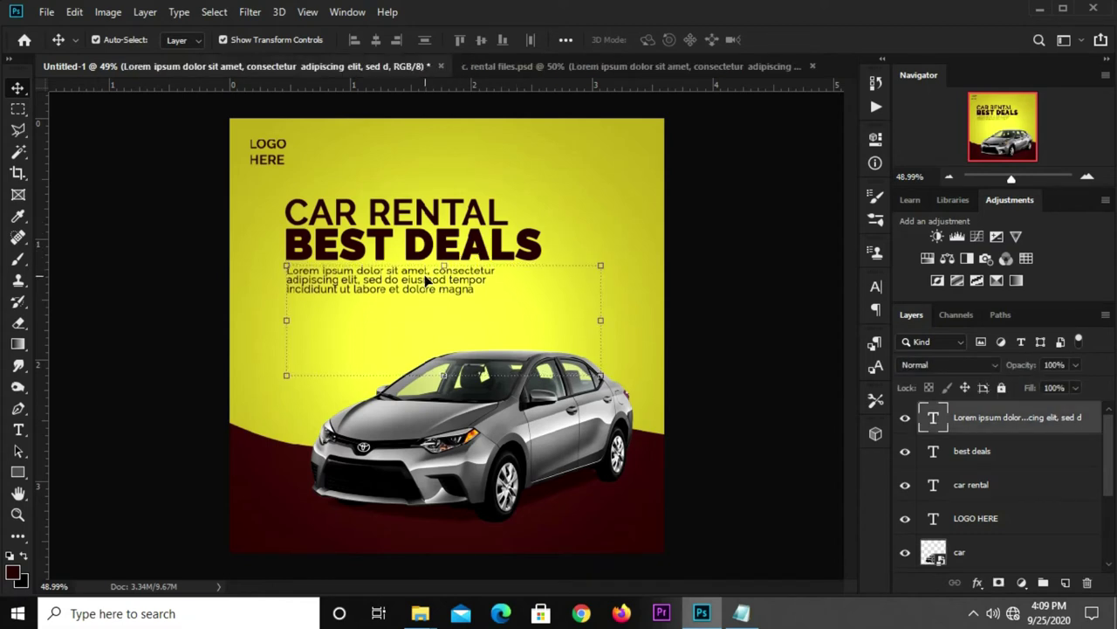
click(690, 238)
Group the CAR RENTAL, BEST DEALS and Lorem ipsum layers into Group 1, keeping it visible
click(460, 298)
click(489, 253)
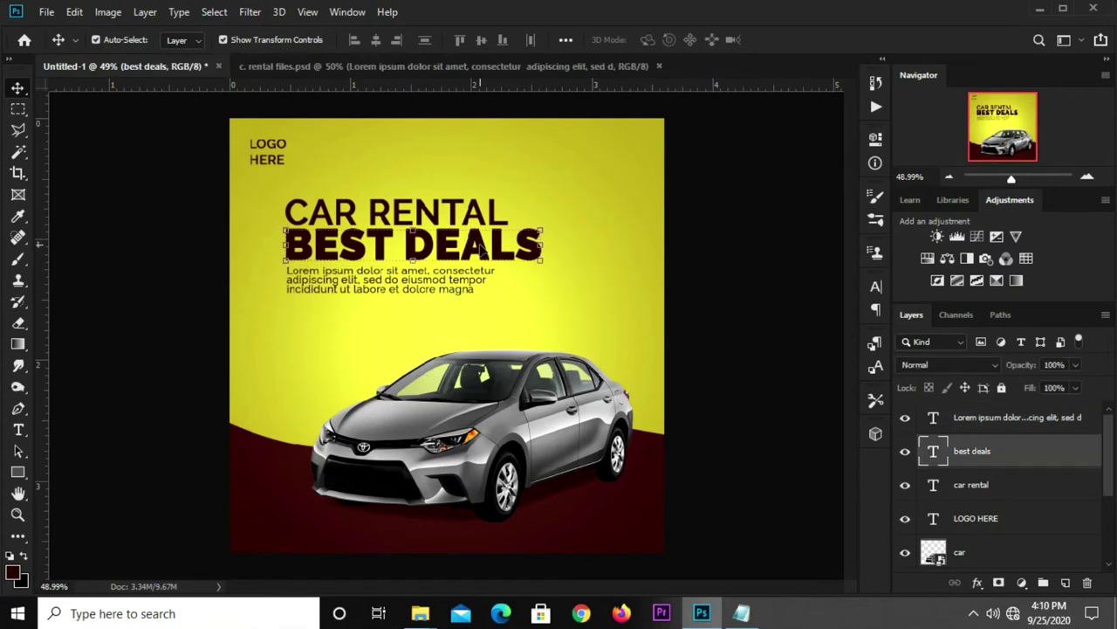
click(672, 241)
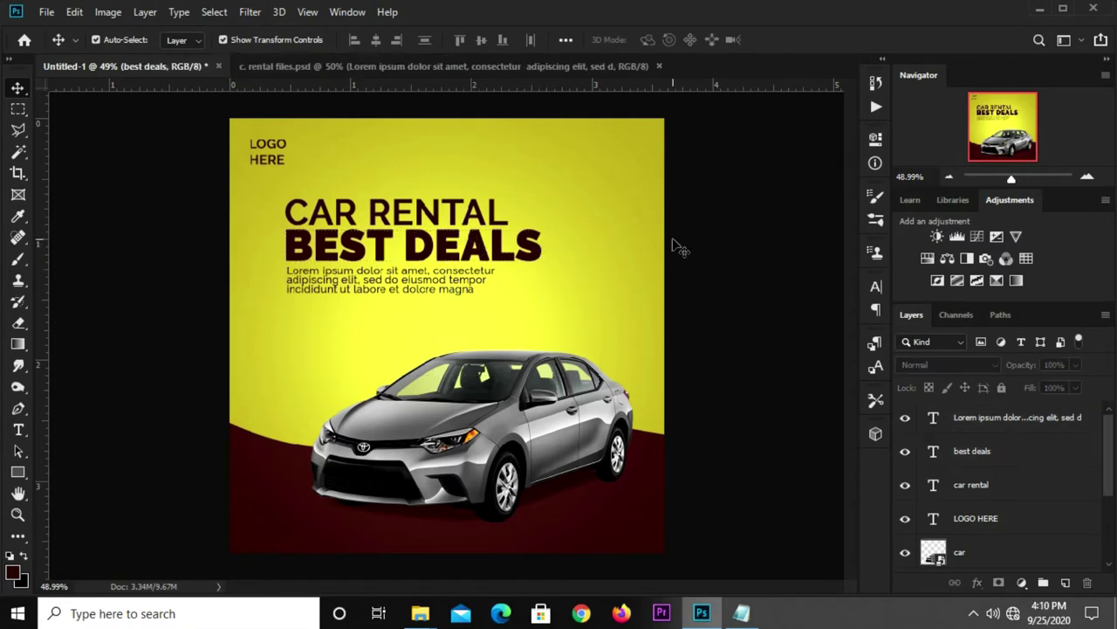
click(977, 481)
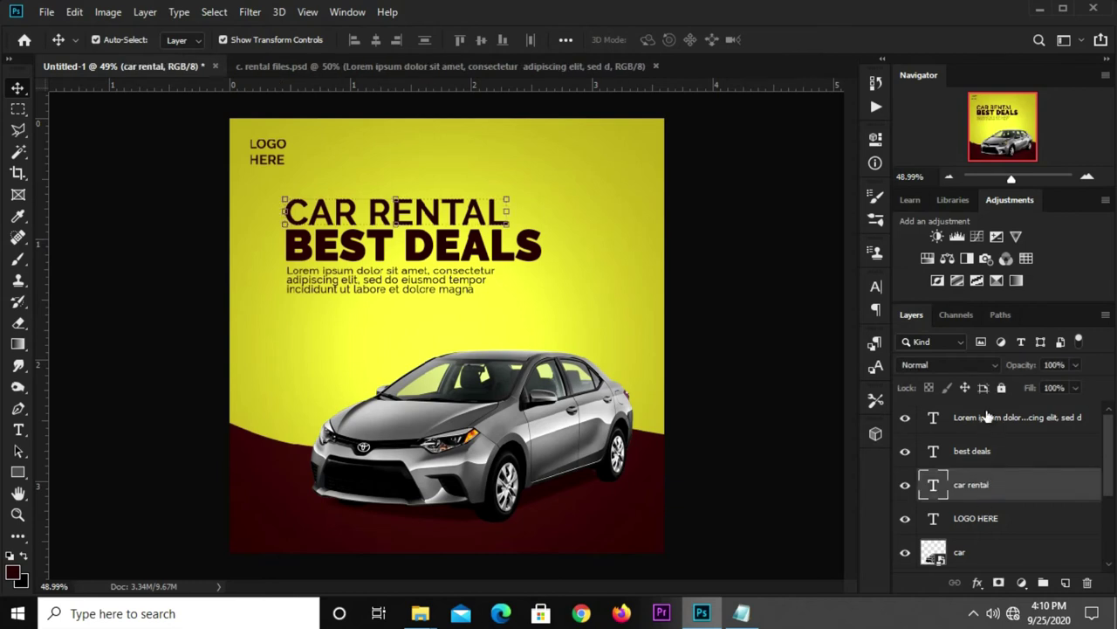
shift+click(987, 417)
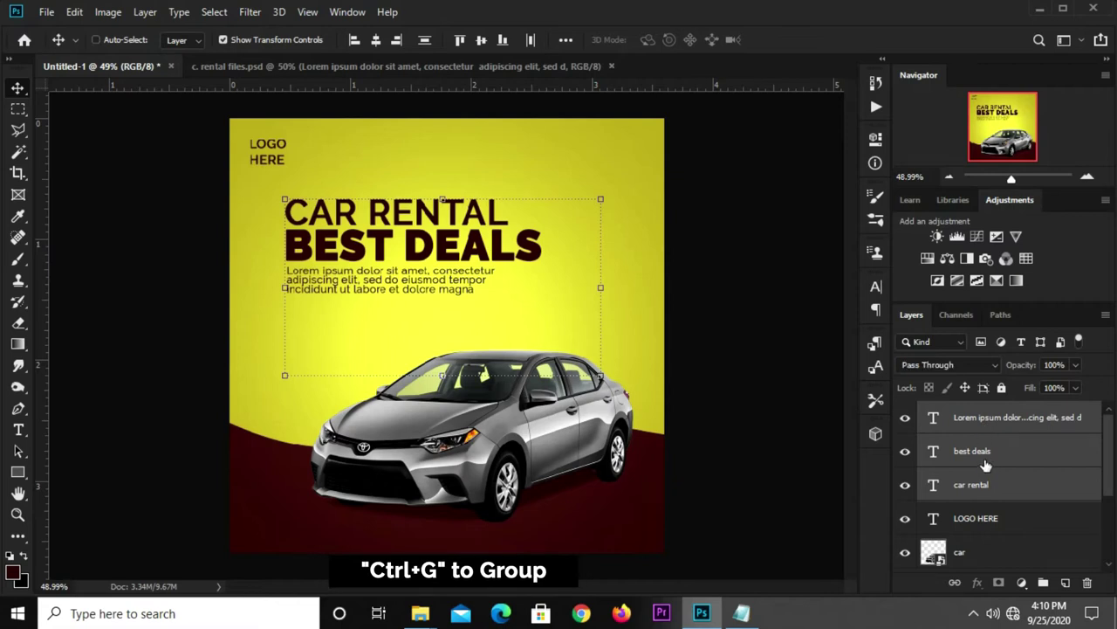
key(ctrl+g)
click(906, 412)
click(906, 415)
Skew the text group so it slants upward to the right
key(ctrl+t)
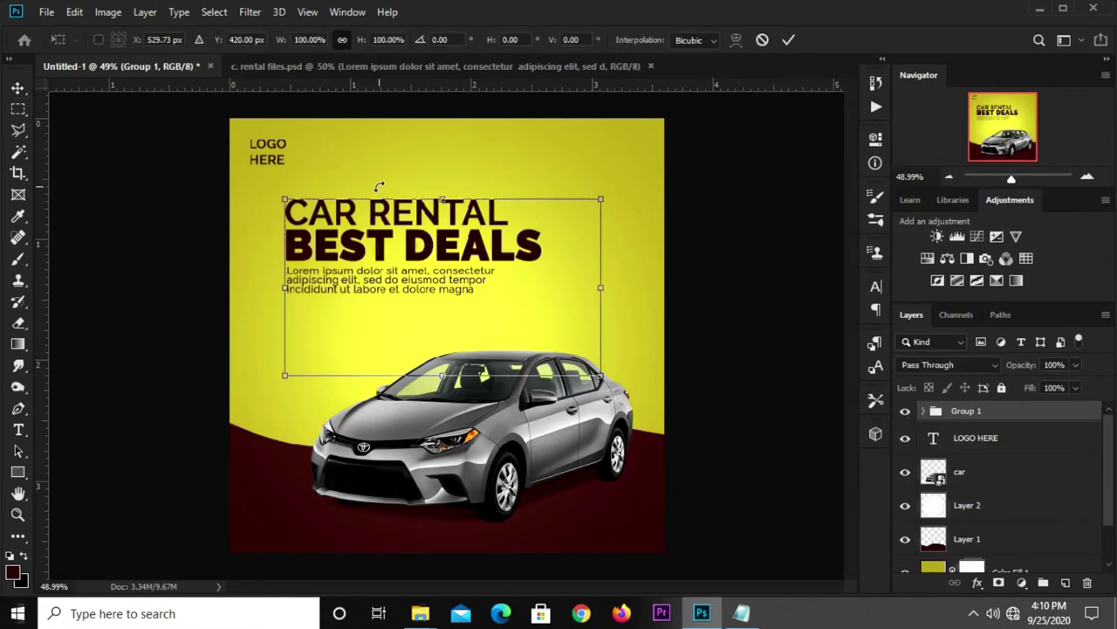
right_click(407, 232)
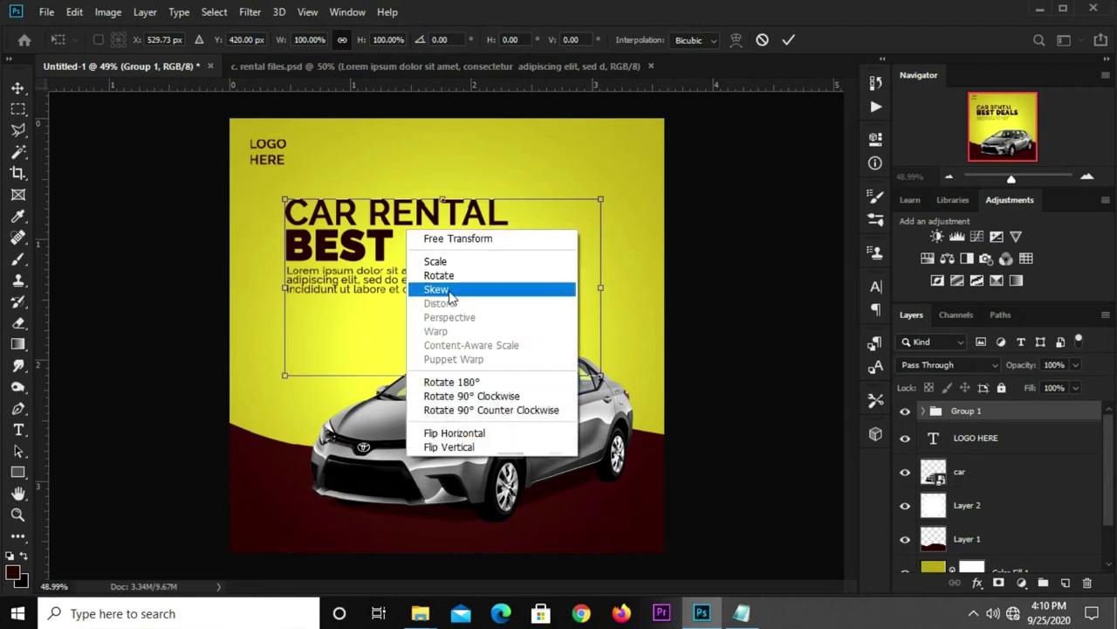
click(511, 291)
drag(609, 258, 609, 236)
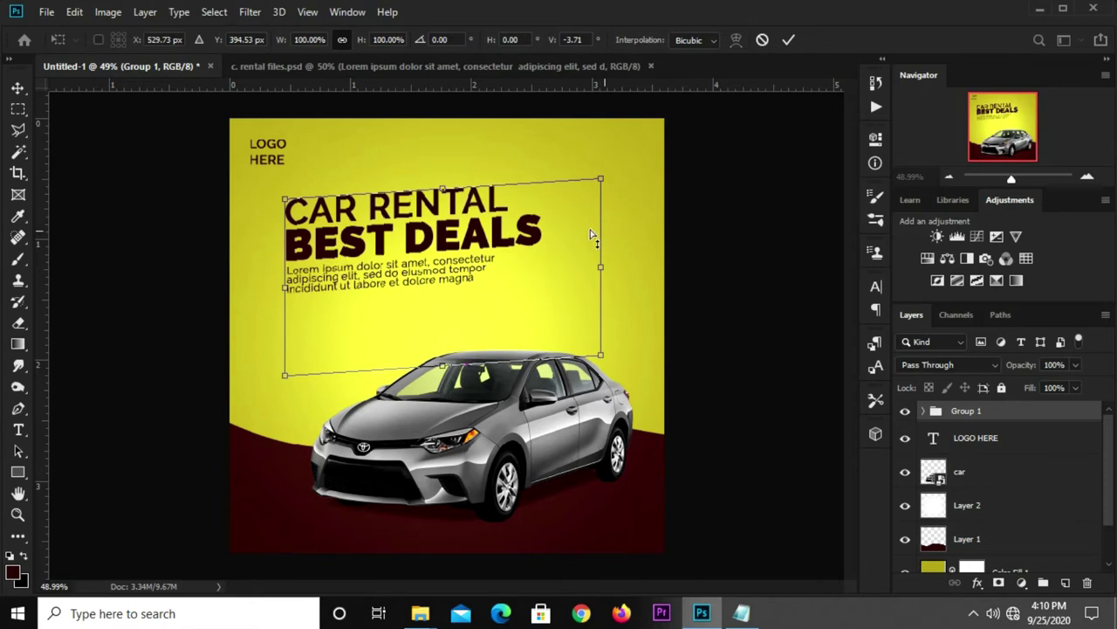
click(789, 40)
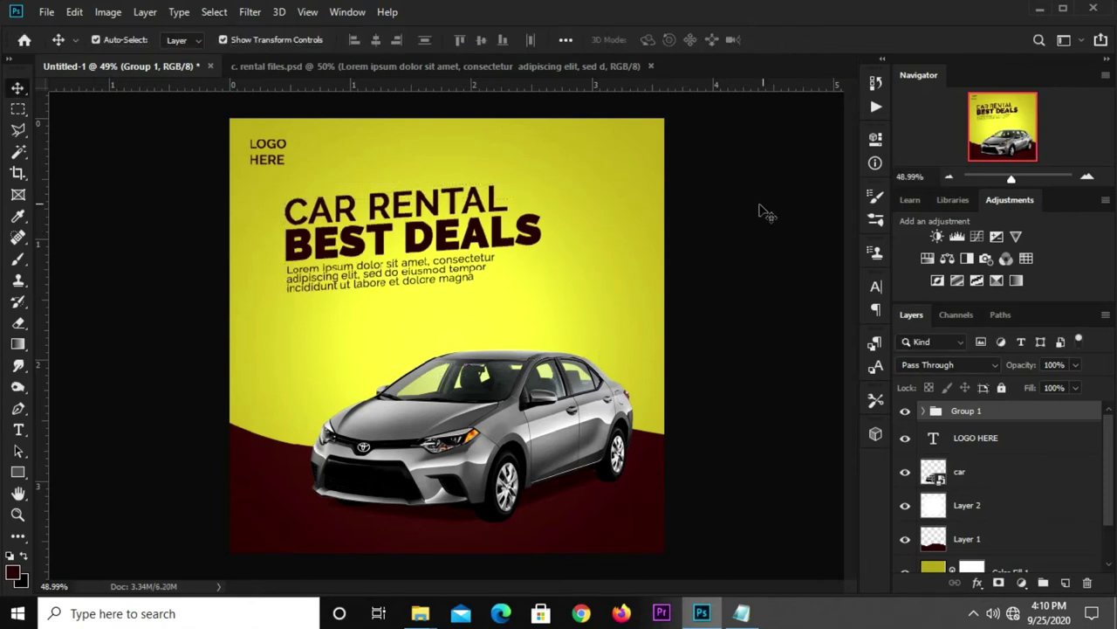
click(761, 212)
Shift the text group slightly left and up, and nudge the car lower
click(967, 412)
key(ctrl+t)
drag(438, 223, 423, 210)
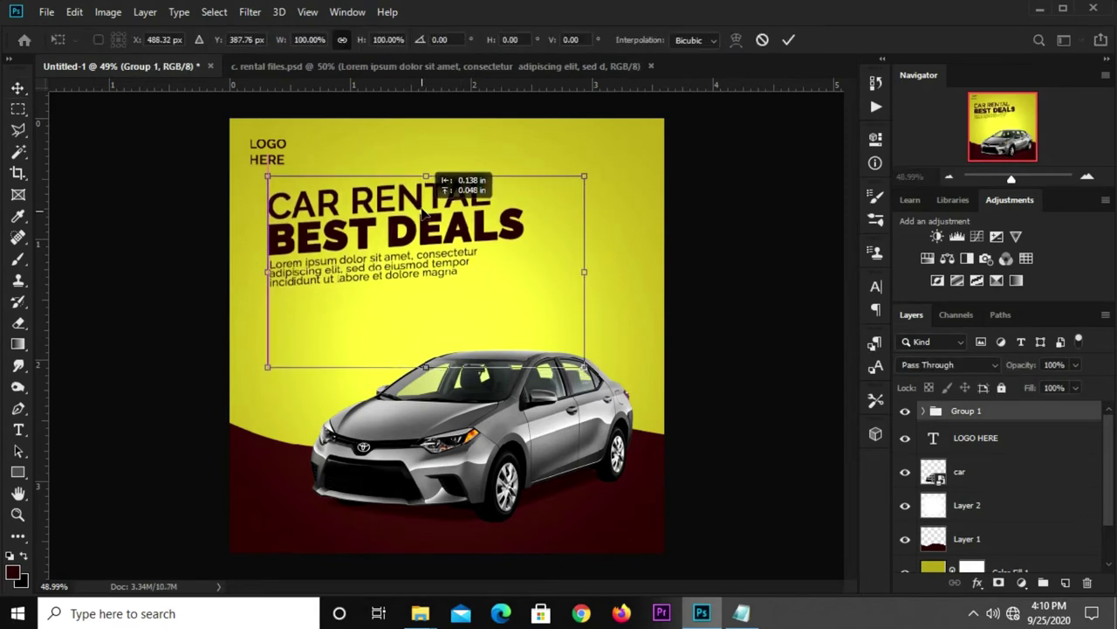
click(735, 234)
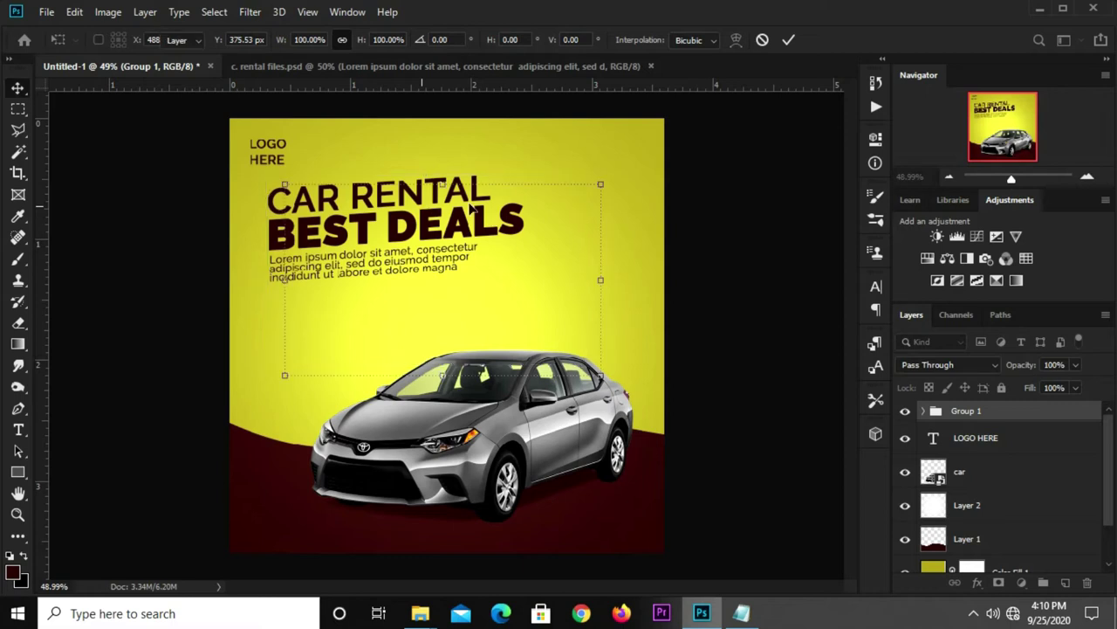
click(716, 221)
drag(566, 405, 567, 408)
click(684, 330)
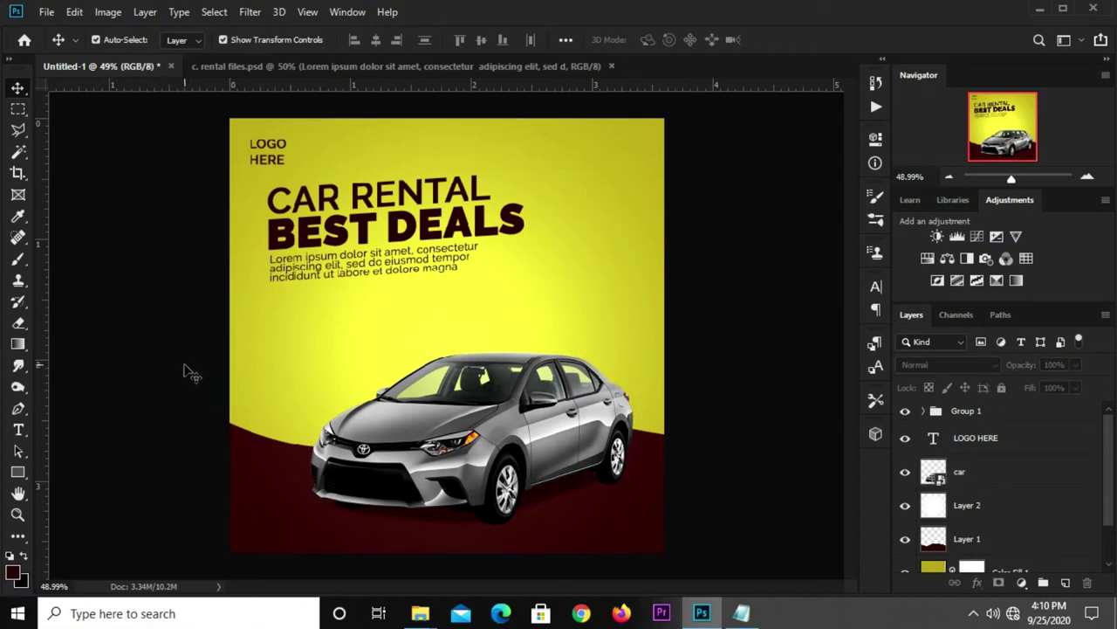
Copy the 'save up to' line from the notes
click(741, 613)
drag(739, 357, 647, 355)
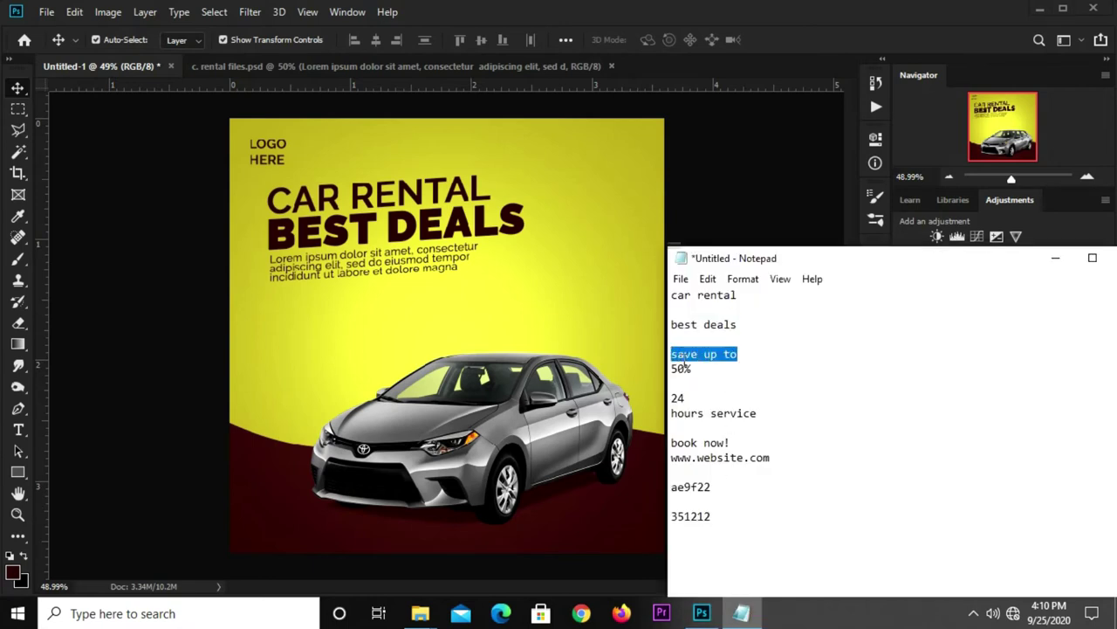
right_click(685, 364)
click(724, 164)
Add SAVE UP TO as a new 14 pt text line below the body text
click(322, 349)
click(18, 429)
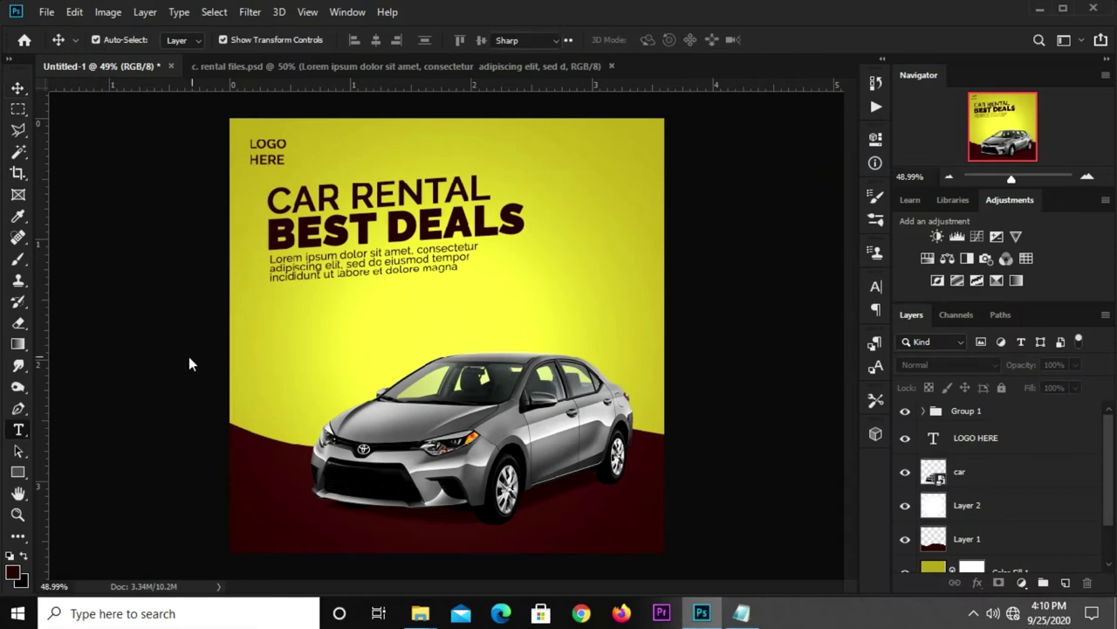
click(281, 318)
key(ctrl+v)
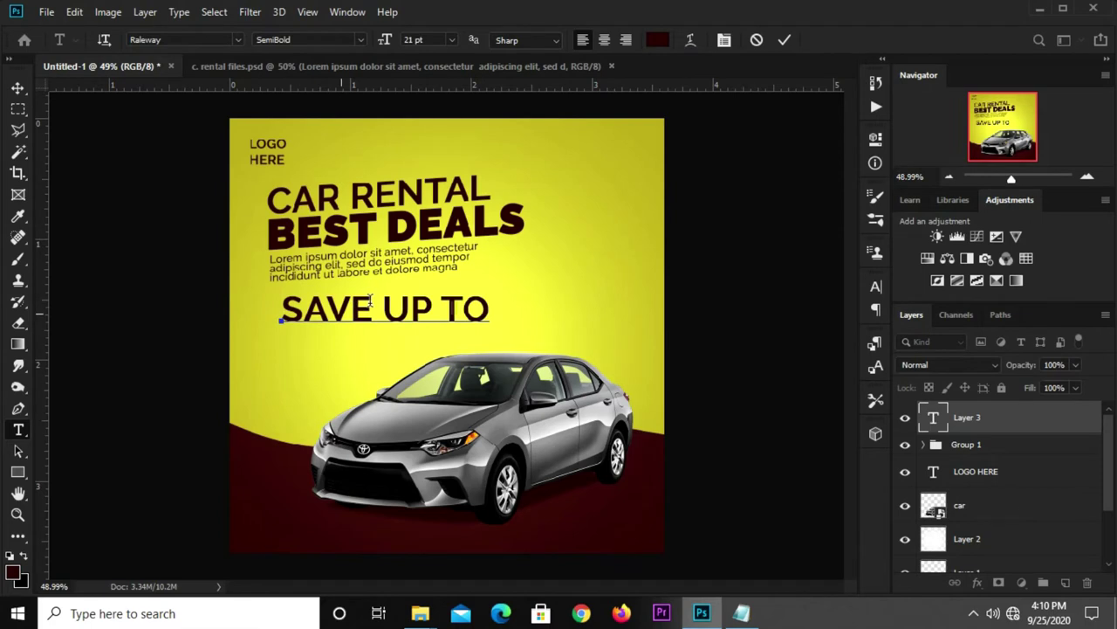
click(784, 41)
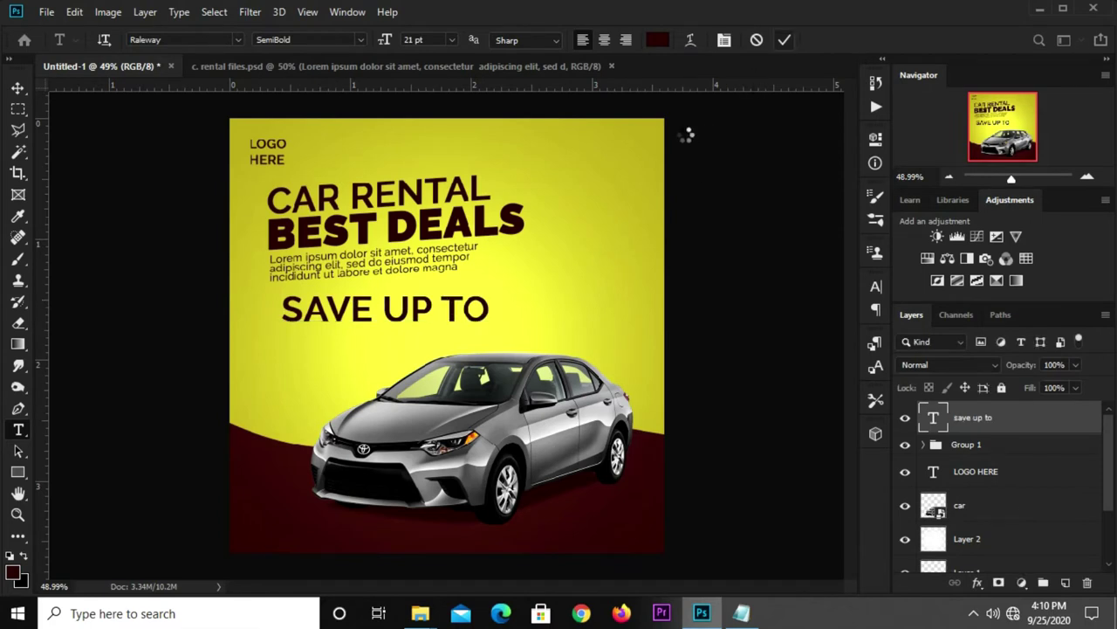
click(452, 39)
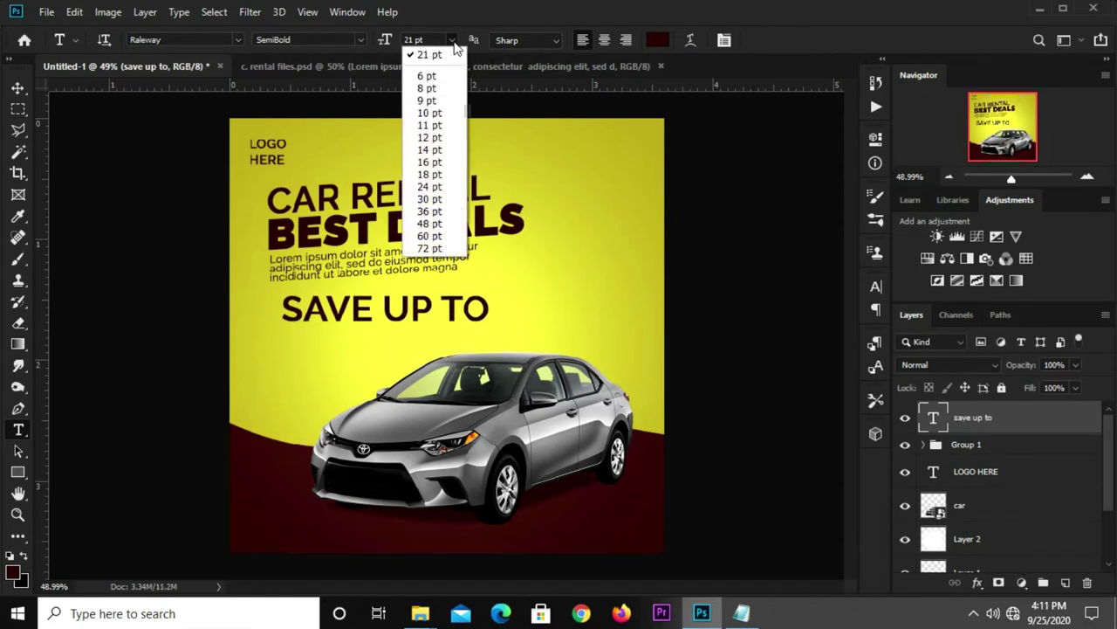
click(436, 150)
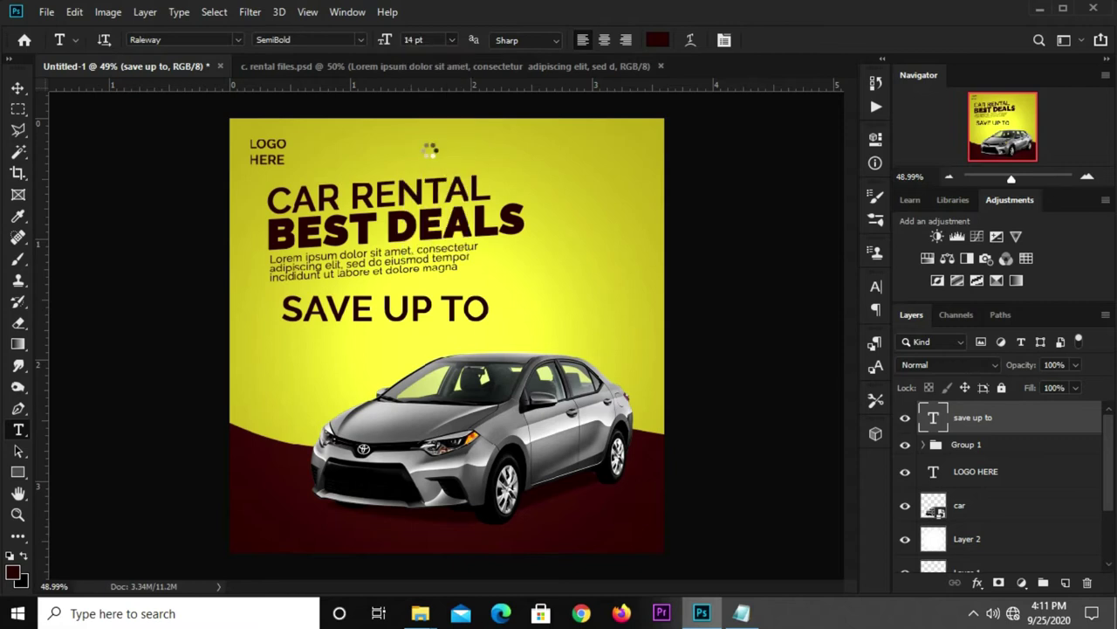
Set SAVE UP TO in Gobold, align it left under the body text, and duplicate it below
key(v)
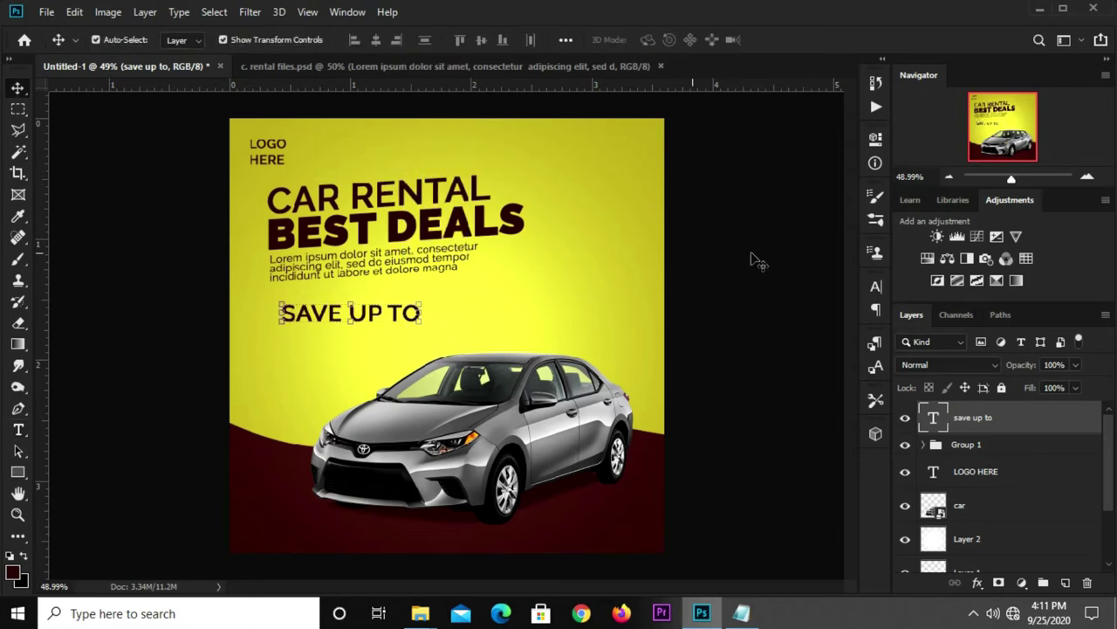
click(875, 288)
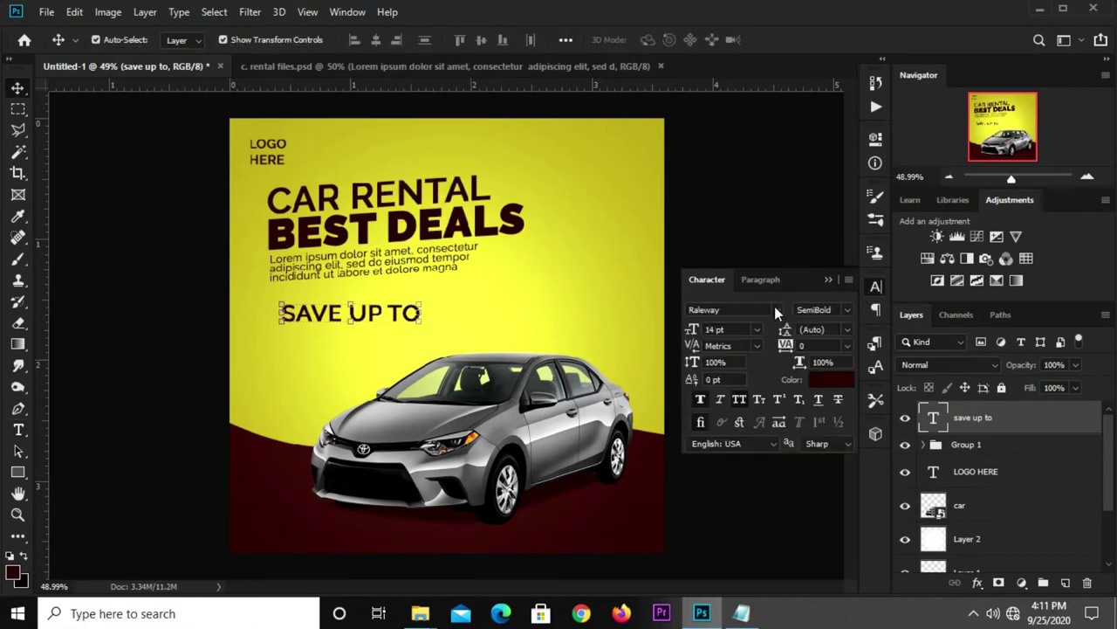
click(774, 309)
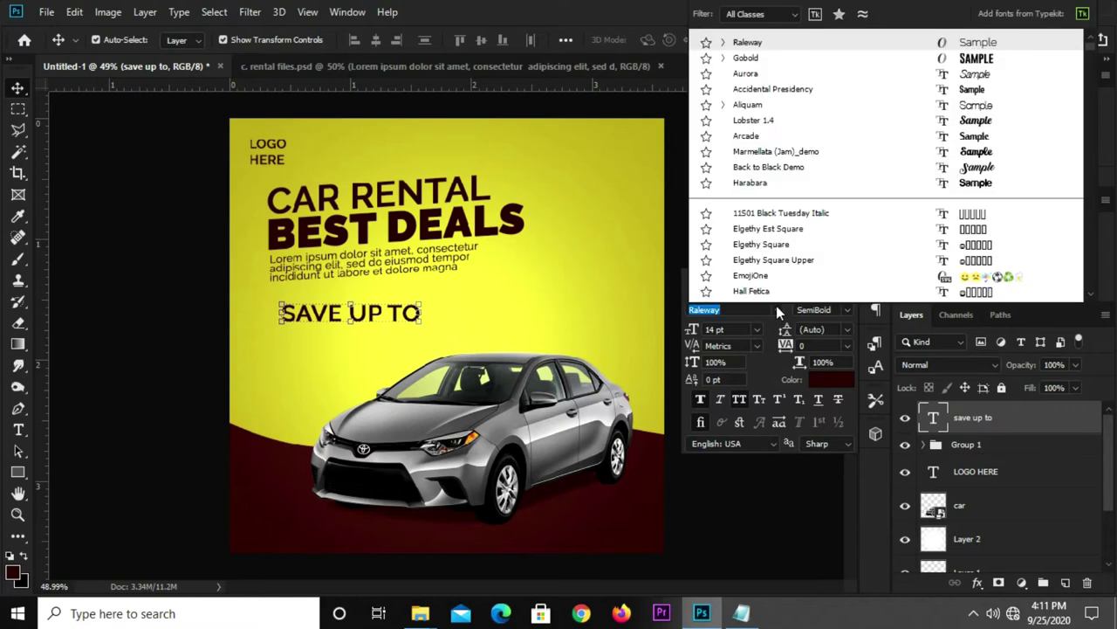
click(748, 58)
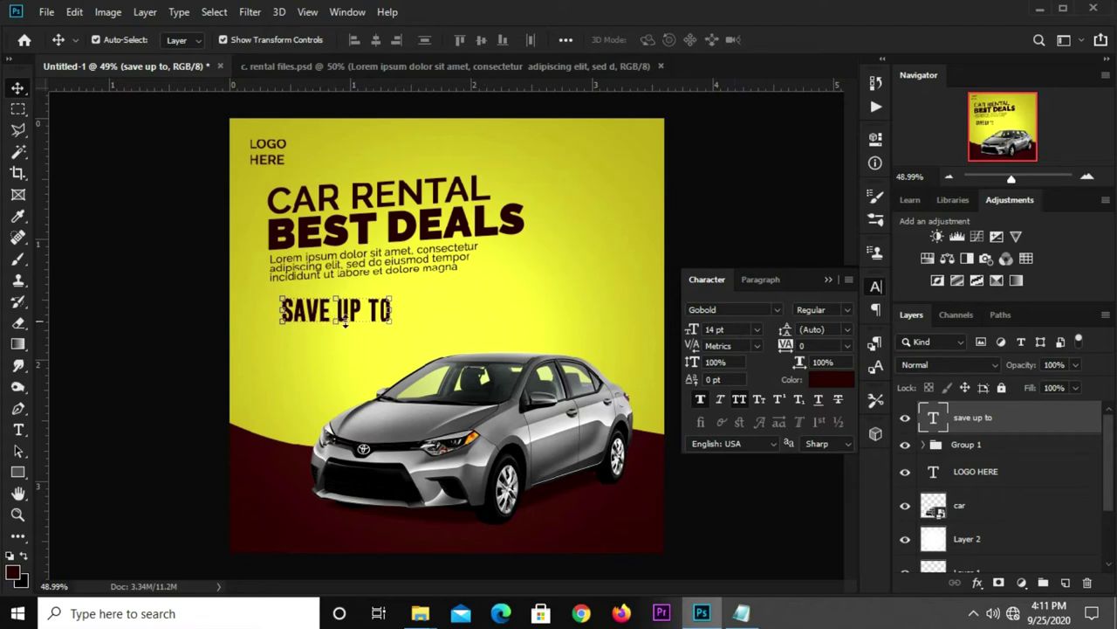
drag(352, 317, 337, 319)
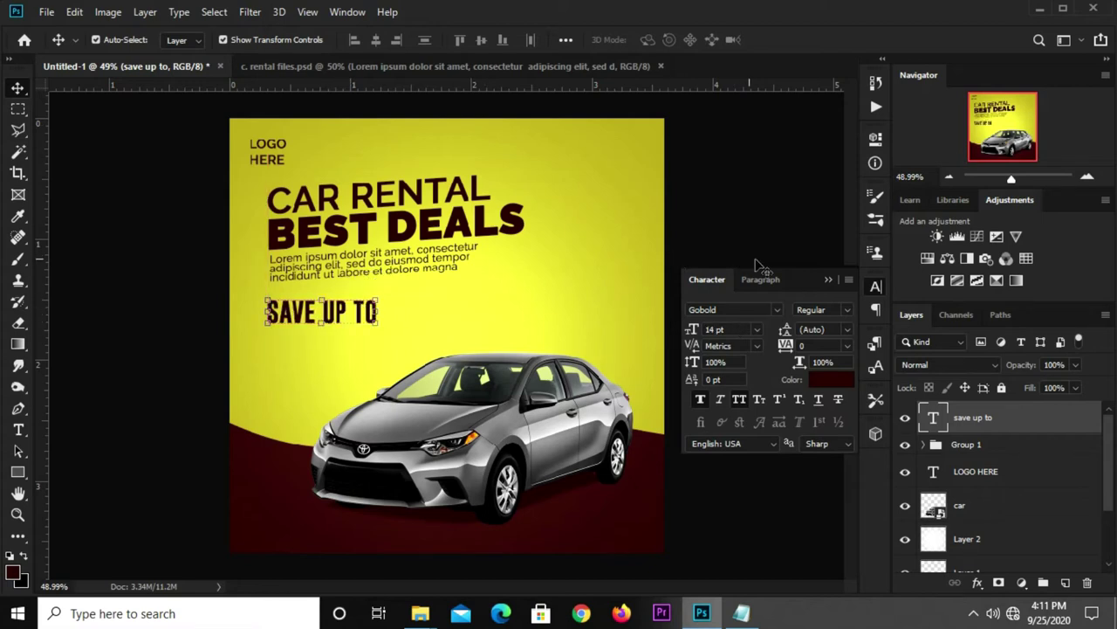
click(827, 280)
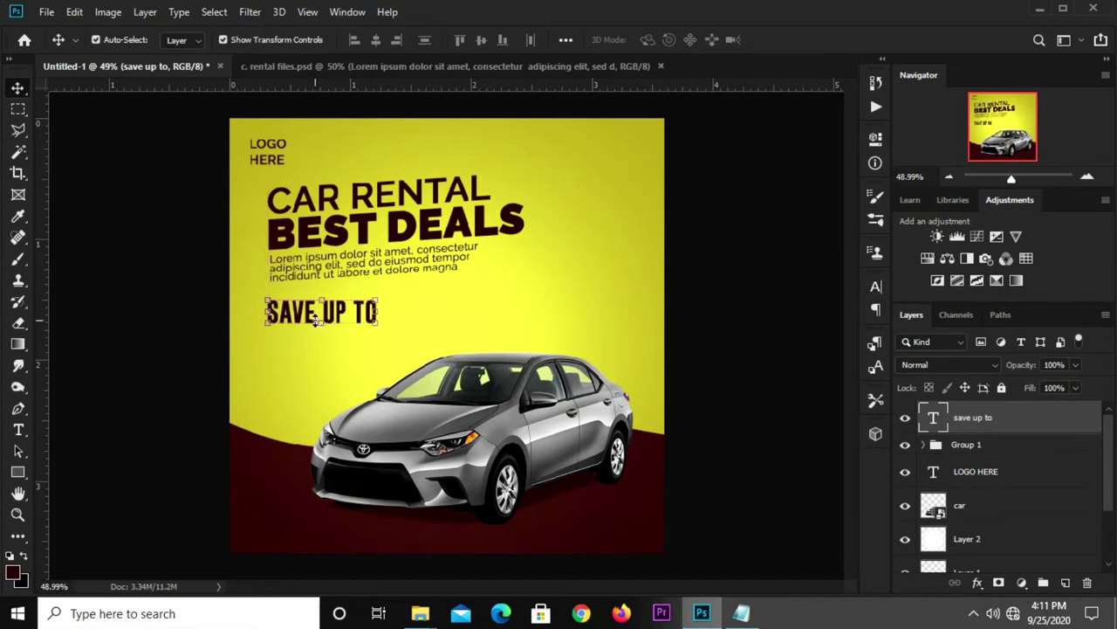
drag(332, 317, 333, 343)
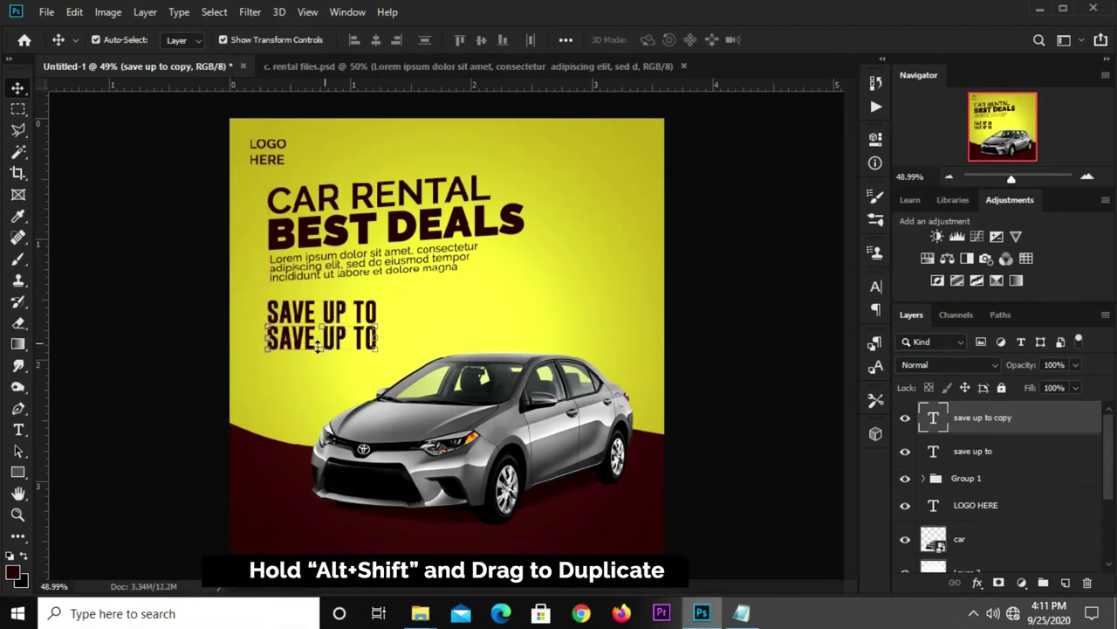
Replace the duplicated line's text with 50%
key(t)
right_click(20, 436)
click(50, 431)
click(305, 341)
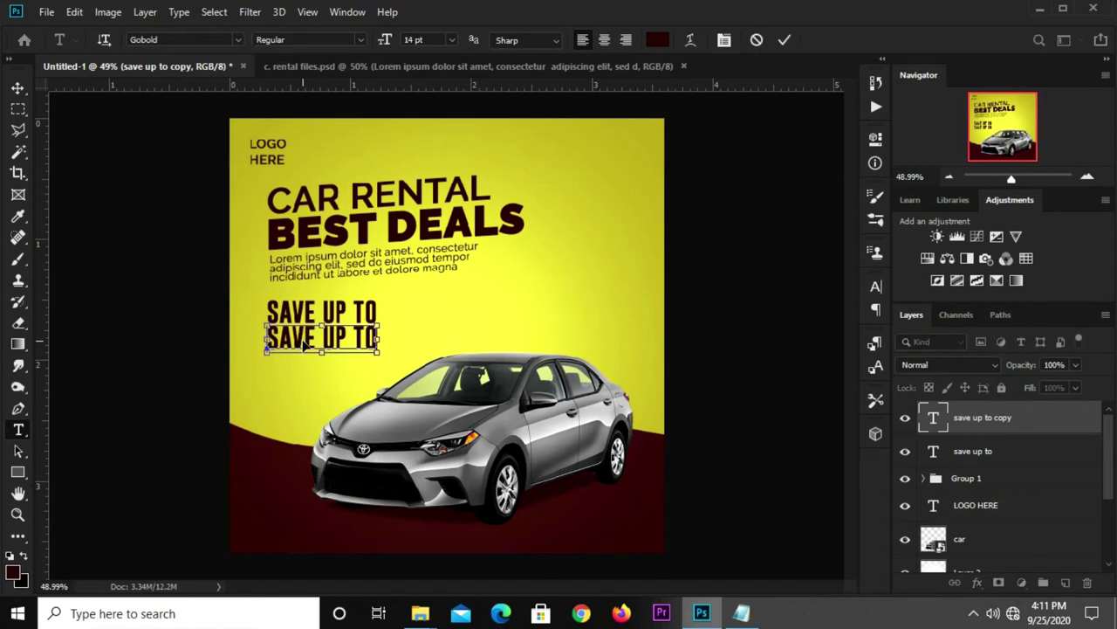
key(ctrl+a)
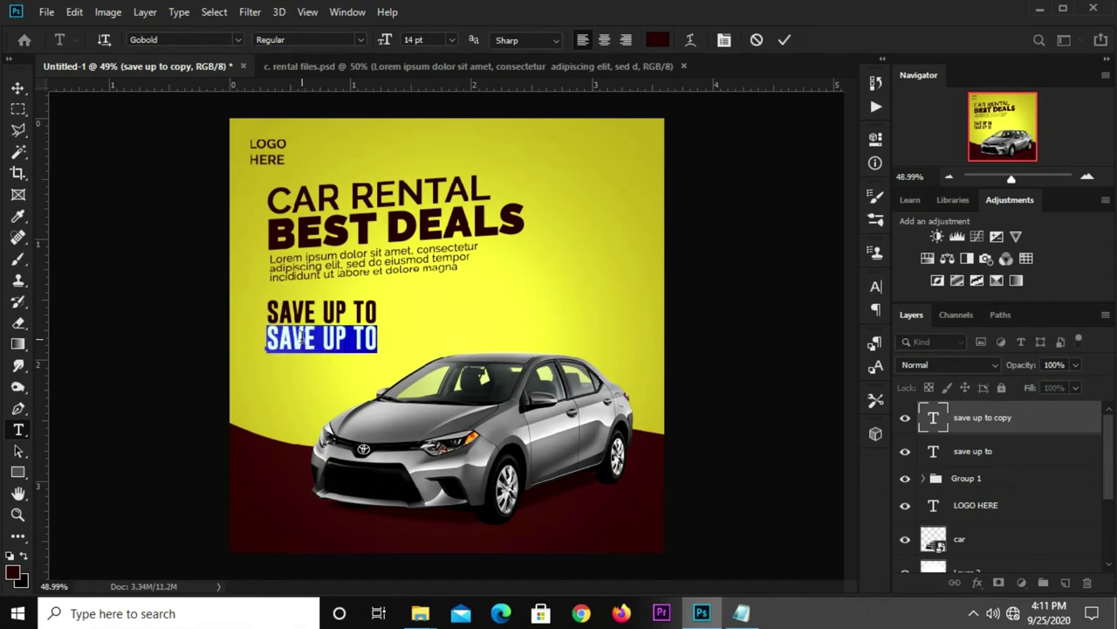
text(50)
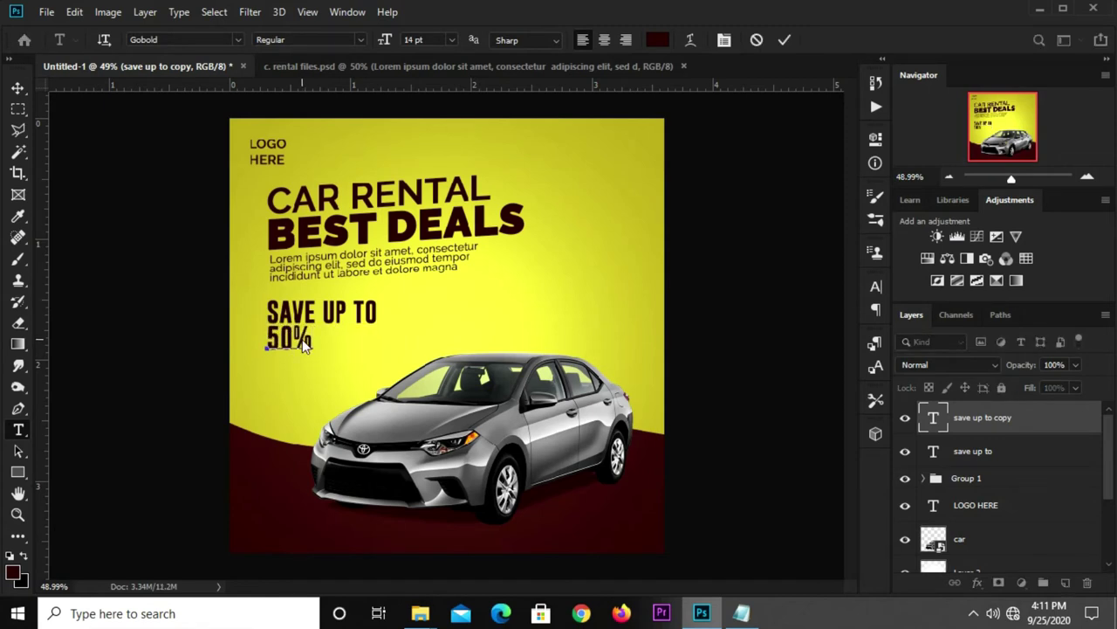
click(783, 40)
Size 50% to 20 pt and nudge it just beneath SAVE UP TO
click(410, 39)
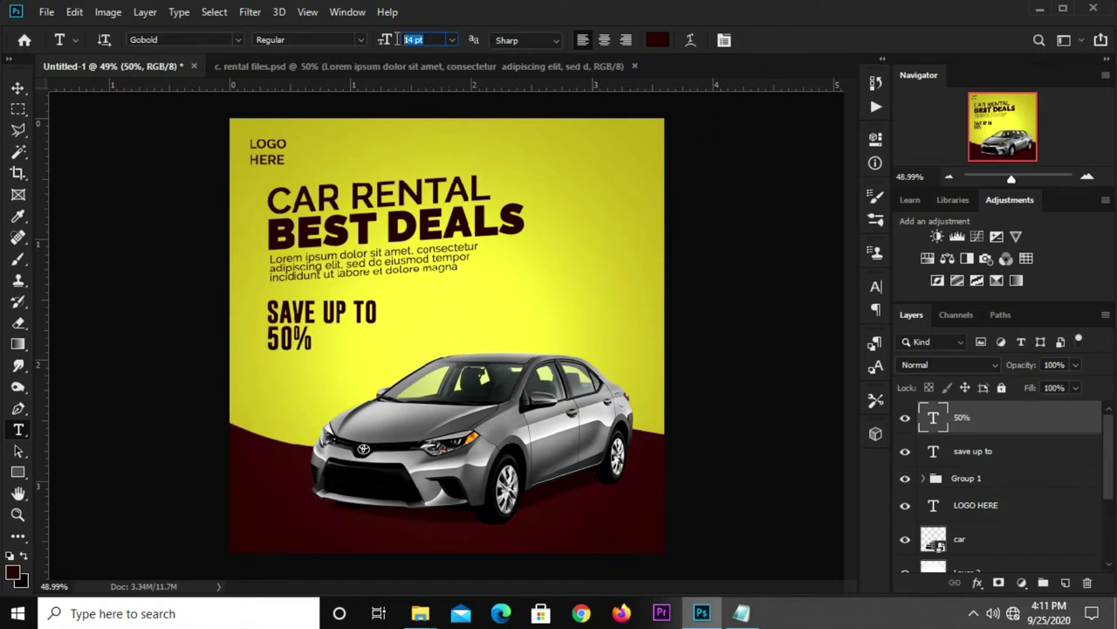
text(2)
key(Return)
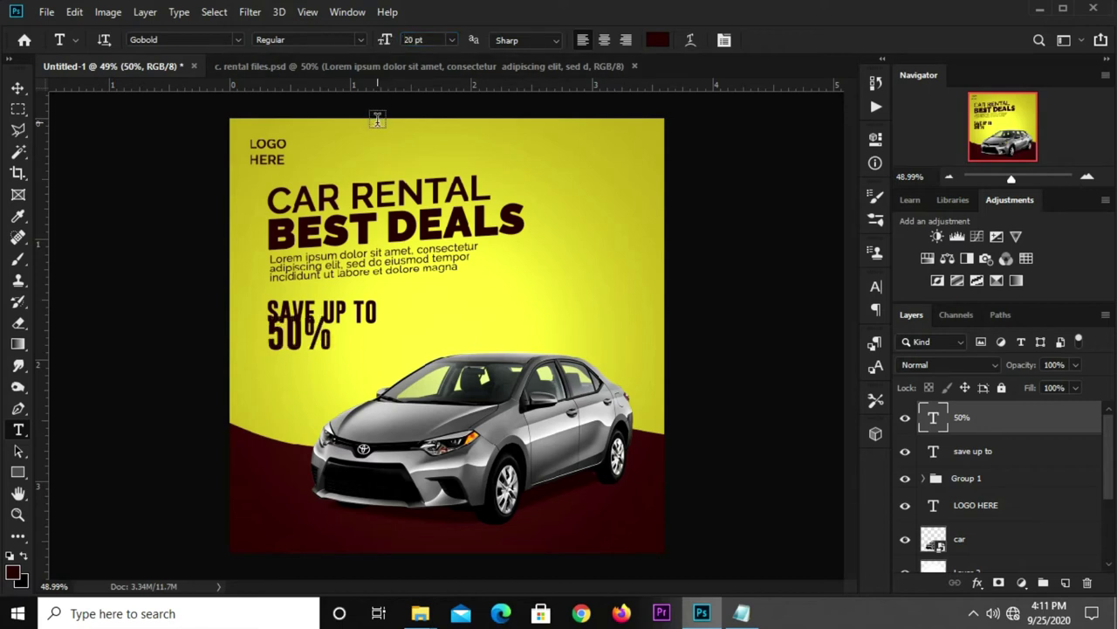
key(v)
key(Down)
key(Down)
key(Down)
key(Down)
key(Down)
key(Down)
key(Down)
key(Down)
key(Down)
key(Down)
key(Down)
key(Down)
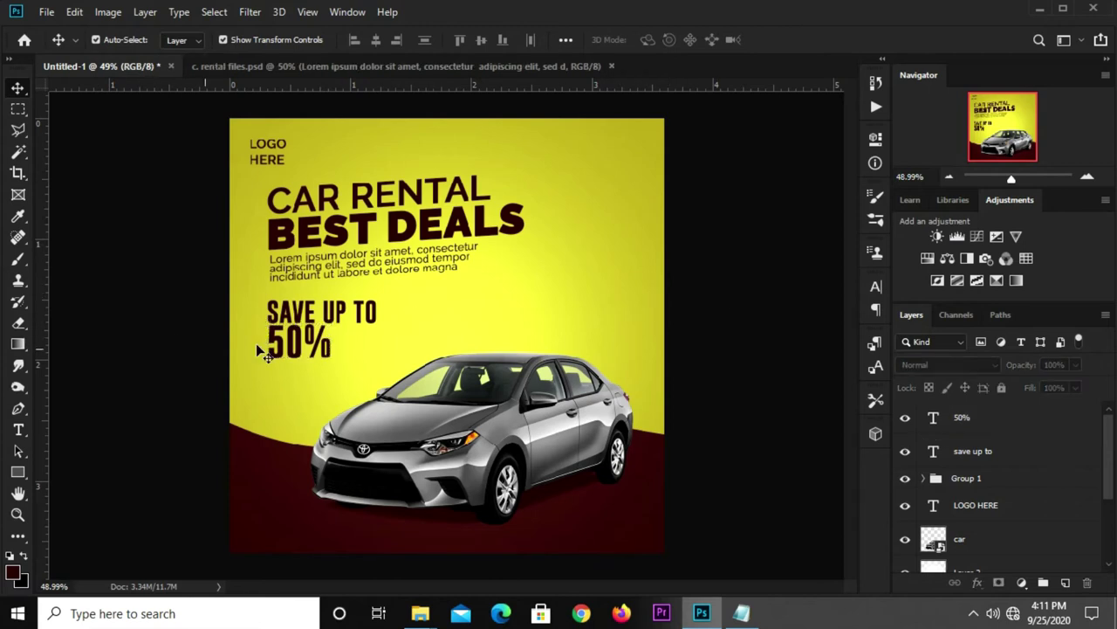
click(301, 348)
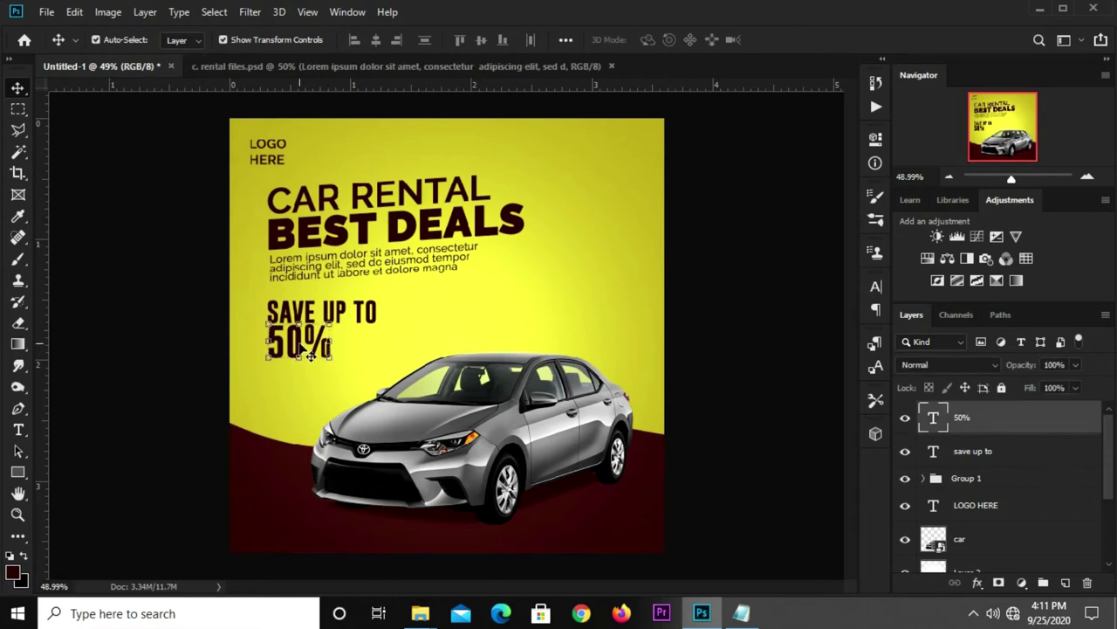
click(175, 316)
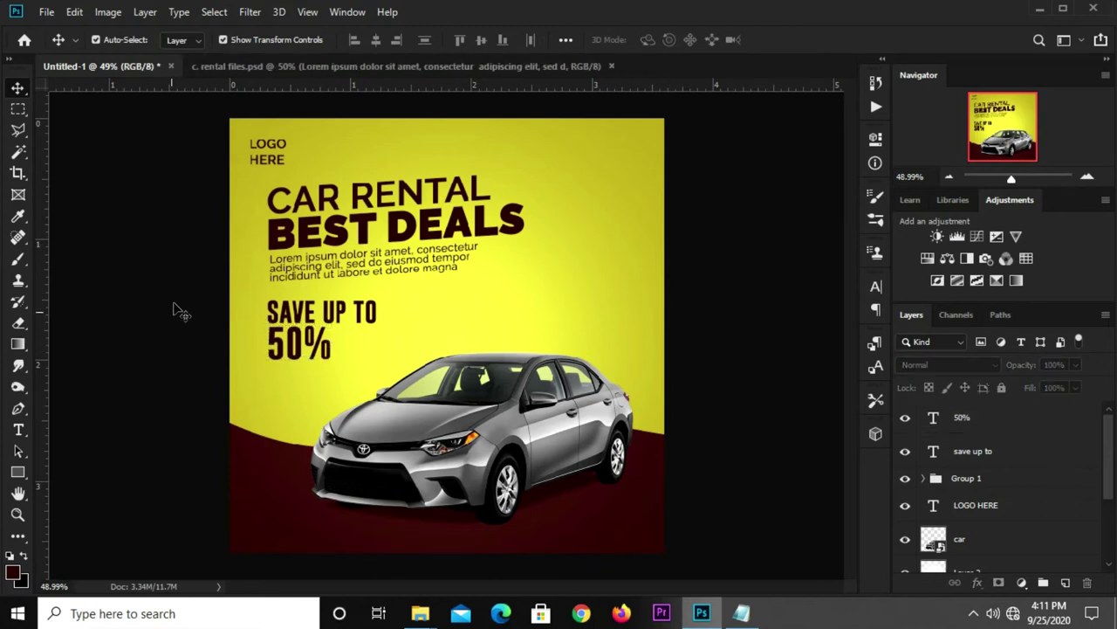
Draw a thin maroon rectangle bar above SAVE UP TO
click(17, 471)
click(52, 467)
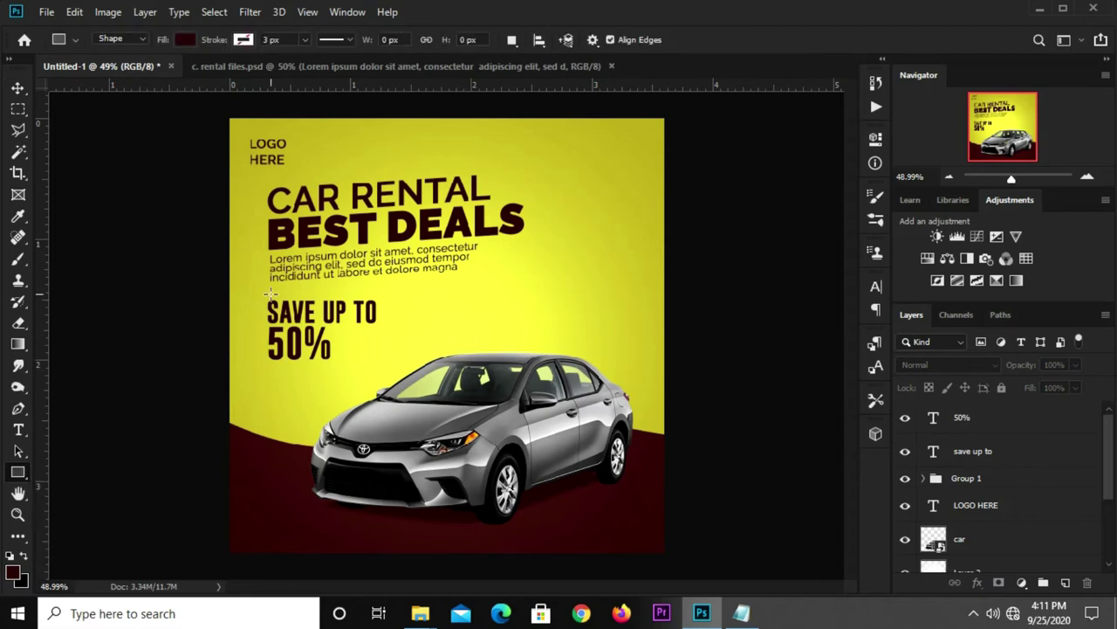
drag(270, 293, 378, 293)
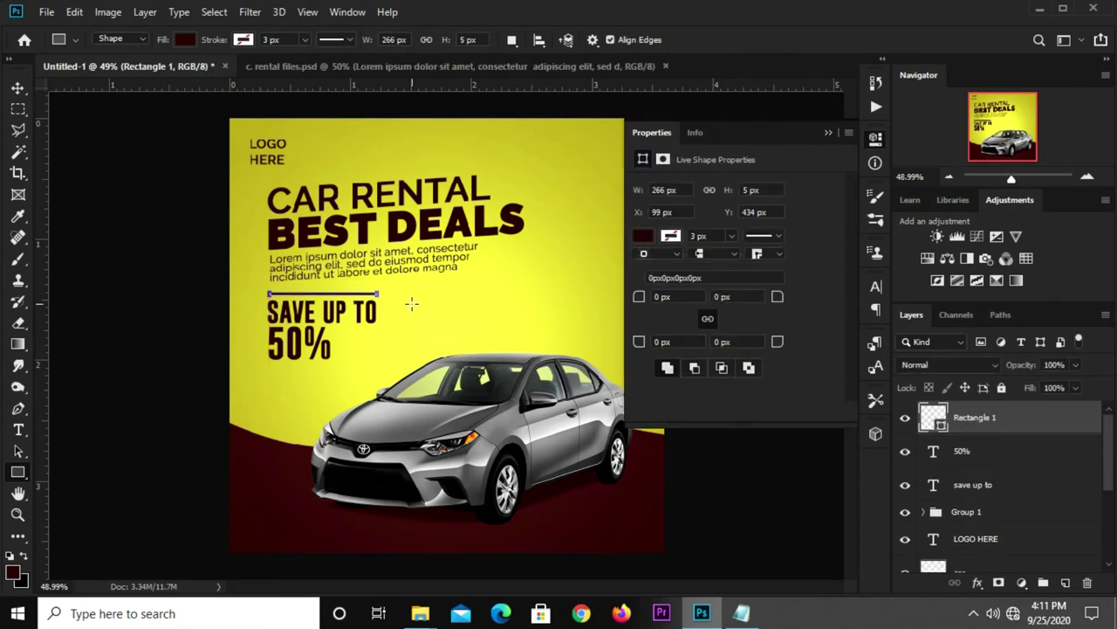
click(828, 132)
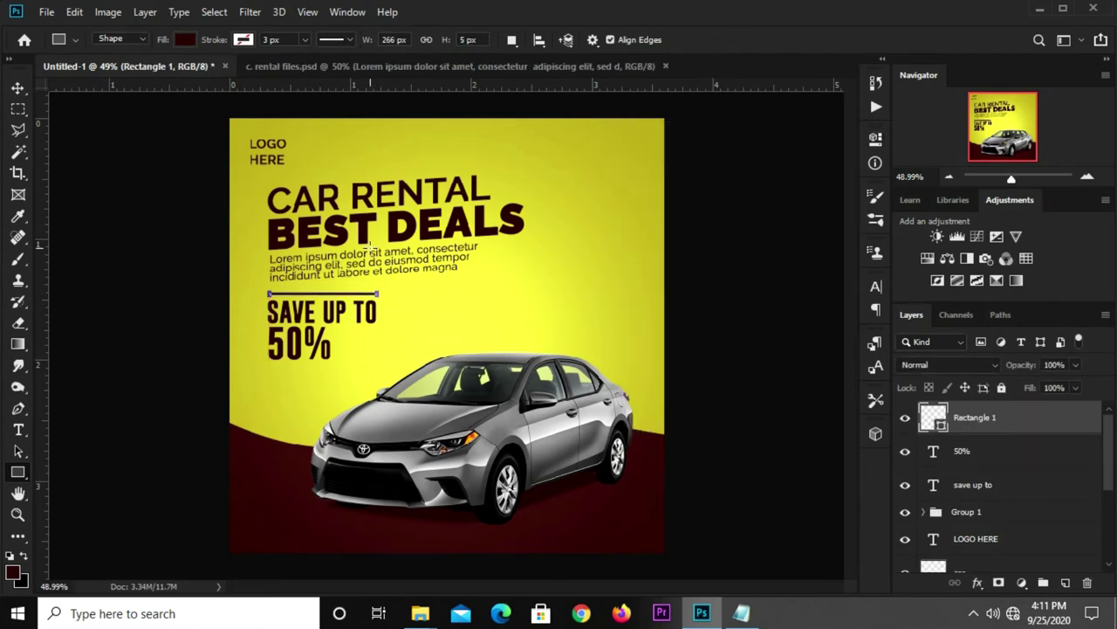
key(v)
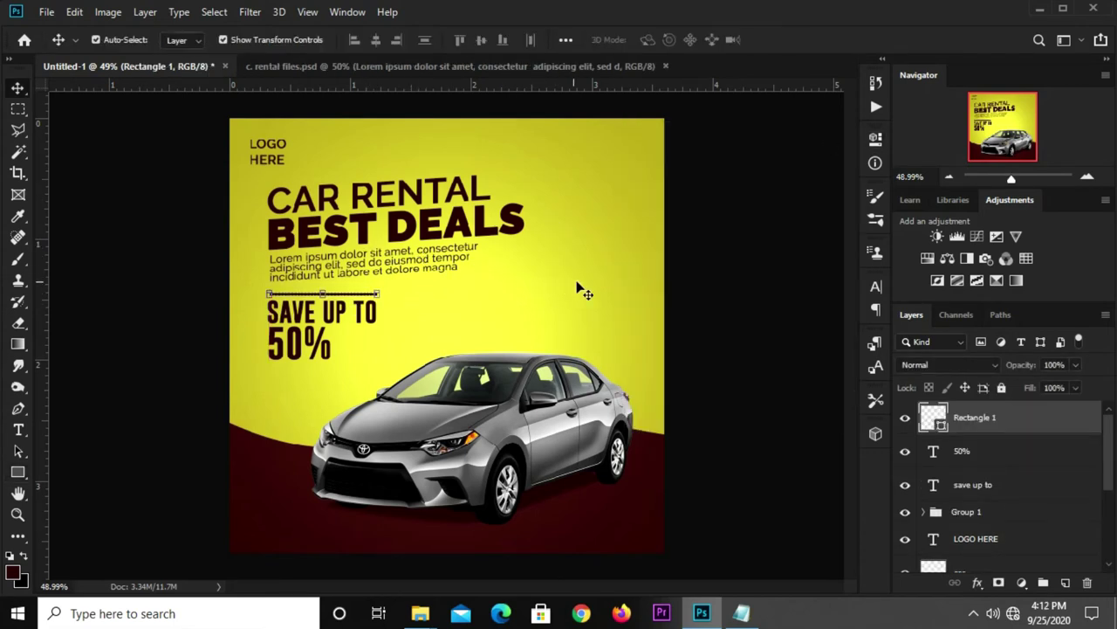
click(686, 292)
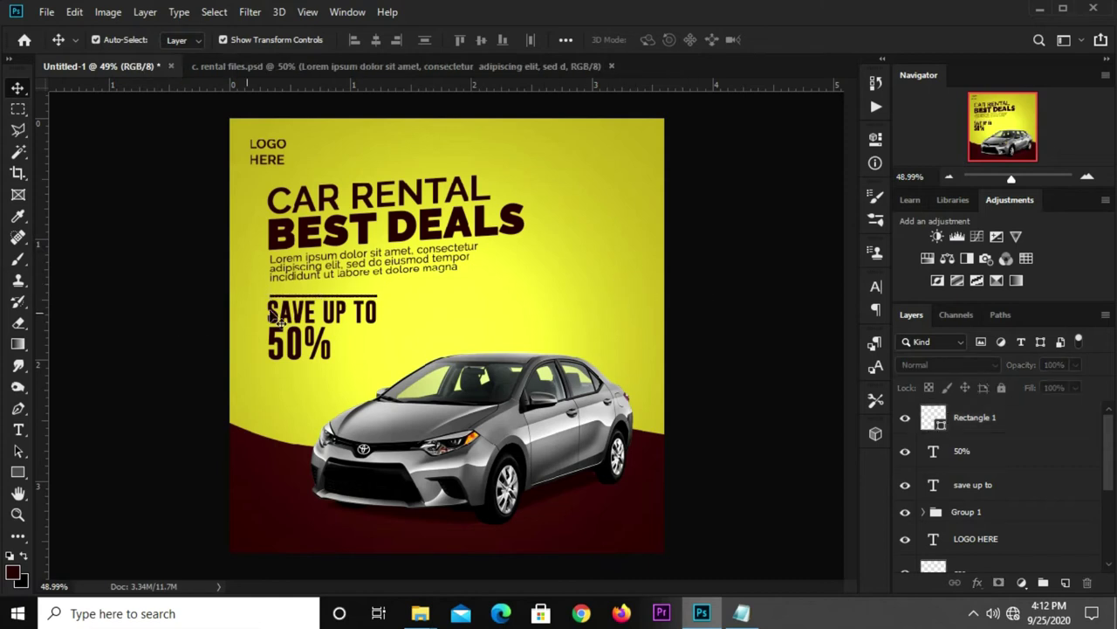
Place a copy of the bar below 50%
click(329, 297)
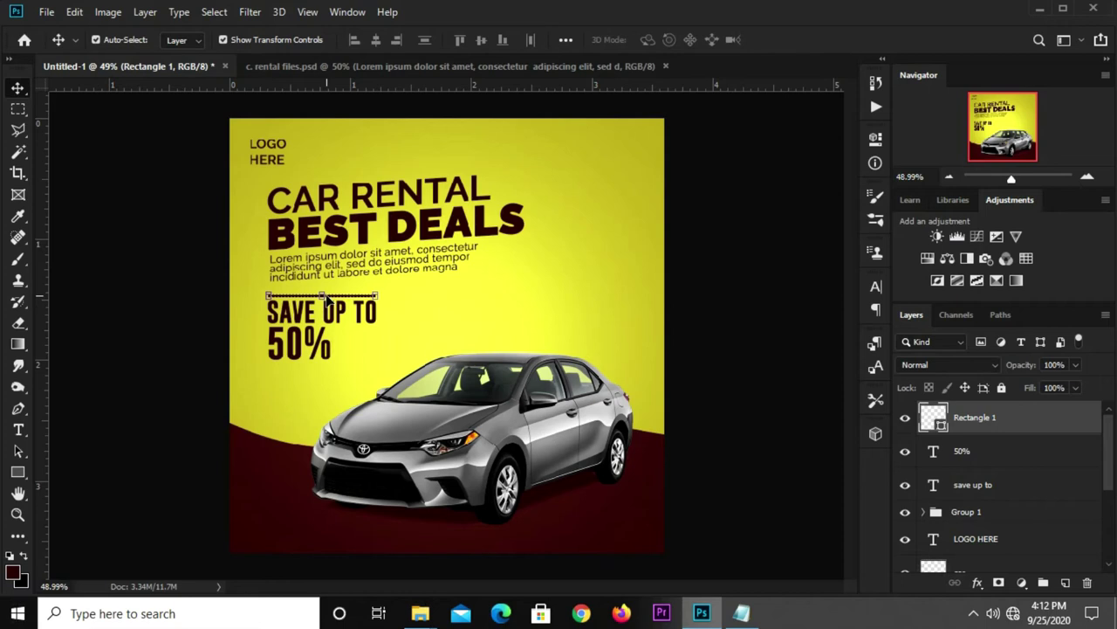
scroll(327, 297, up, 3)
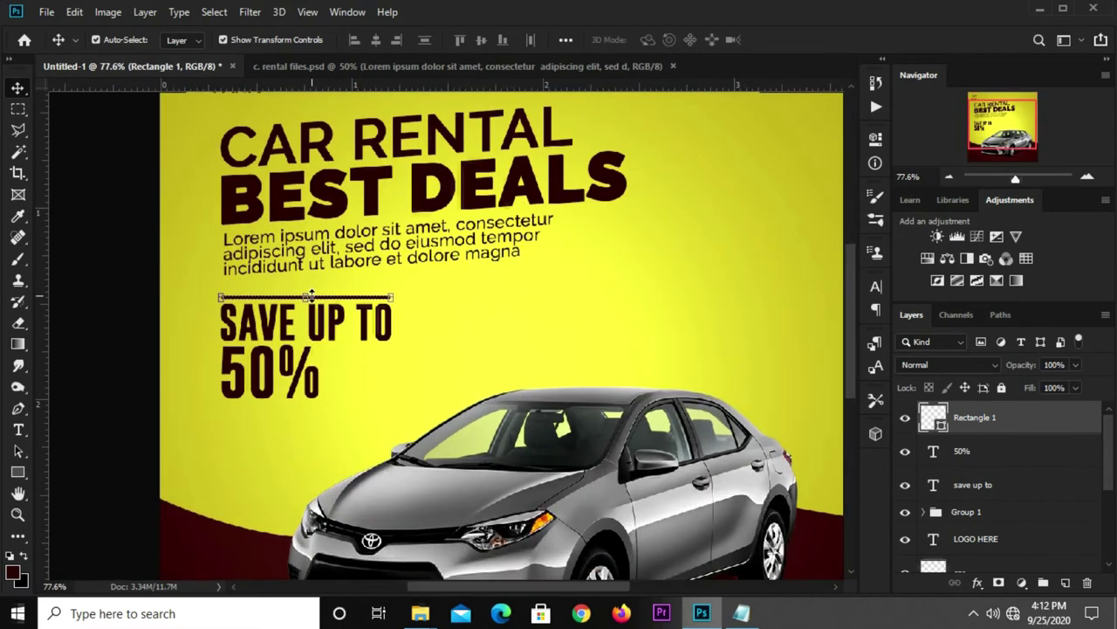
key(ctrl+t)
key(Return)
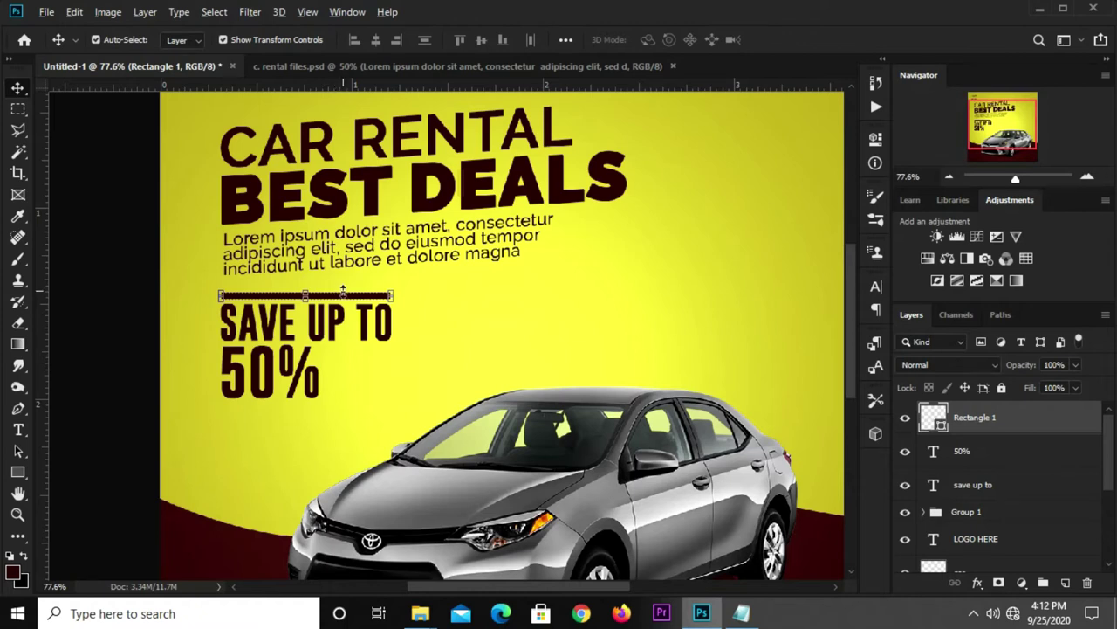
drag(343, 294, 349, 408)
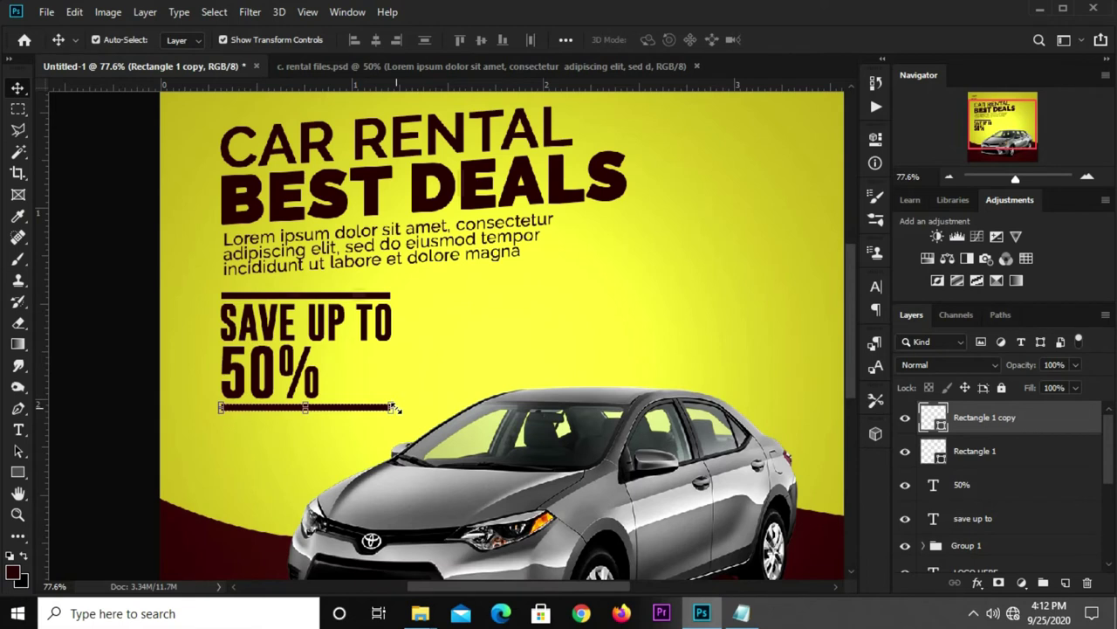
Shorten the lower bar to match the width of 50%
scroll(393, 406, up, 2)
scroll(393, 407, up, 1)
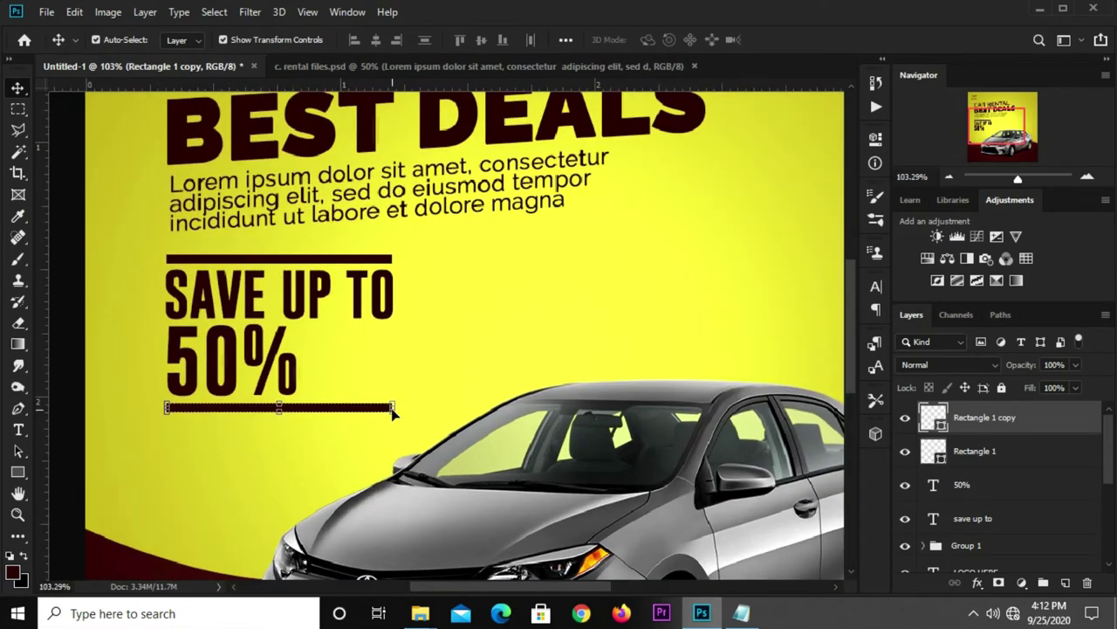
key(ctrl+t)
drag(393, 408, 299, 408)
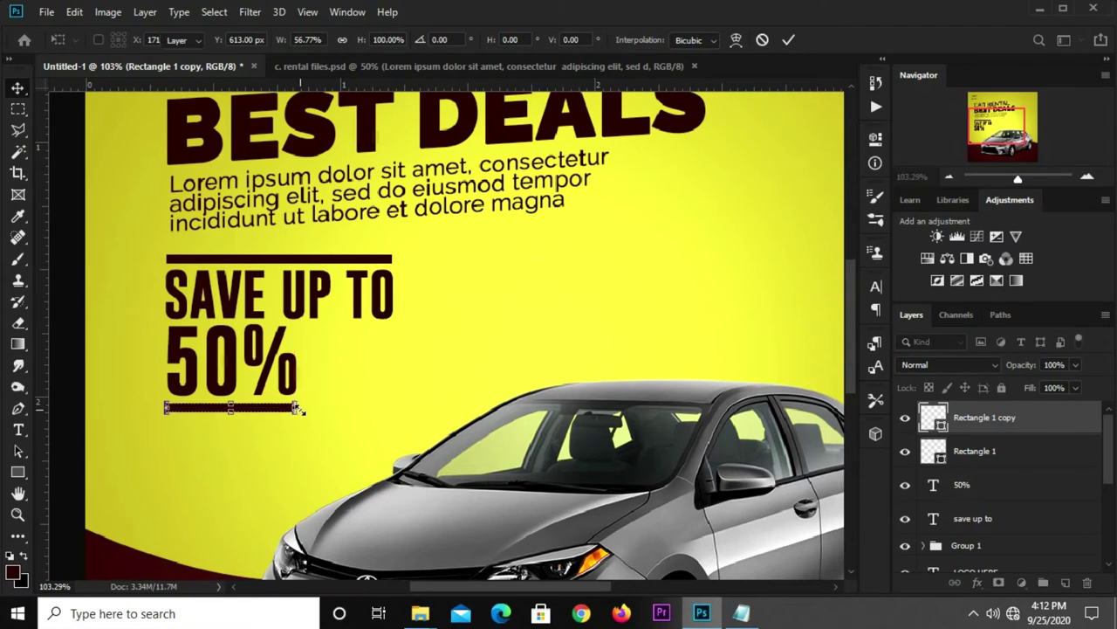
key(Return)
key(ctrl+minus)
key(ctrl+minus)
key(ctrl+minus)
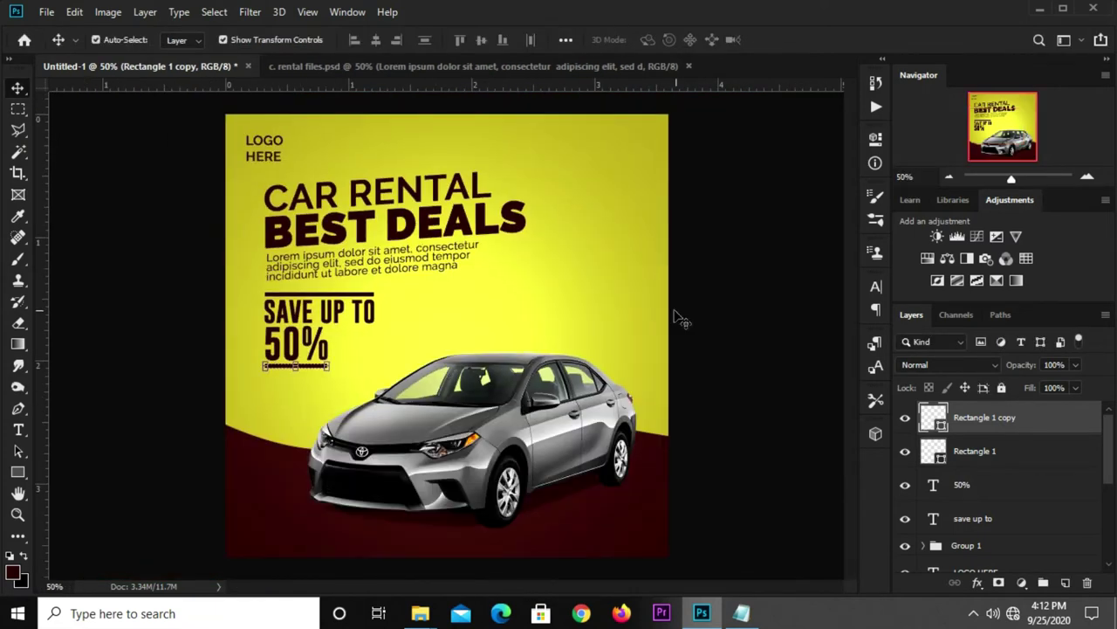
ctrl+click(690, 316)
Group SAVE UP TO, 50% and both bars into Group 2, nudged slightly down
click(338, 296)
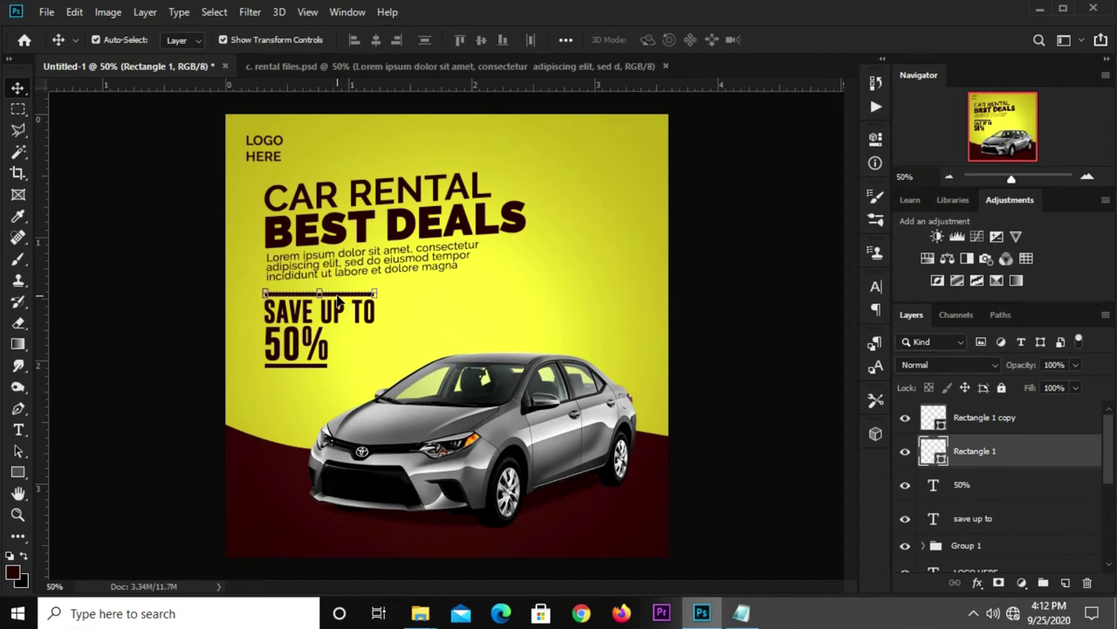
click(720, 332)
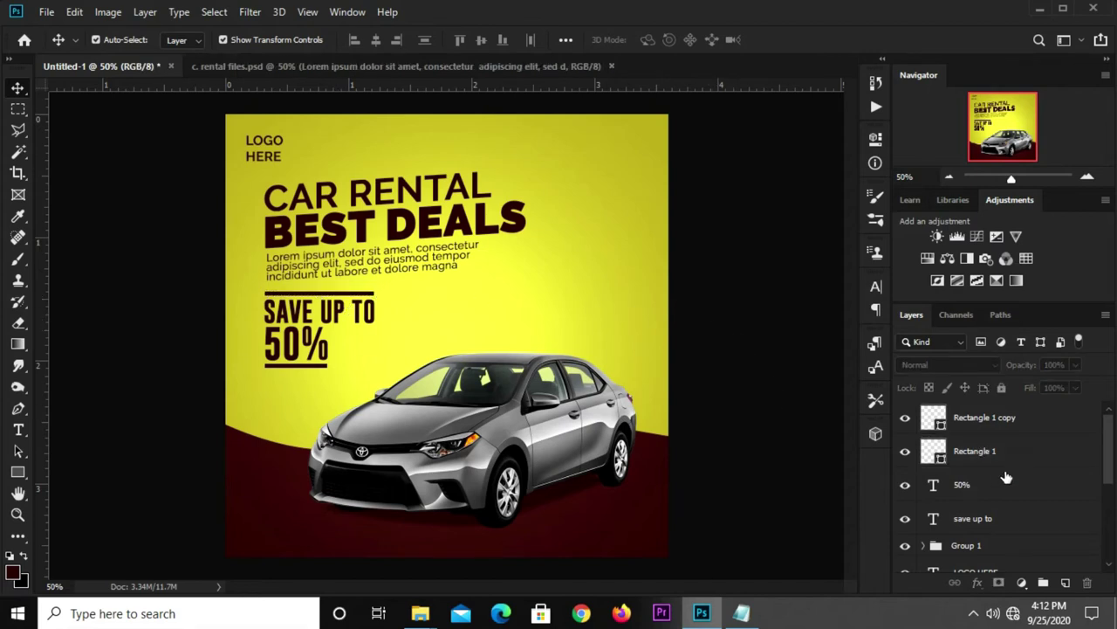
click(982, 494)
click(979, 521)
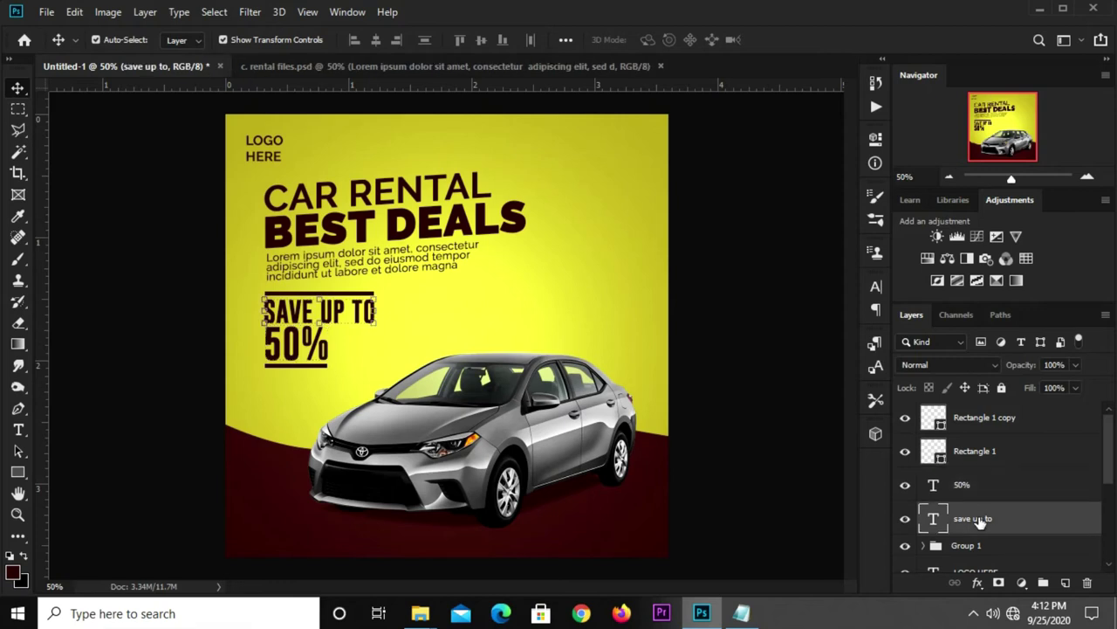
shift+click(983, 419)
scroll(986, 454, down, 2)
scroll(986, 452, up, 2)
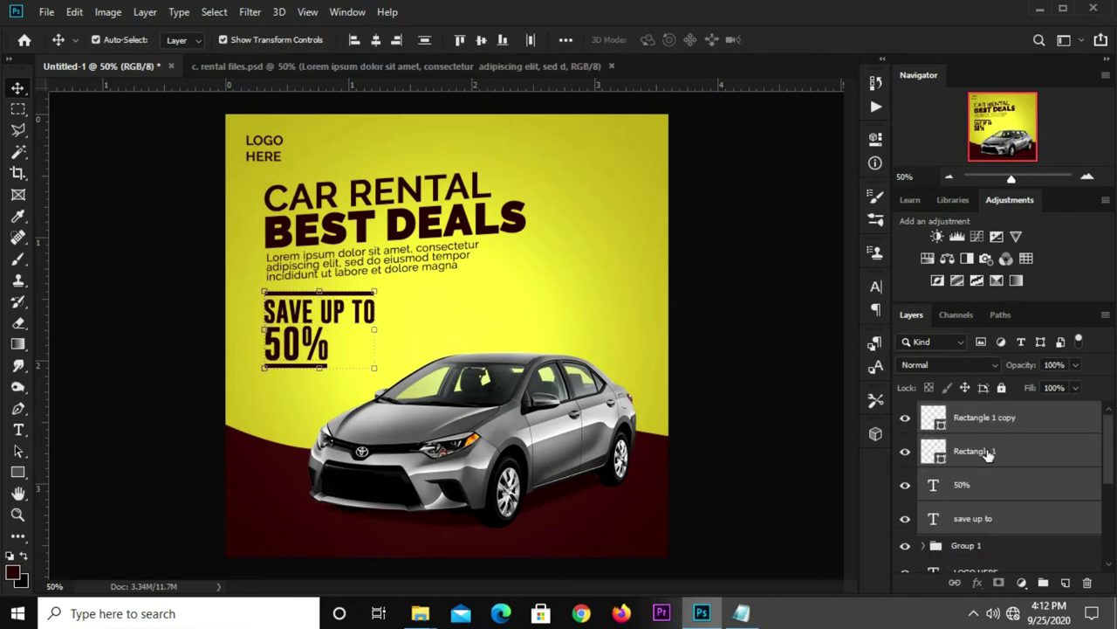
key(ctrl+g)
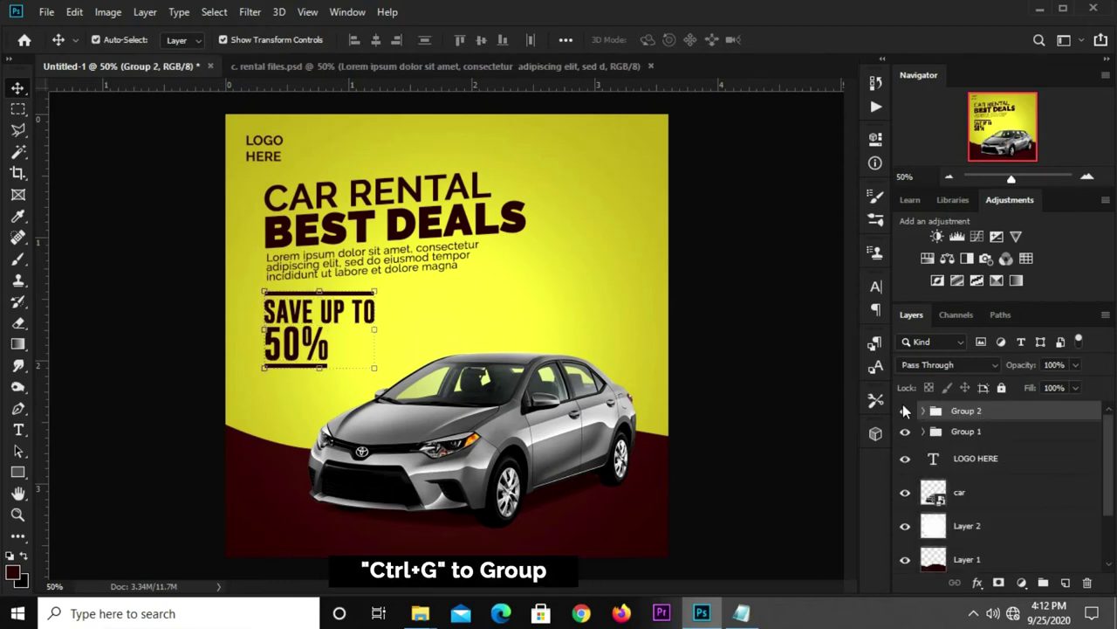
click(906, 410)
click(906, 410)
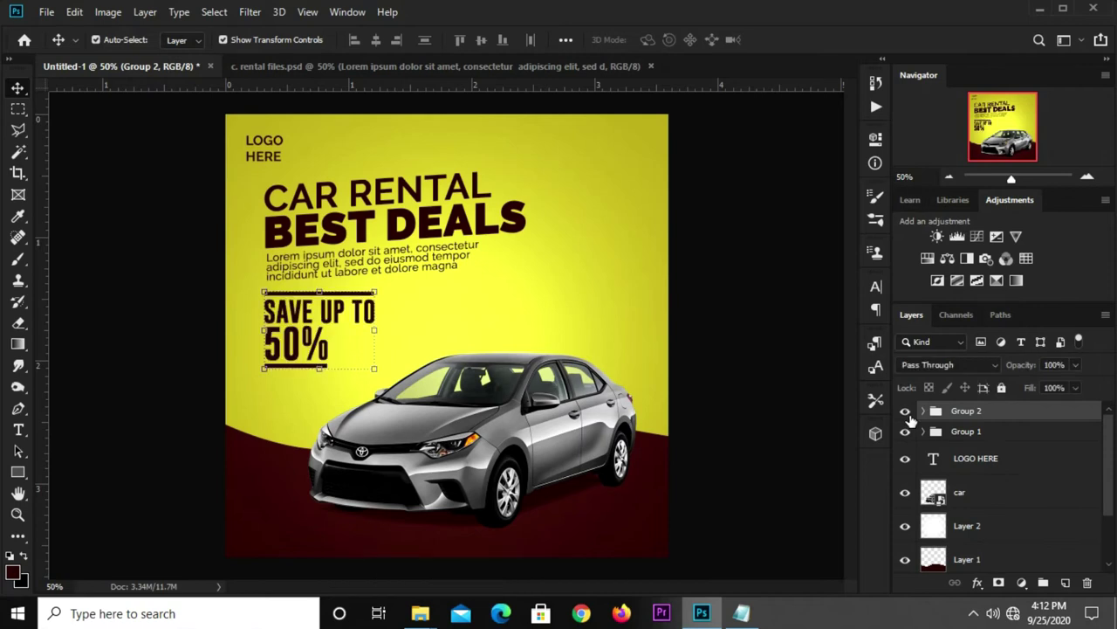
key(Down)
key(Down)
key(Down)
Skew Group 2 so its right side slants upward like the headline
key(ctrl+t)
right_click(354, 328)
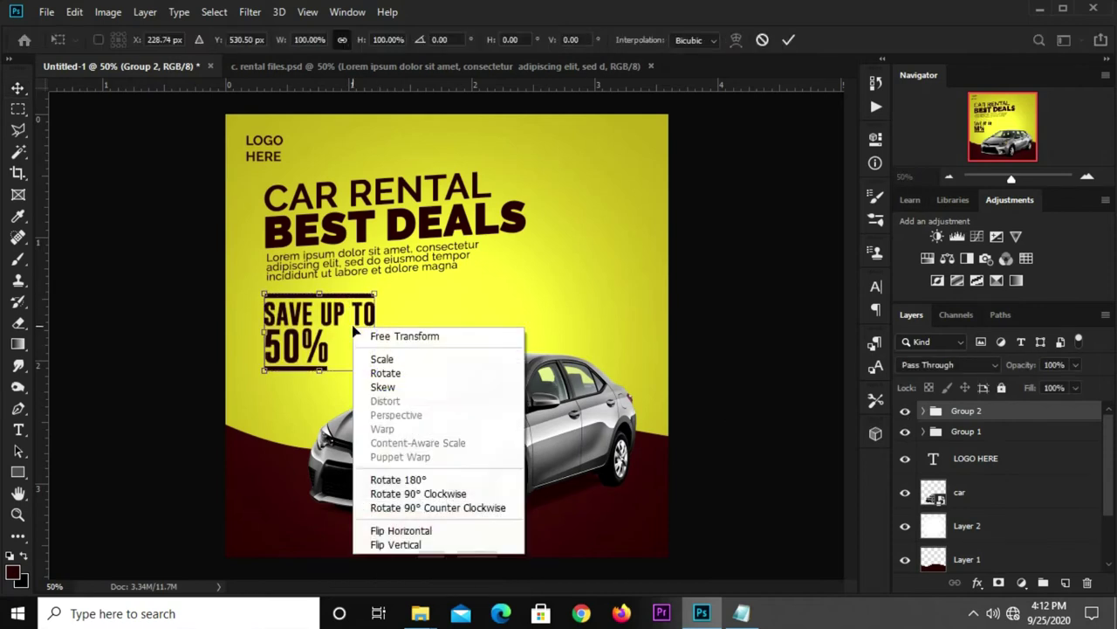
click(407, 387)
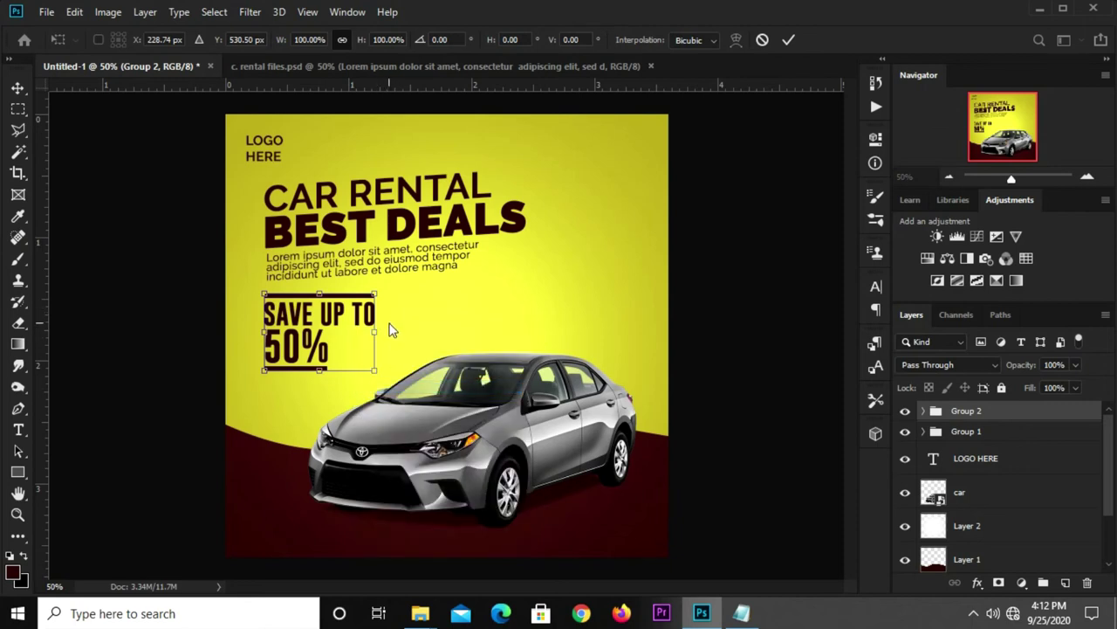
drag(378, 318, 381, 311)
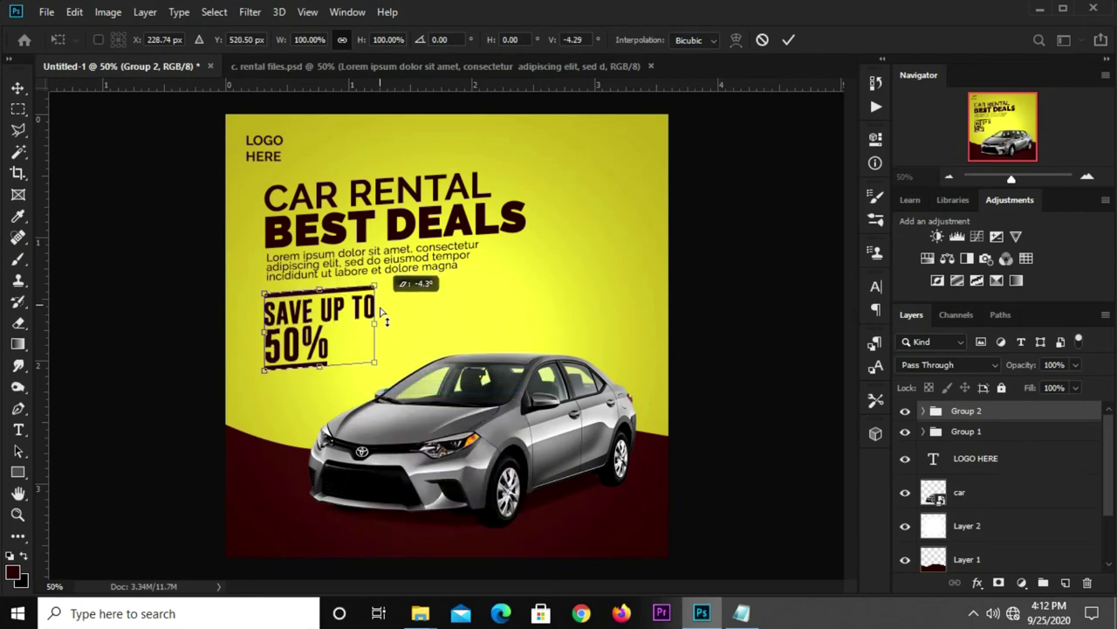
scroll(380, 312, up, 1)
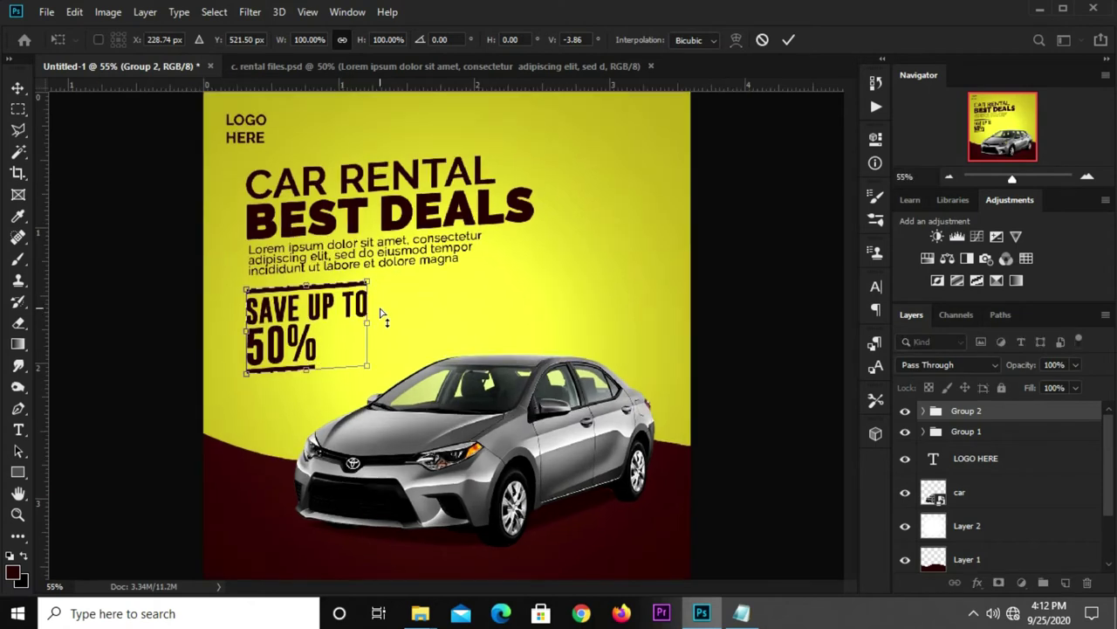
key(Return)
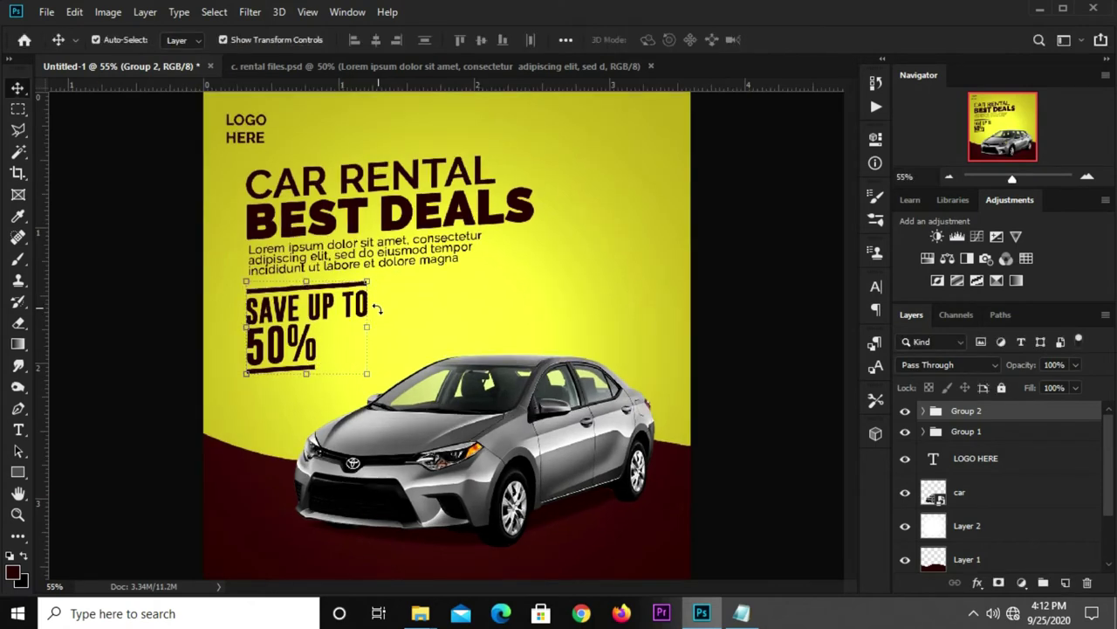
click(735, 286)
key(ctrl+minus)
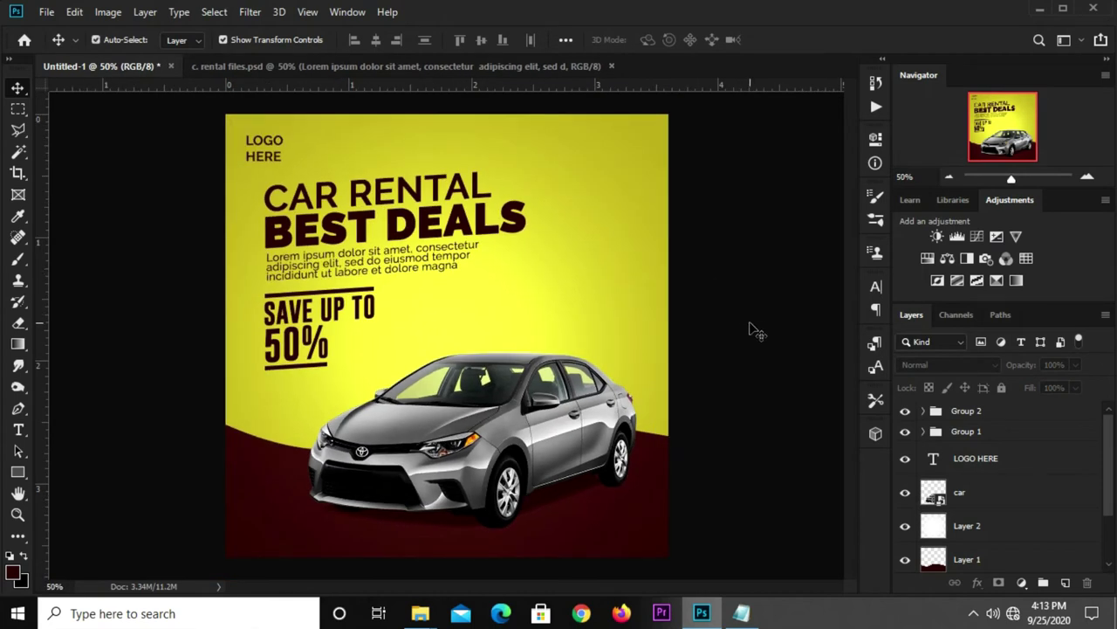
Enlarge the Group 1 headline to about 104% and move it slightly down
click(981, 431)
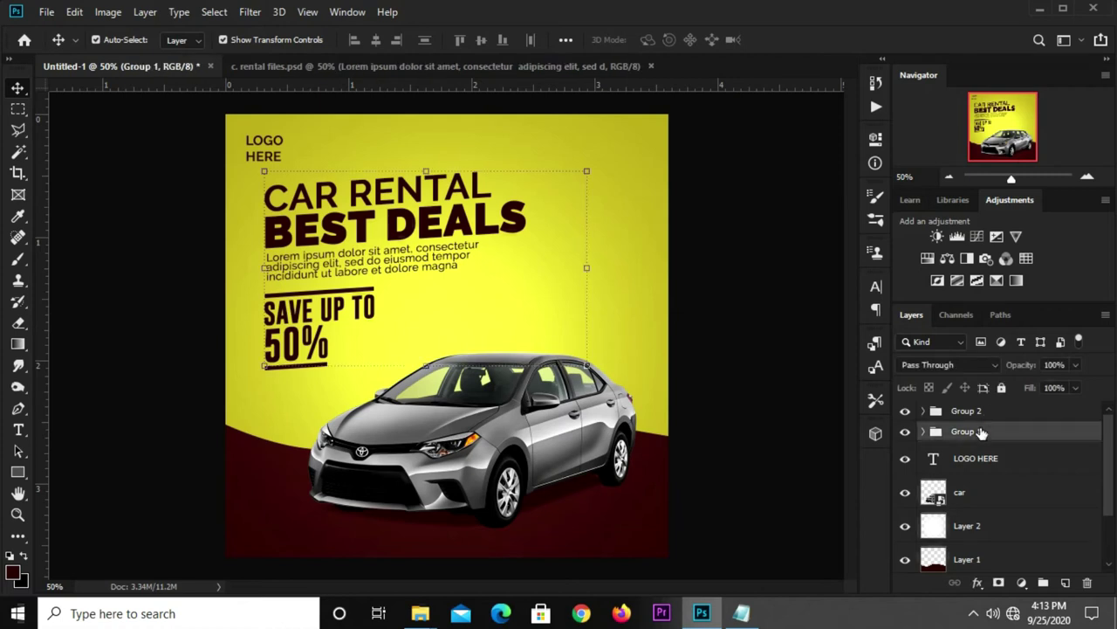
key(ctrl+t)
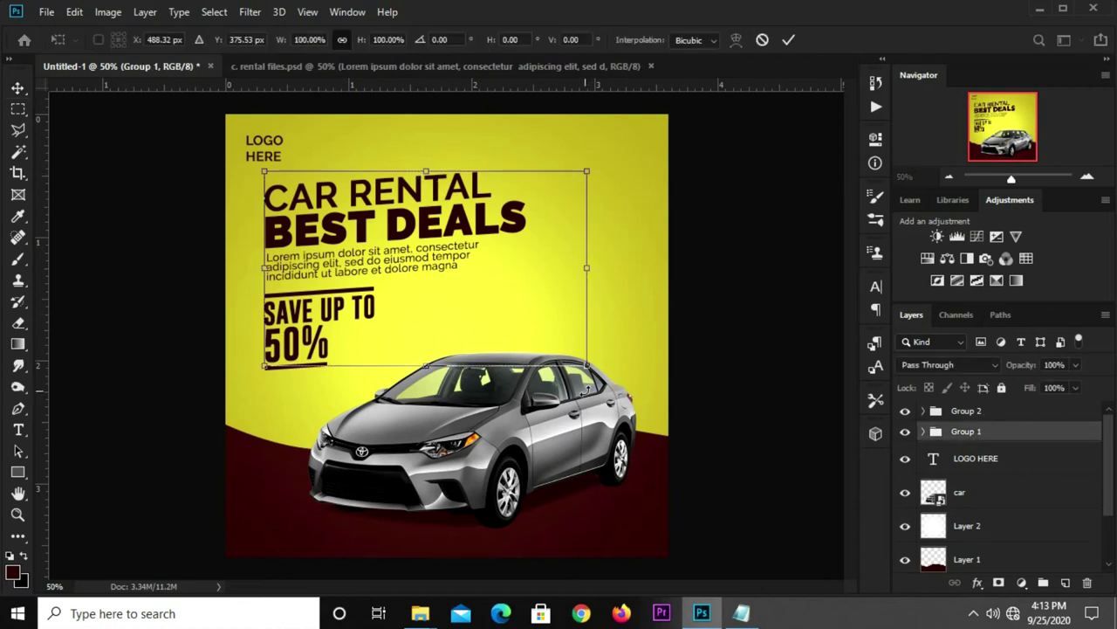
drag(584, 368, 594, 373)
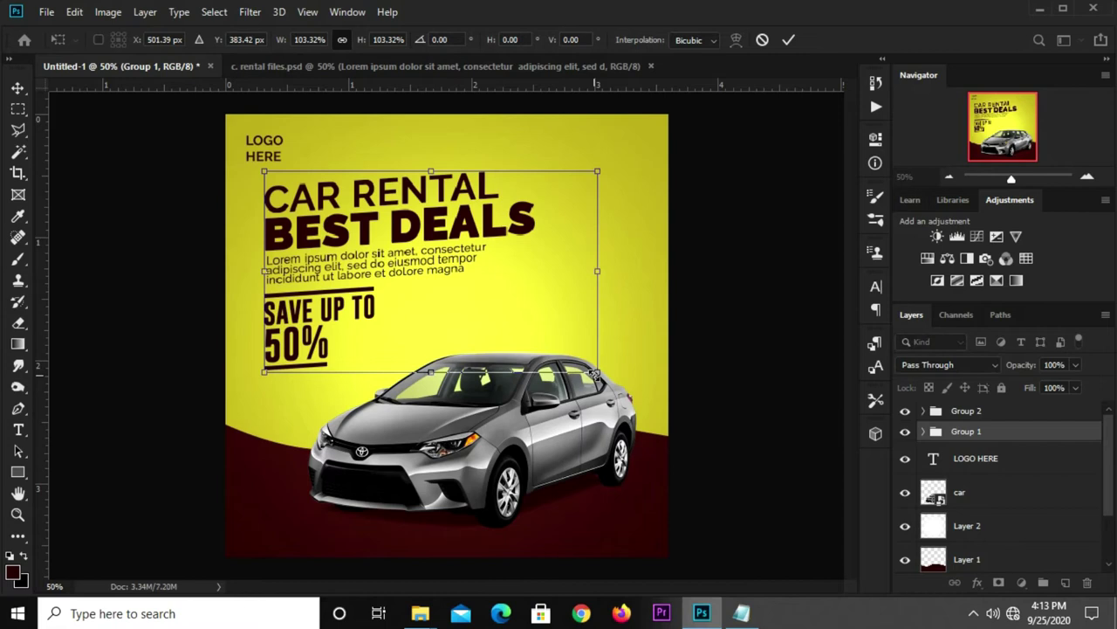
key(Down)
key(Down)
key(Down)
key(Down)
key(Down)
key(Down)
key(Down)
key(Down)
key(Down)
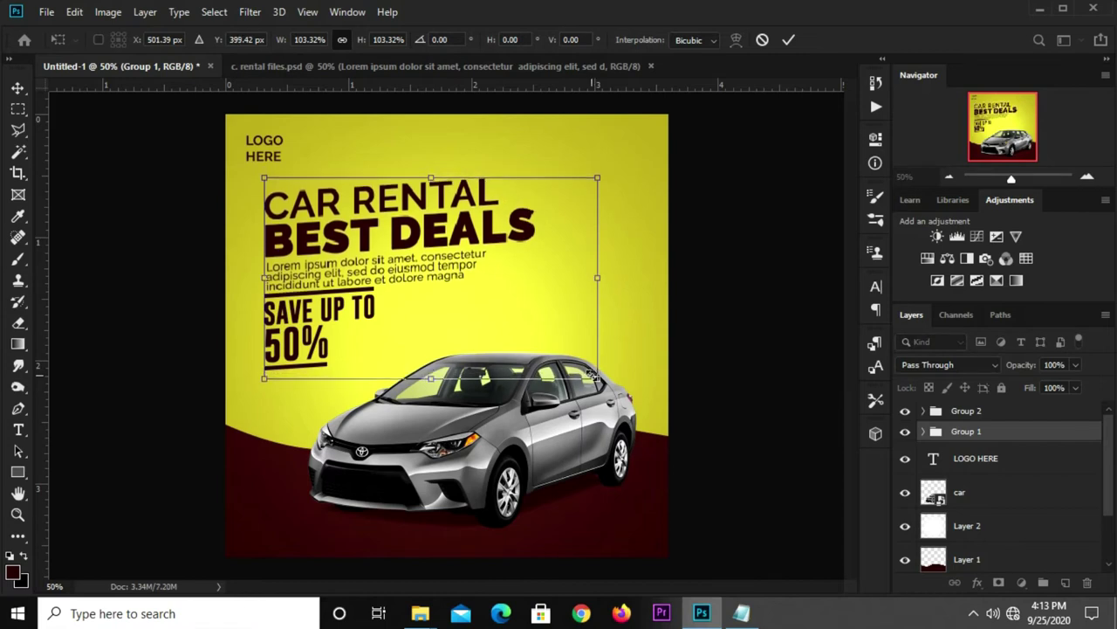
key(Return)
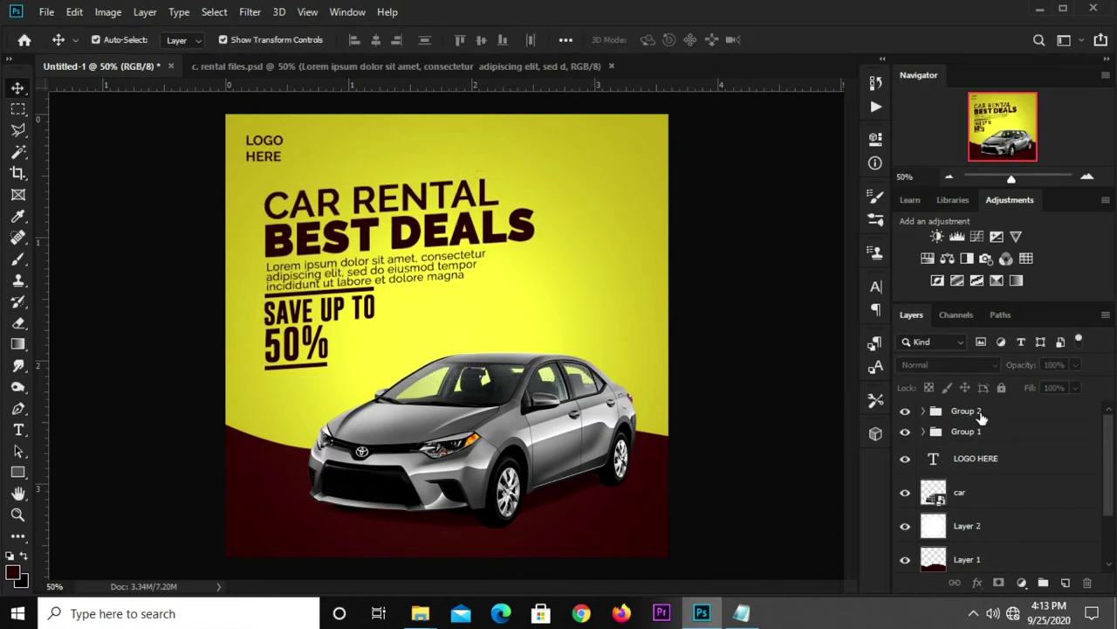
Scale the SAVE UP TO 50% group up slightly and nudge it lower
click(927, 413)
key(Down)
key(Down)
key(Down)
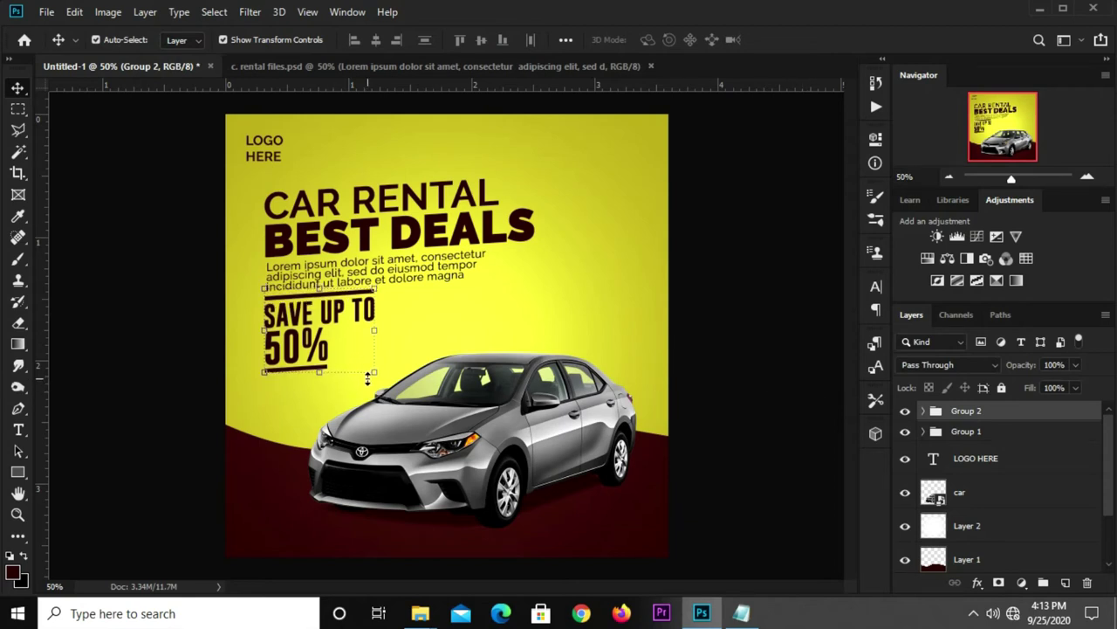
drag(373, 372, 381, 374)
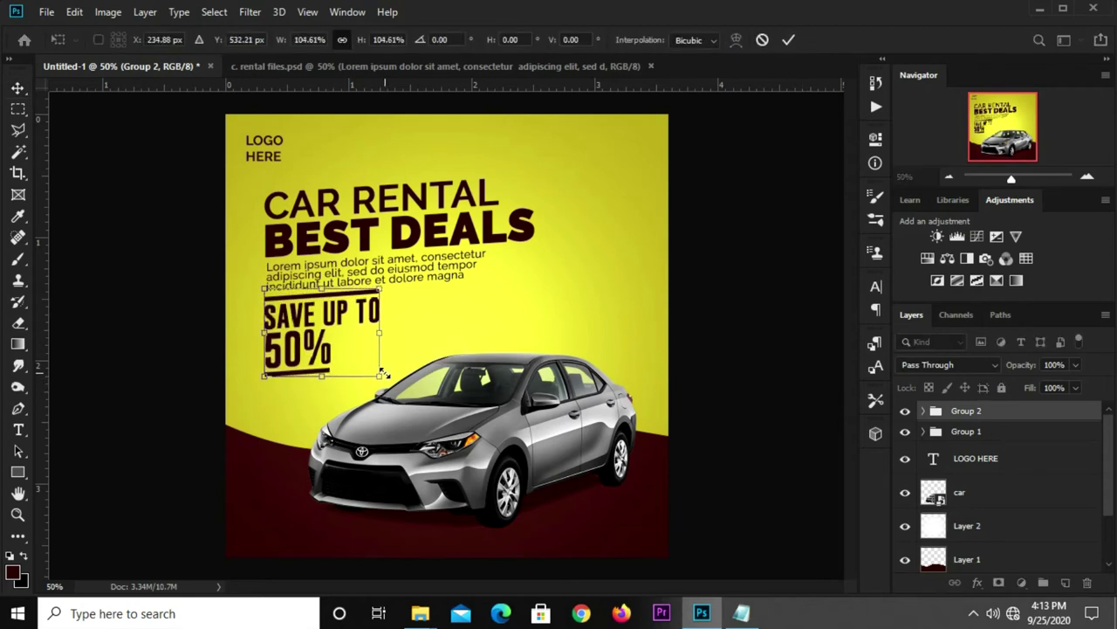
click(792, 39)
key(Down)
key(Down)
key(Down)
key(Down)
key(Down)
key(Down)
click(762, 246)
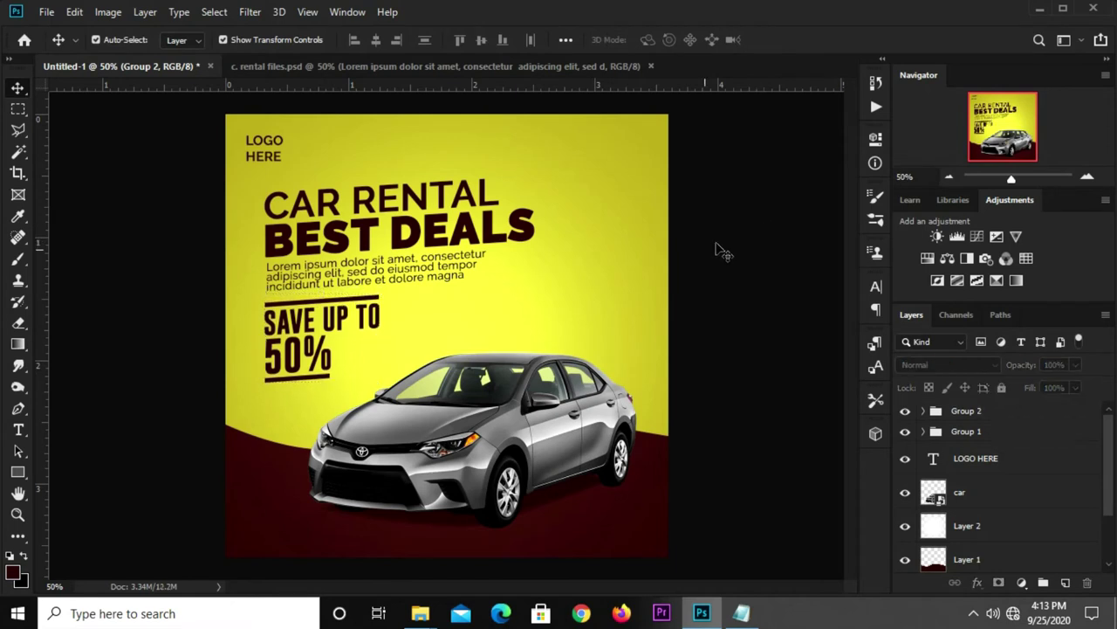
Nudge the Lorem ipsum paragraph into place and add an empty Layer 3 on top
click(428, 279)
key(Down)
key(Down)
key(Down)
key(Down)
key(Down)
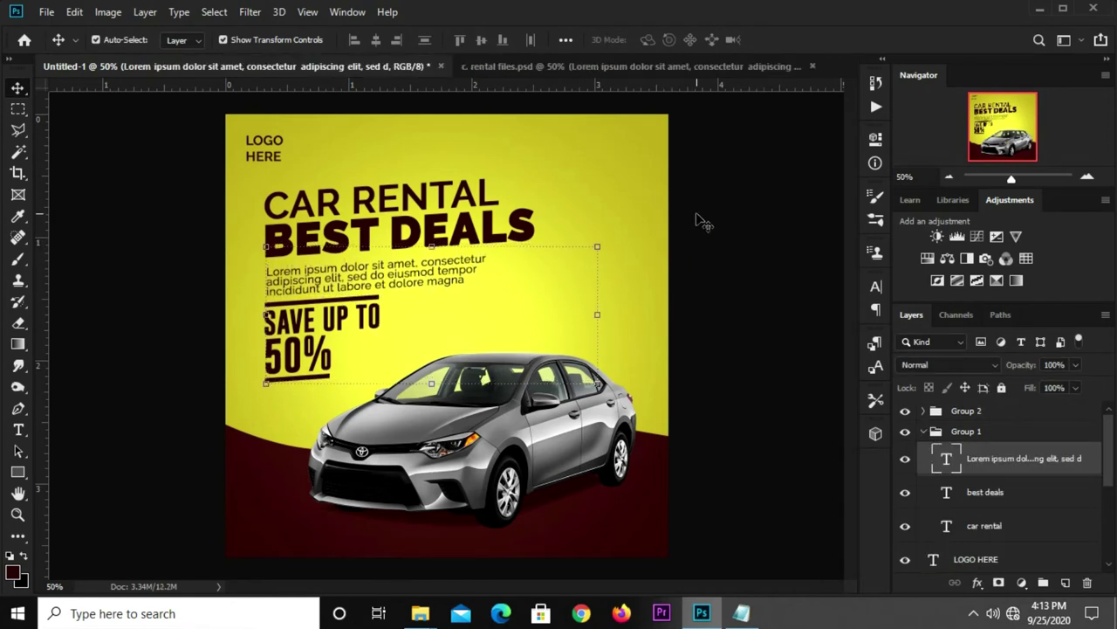
click(690, 222)
click(454, 281)
key(Up)
key(Up)
key(Up)
key(Up)
key(Up)
key(Up)
click(969, 410)
key(Down)
key(Down)
key(Down)
key(Down)
key(Down)
key(Down)
key(Down)
key(Down)
key(Down)
click(749, 332)
click(407, 289)
key(Down)
key(Down)
key(Down)
click(705, 169)
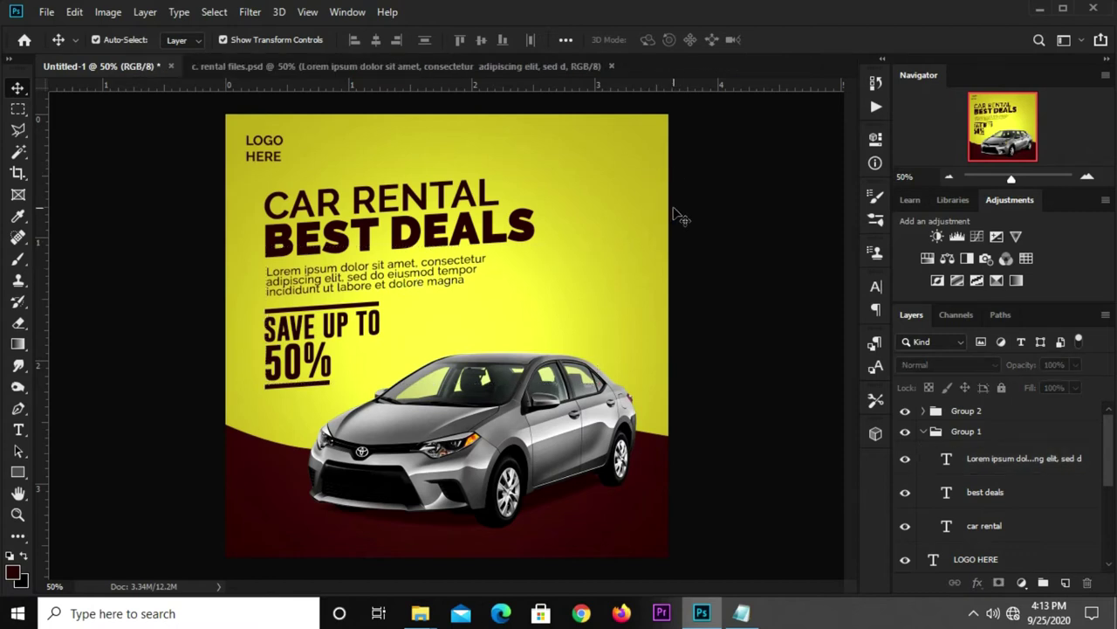
click(1064, 582)
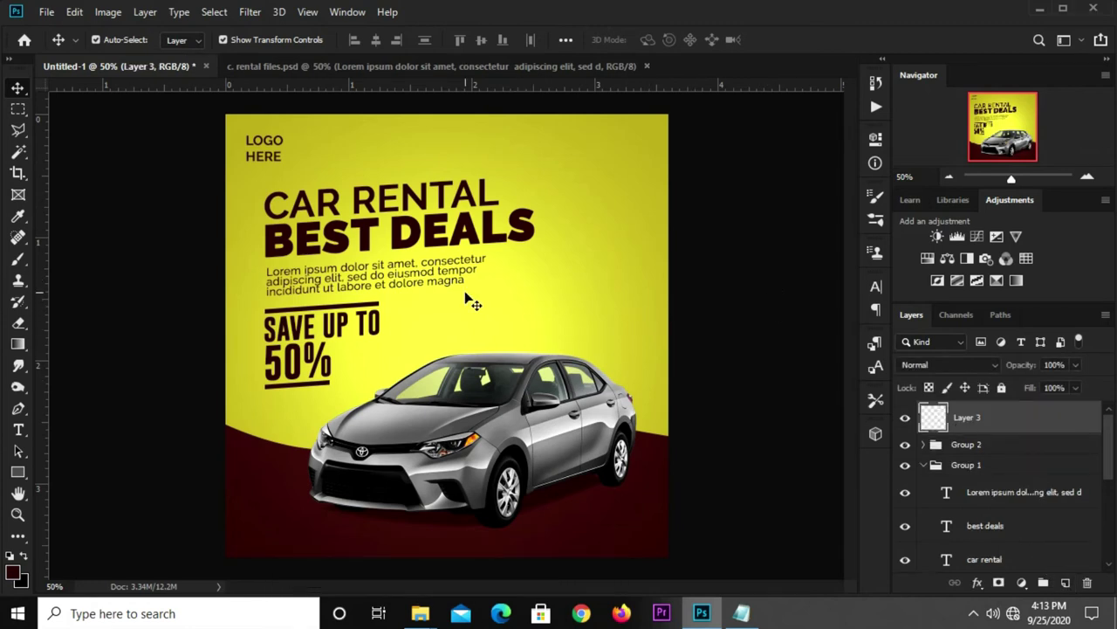
With the Pen Tool, draw a straight work path above CAR RENTAL ending in a small hook
click(18, 408)
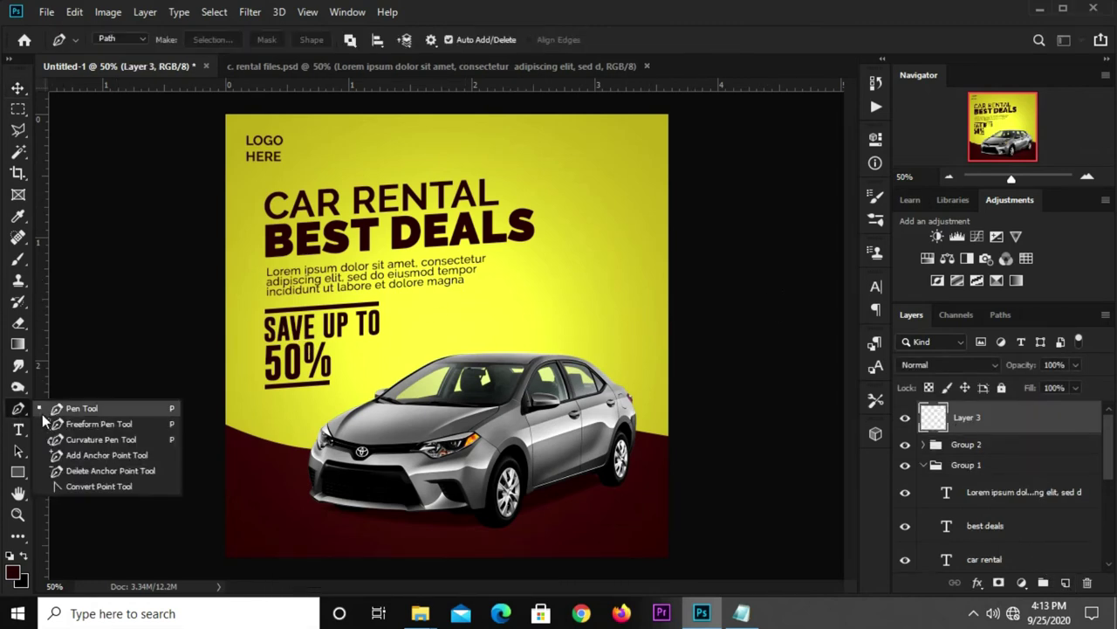
scroll(251, 175, up, 2)
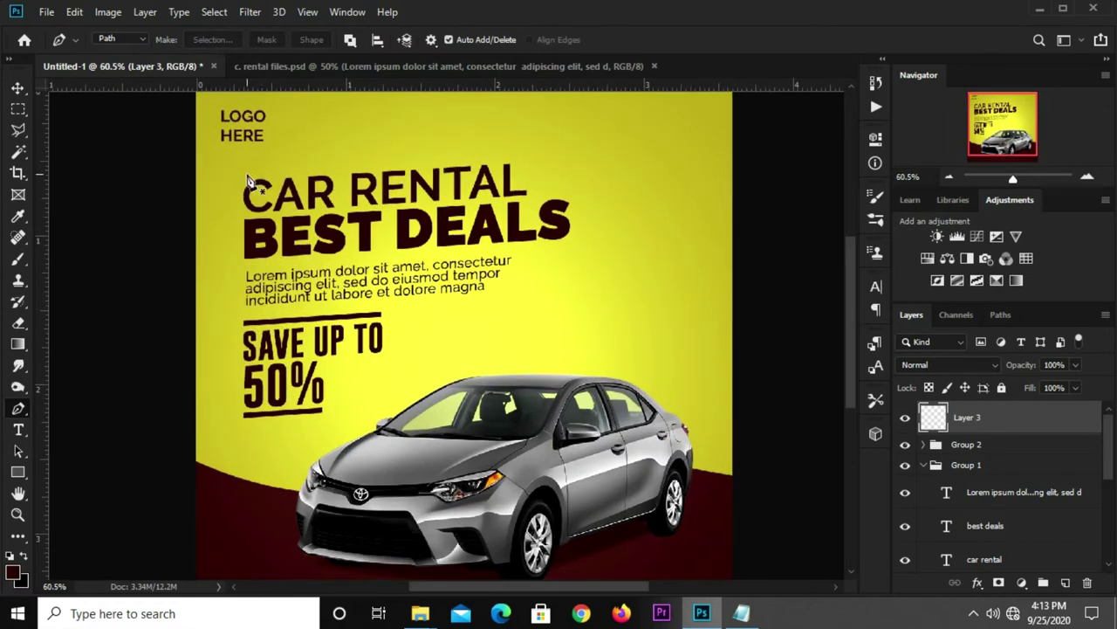
click(247, 176)
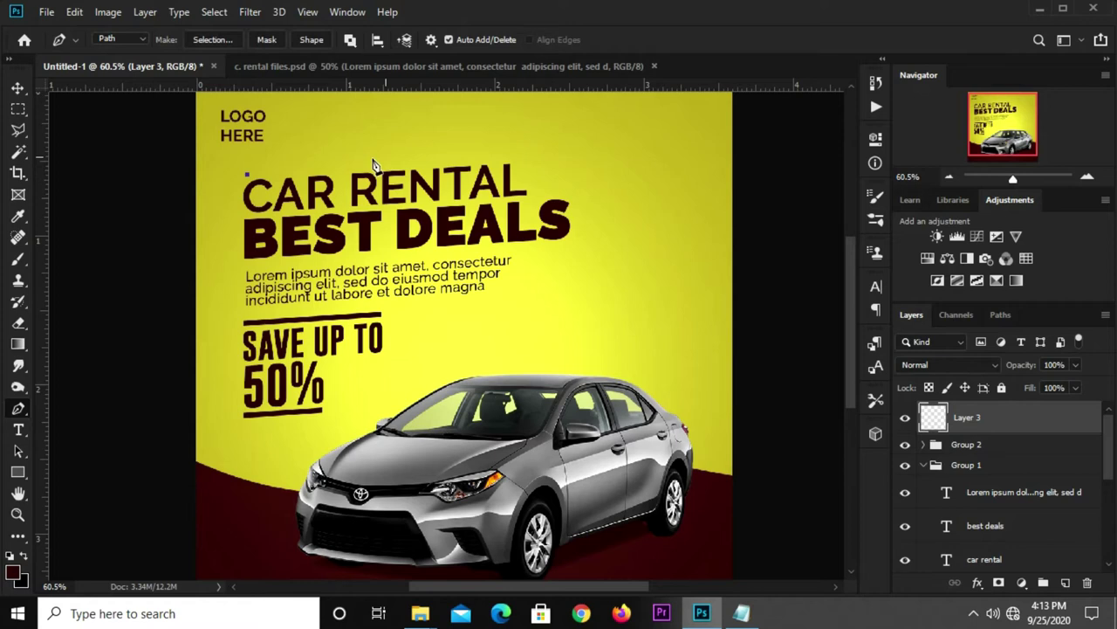
click(547, 157)
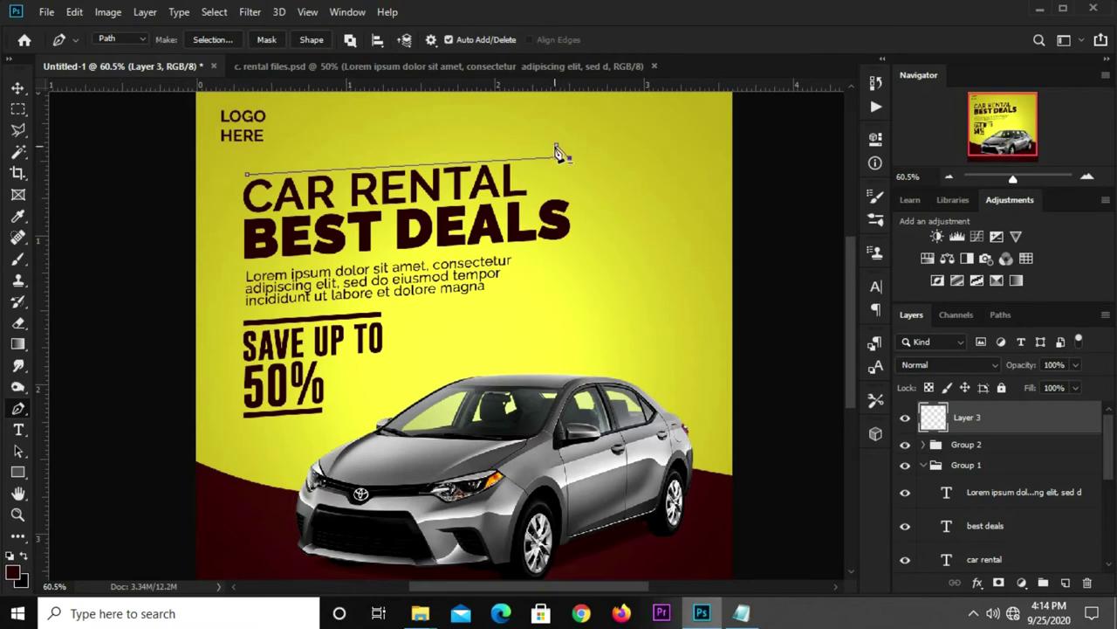
key(ctrl+minus)
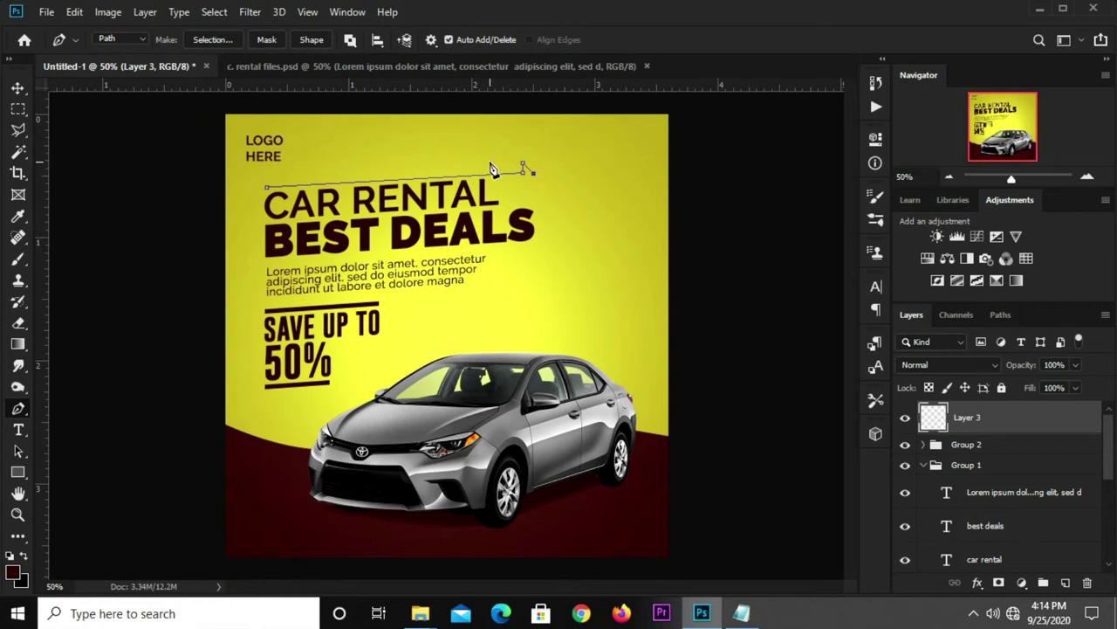
click(18, 260)
Set the Brush Tool to 5 px size and 100% hardness
click(78, 261)
click(105, 40)
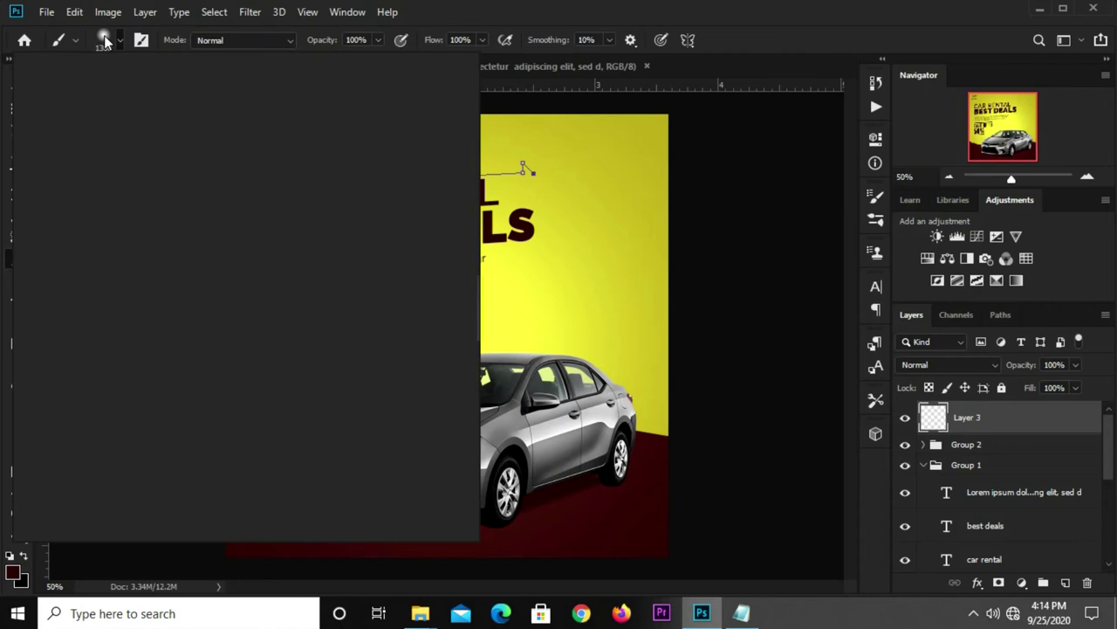
drag(188, 75, 144, 74)
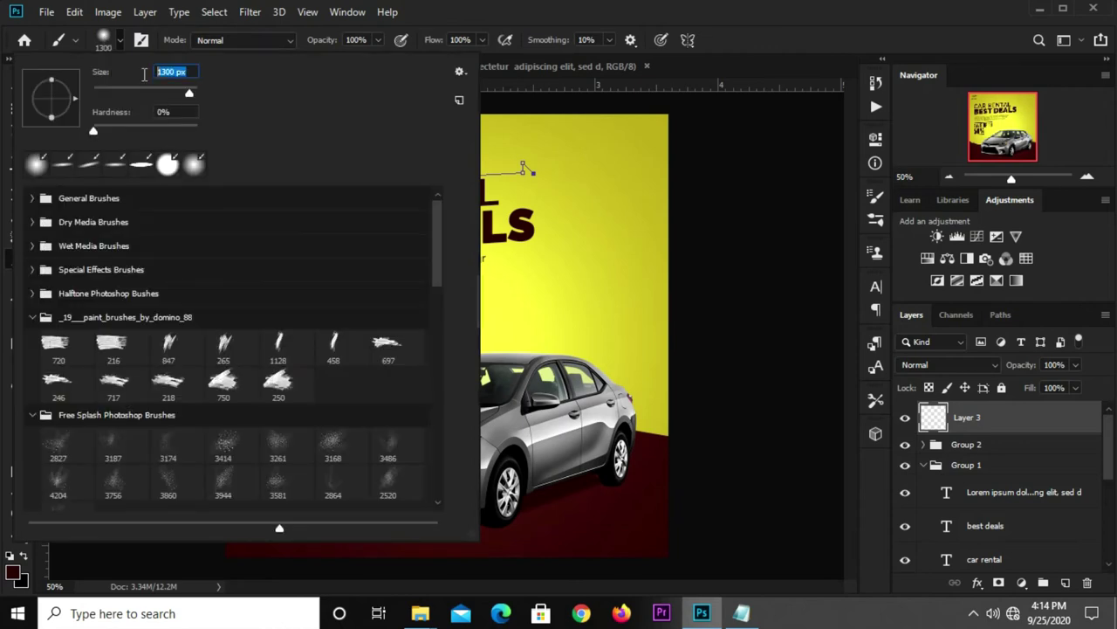
text(5)
drag(171, 110, 137, 113)
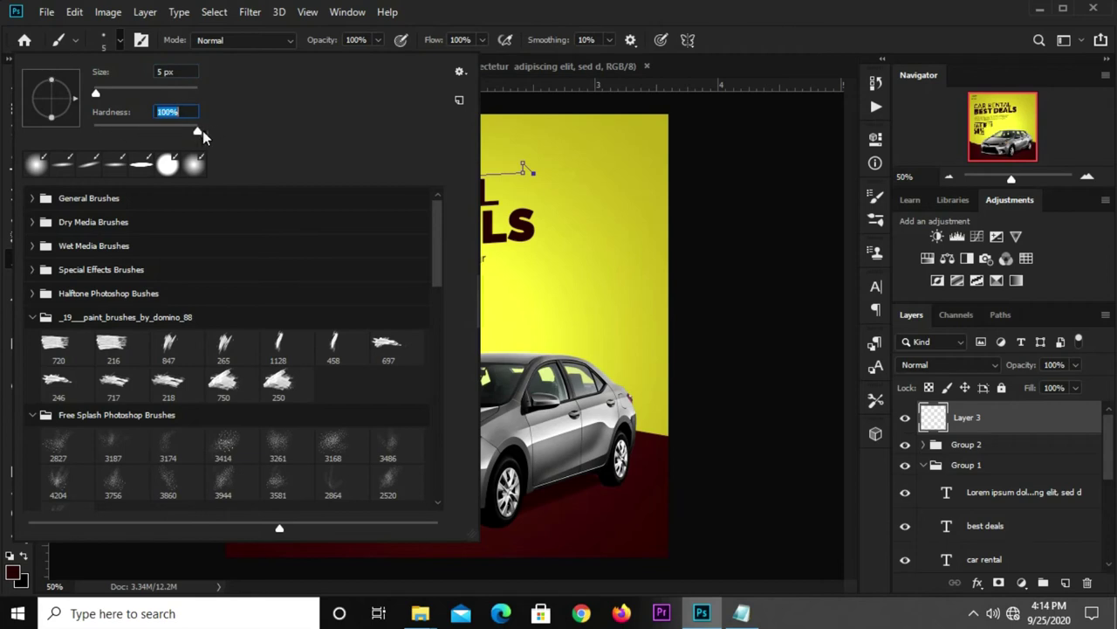
key(Return)
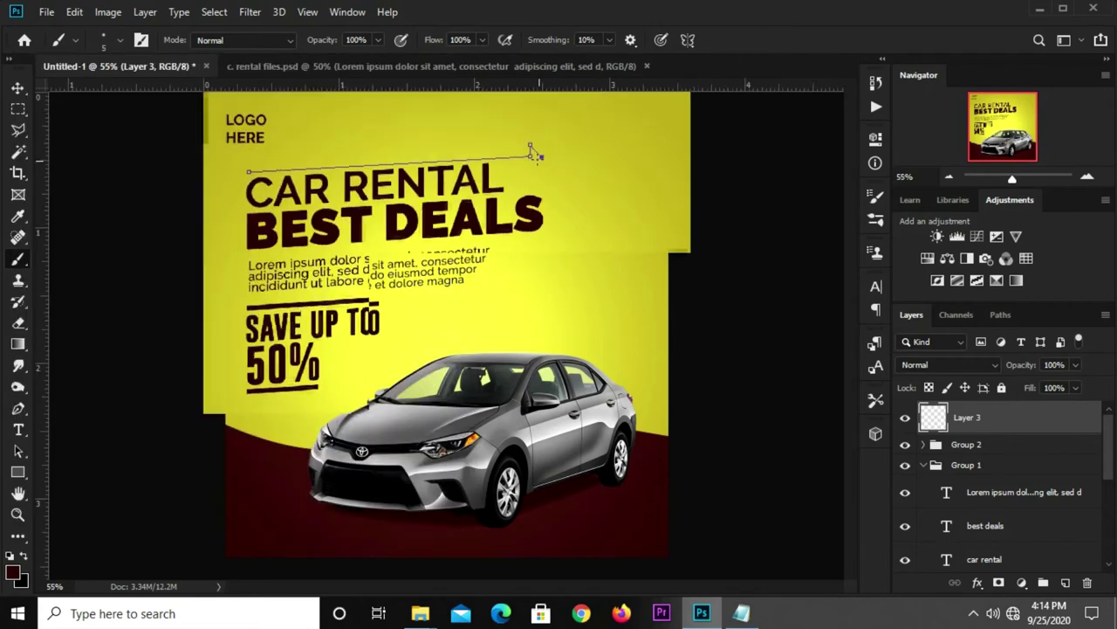
Stroke the Work Path with the Brush from the Paths panel
scroll(524, 146, up, 2)
scroll(523, 147, up, 2)
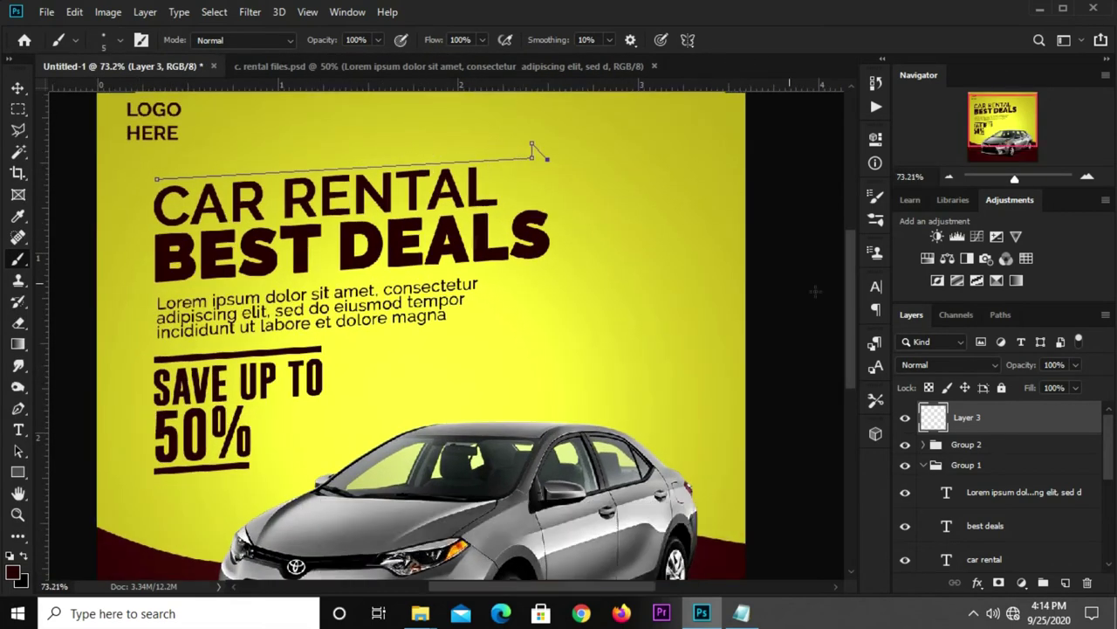
click(996, 315)
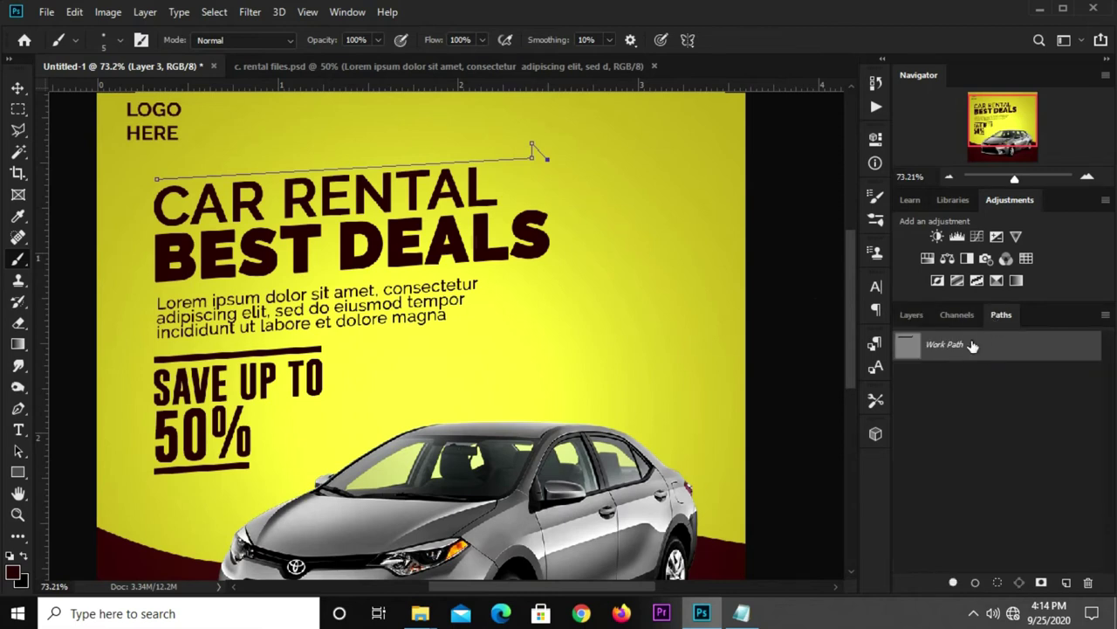
right_click(972, 346)
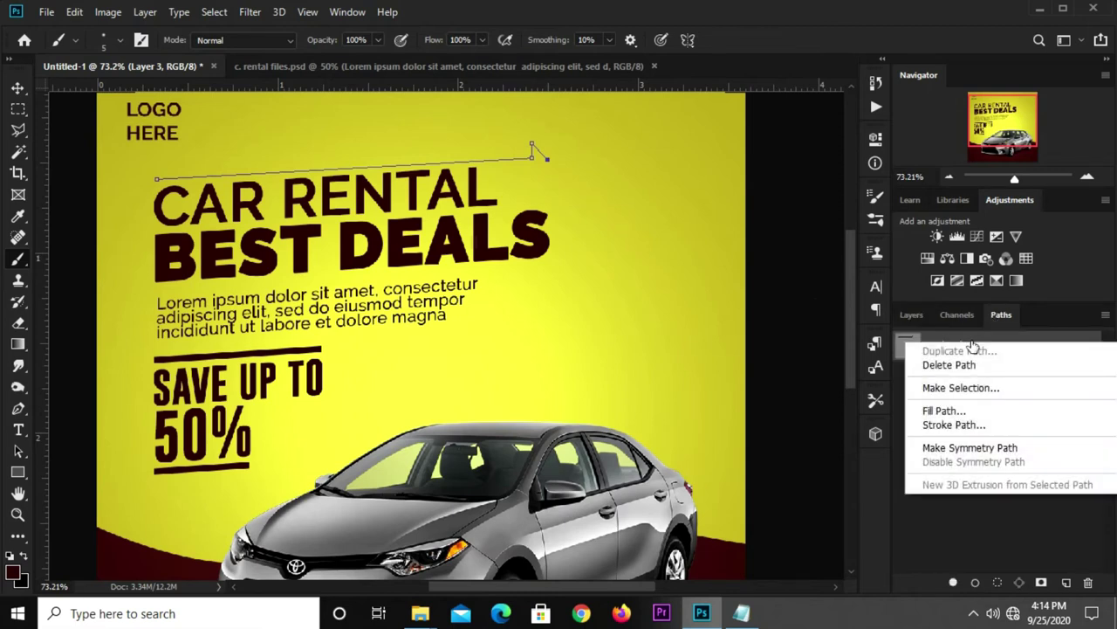
click(976, 427)
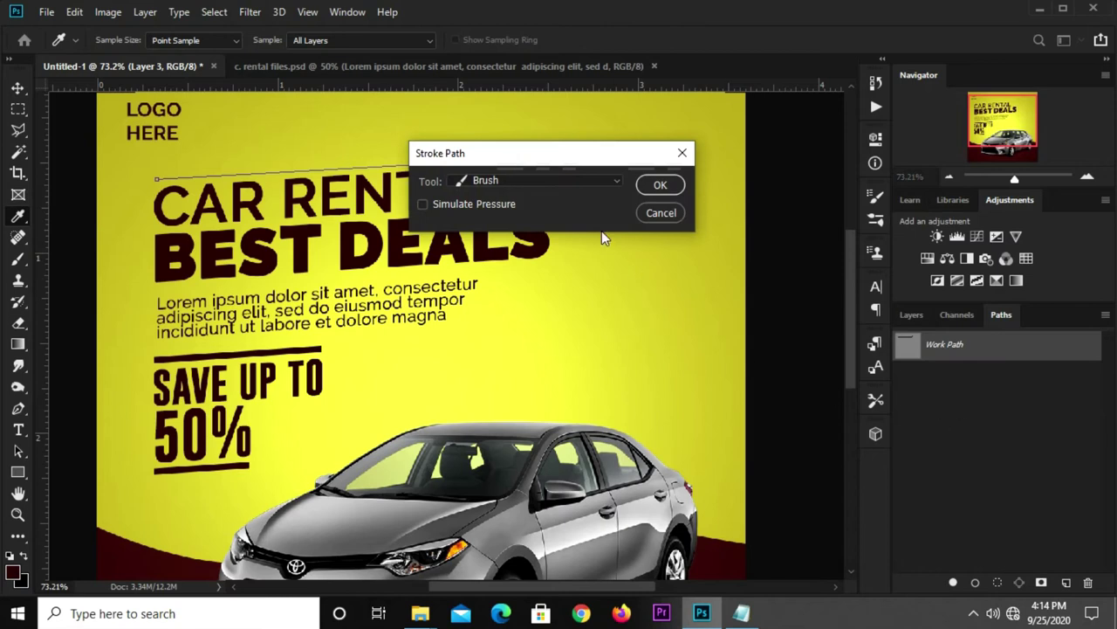
drag(563, 165, 649, 187)
click(611, 203)
click(566, 209)
click(609, 205)
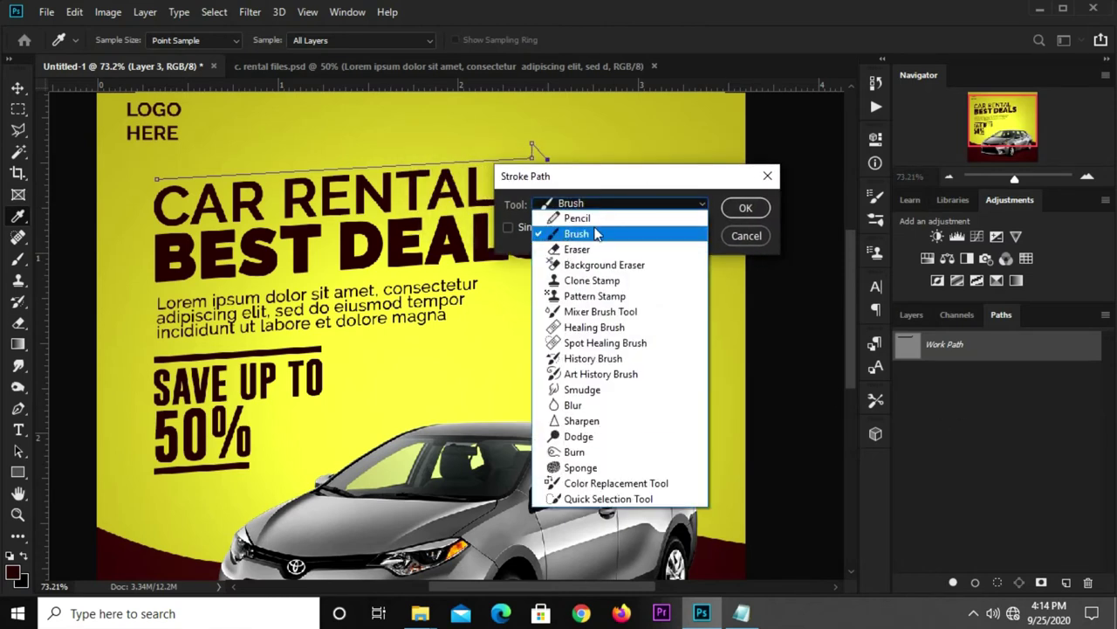
click(577, 234)
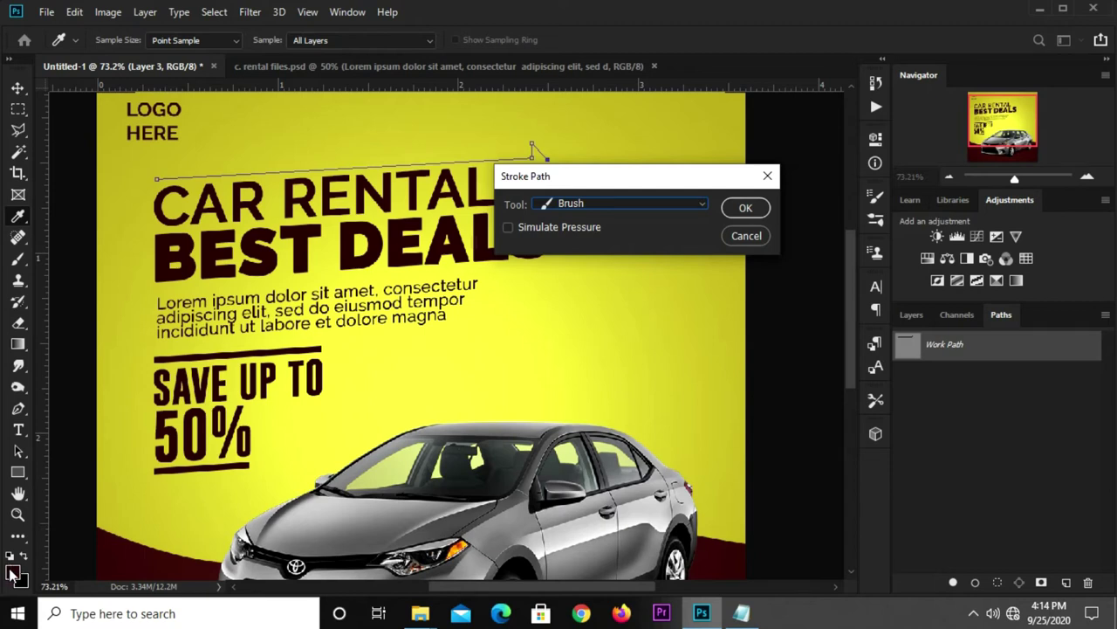
click(744, 208)
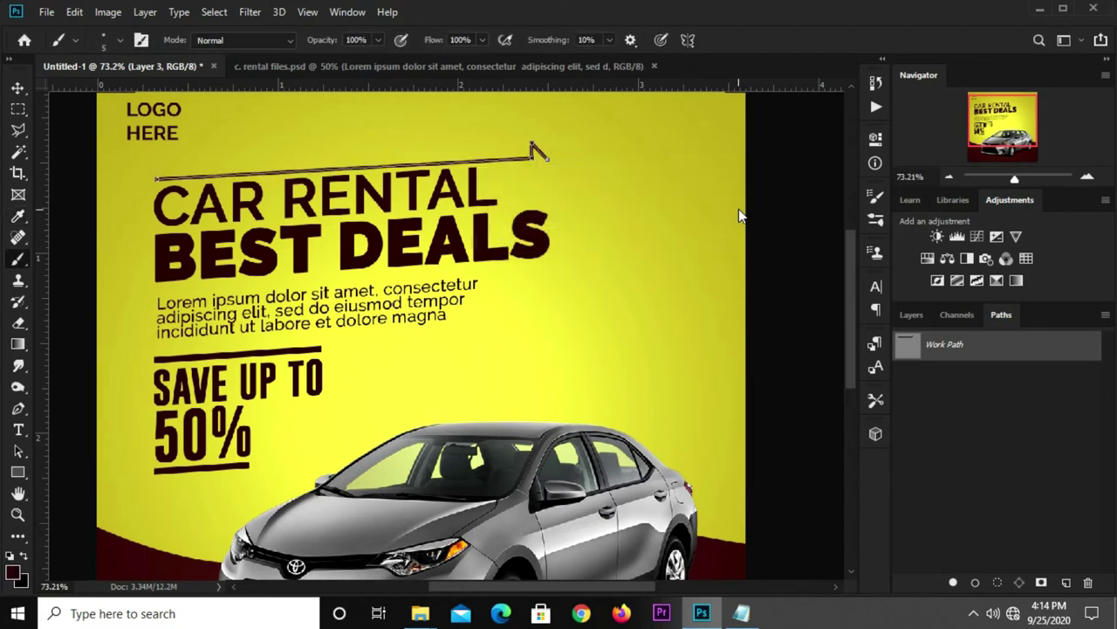
Delete the work path, leaving only the painted maroon line
scroll(734, 209, down, 2)
scroll(635, 166, down, 1)
right_click(974, 355)
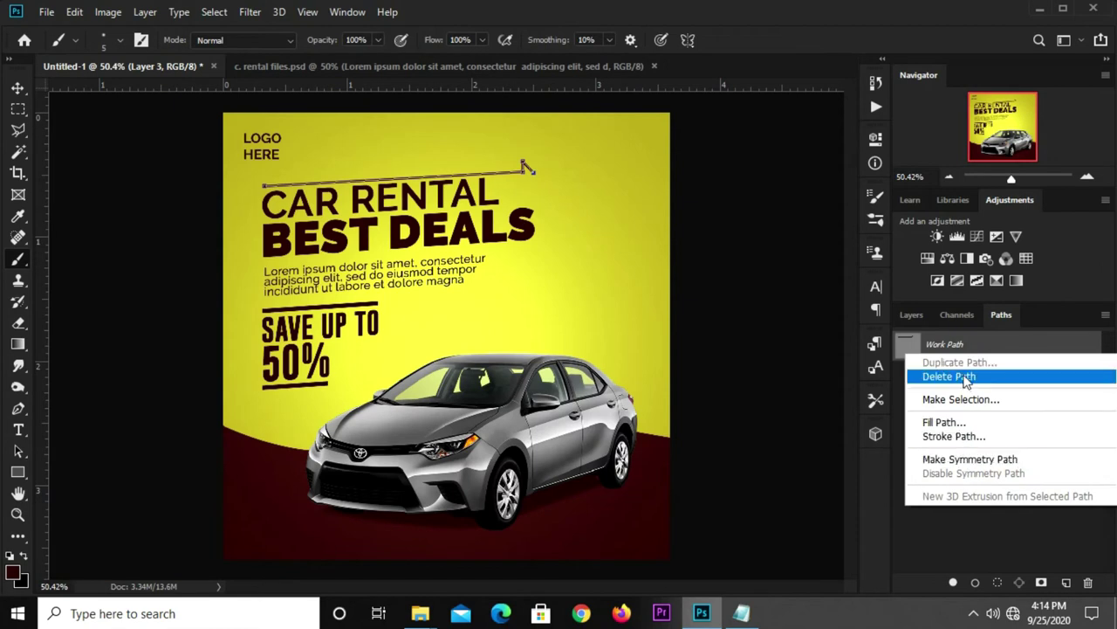
click(965, 377)
Rotate the Layer 3 arrow line slightly using Free Transform
key(v)
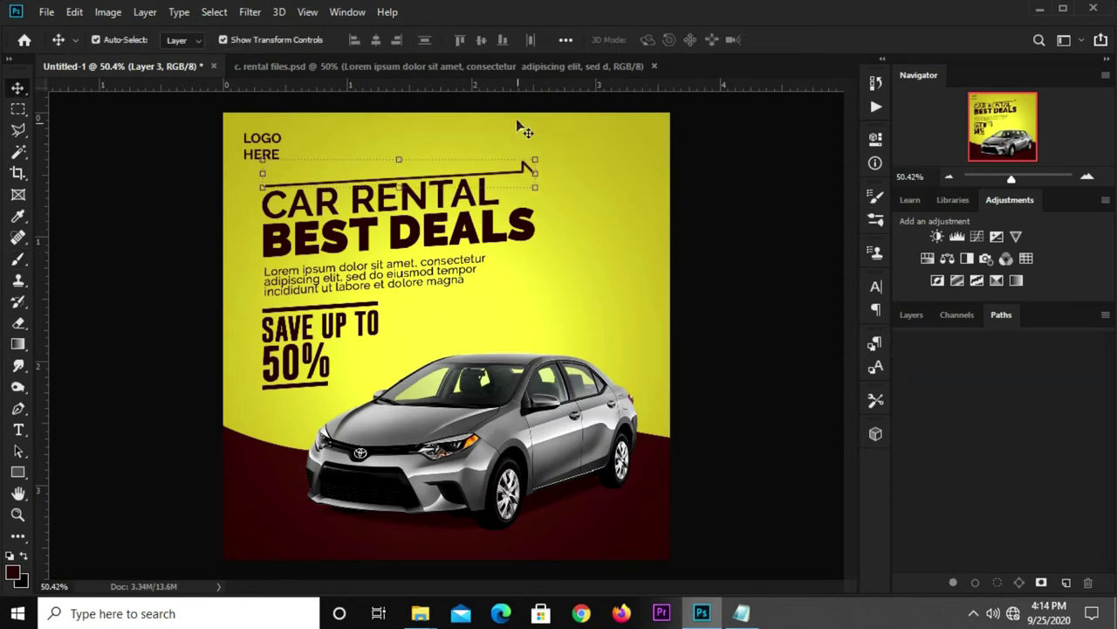
scroll(518, 124, up, 2)
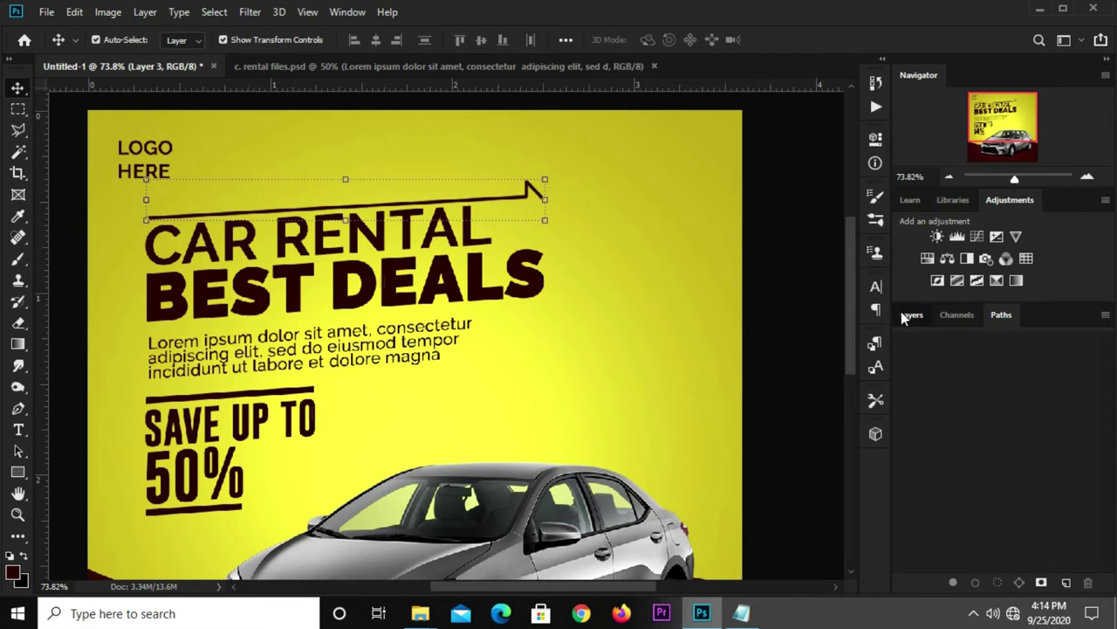
click(902, 313)
click(905, 418)
click(905, 418)
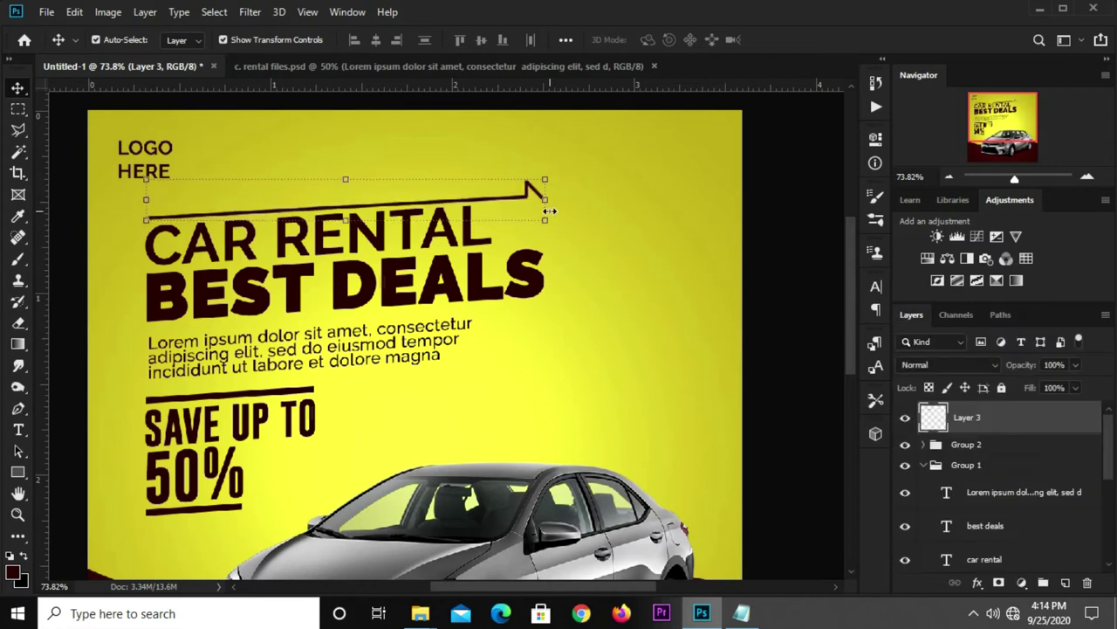
click(516, 175)
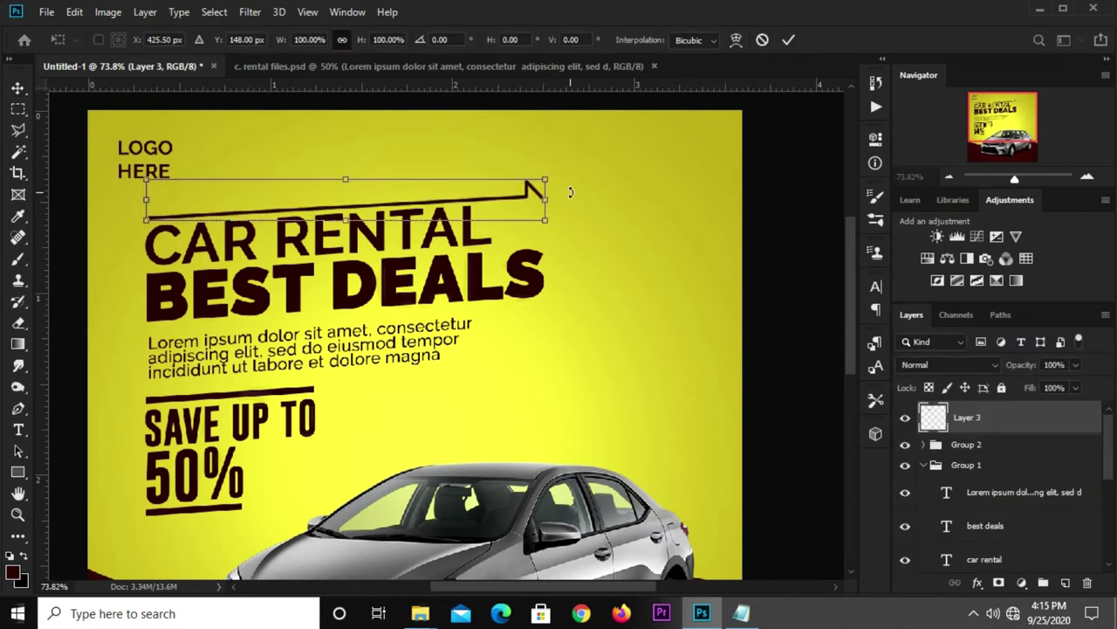
drag(571, 191, 573, 177)
scroll(578, 191, up, 1)
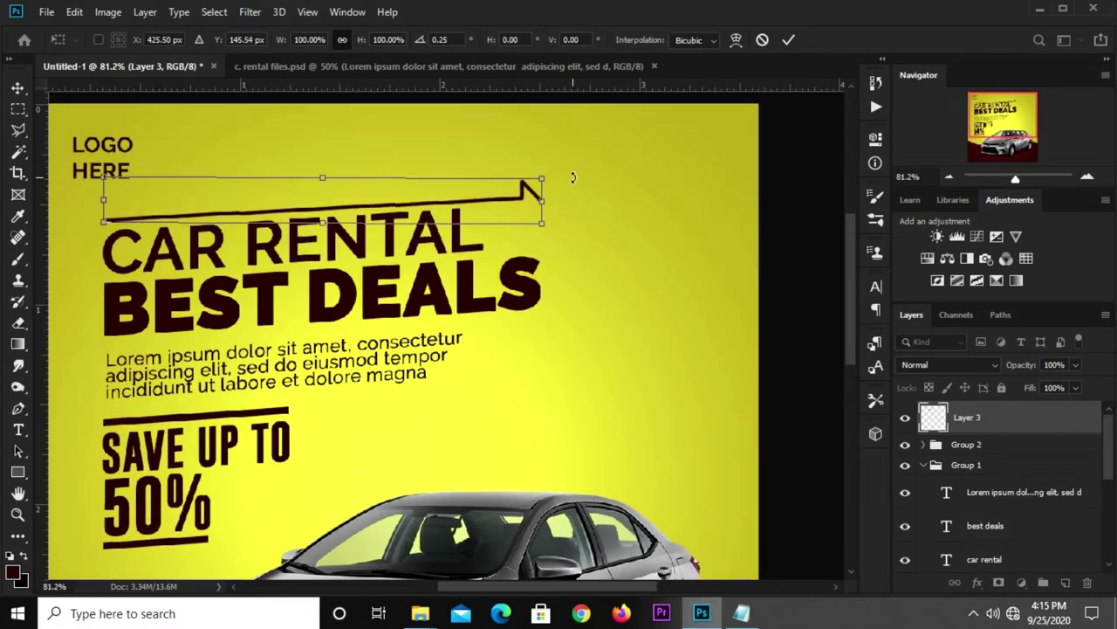
key(Return)
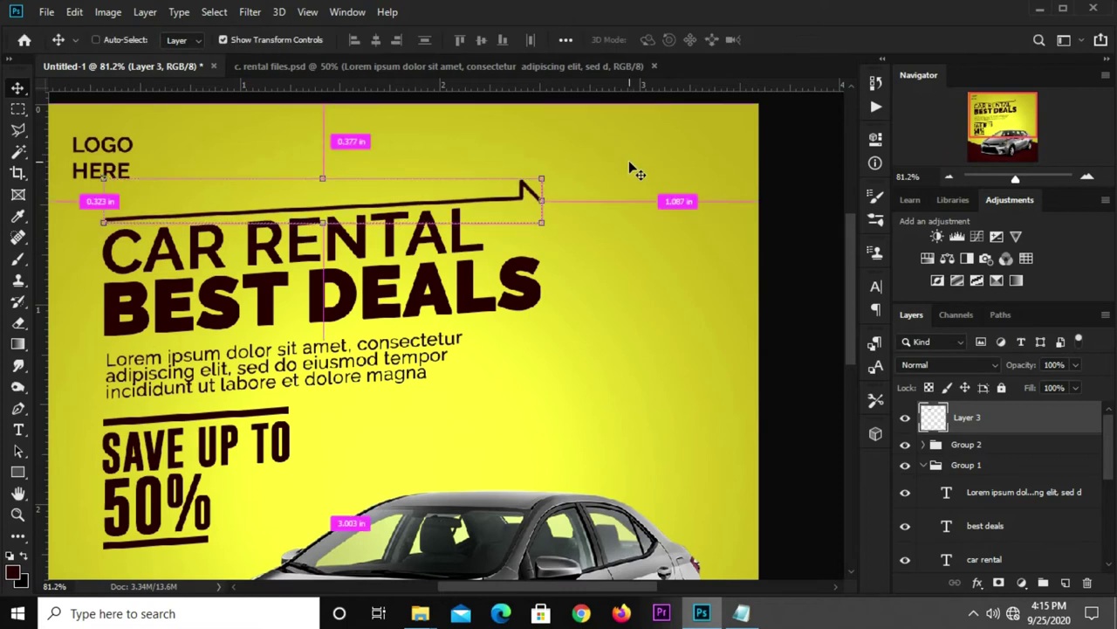
scroll(632, 171, down, 3)
click(733, 243)
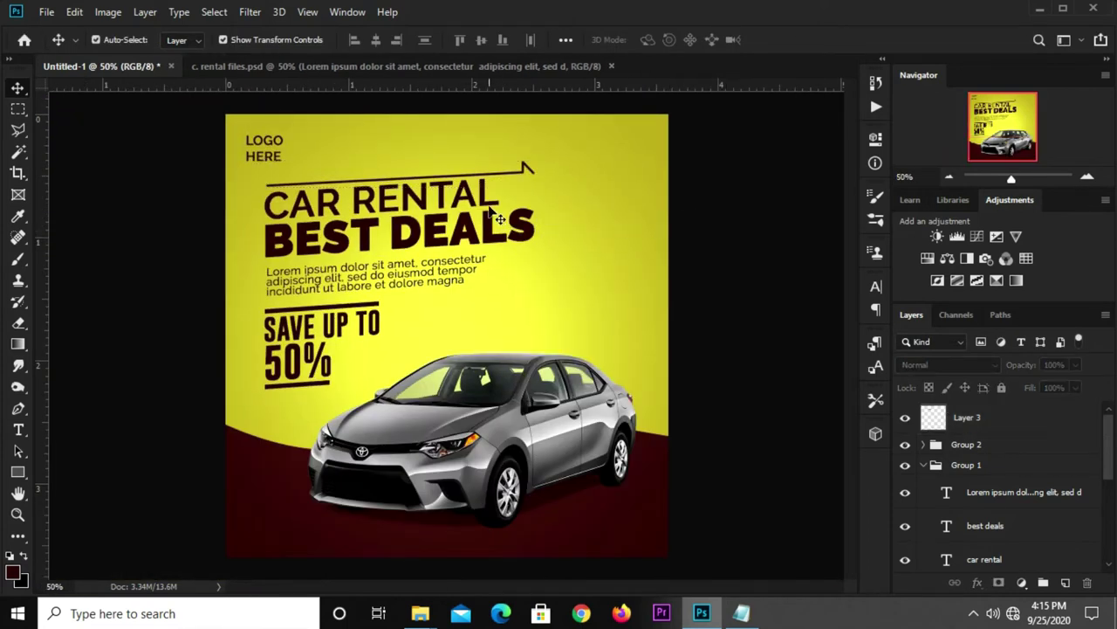
Rotate the arrow line a bit more so it sits level above CAR RENTAL
click(530, 164)
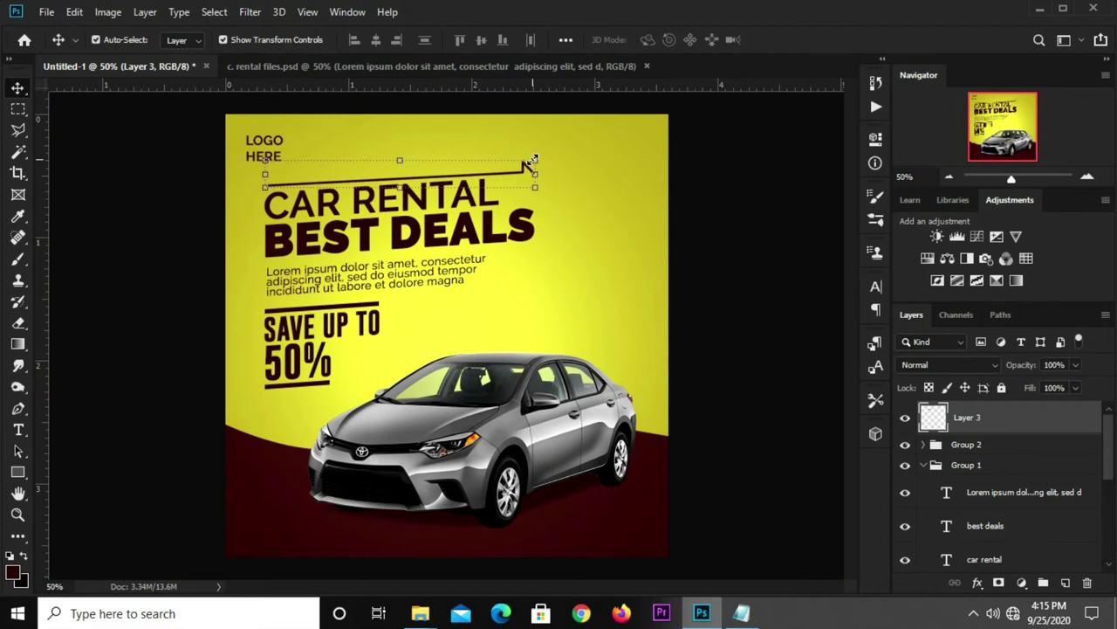
click(532, 161)
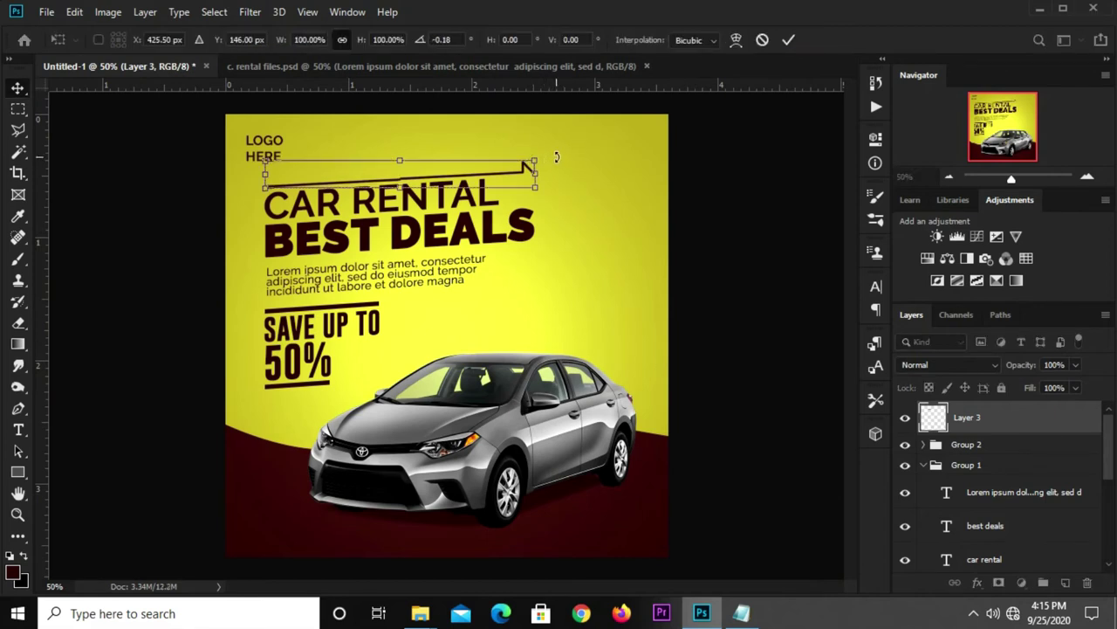
key(Return)
click(759, 201)
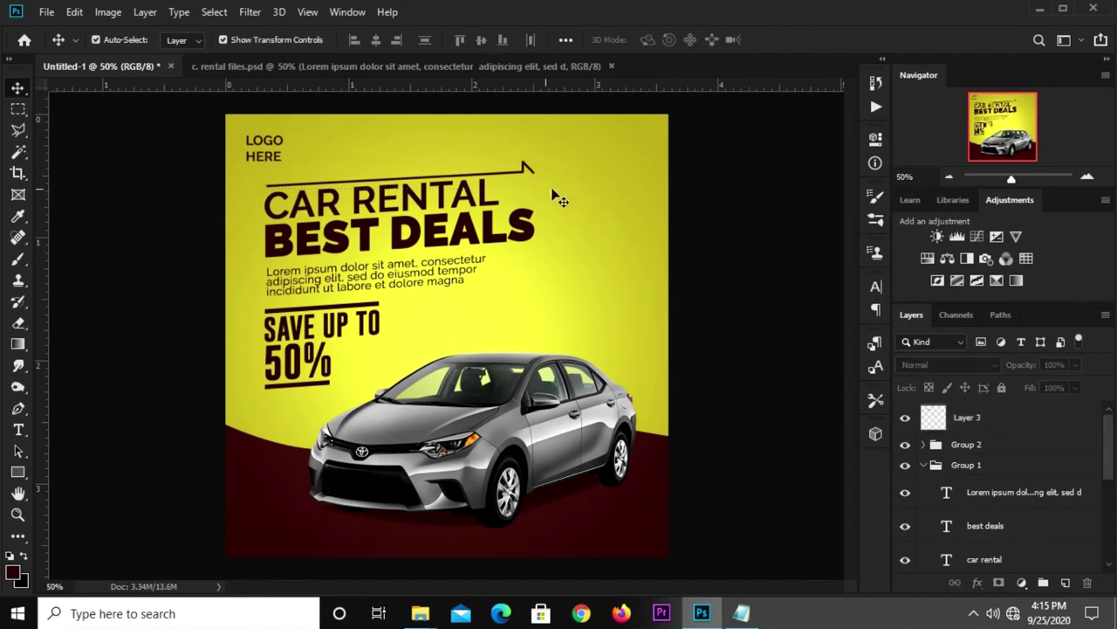
click(472, 179)
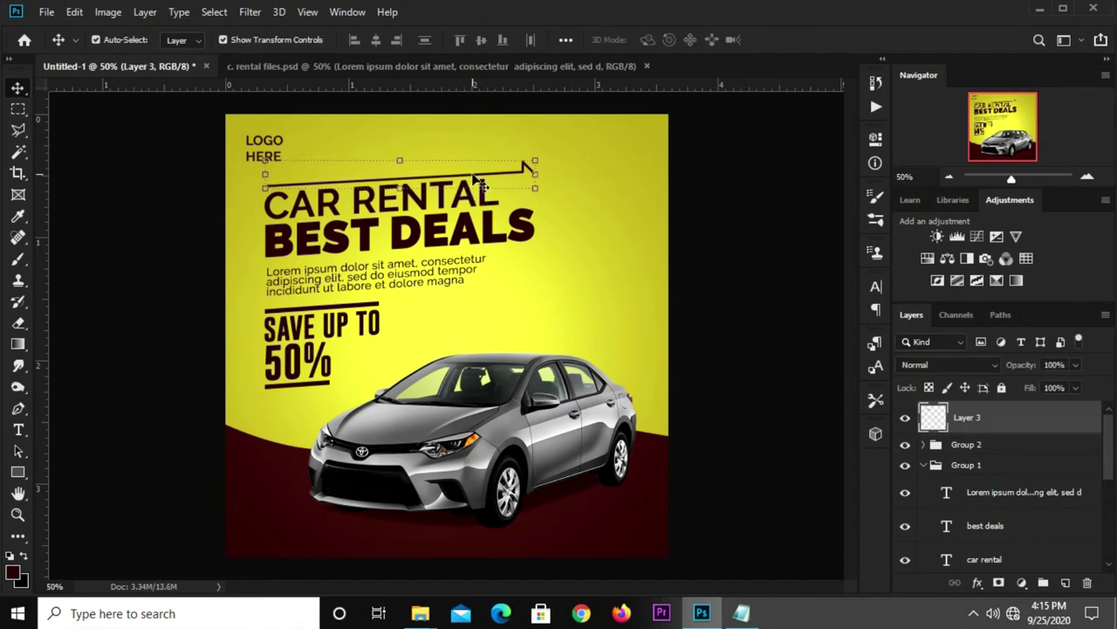
click(547, 157)
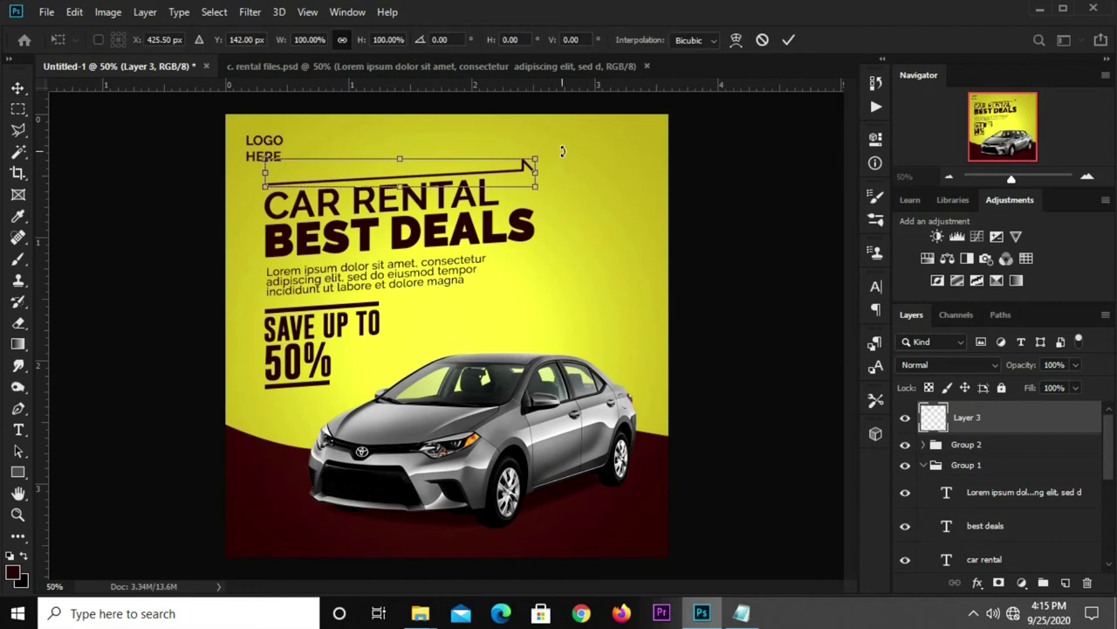
drag(564, 150, 566, 148)
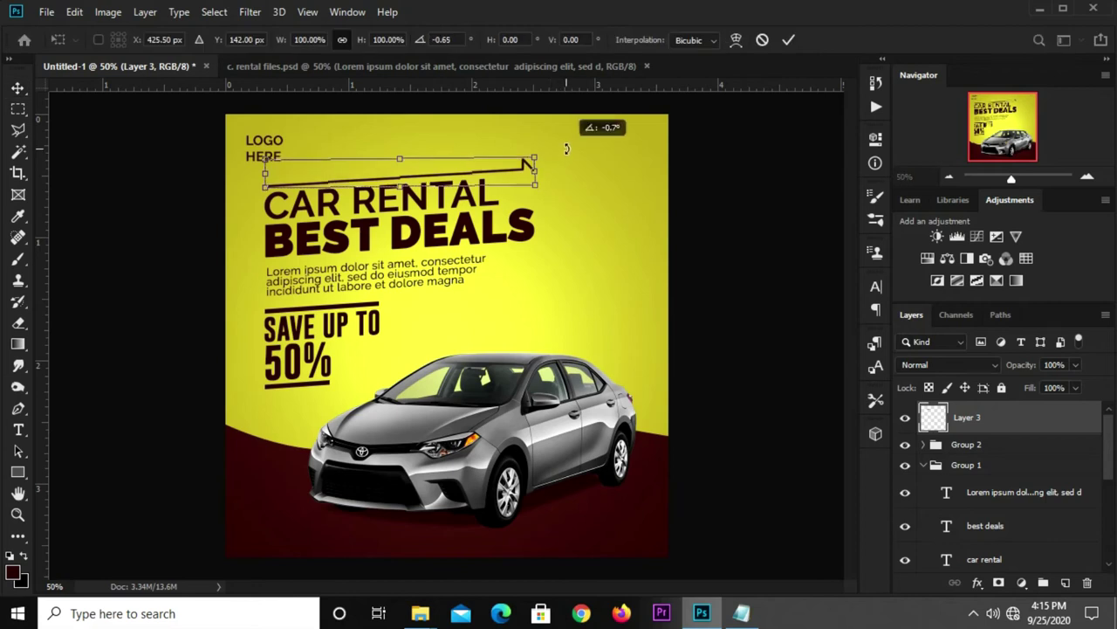
key(Return)
click(726, 218)
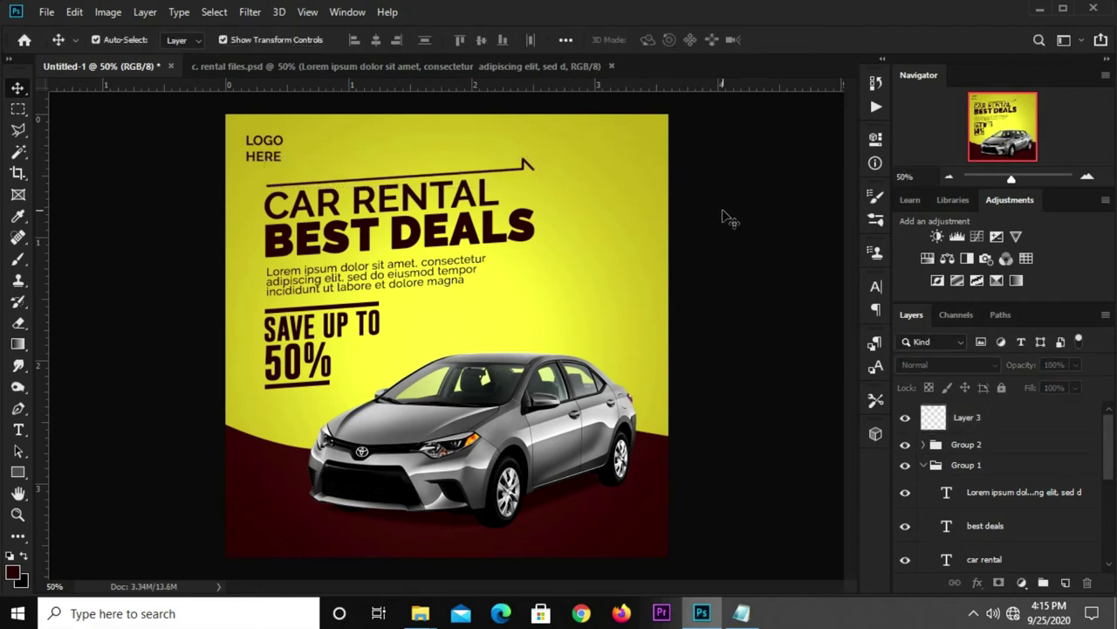
Duplicate the arrow line, flip it vertically, and place it under BEST DEALS
ctrl+click(517, 170)
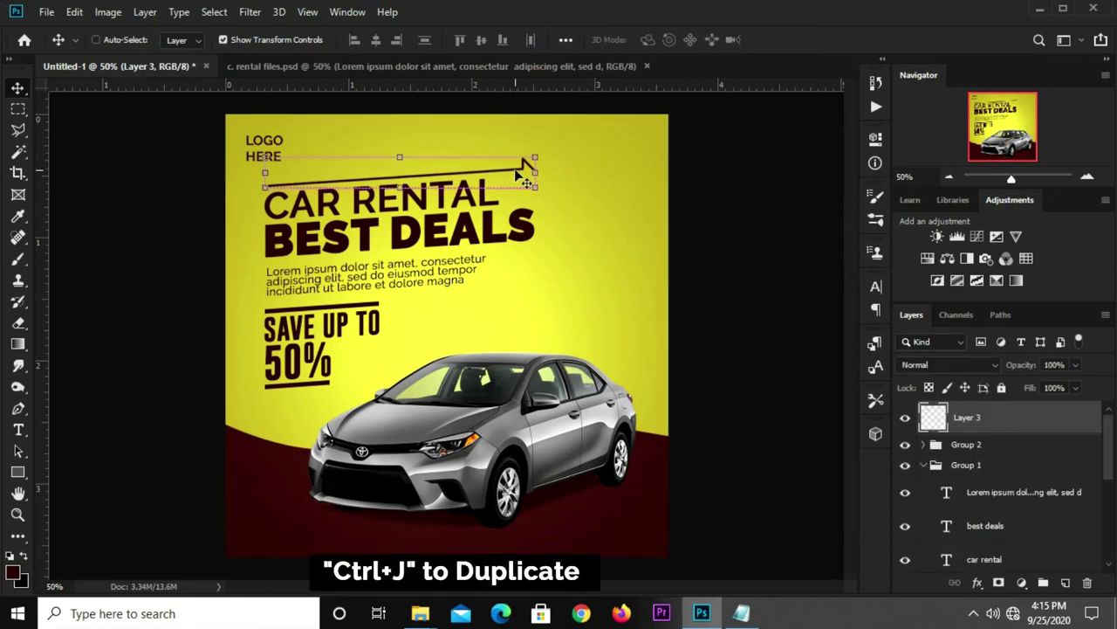
key(ctrl+j)
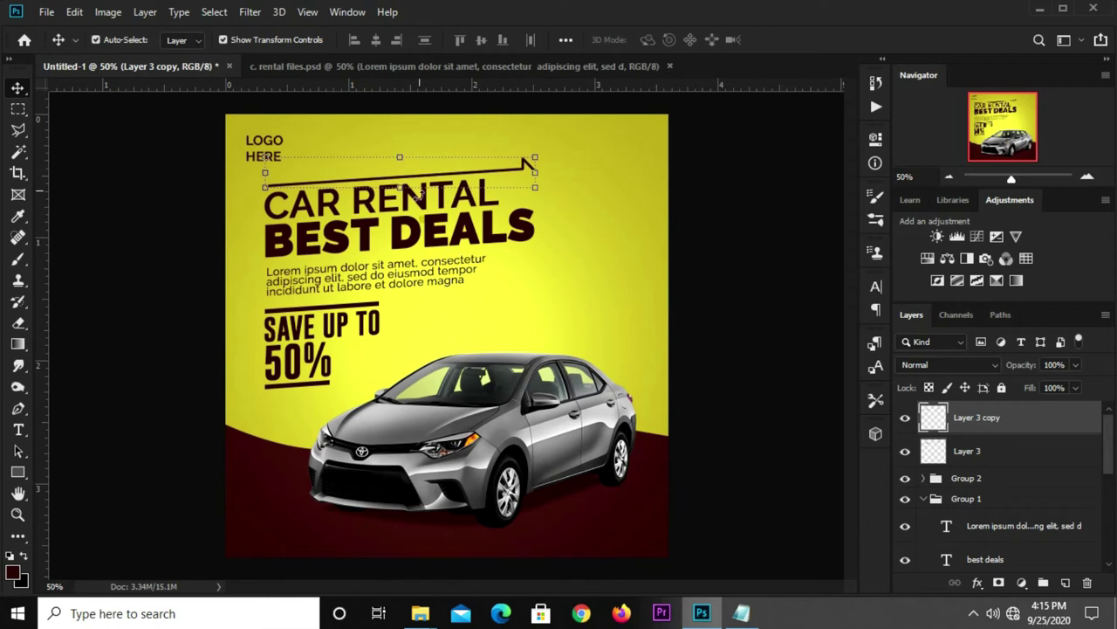
key(ctrl+t)
right_click(450, 175)
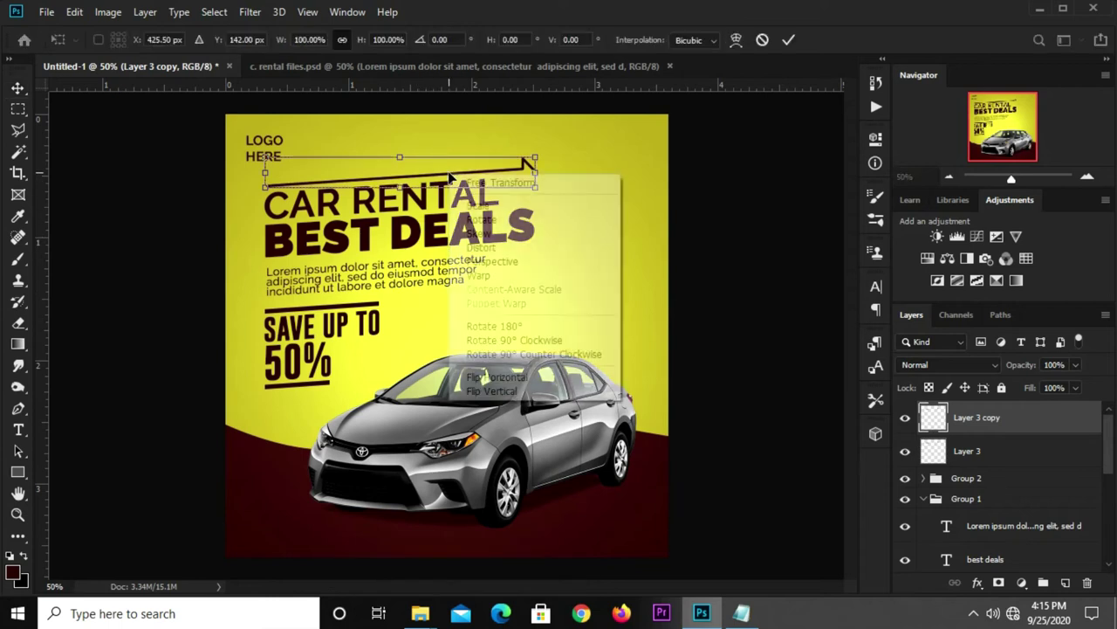
click(502, 381)
drag(426, 183, 427, 281)
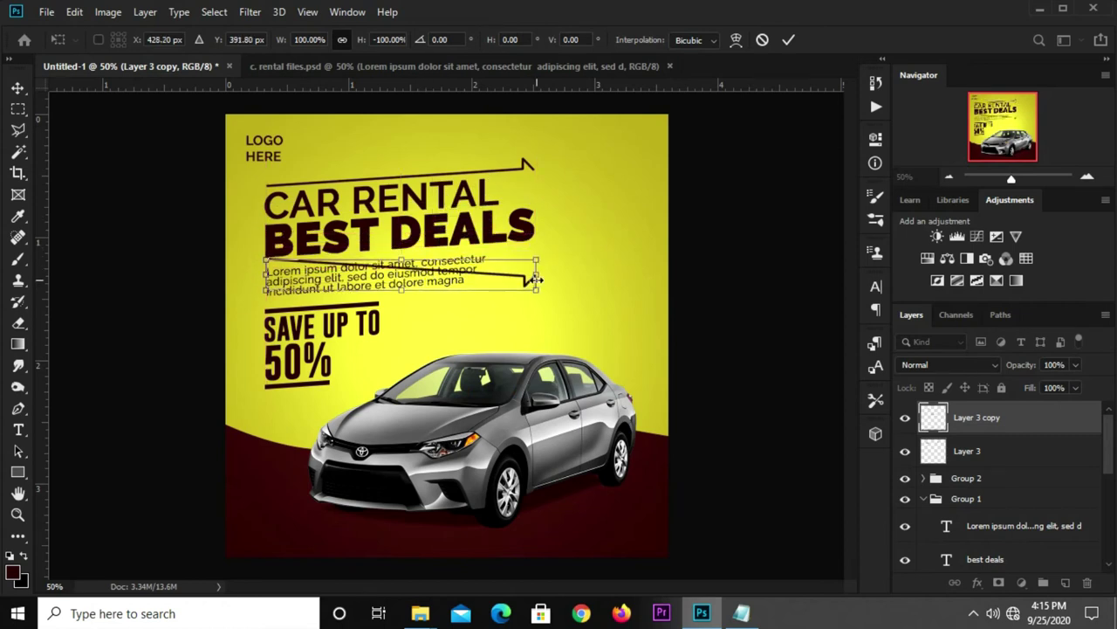
key(Down)
key(Down)
drag(563, 288, 564, 263)
drag(402, 275, 407, 272)
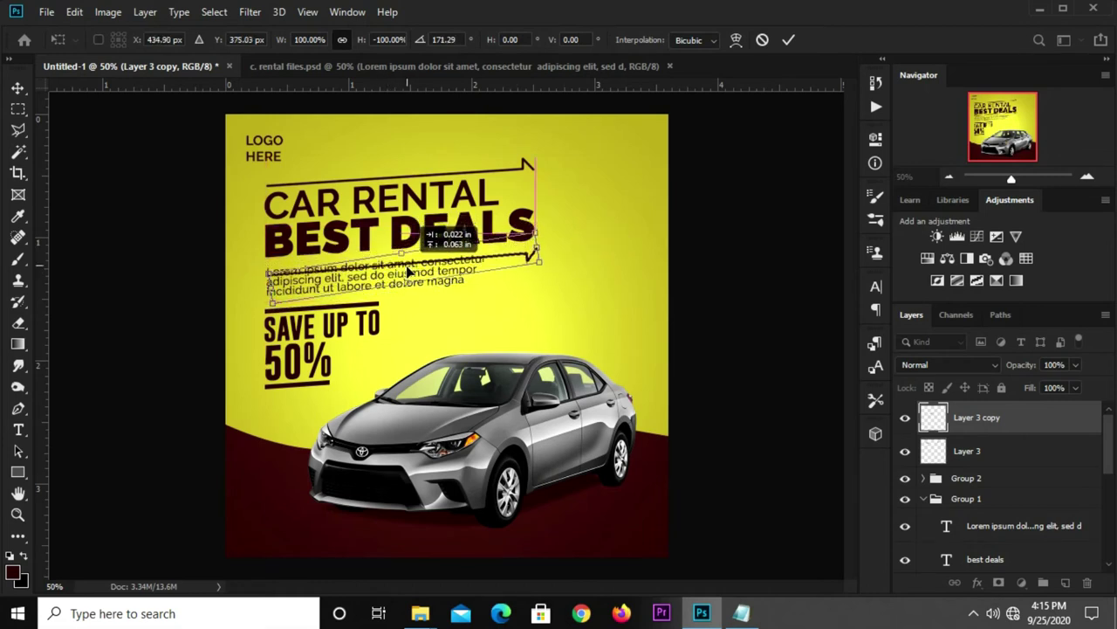
drag(408, 272, 397, 261)
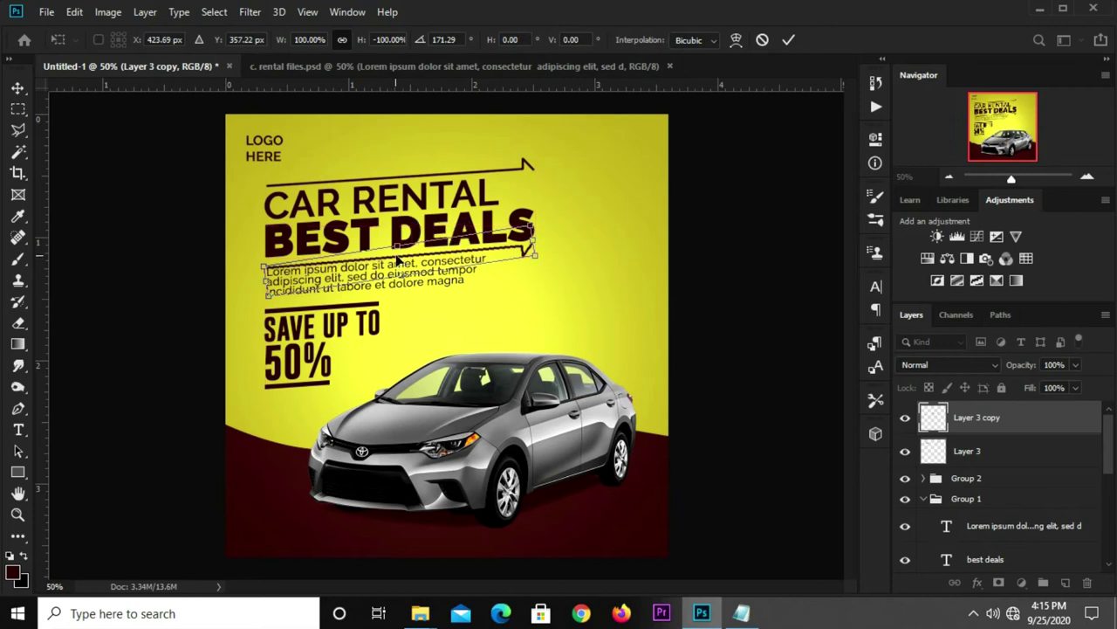
key(Return)
Tilt the flipped arrow copy slightly to refine its angle
key(ctrl+t)
drag(551, 237, 555, 238)
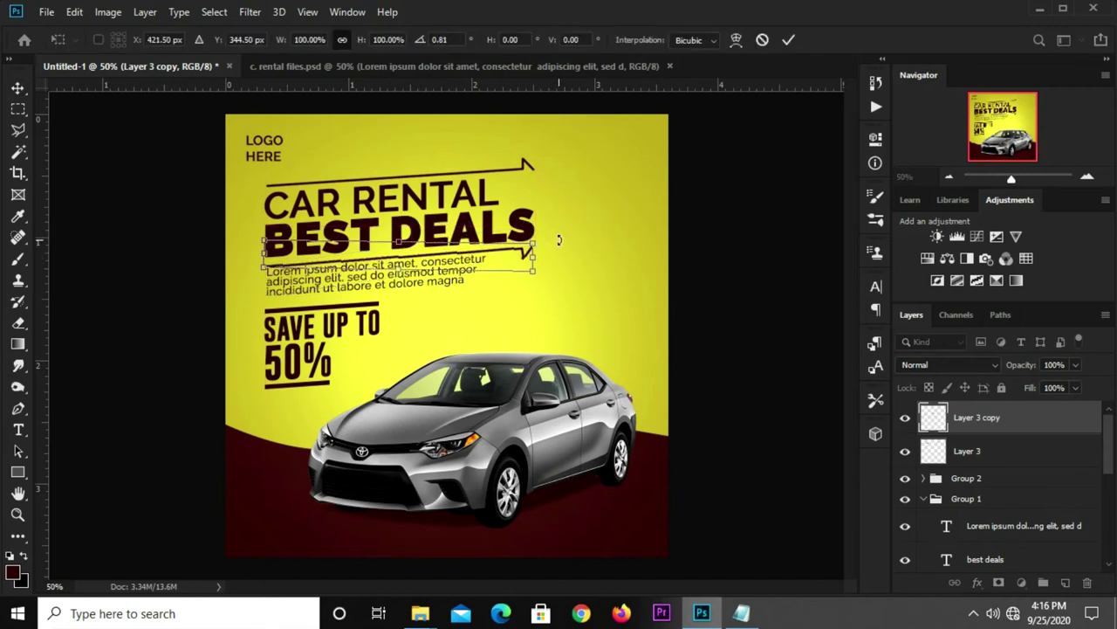
key(Return)
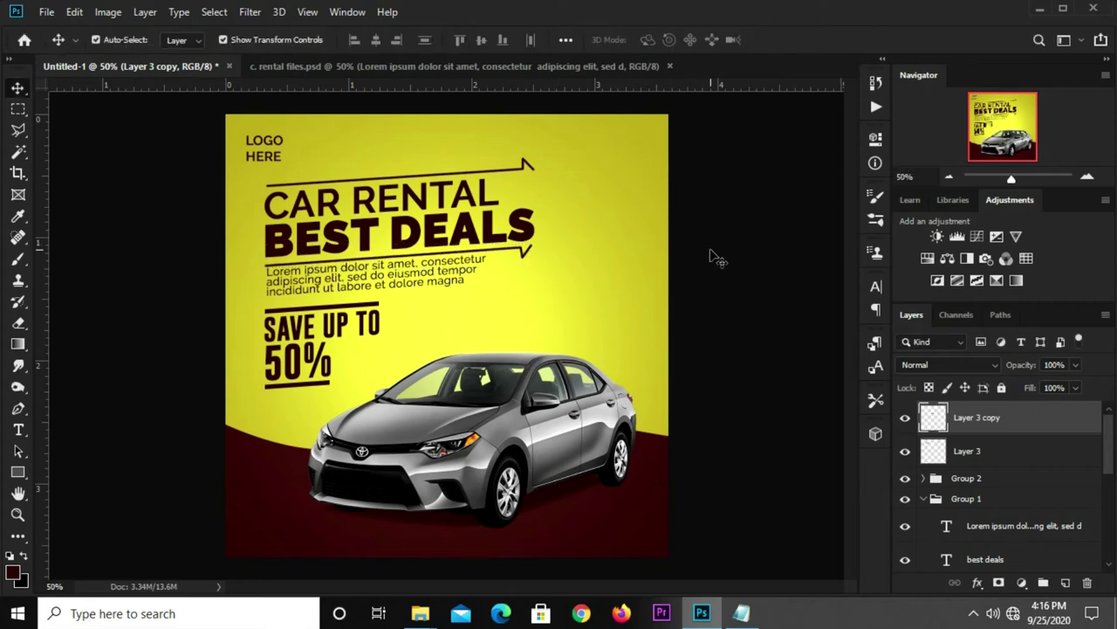
click(711, 253)
click(529, 257)
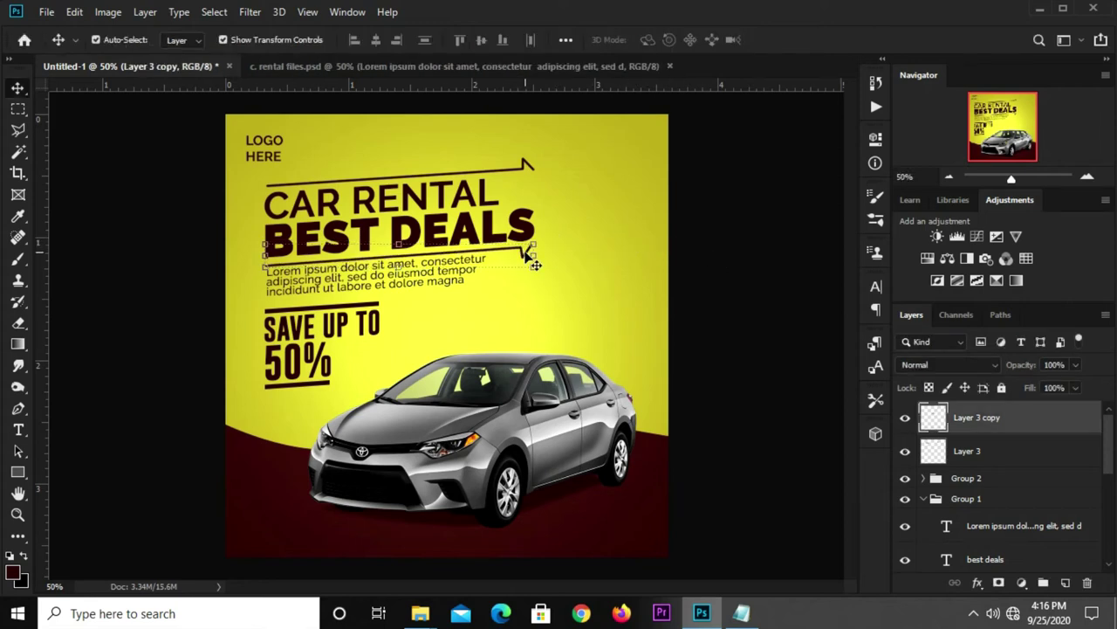
click(693, 270)
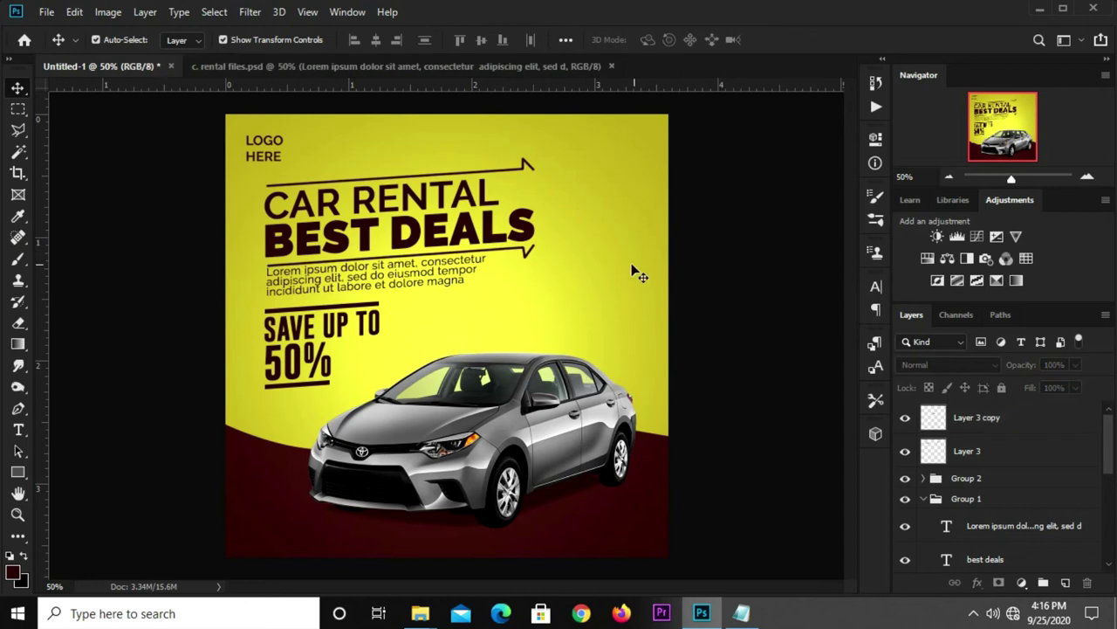
Move the Lorem ipsum paragraph slightly down and fine-tune the arrow copy's angle once more
click(433, 280)
drag(432, 280, 433, 283)
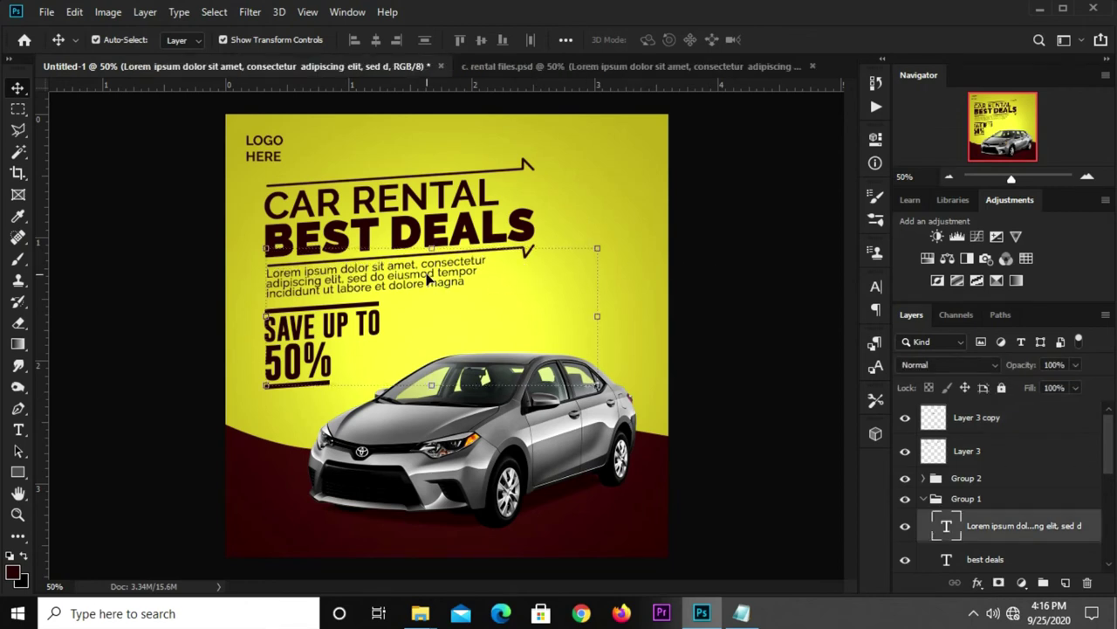
click(166, 282)
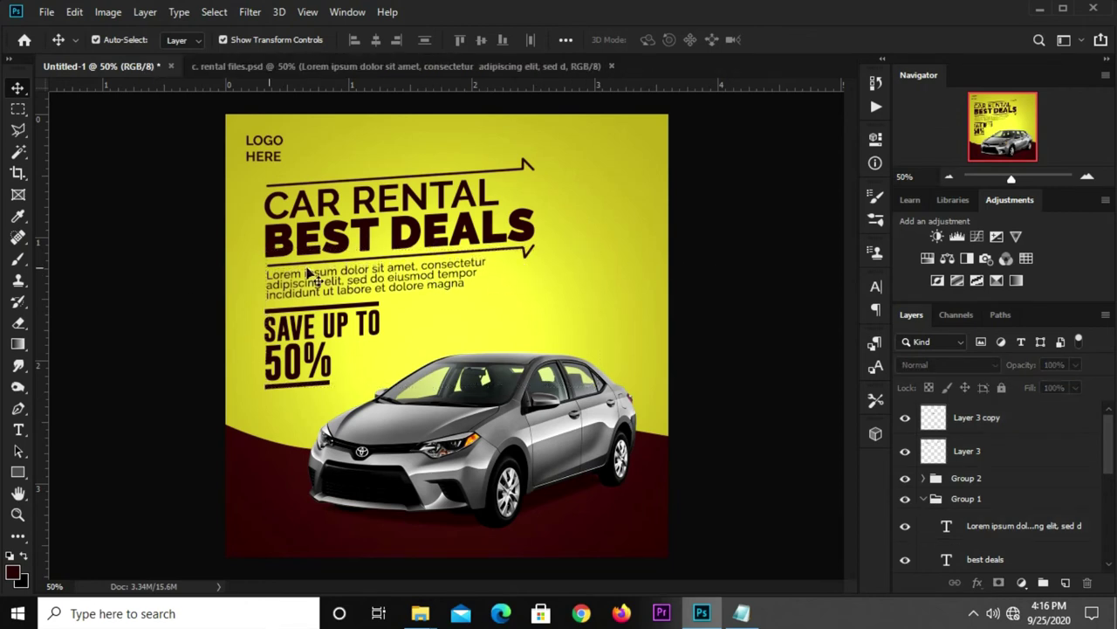
click(389, 255)
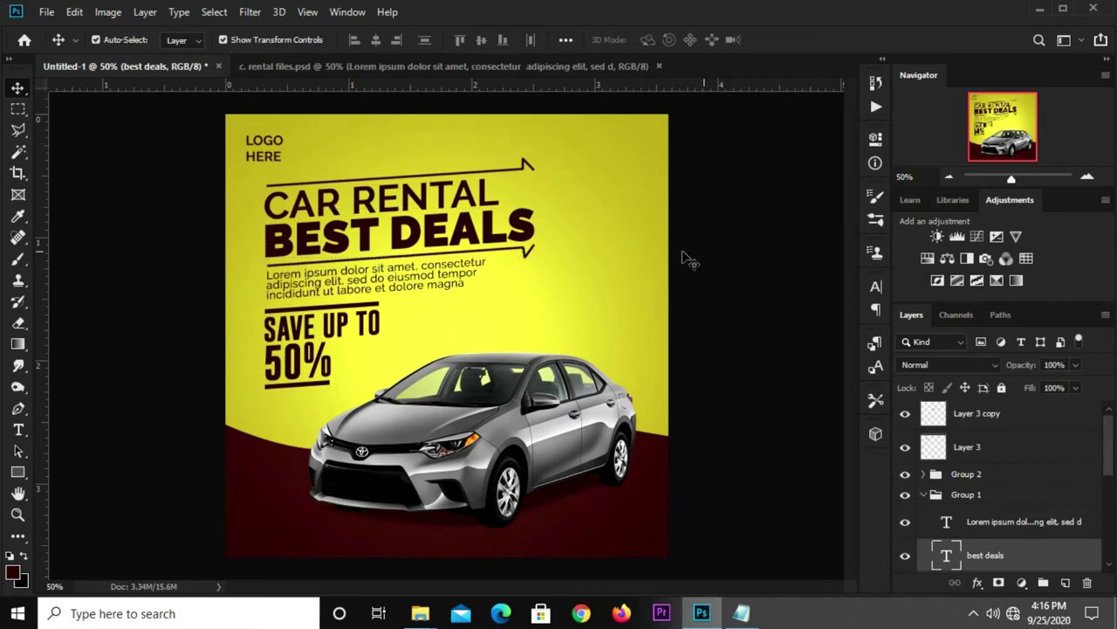
click(679, 258)
click(532, 262)
key(ctrl+t)
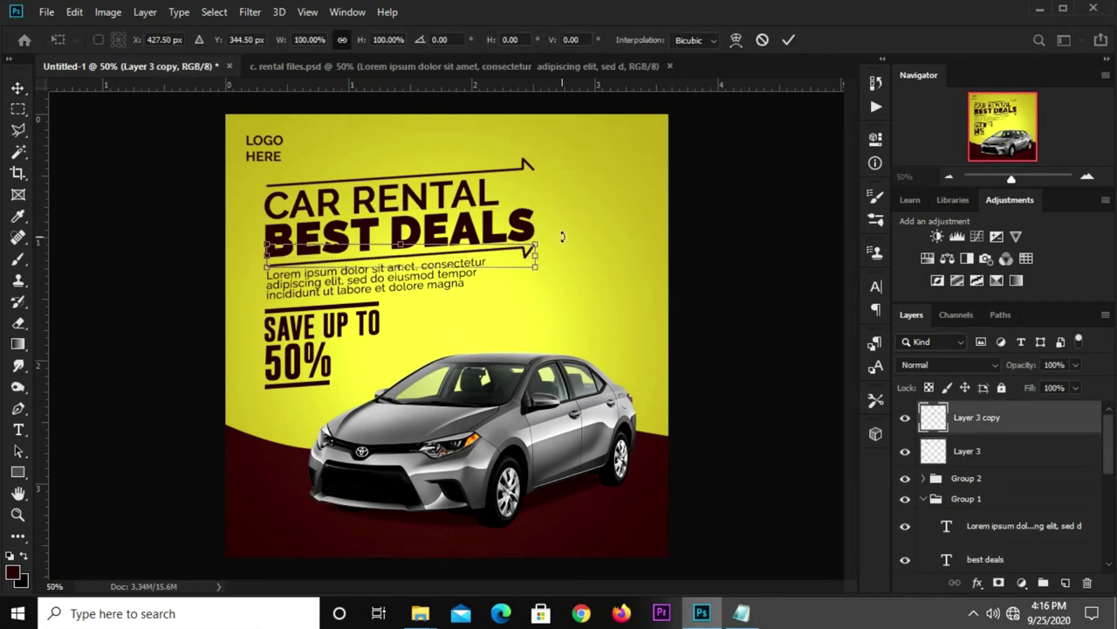
drag(563, 236, 568, 234)
key(Return)
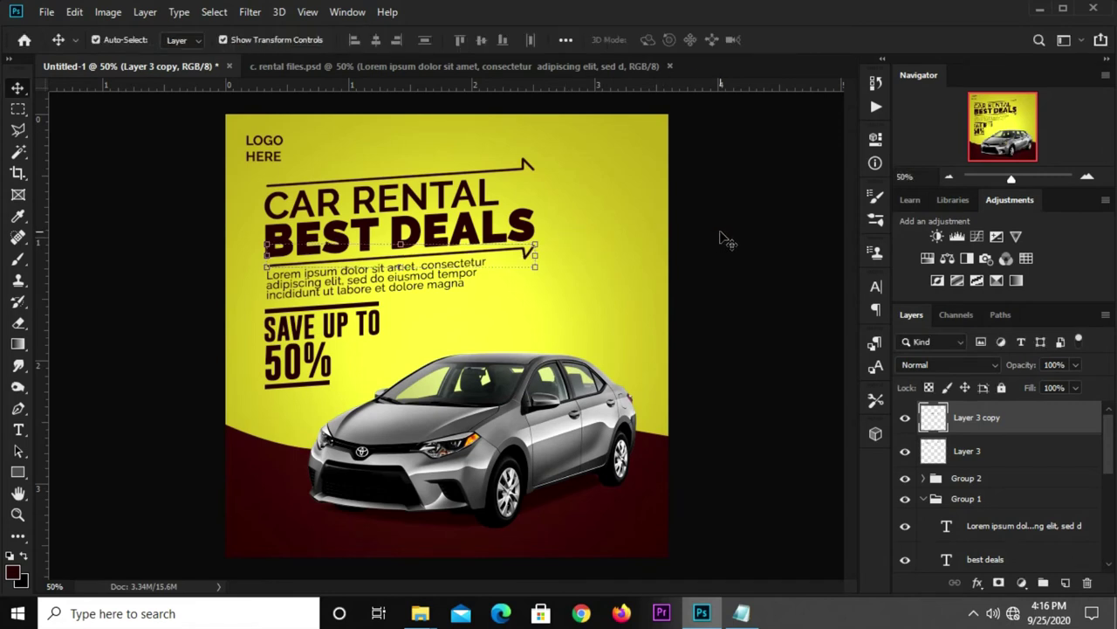
click(725, 242)
click(361, 281)
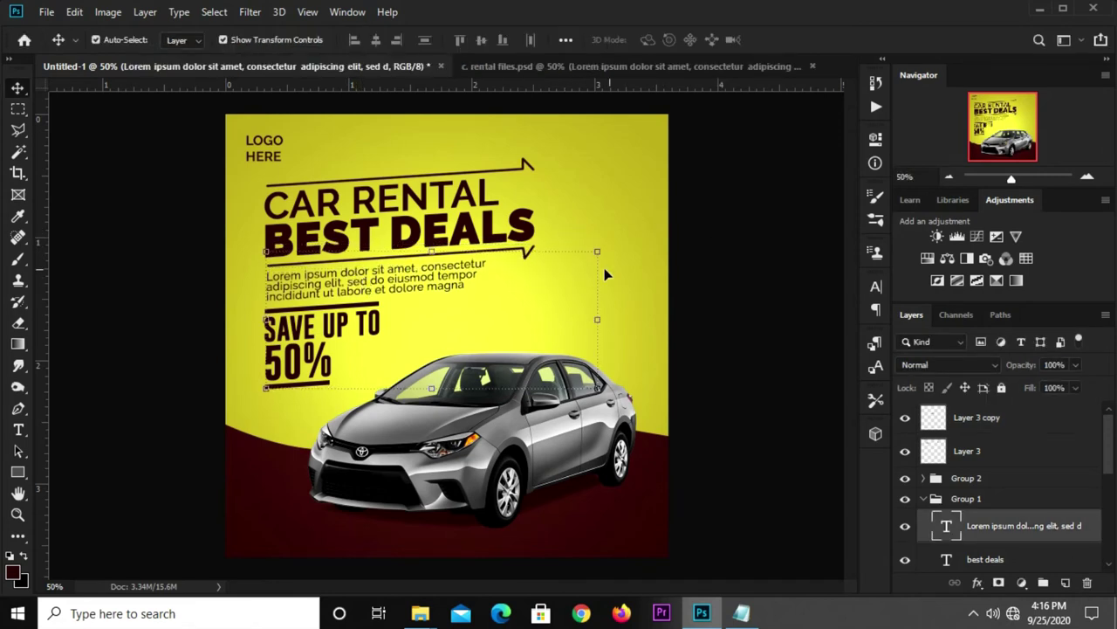
click(737, 277)
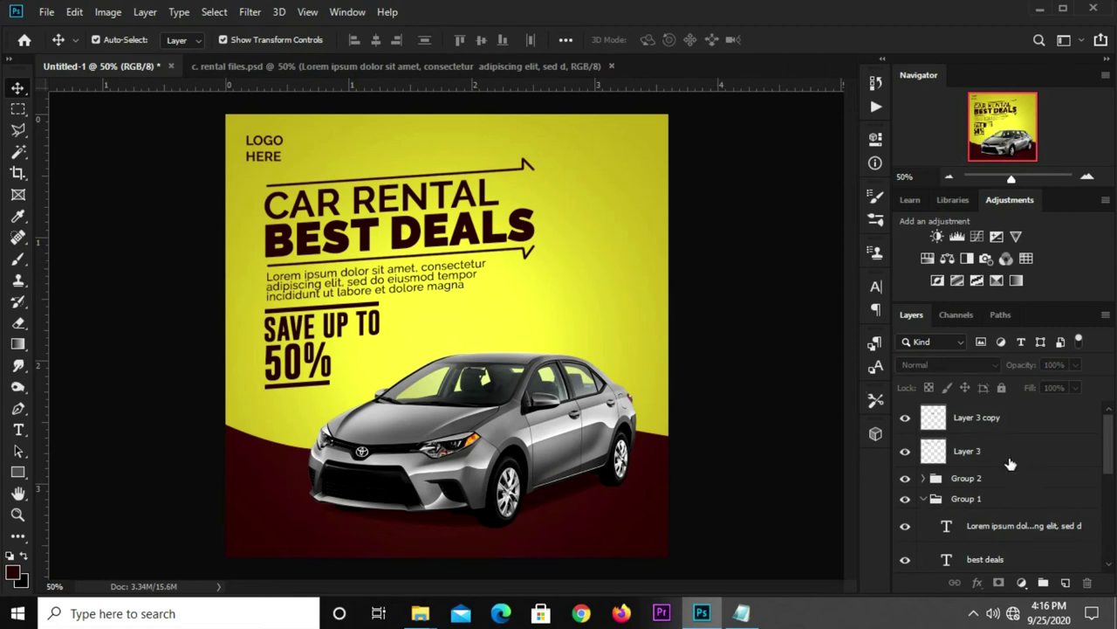
click(987, 482)
click(749, 288)
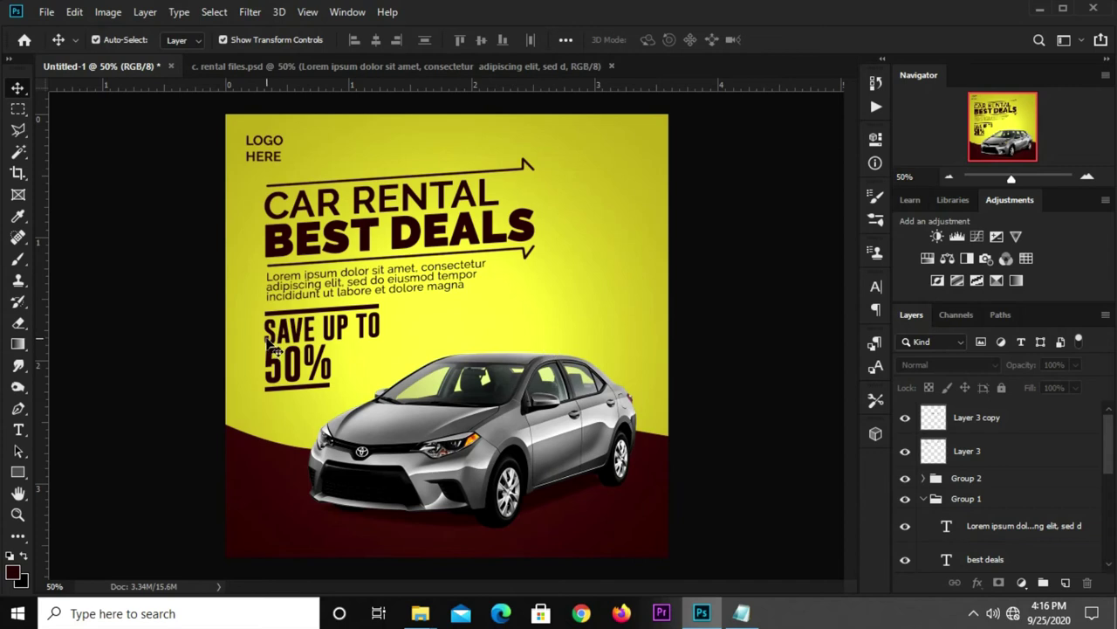
Draw a dark maroon (#351212) rectangle near the ad's top-right corner
click(16, 471)
click(70, 470)
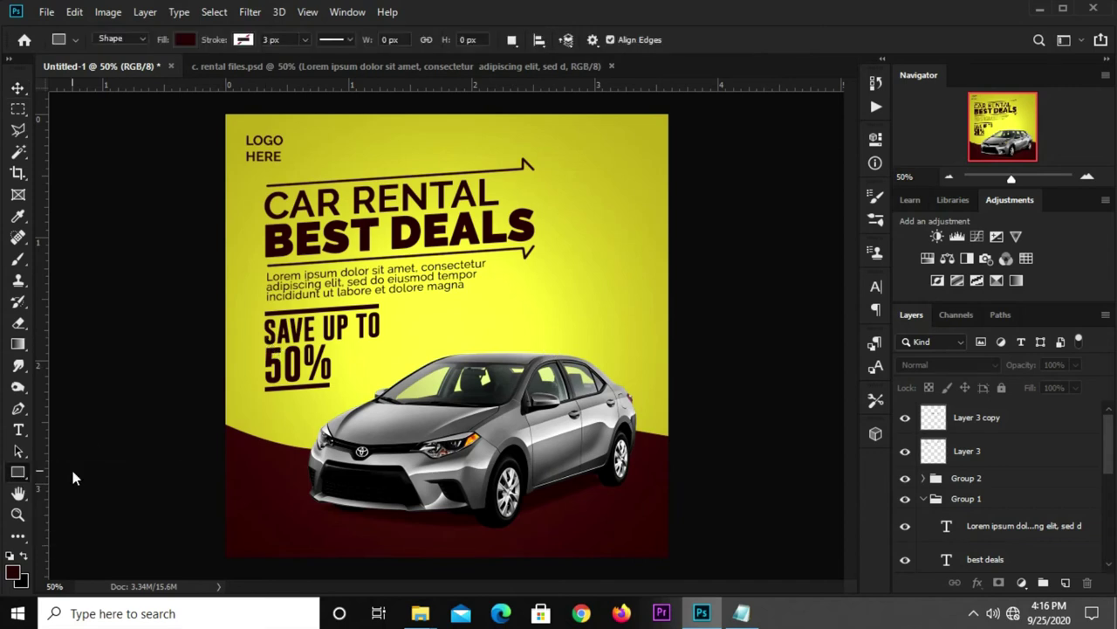
click(185, 40)
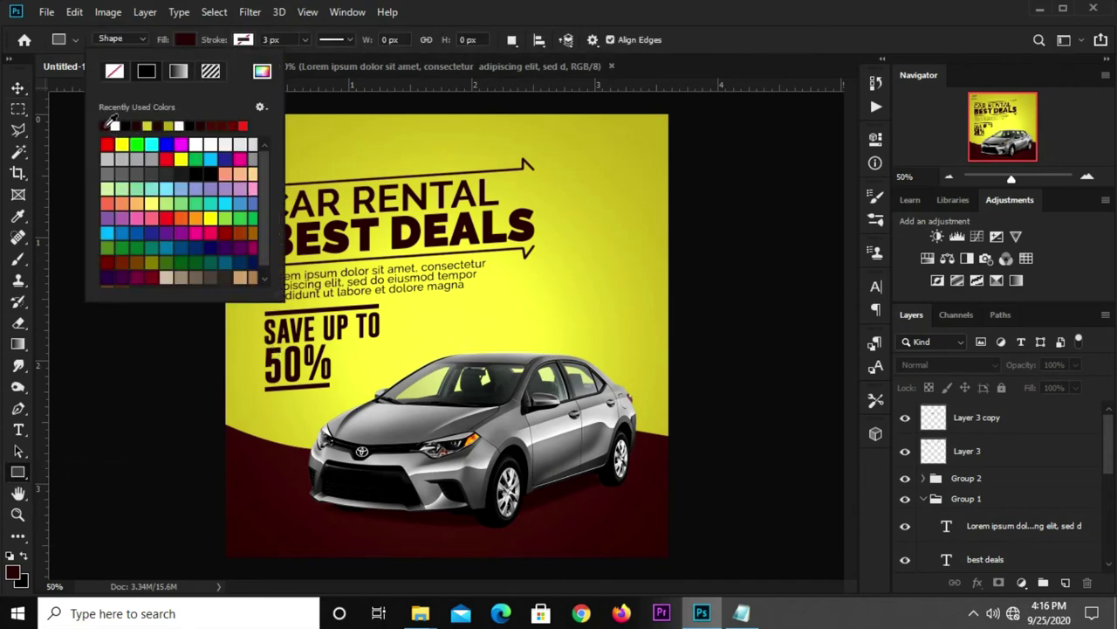
click(262, 72)
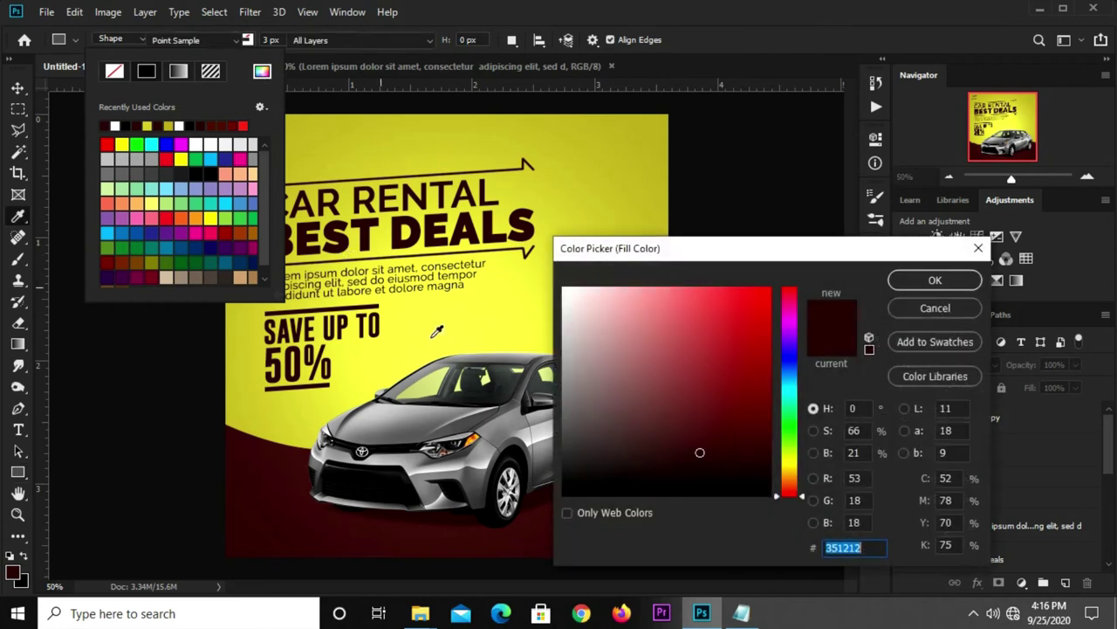
click(905, 286)
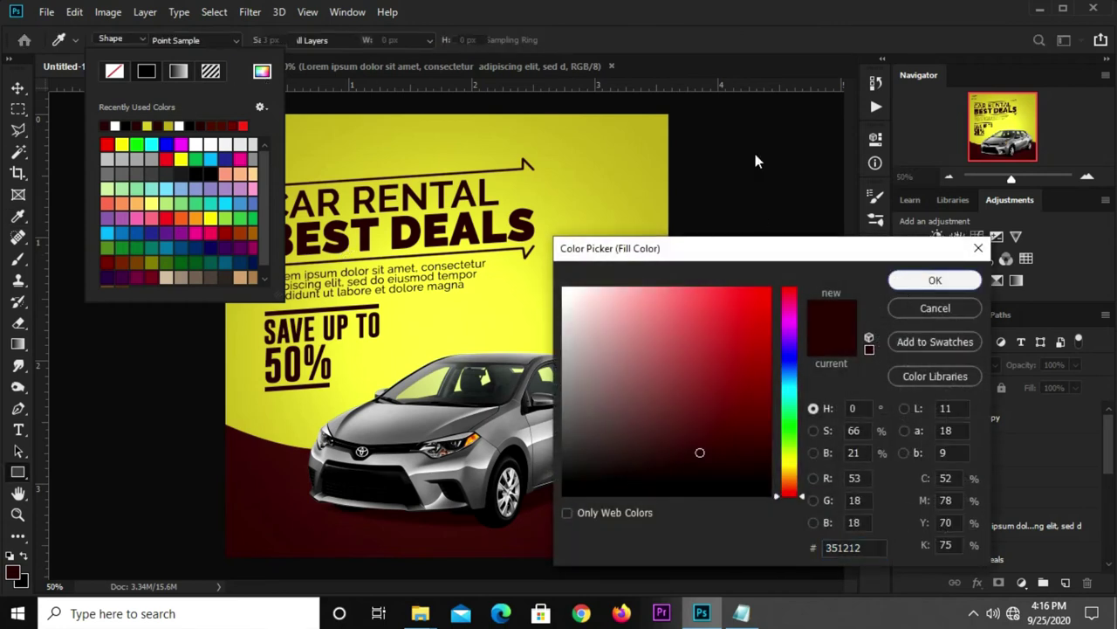
click(604, 126)
drag(572, 105, 648, 212)
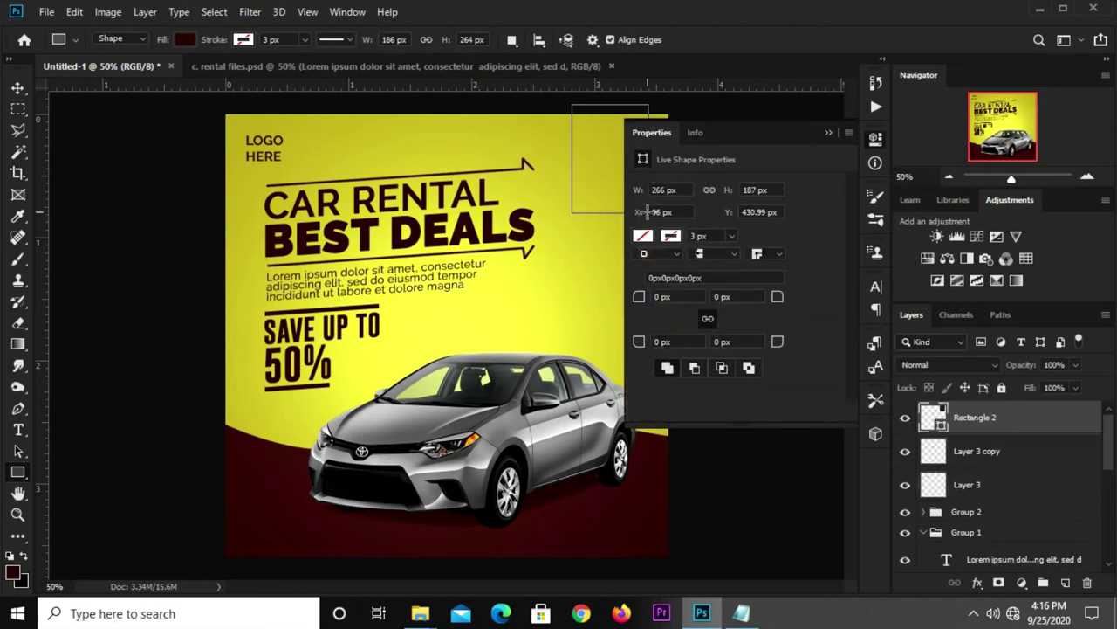
click(827, 133)
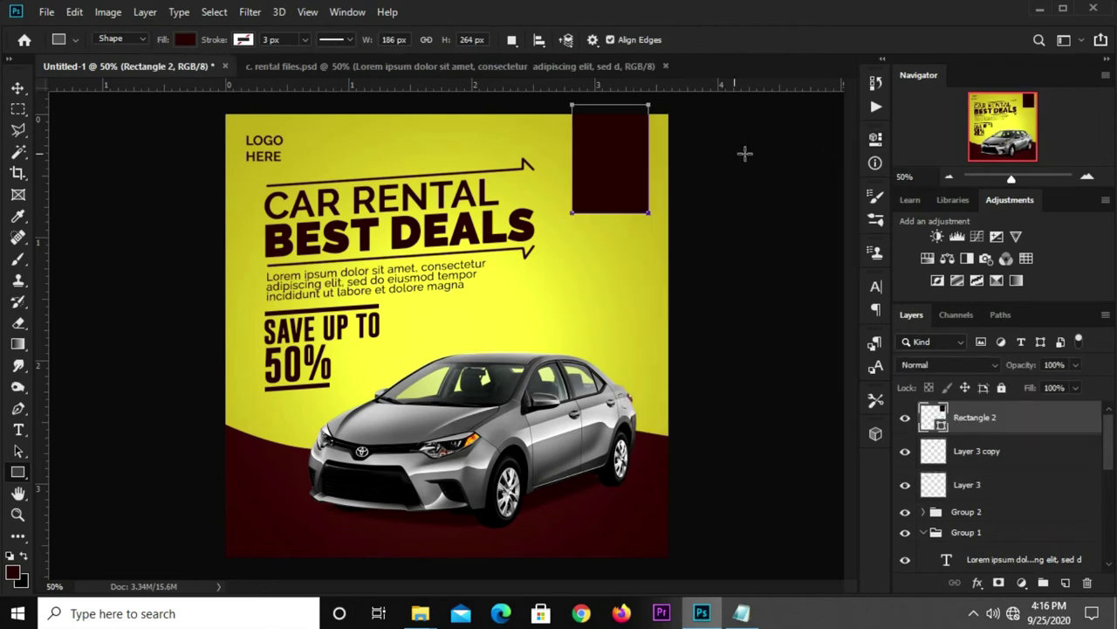
Position the rectangle and round its corners with a 70 px radius
key(v)
drag(601, 167, 610, 175)
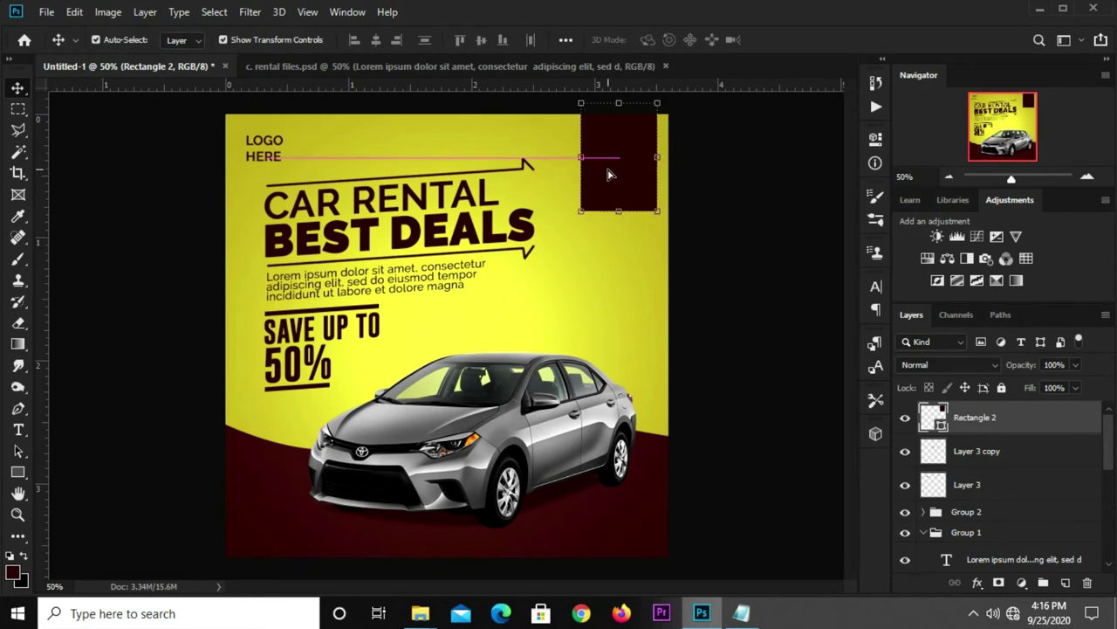
key(Left)
key(Left)
key(Left)
key(Left)
key(Left)
key(Left)
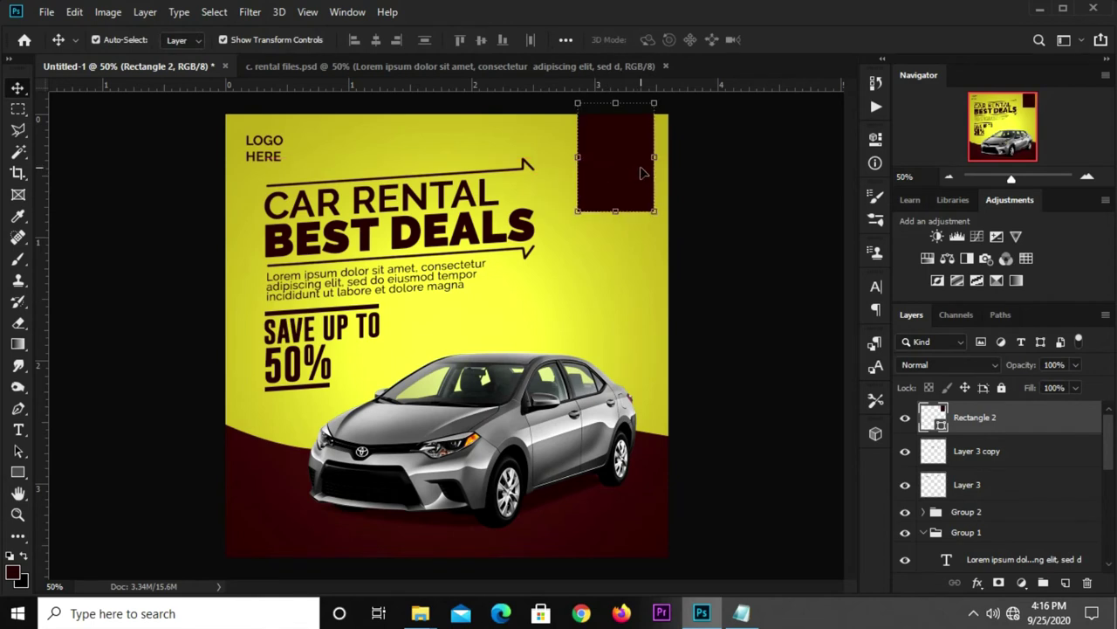
click(876, 139)
mouse_move(779, 297)
mouse_down()
mouse_move(821, 295)
mouse_move(802, 303)
mouse_up()
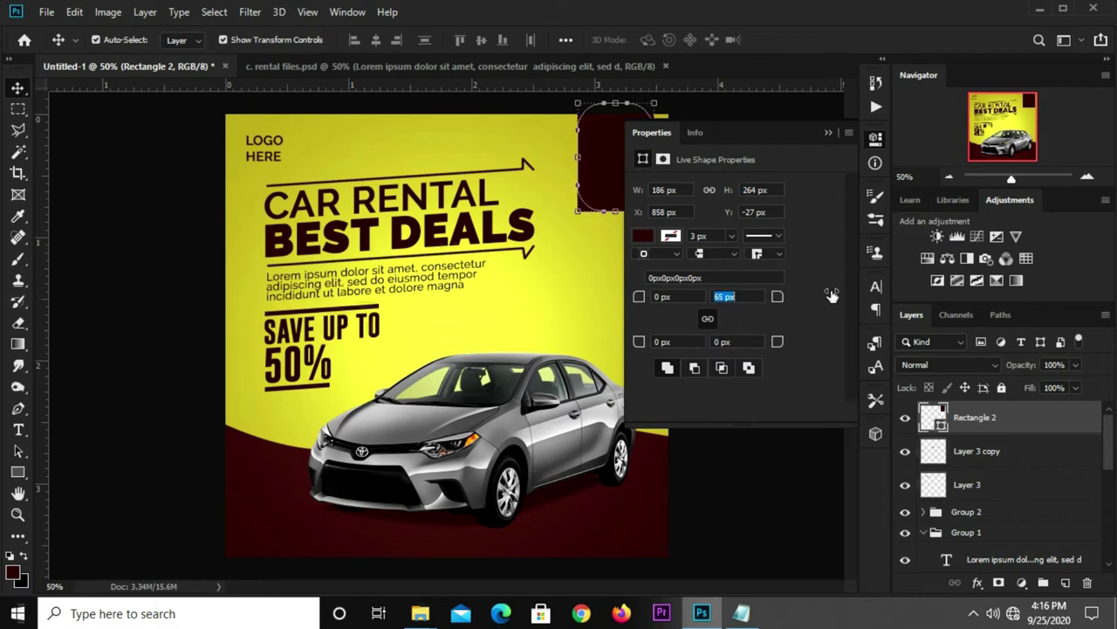
click(740, 296)
key(Return)
click(827, 134)
Stretch the rounded rectangle up past the top edge to form a hanging tab
key(ctrl+0)
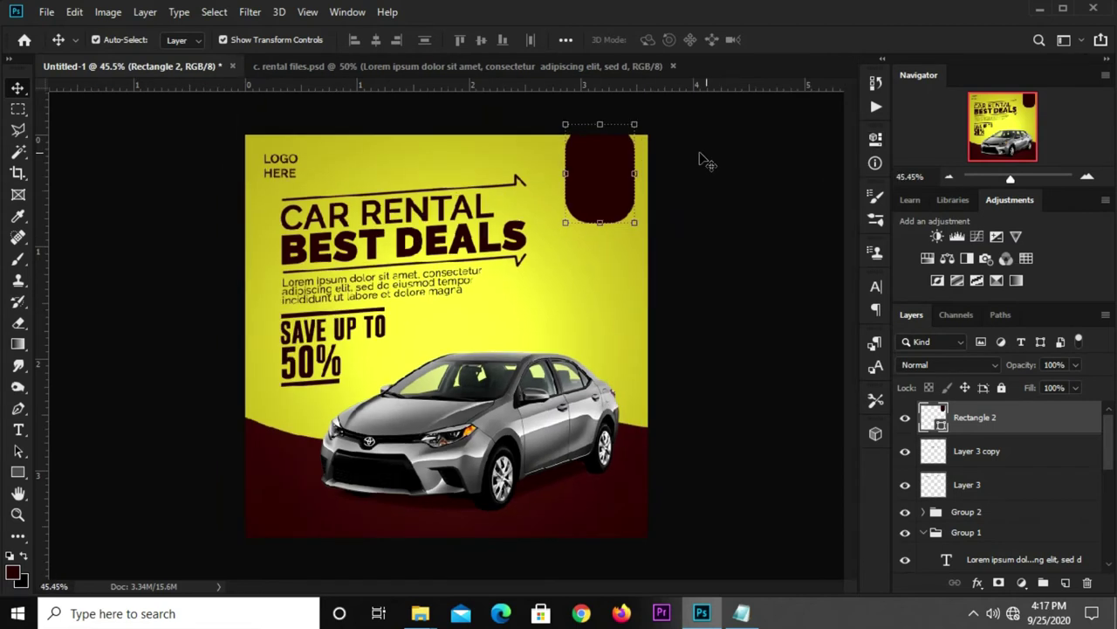
key(ctrl+plus)
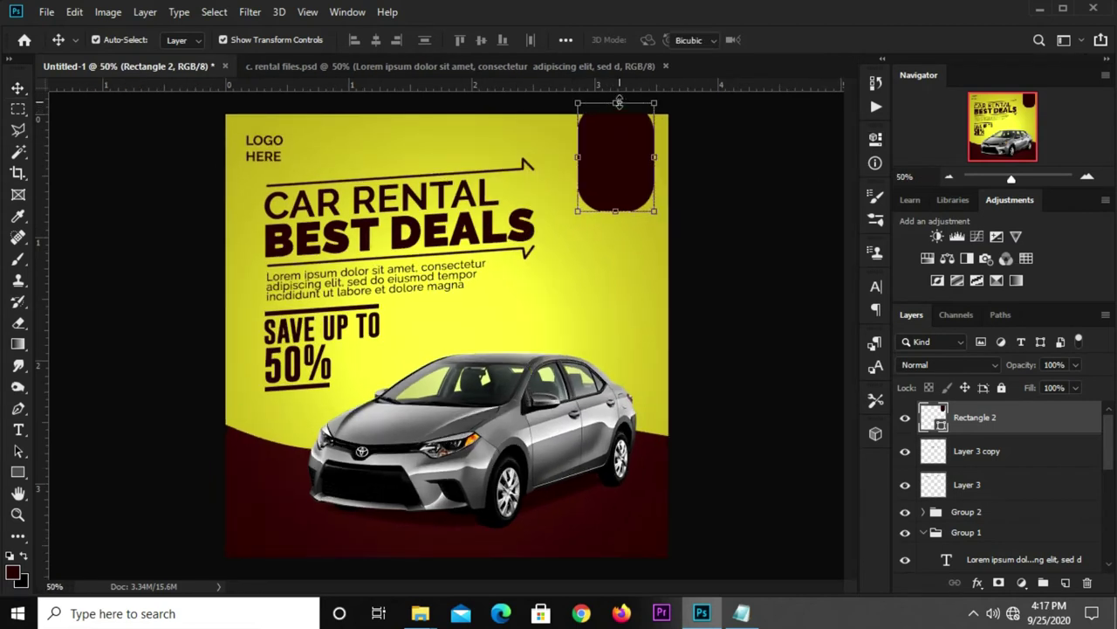
key(ctrl+t)
drag(616, 103, 625, 85)
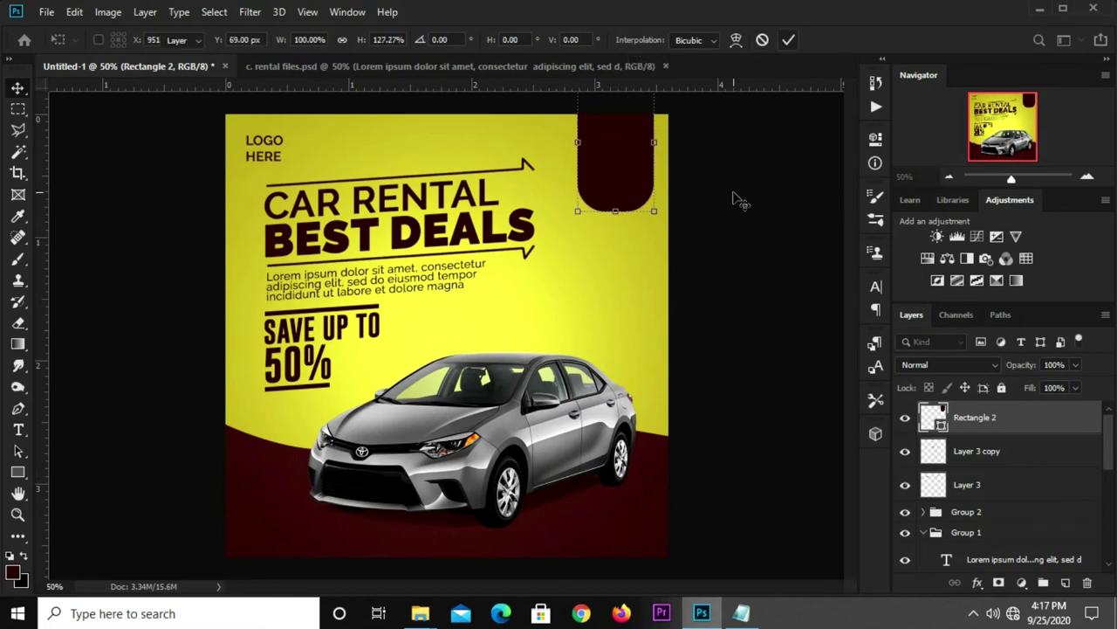
key(Return)
click(611, 170)
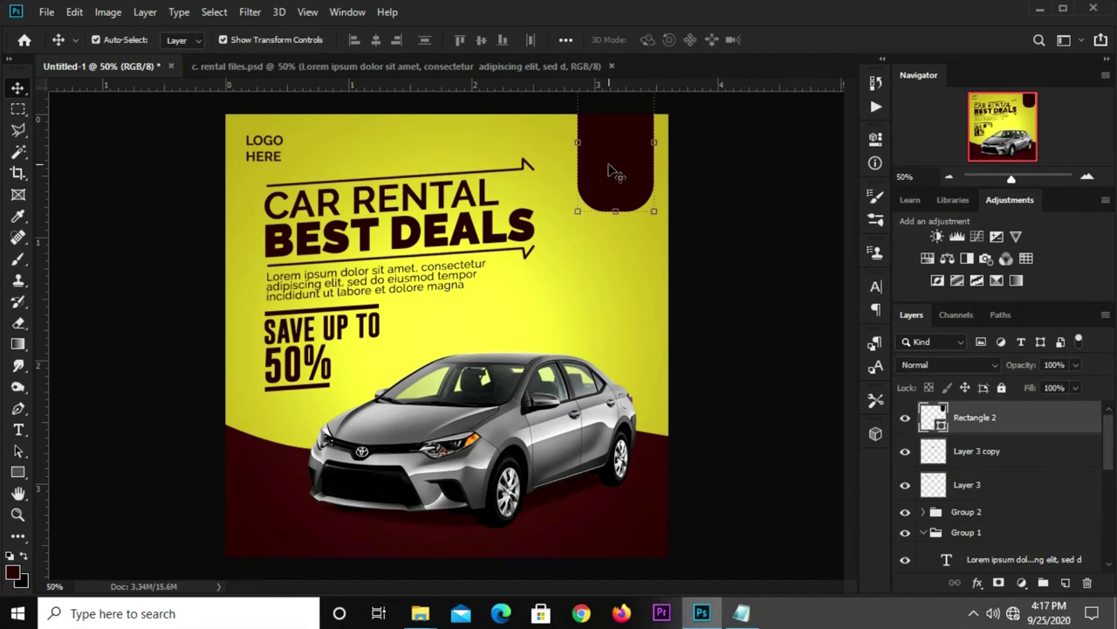
drag(641, 180, 639, 180)
click(711, 186)
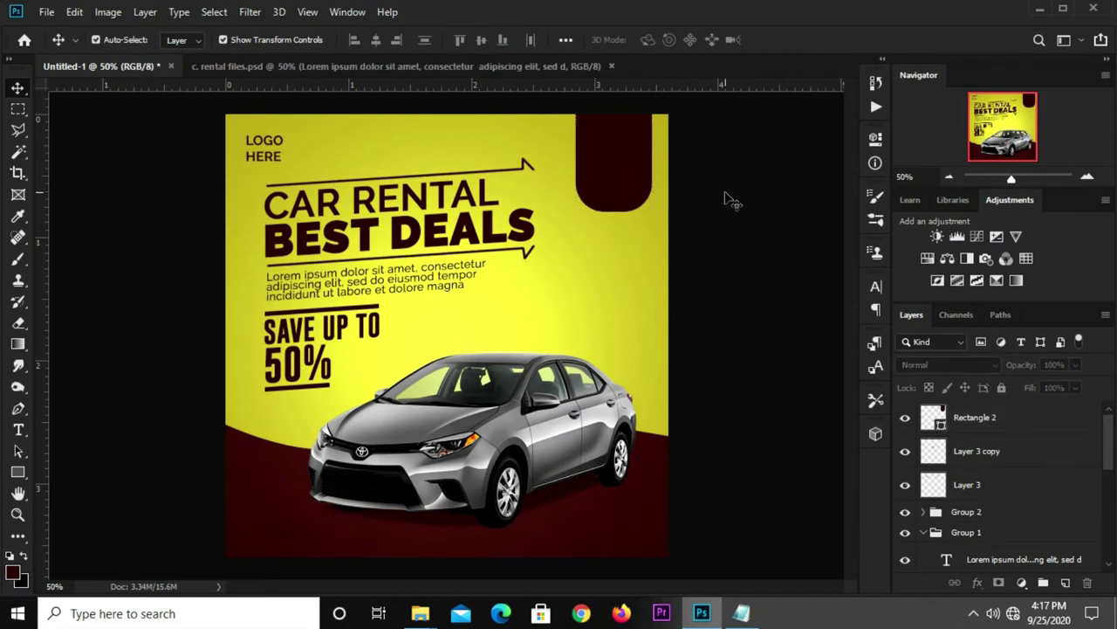
Copy the word 'hours' from the Notepad ad text
click(741, 613)
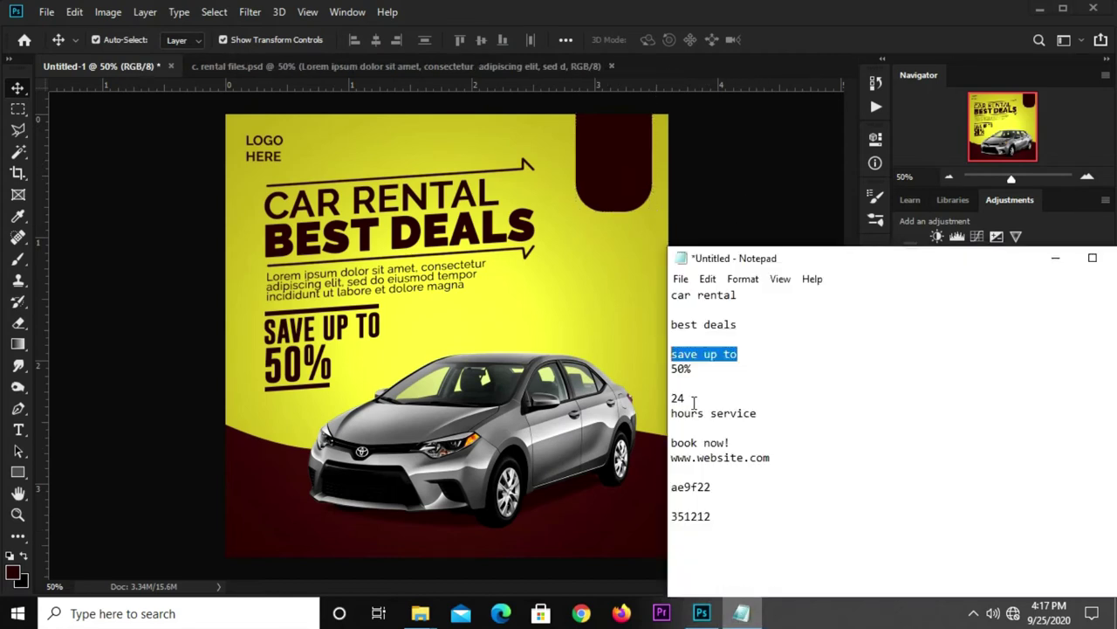
double_click(690, 414)
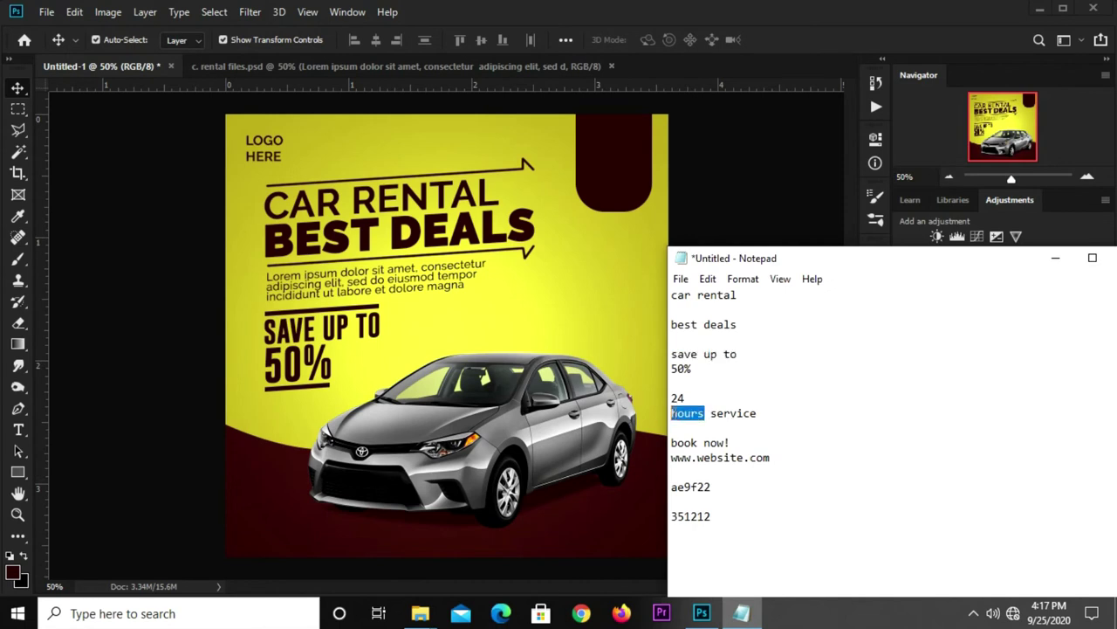
right_click(683, 414)
click(724, 218)
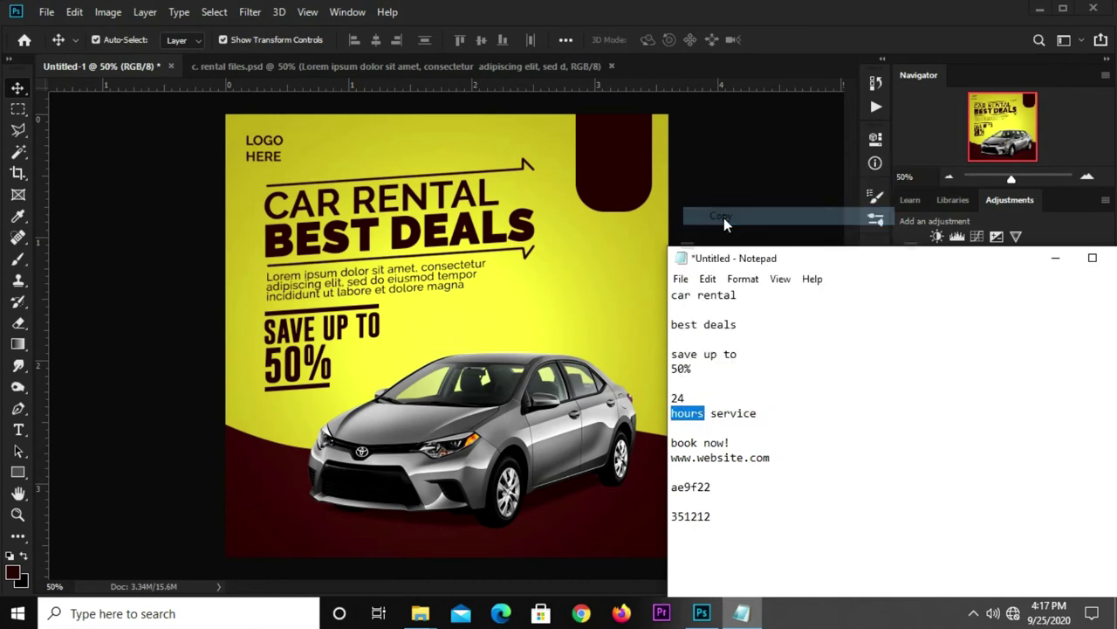
click(804, 44)
click(17, 430)
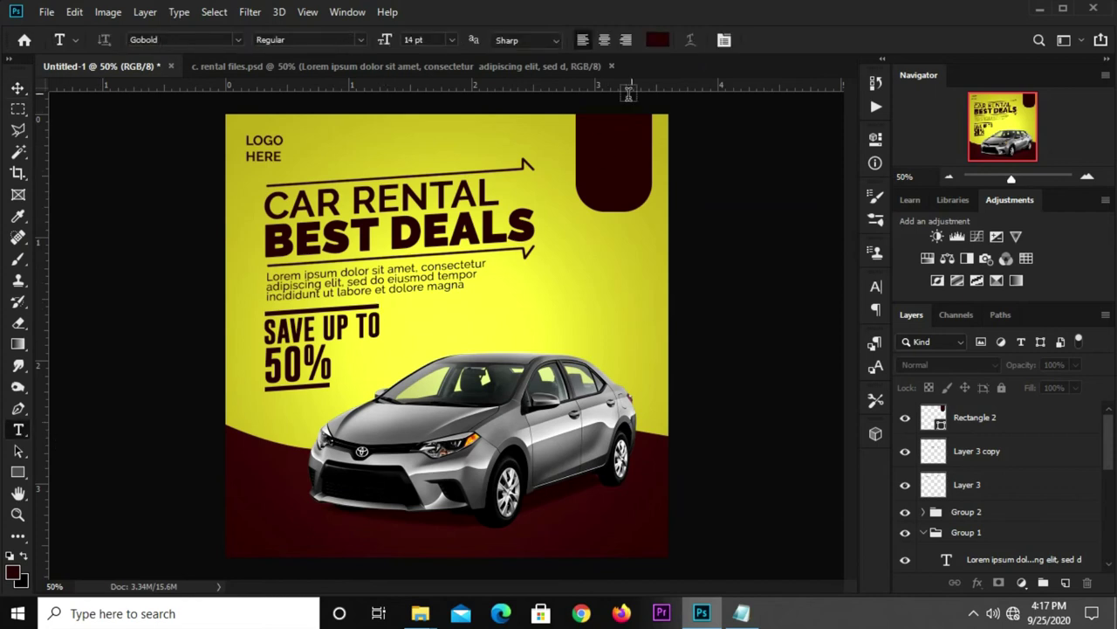
Type a white (#ffffff) HOURS text line just below the maroon tab
click(657, 40)
text(ffffff)
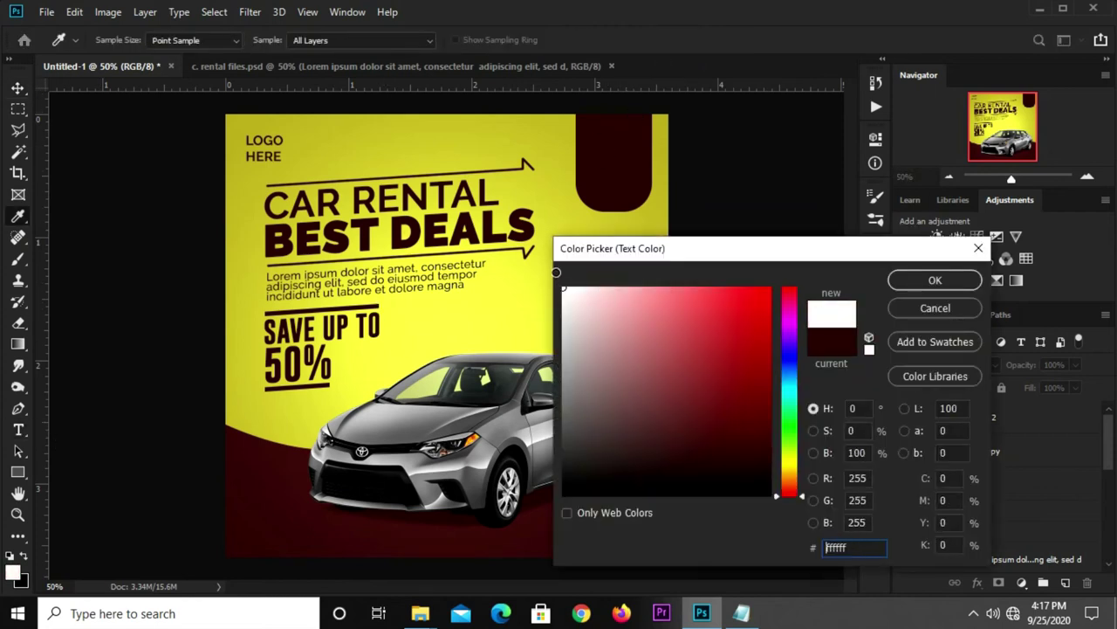
click(935, 279)
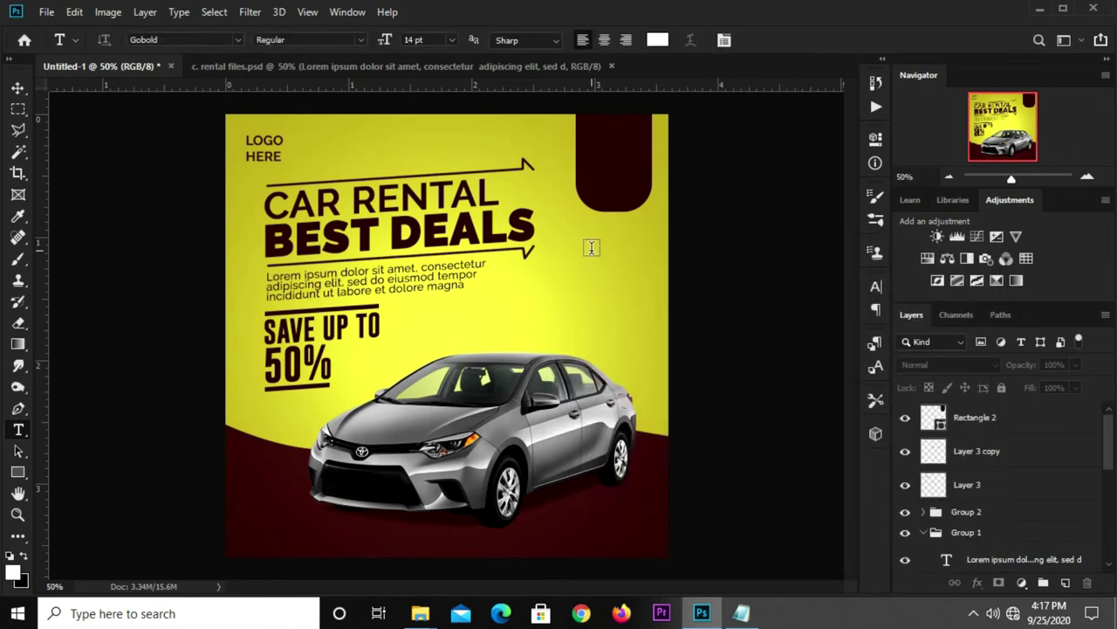
click(591, 248)
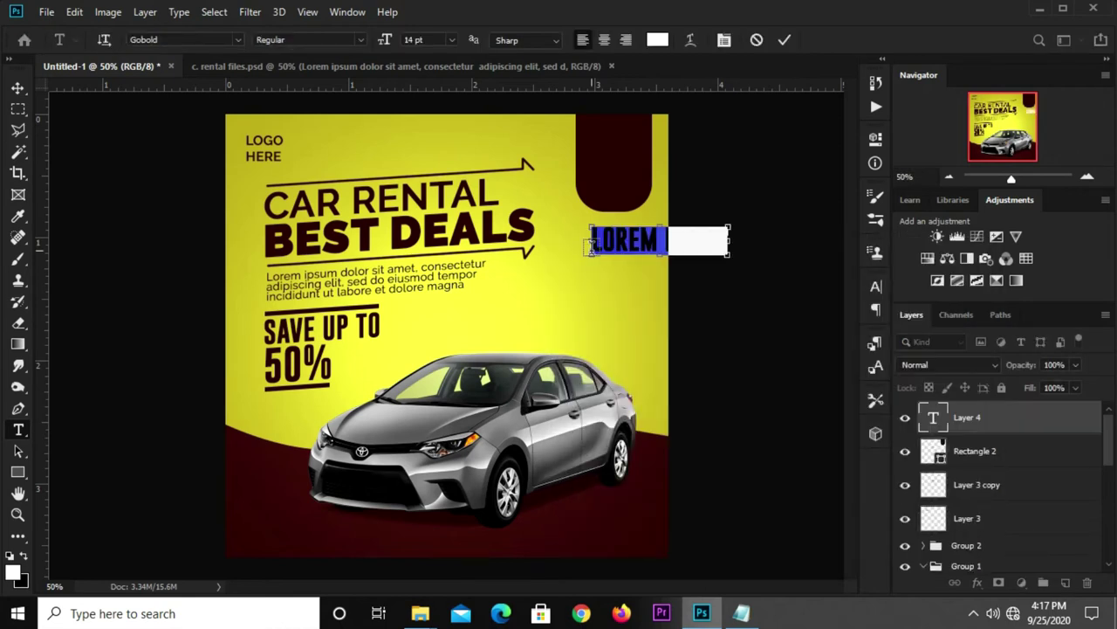
text(HOURS)
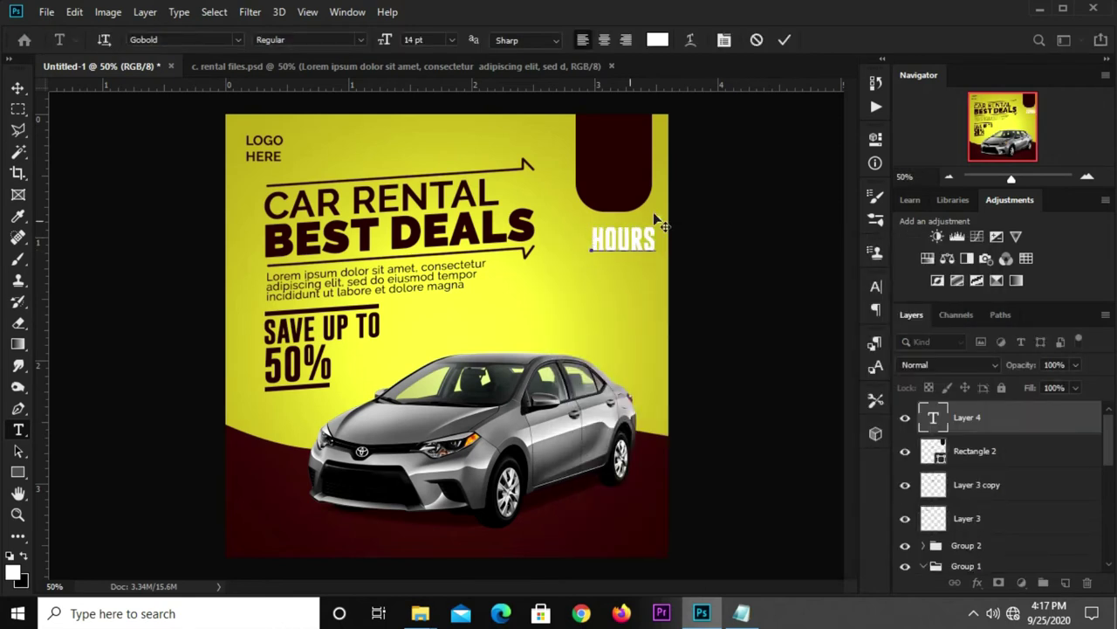
click(782, 45)
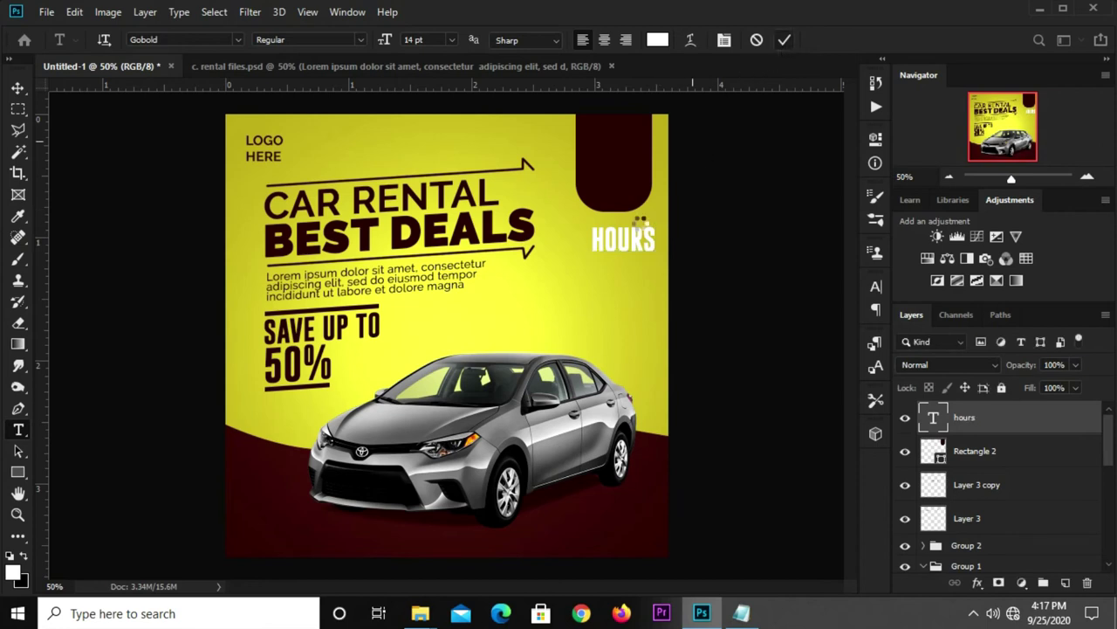
Duplicate HOURS up into the maroon tab, retype it as 24, and enlarge it
key(v)
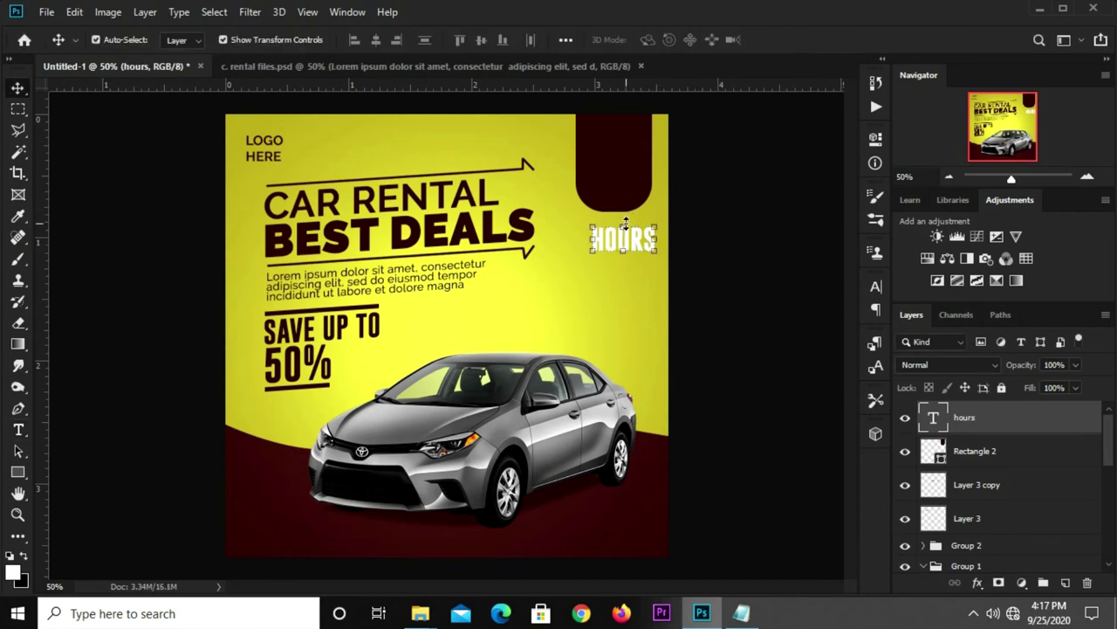
drag(635, 247, 625, 147)
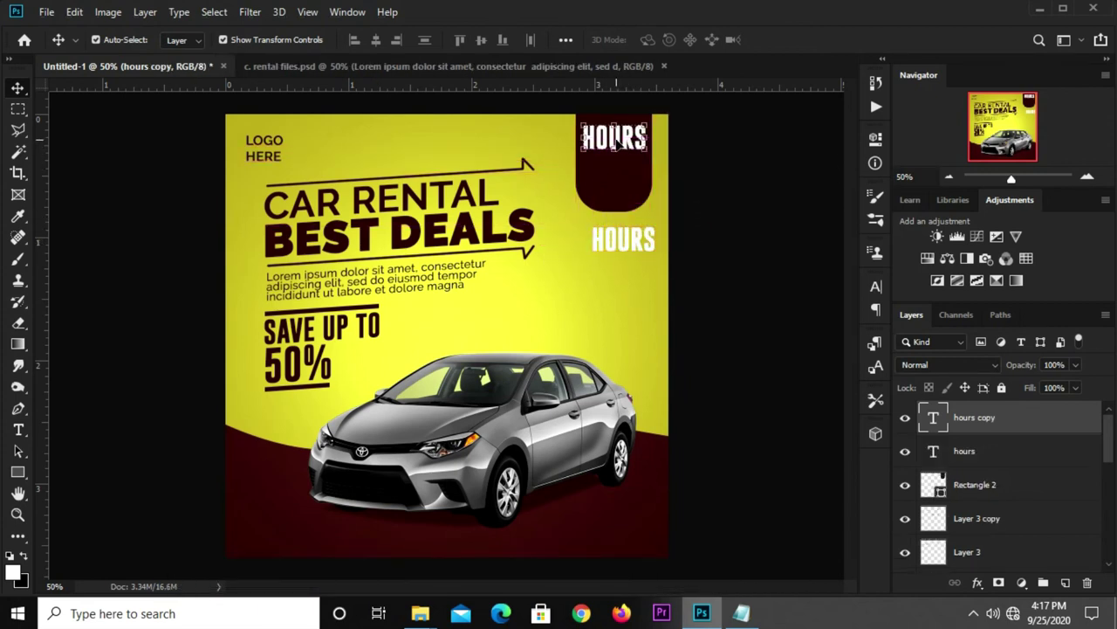
double_click(616, 140)
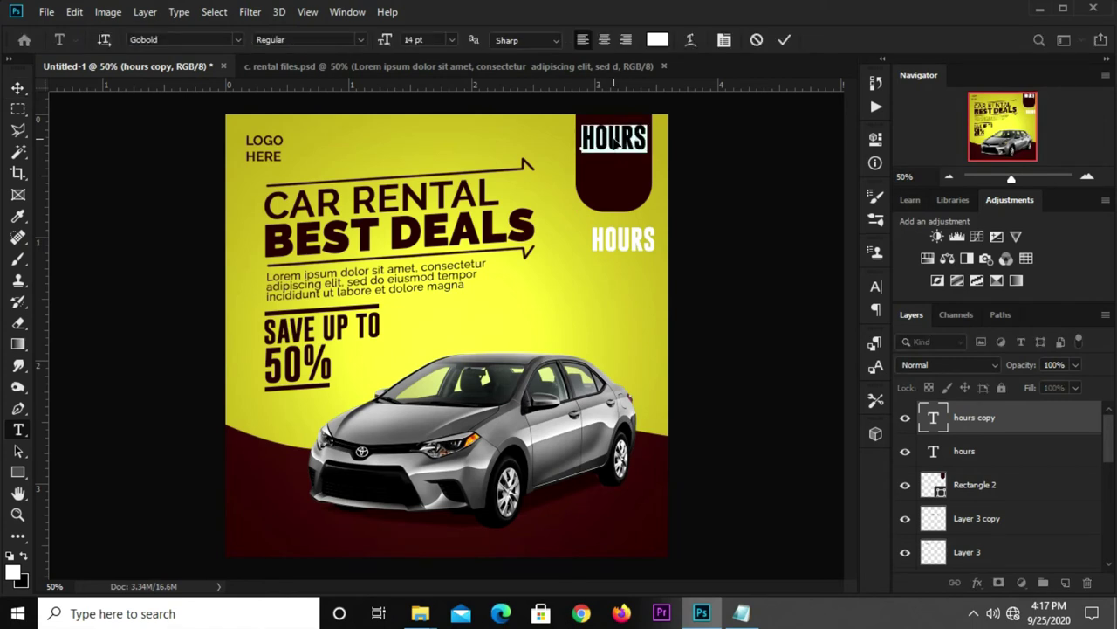
text(24)
click(784, 39)
key(v)
mouse_move(618, 146)
mouse_down()
mouse_move(639, 174)
mouse_move(619, 155)
mouse_up()
key(Return)
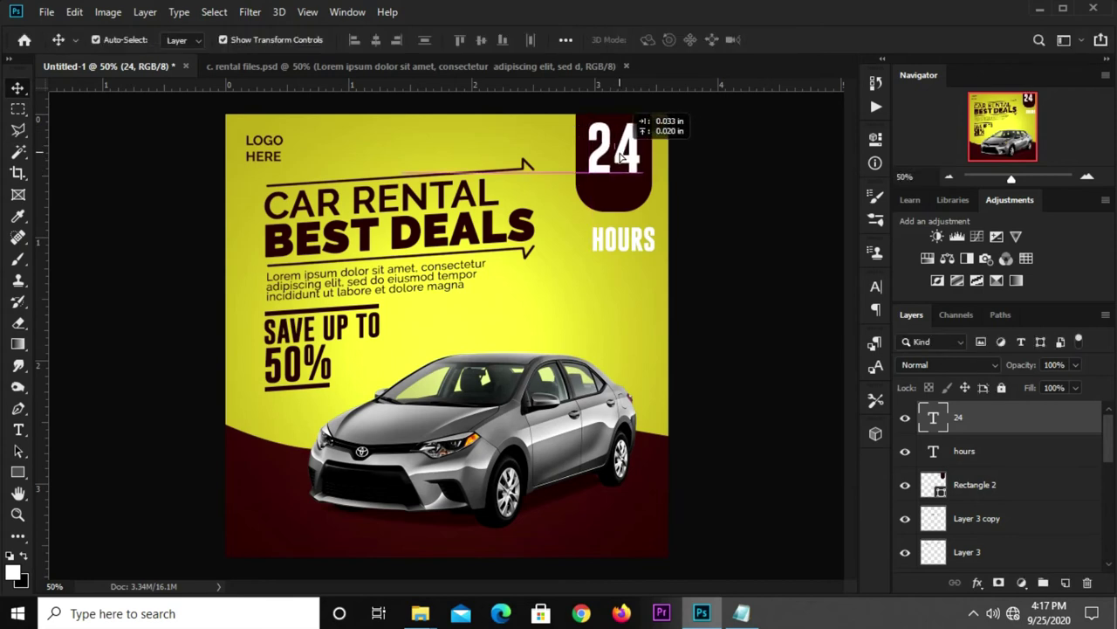
click(709, 185)
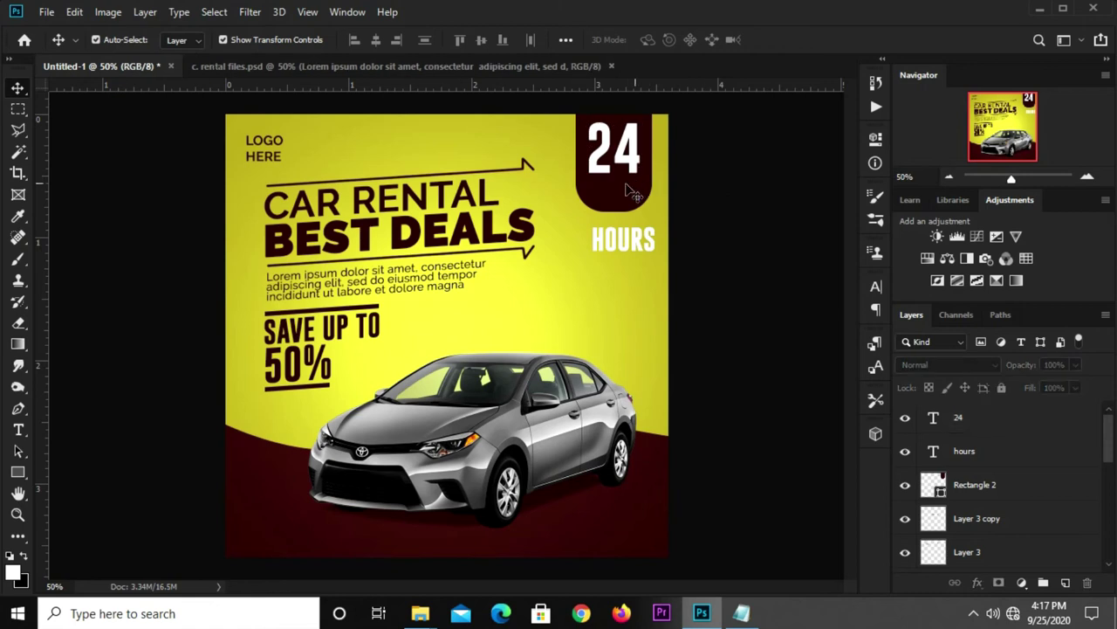
click(625, 247)
Set HOURS to Raleway Bold and move it beneath the 24 inside the badge
click(875, 288)
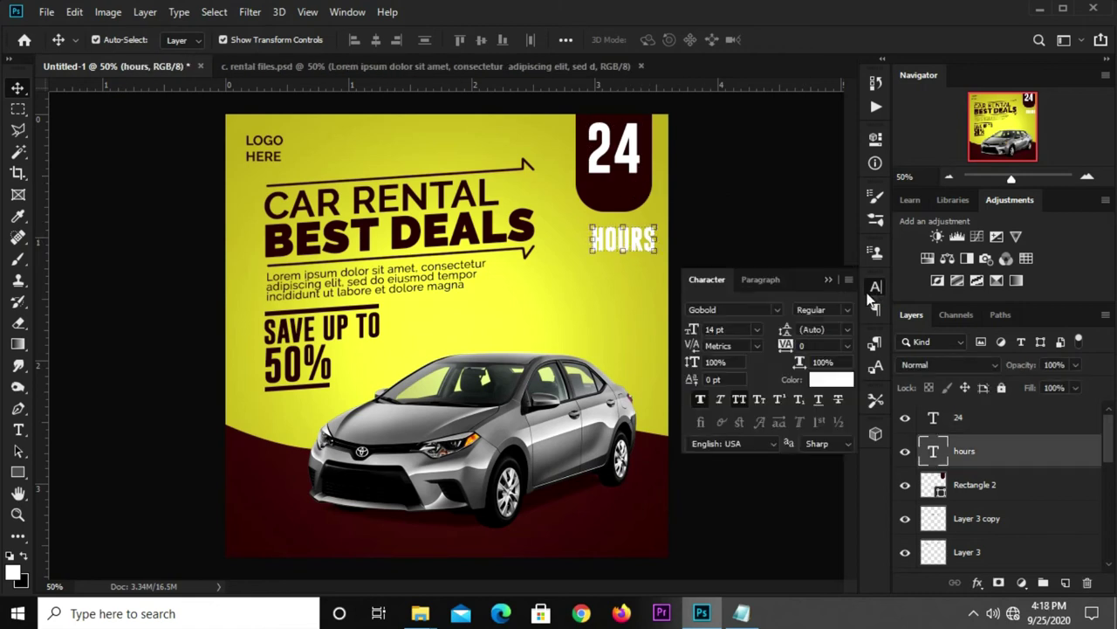
click(775, 310)
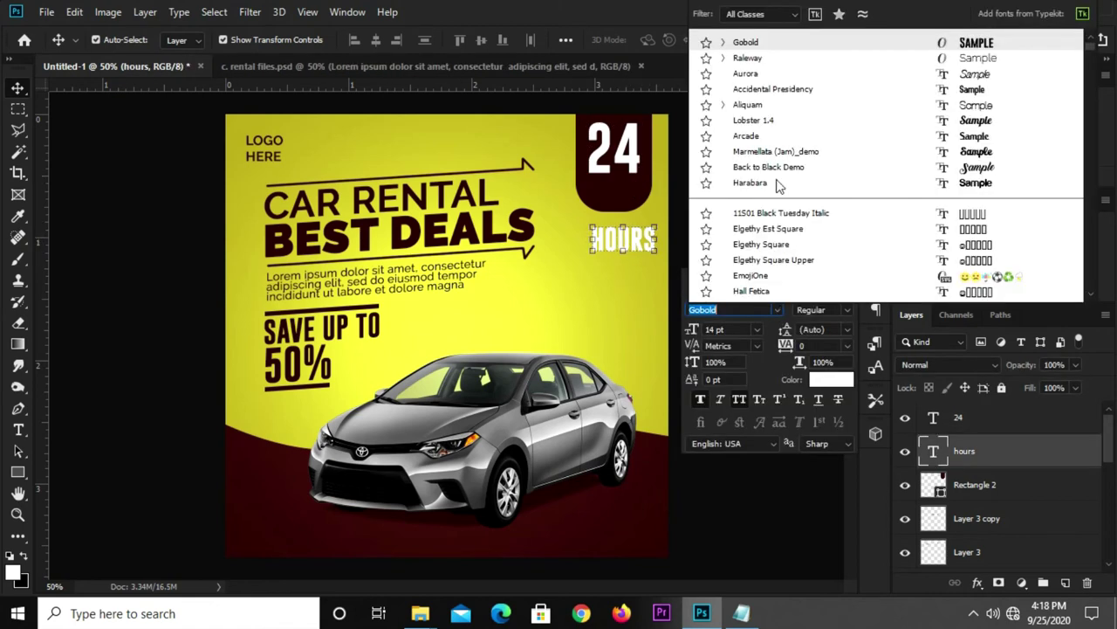
click(748, 58)
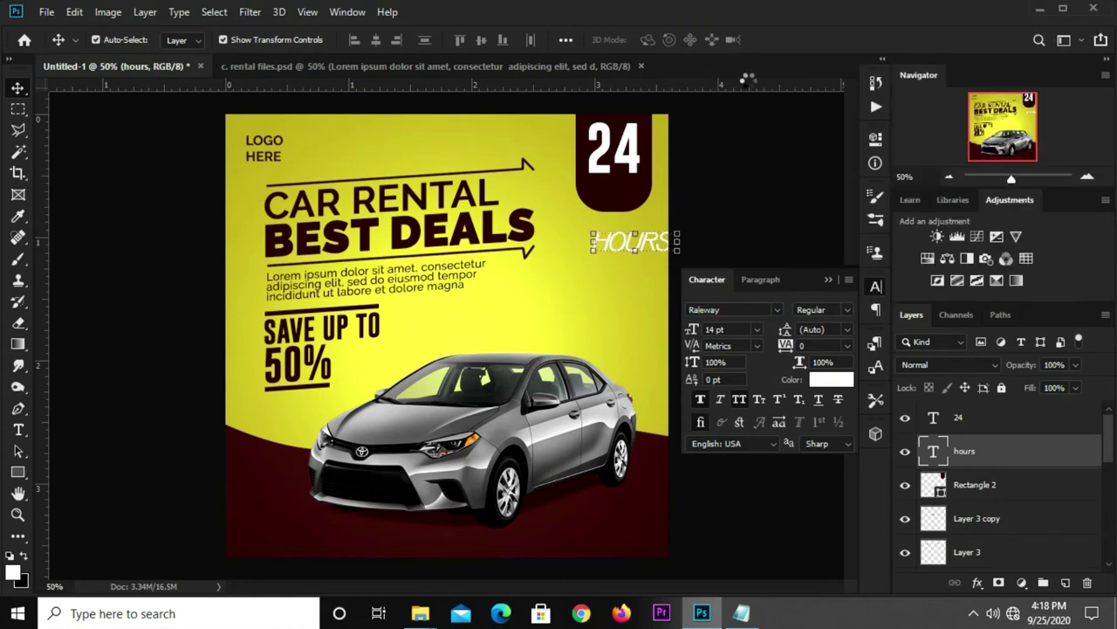
click(845, 310)
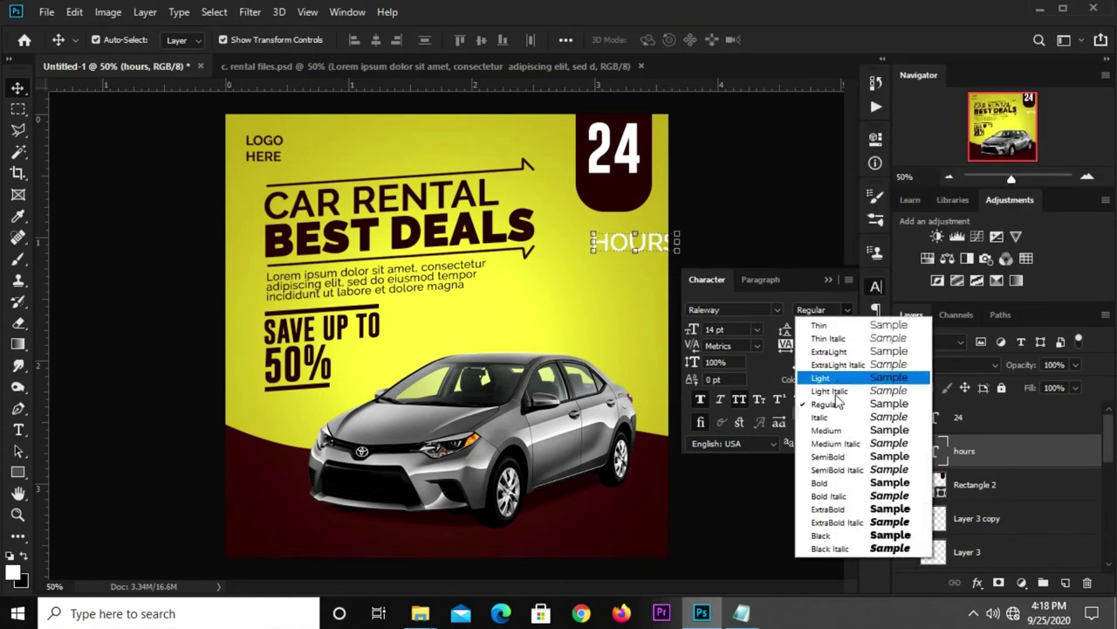
click(834, 483)
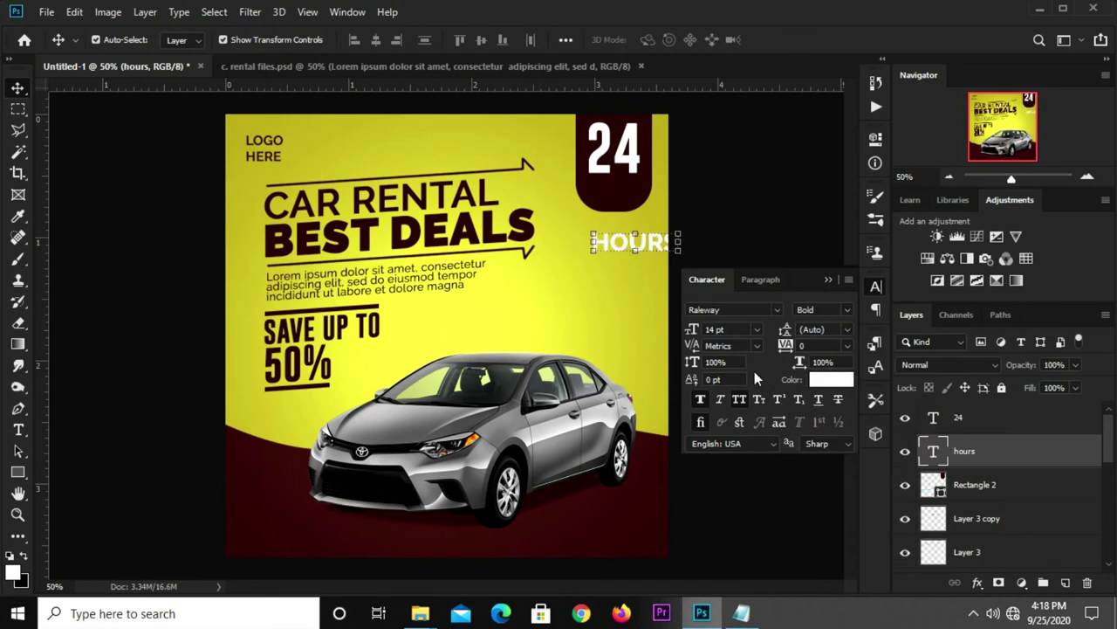
mouse_move(649, 247)
mouse_down()
mouse_move(646, 189)
mouse_move(682, 191)
mouse_move(643, 189)
mouse_up()
key(Return)
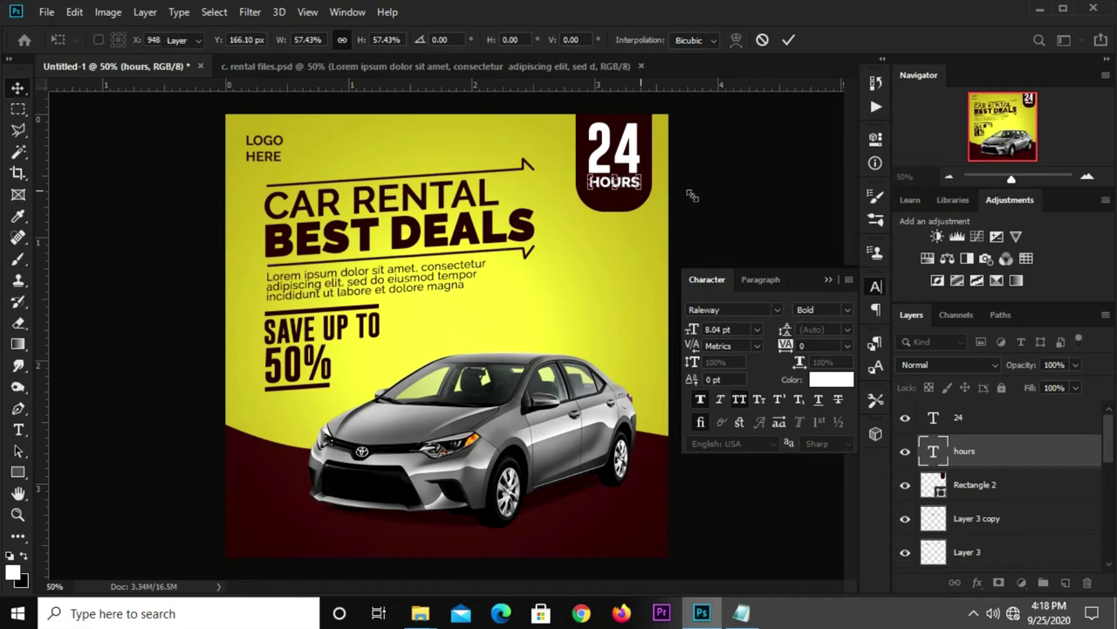
Duplicate HOURS just below itself and retype the copy as SERVICE
click(636, 208)
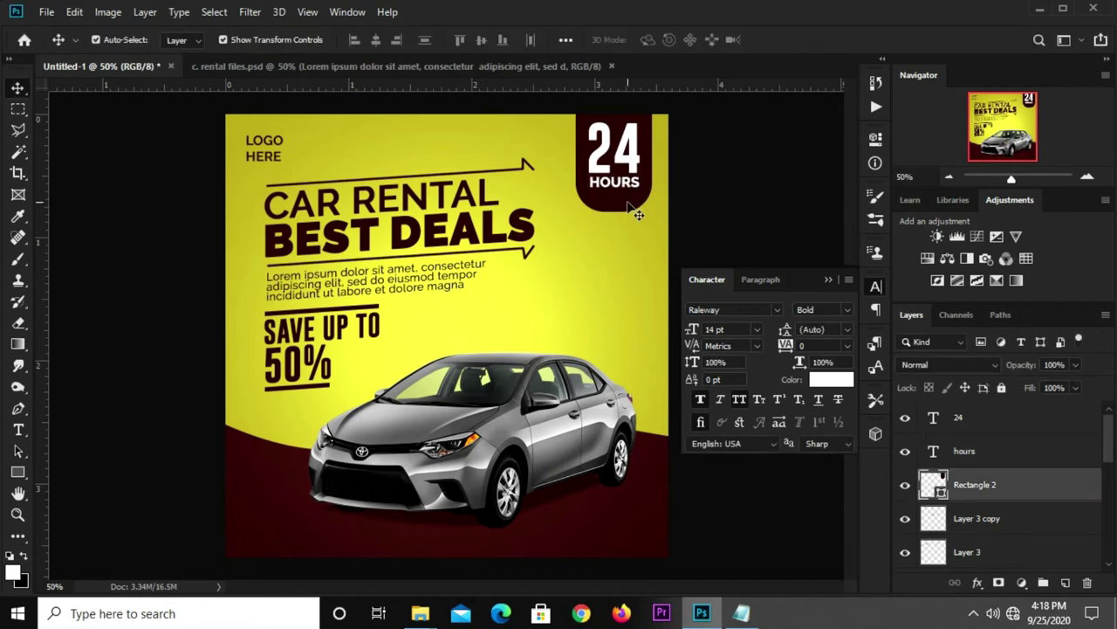
click(622, 189)
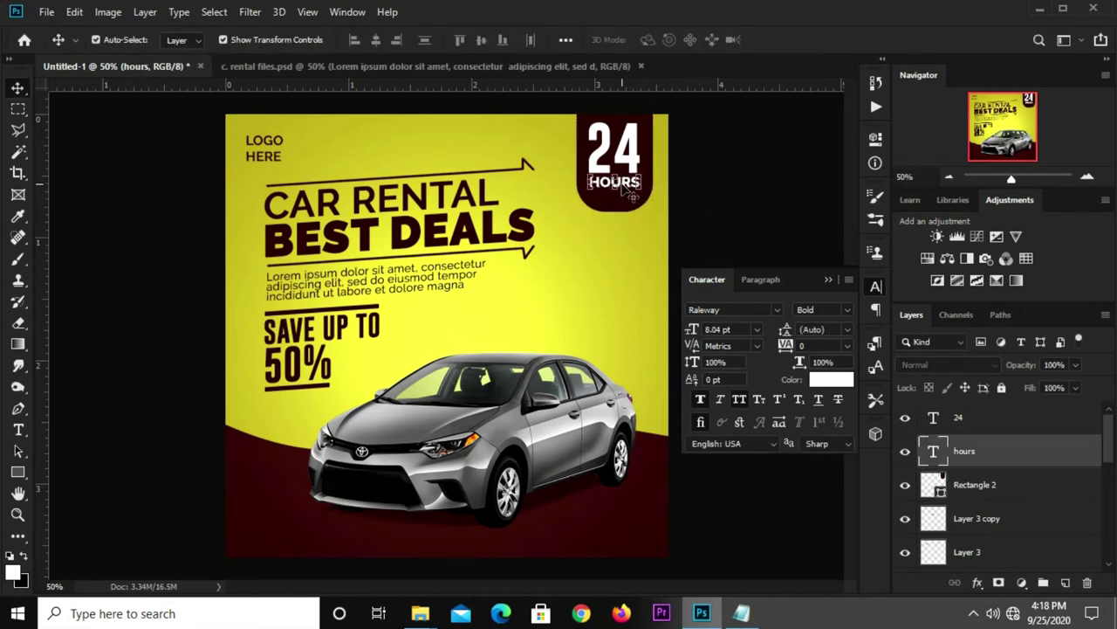
drag(629, 183, 631, 211)
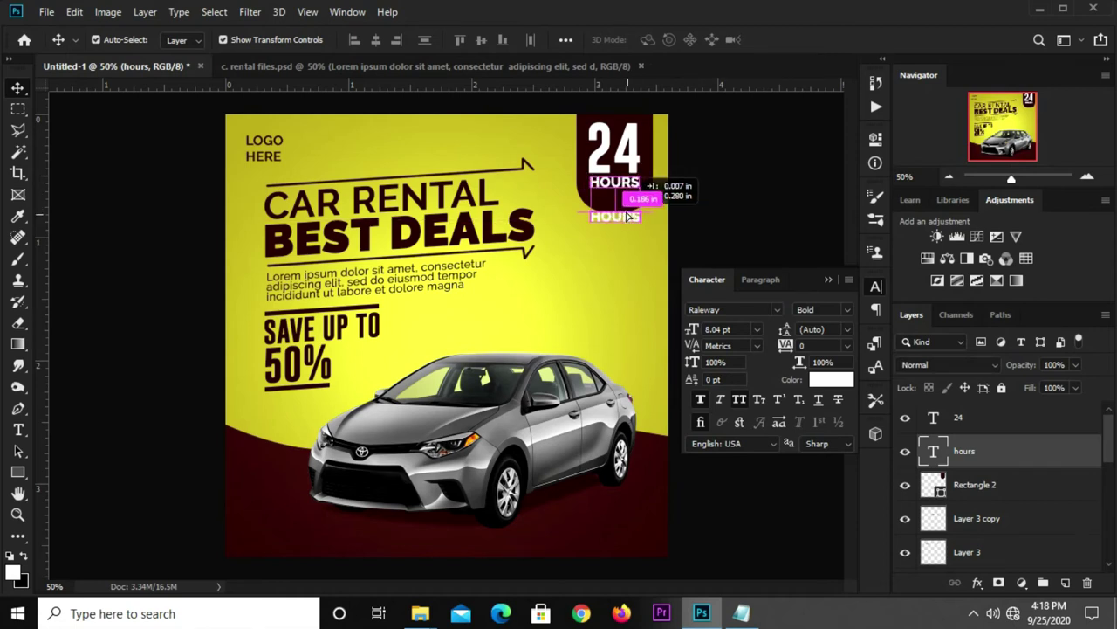
drag(631, 211, 626, 200)
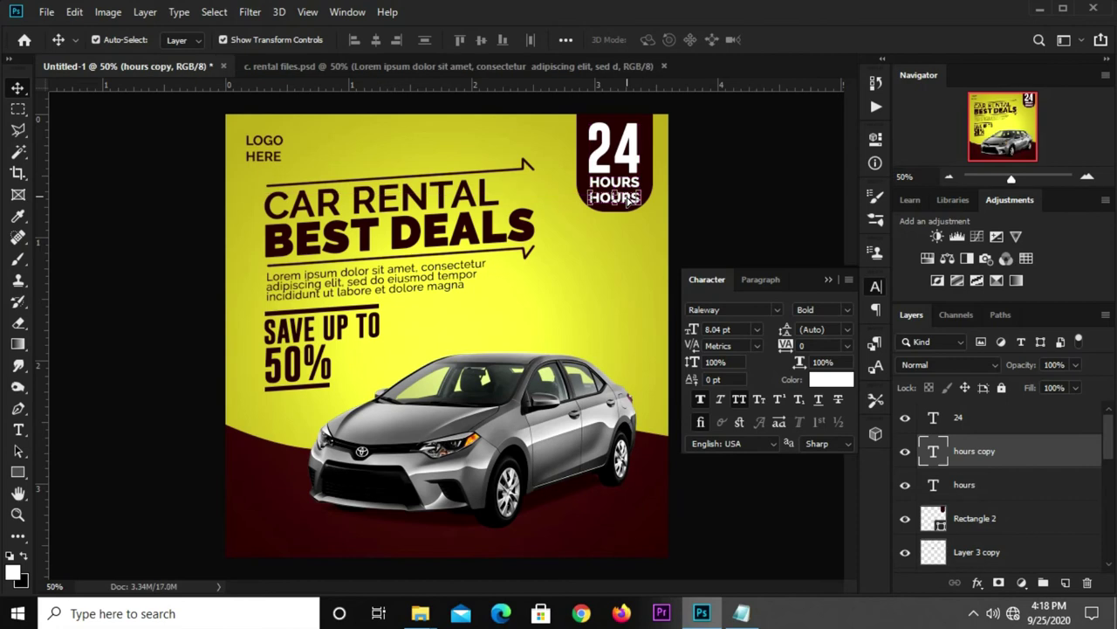
key(t)
double_click(623, 192)
text(SERVICES)
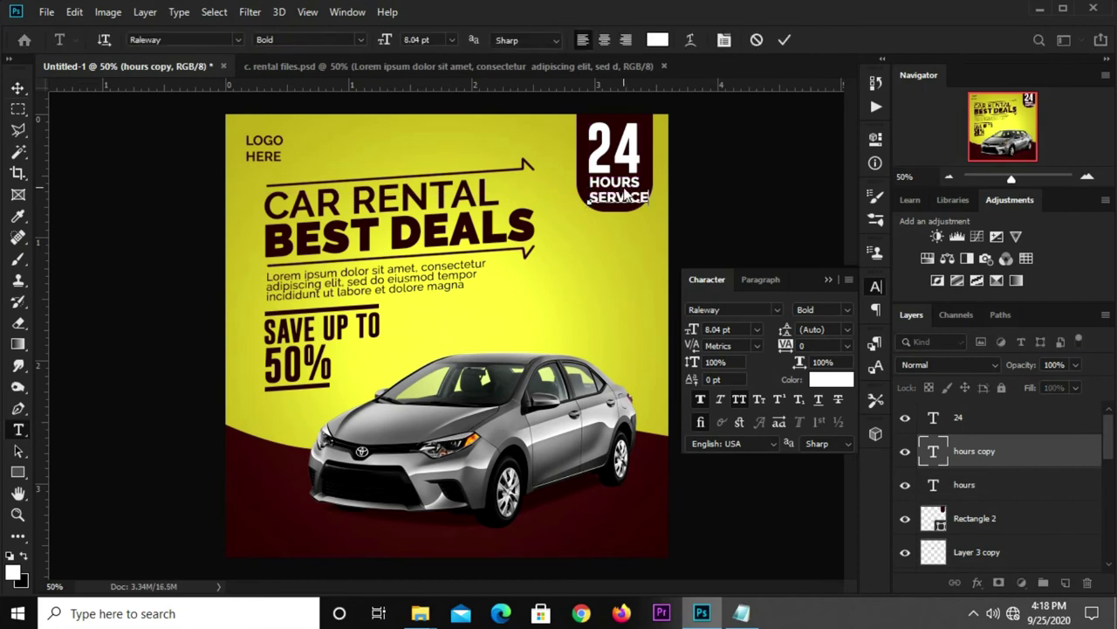
click(670, 198)
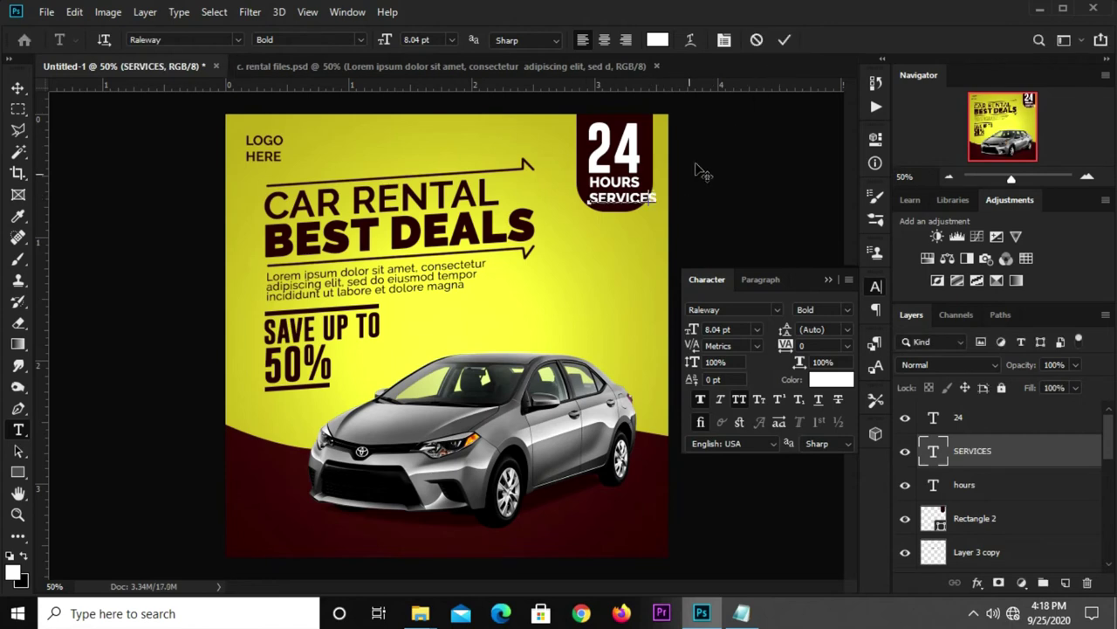
key(BackSpace)
click(785, 48)
key(v)
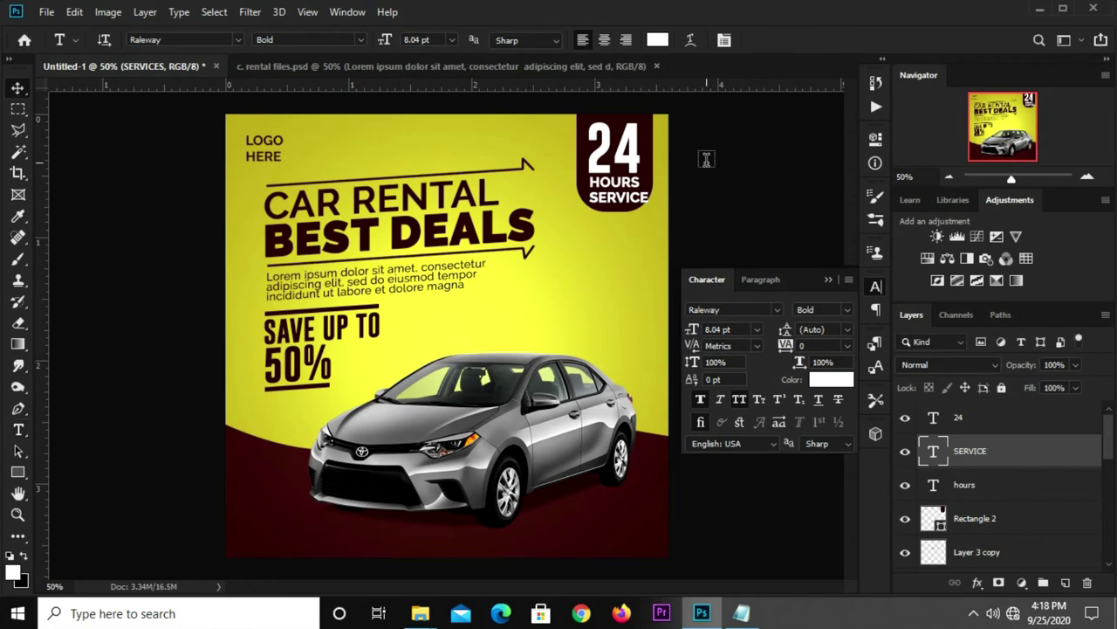
Shrink SERVICE to match the HOURS width and check its placement in the badge
key(ctrl+t)
drag(652, 204, 647, 206)
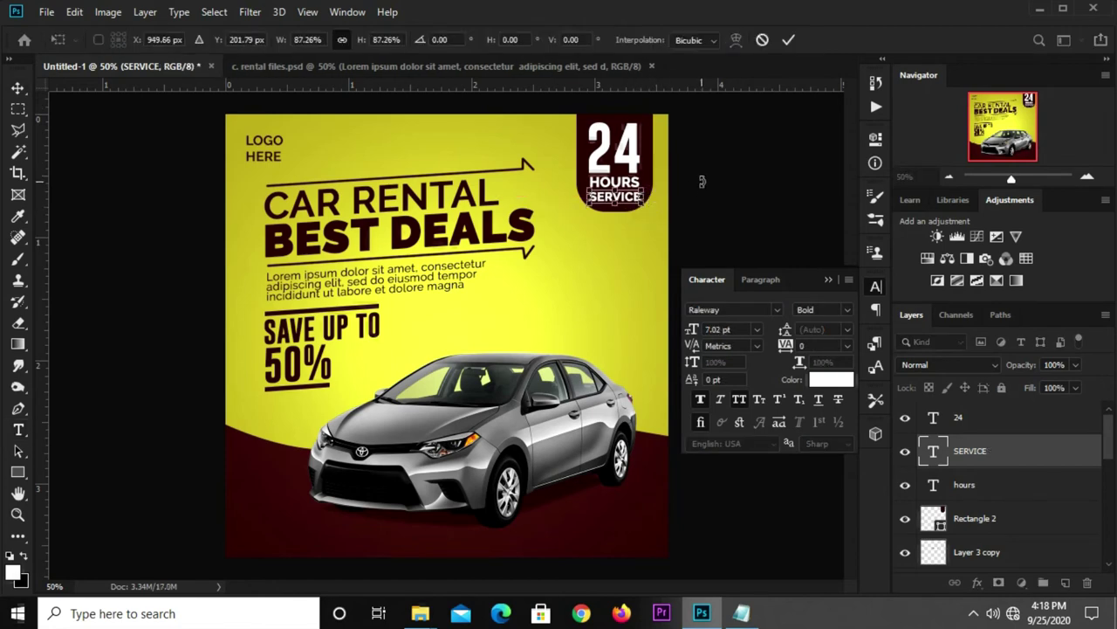
key(Return)
click(698, 188)
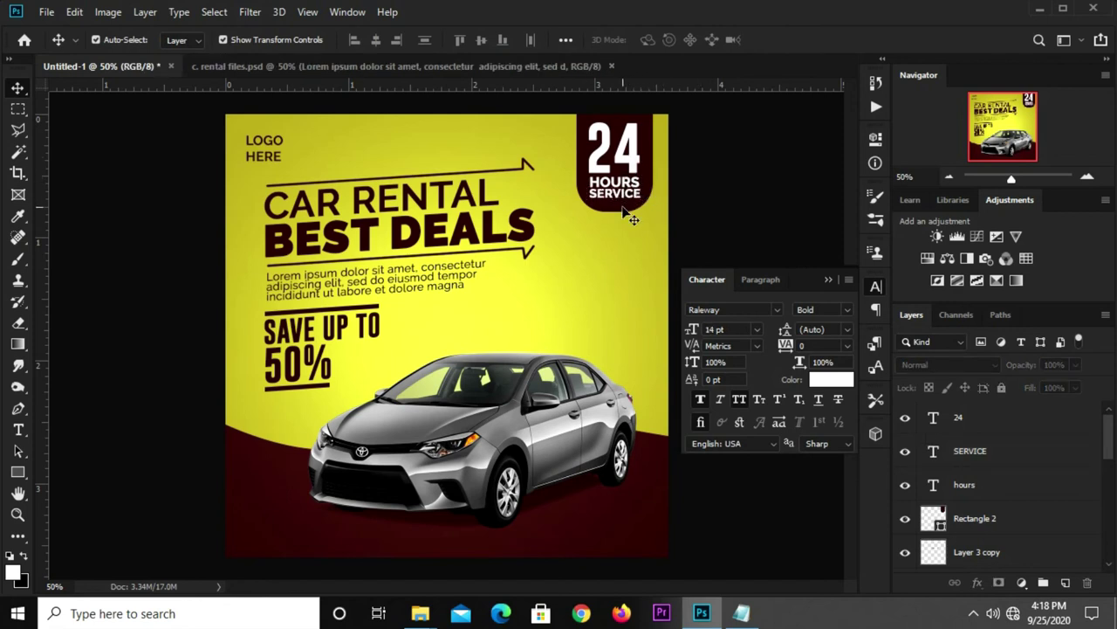
click(630, 219)
click(634, 208)
click(635, 208)
click(643, 201)
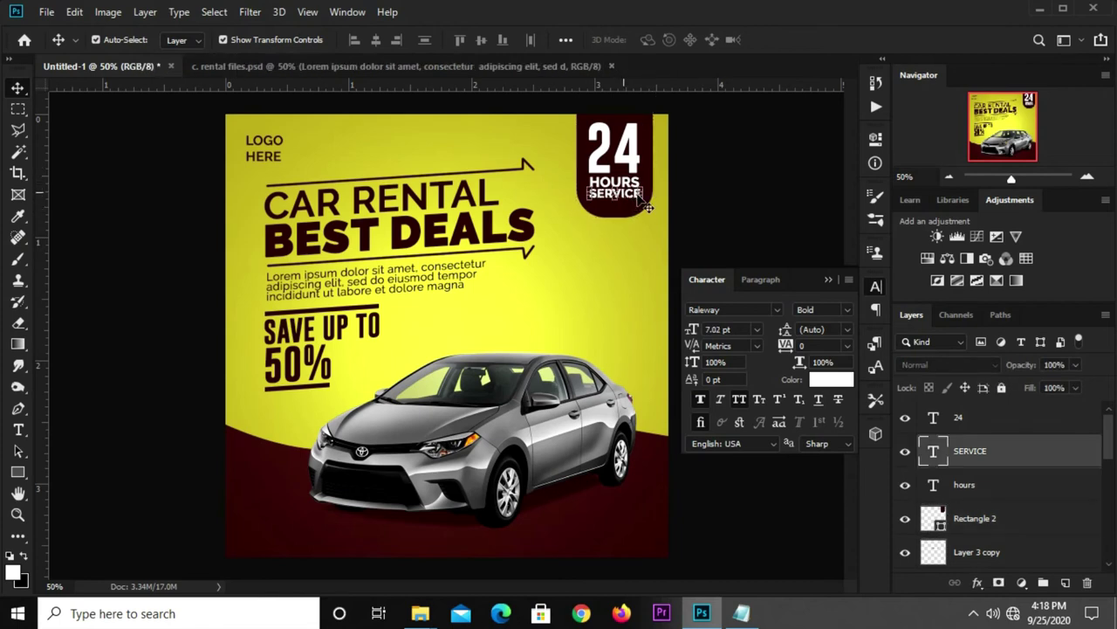
click(712, 185)
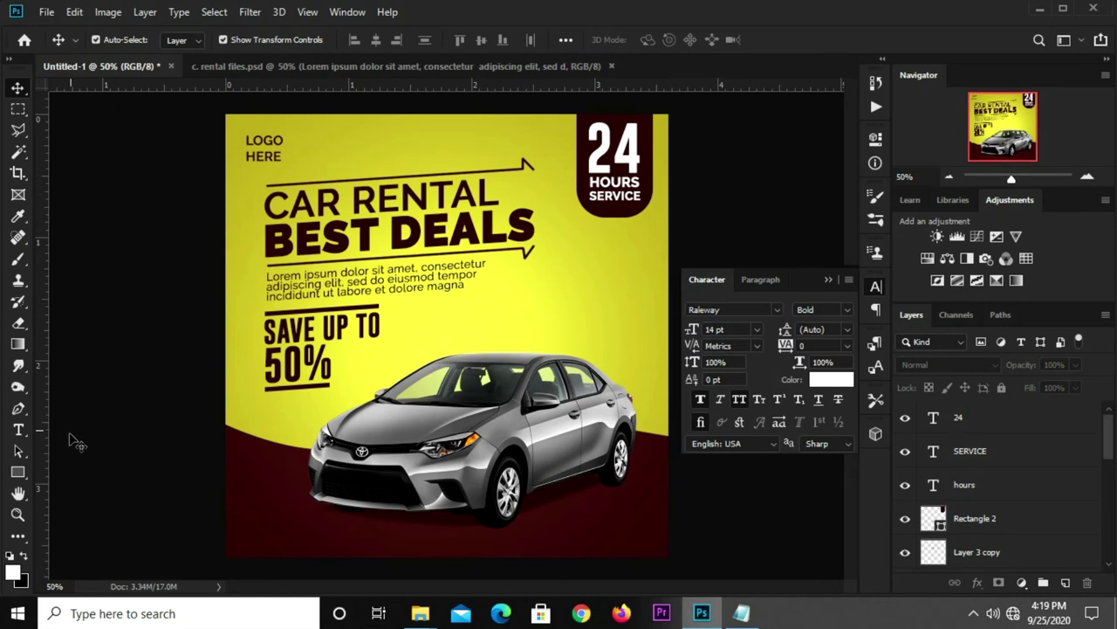
Draw a thin bar under SERVICE with a 2 px corner radius and the poster's yellow fill
drag(19, 474, 61, 481)
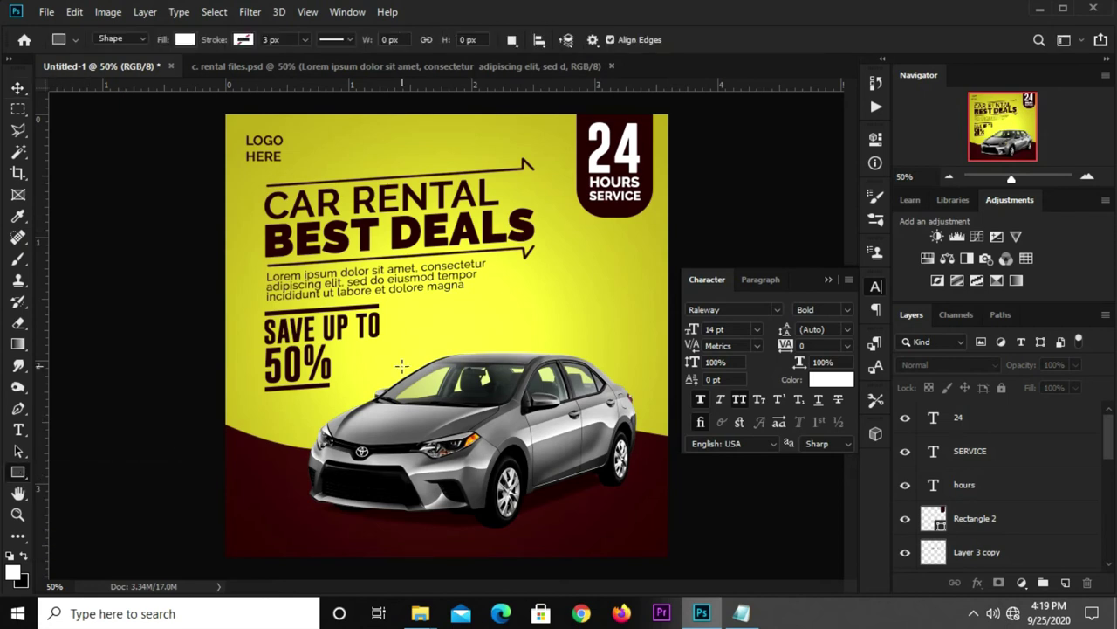
drag(591, 204, 679, 205)
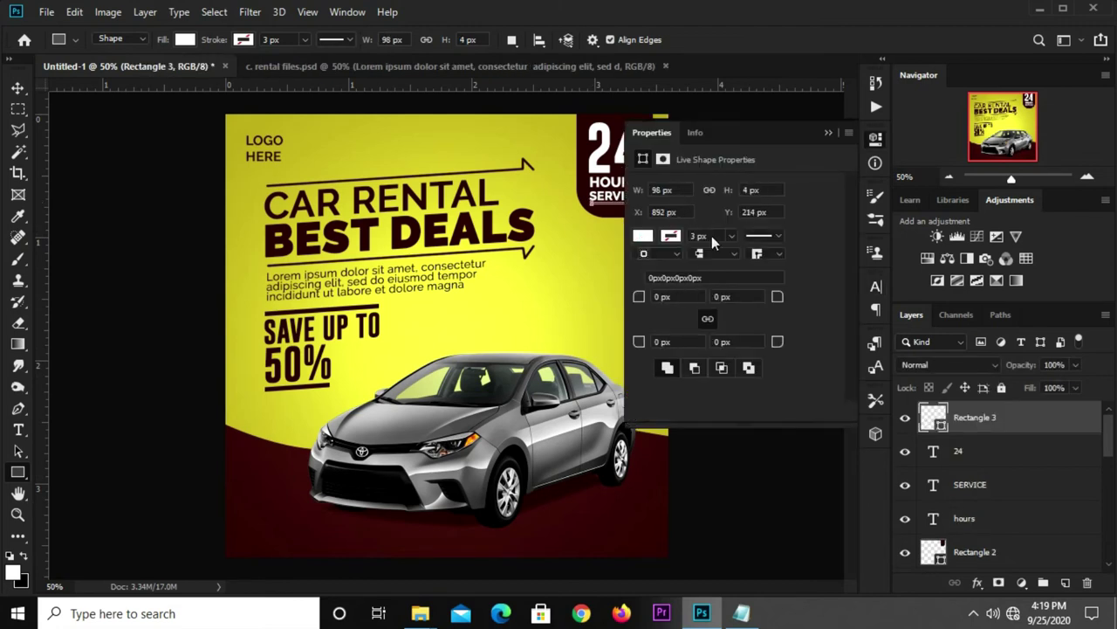
drag(791, 298, 809, 298)
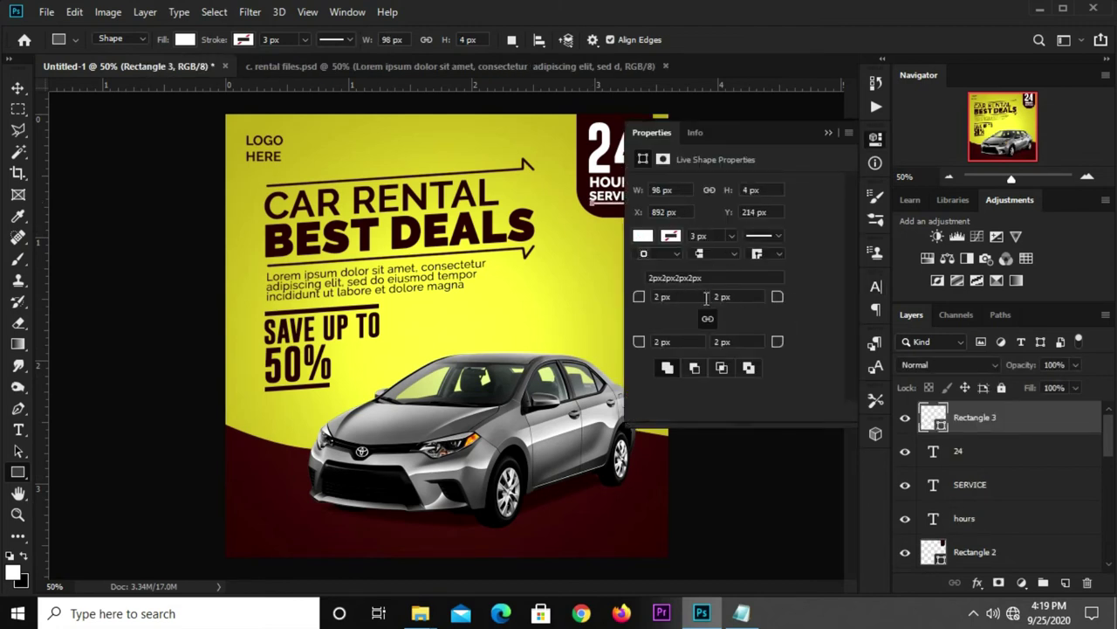
click(646, 238)
click(801, 269)
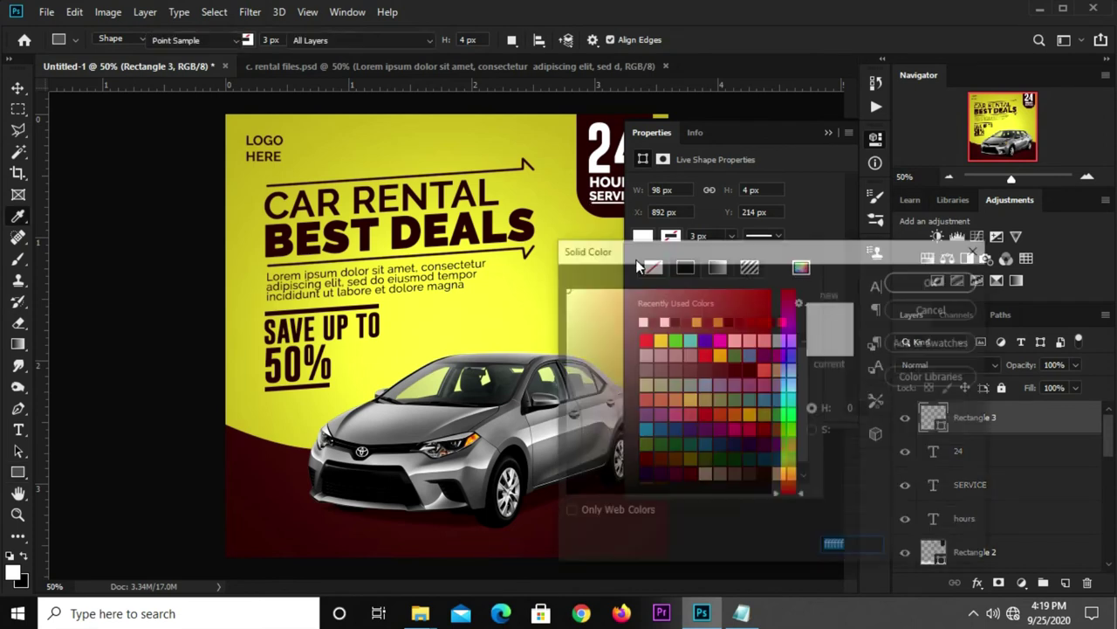
click(298, 124)
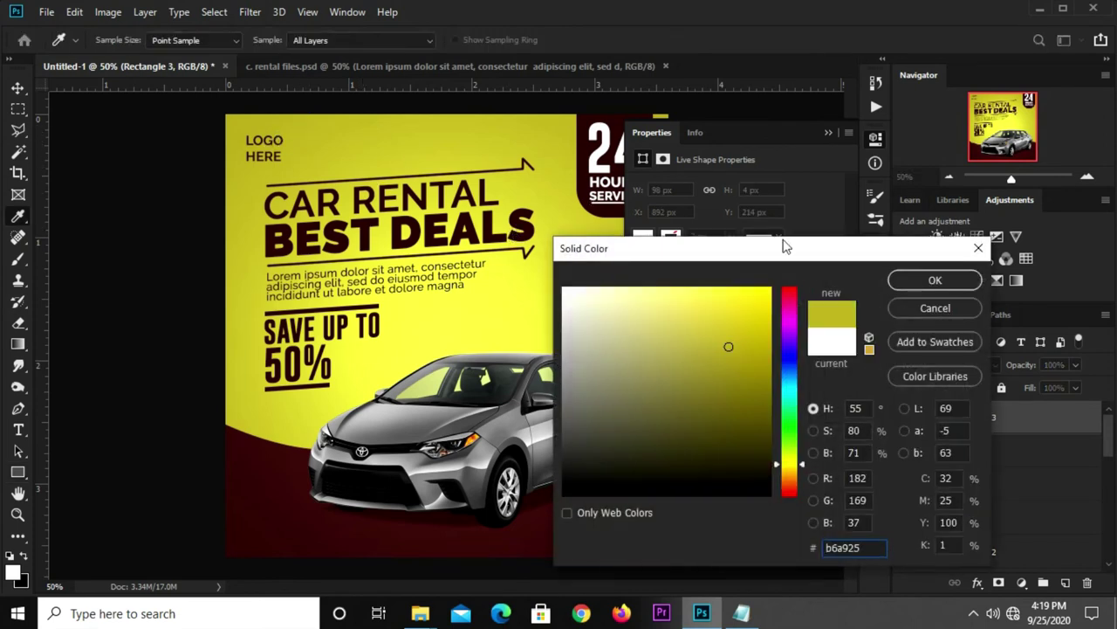
click(902, 280)
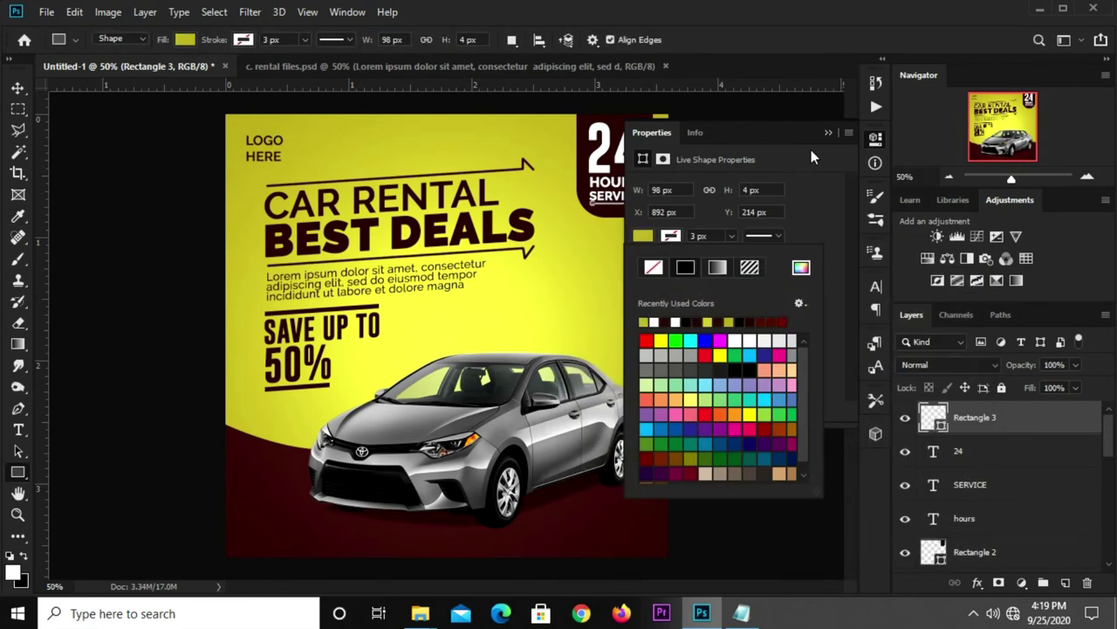
click(827, 133)
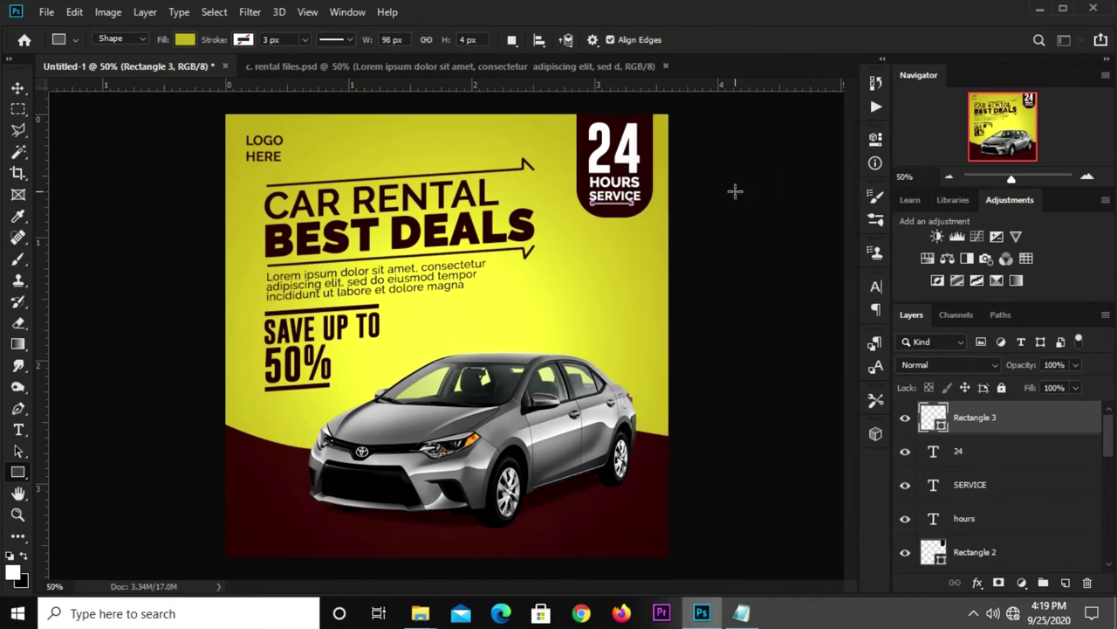
Select and deselect the yellow underline bar and badge to check the bar's placement
key(v)
click(737, 198)
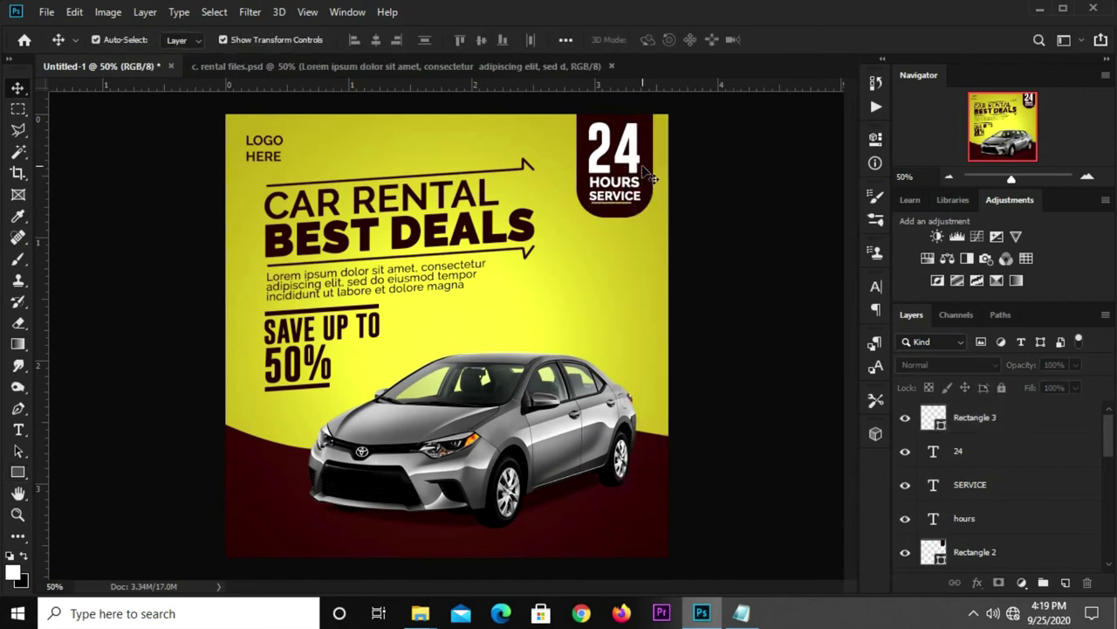
click(653, 180)
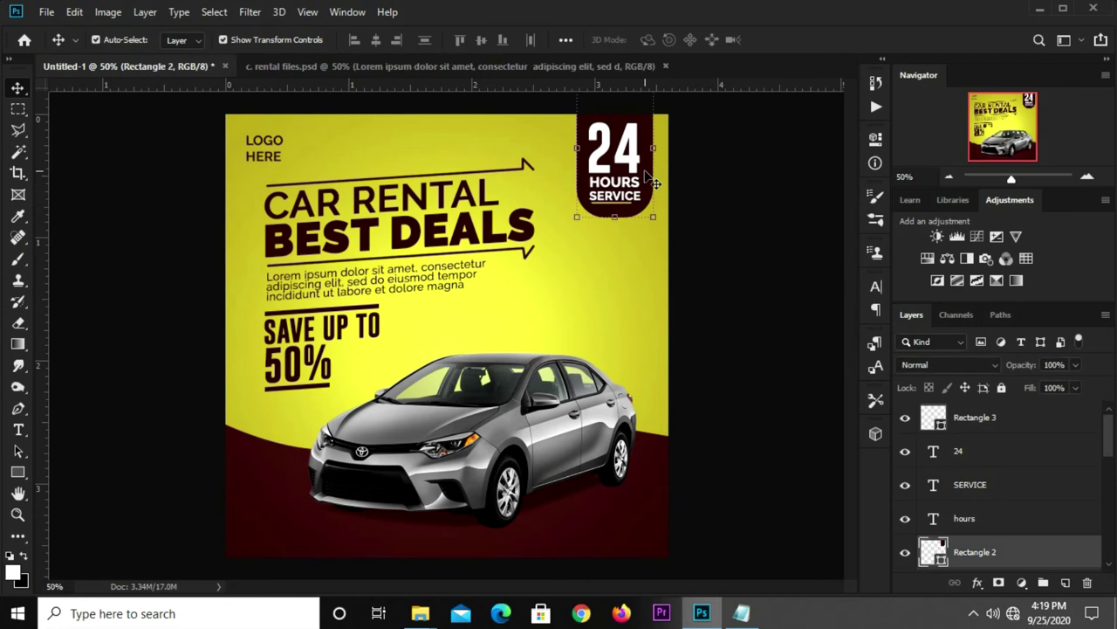
click(621, 208)
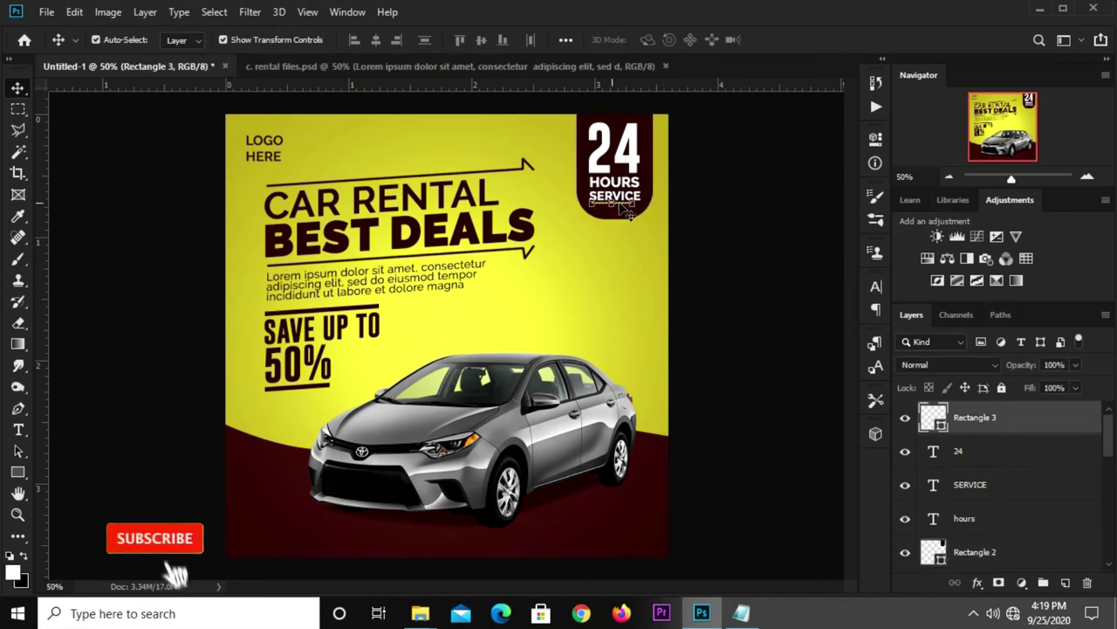
click(696, 204)
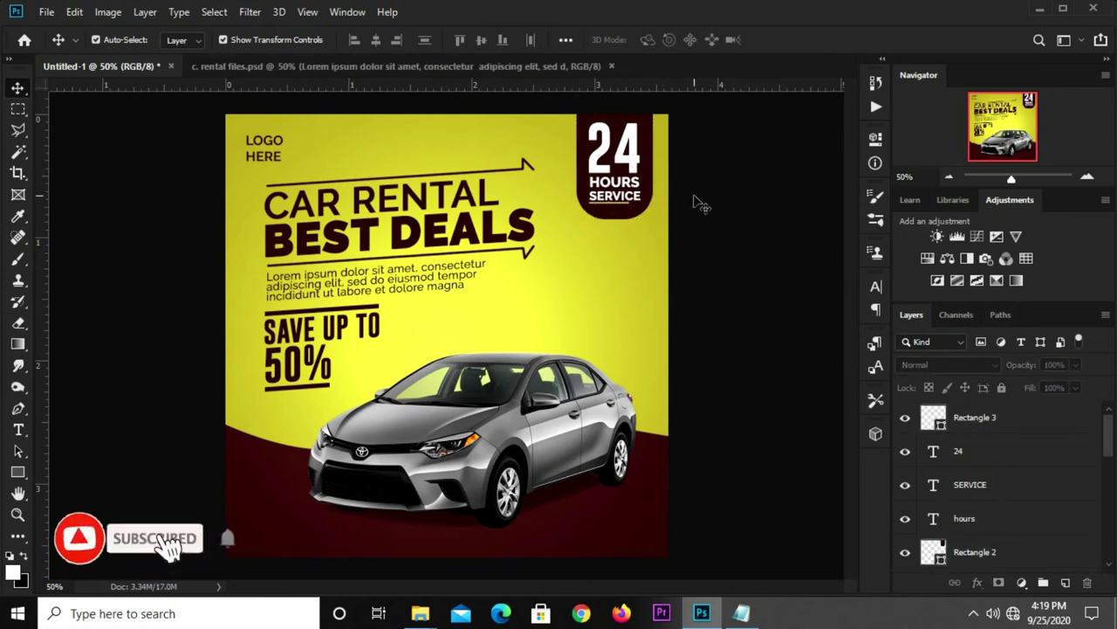
click(630, 213)
click(690, 190)
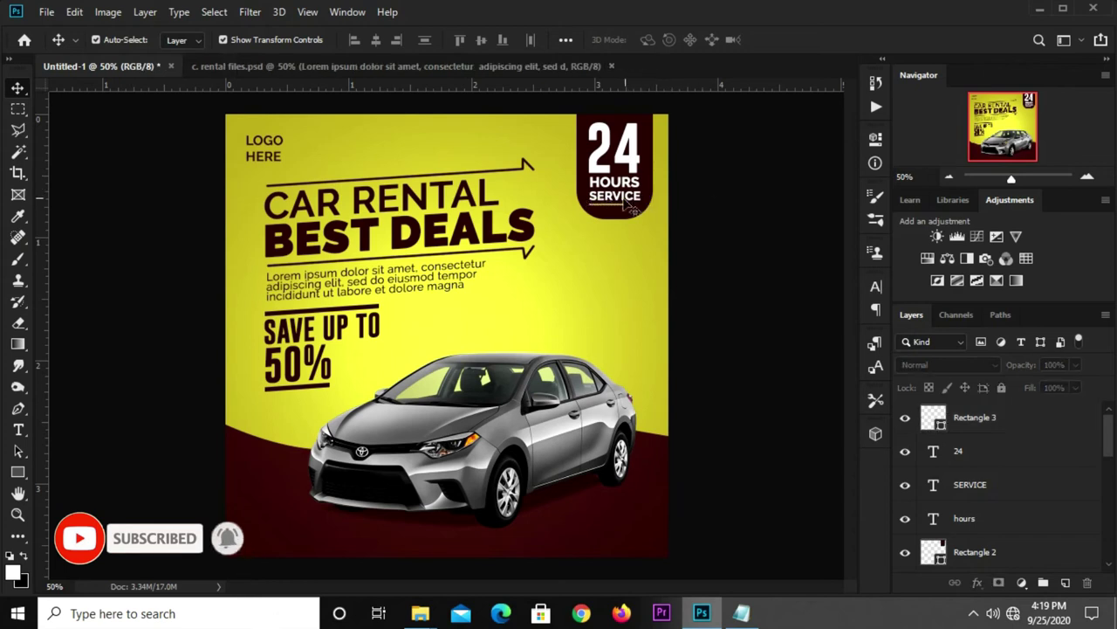
click(622, 214)
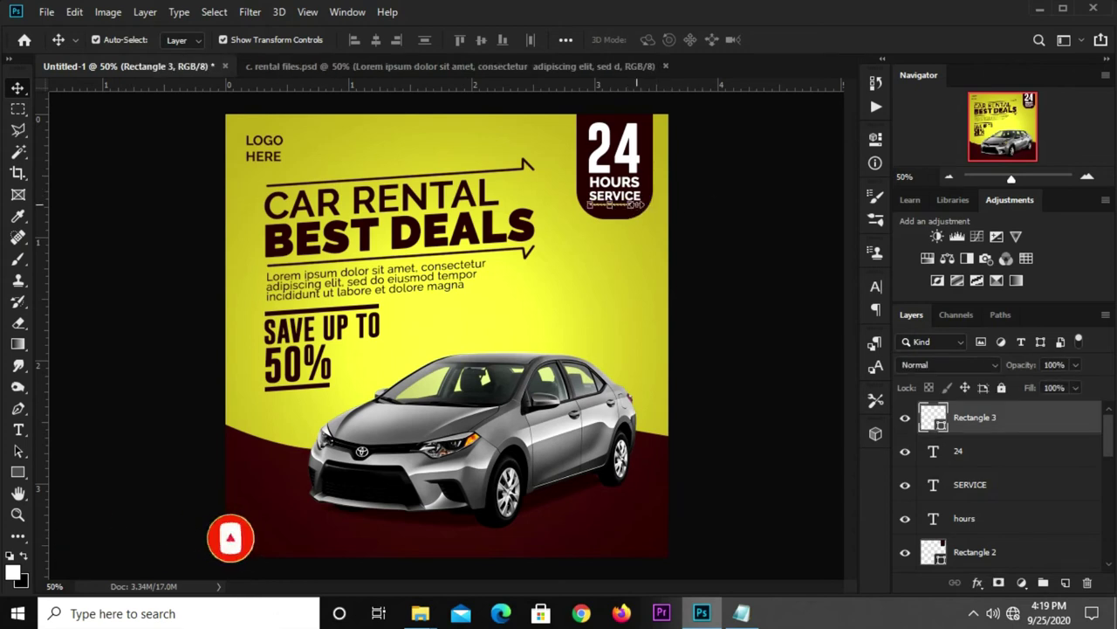
click(696, 203)
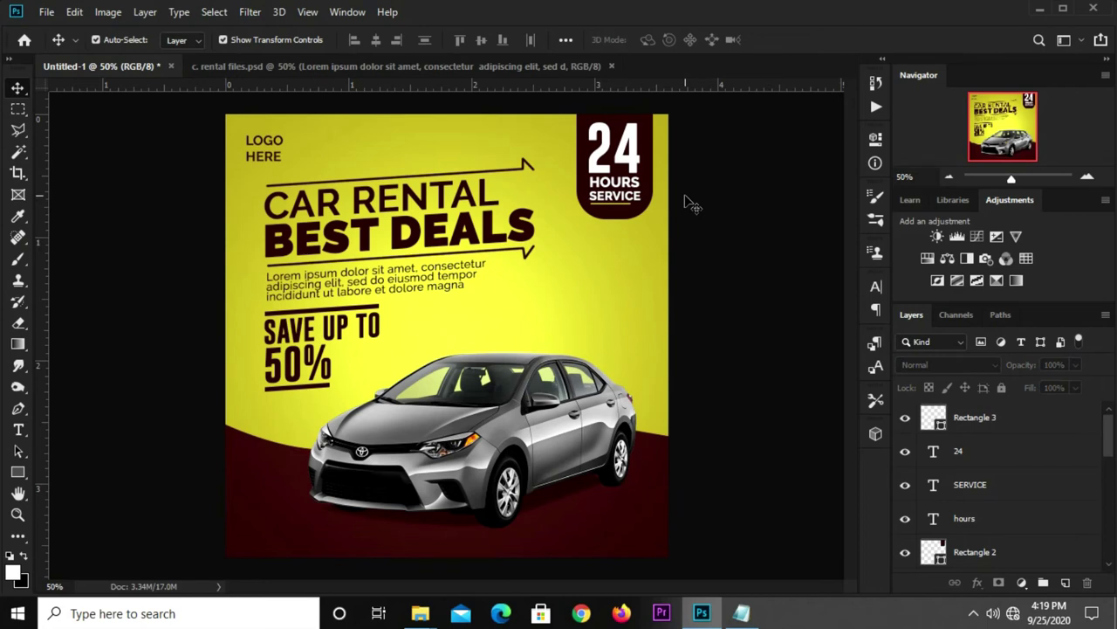
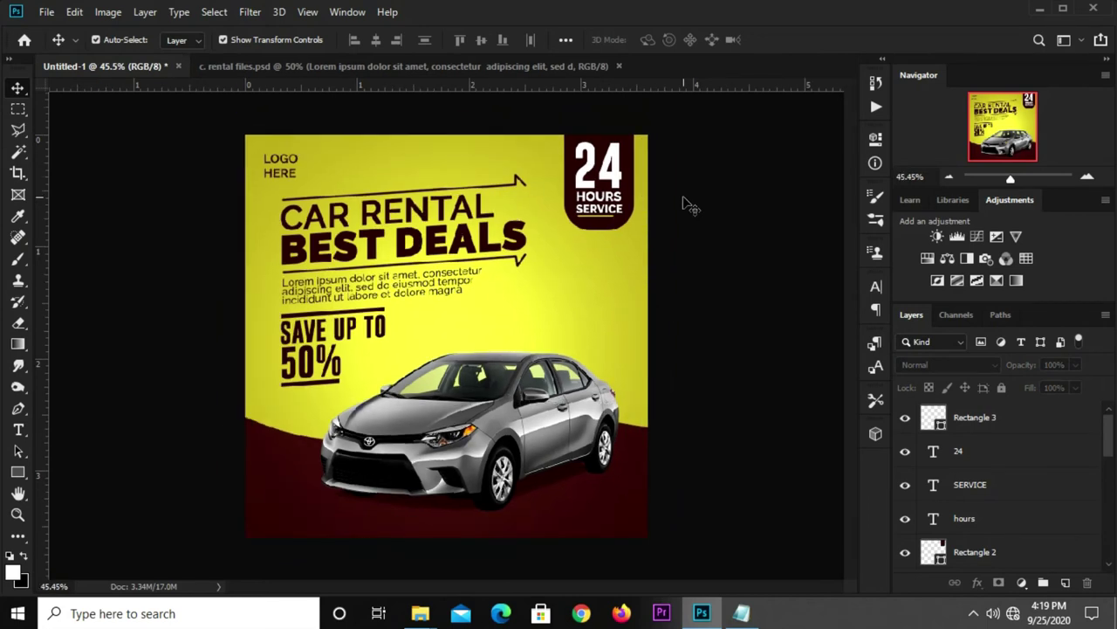
Add an empty Layer 4 directly beneath the car layer
click(493, 447)
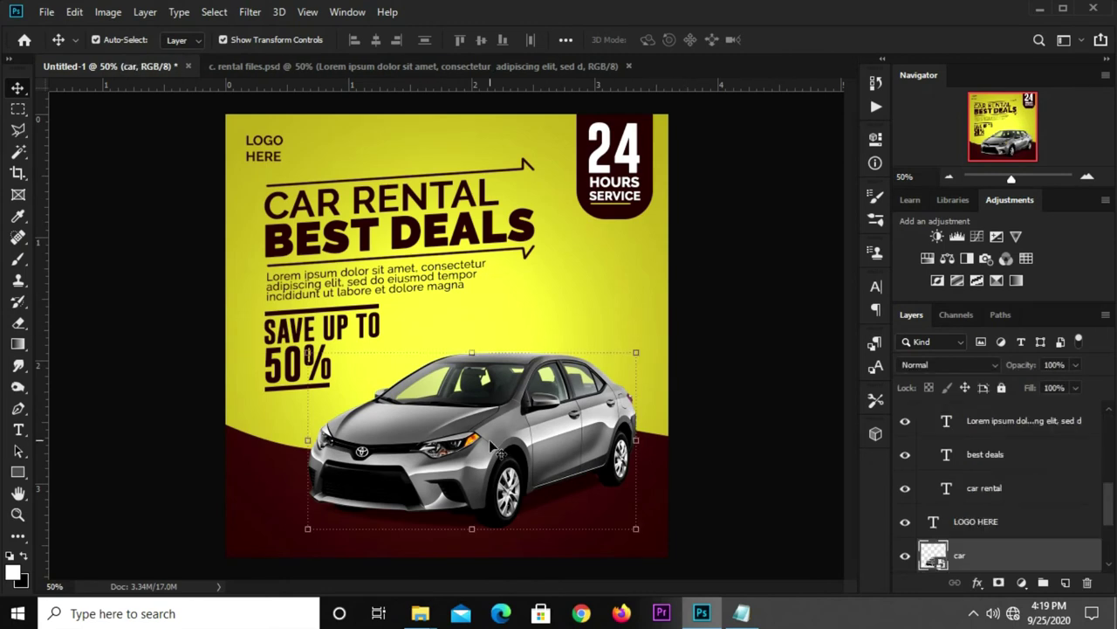
scroll(1057, 513, down, 3)
scroll(1057, 513, down, 1)
scroll(983, 434, up, 1)
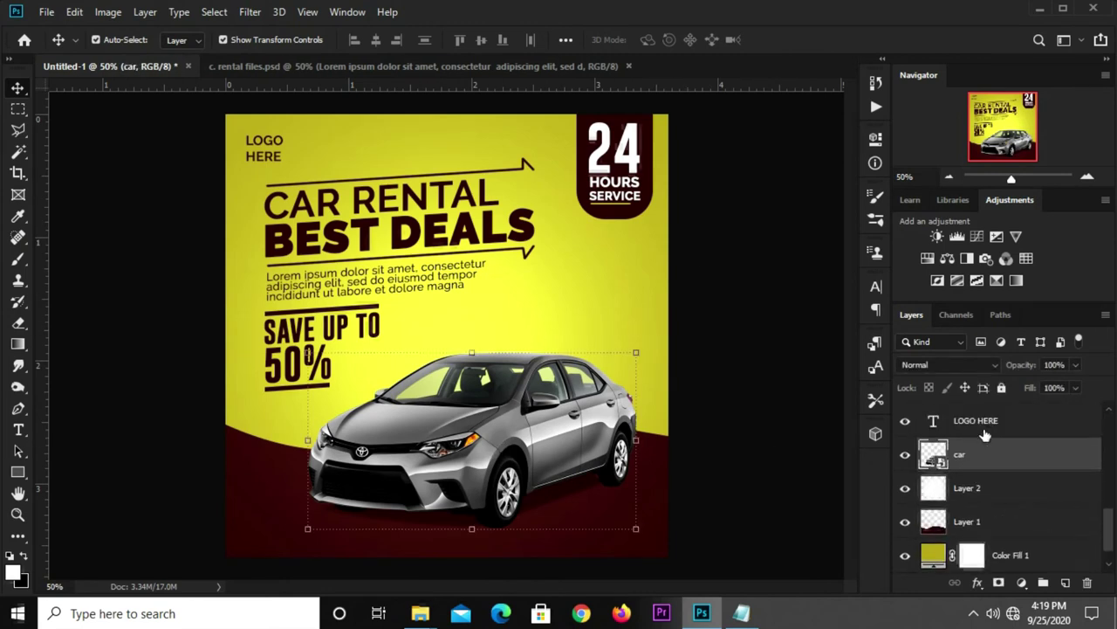
click(1066, 583)
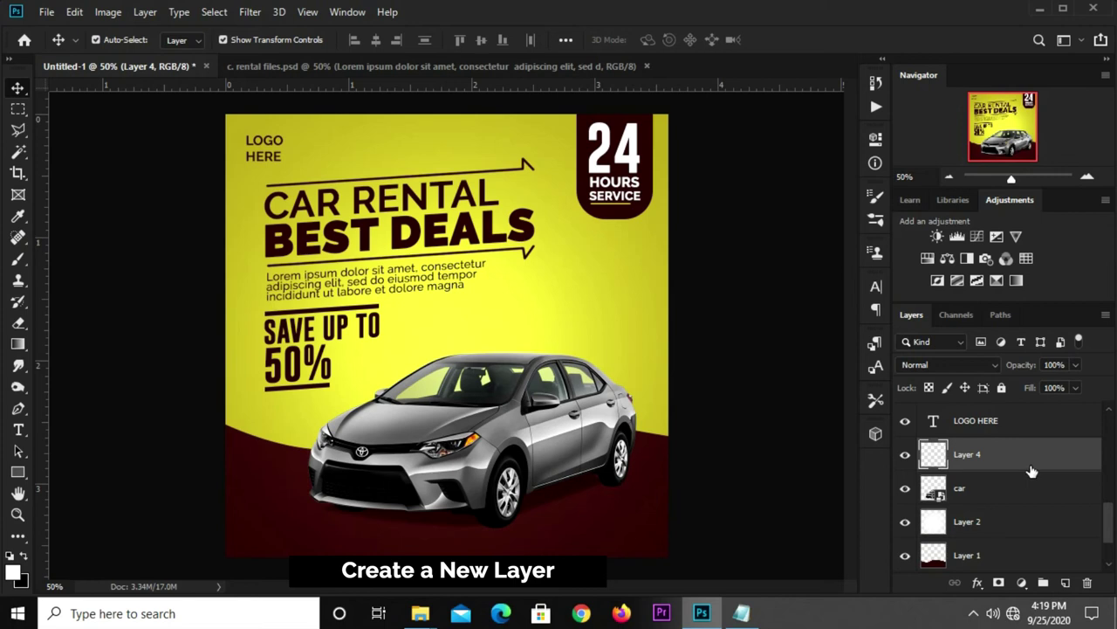
drag(1031, 471, 1018, 506)
click(786, 463)
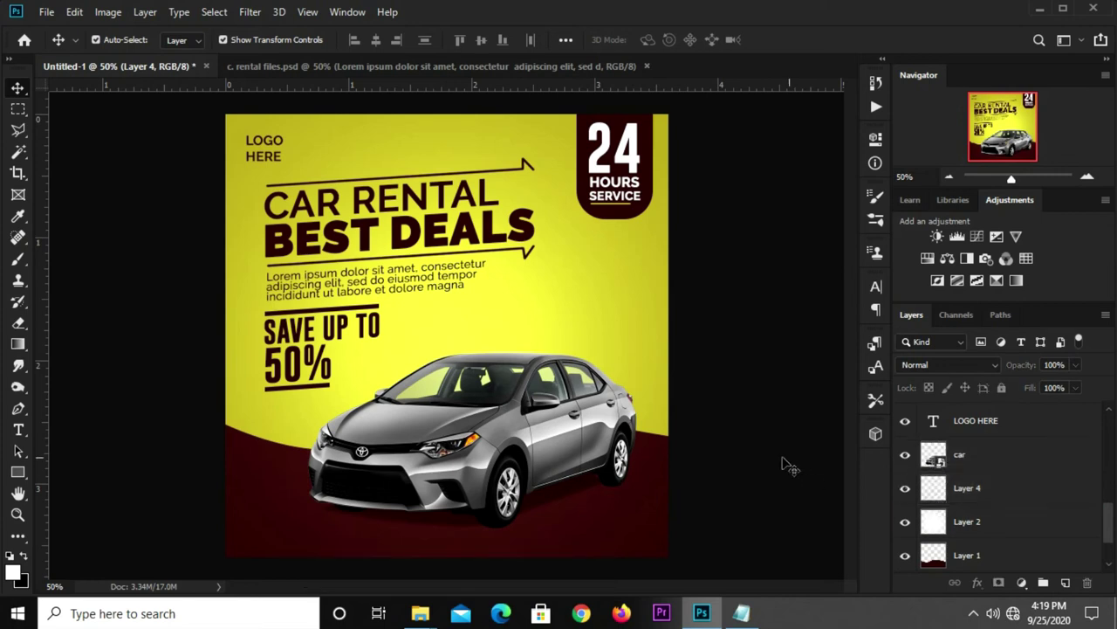
click(501, 452)
click(733, 417)
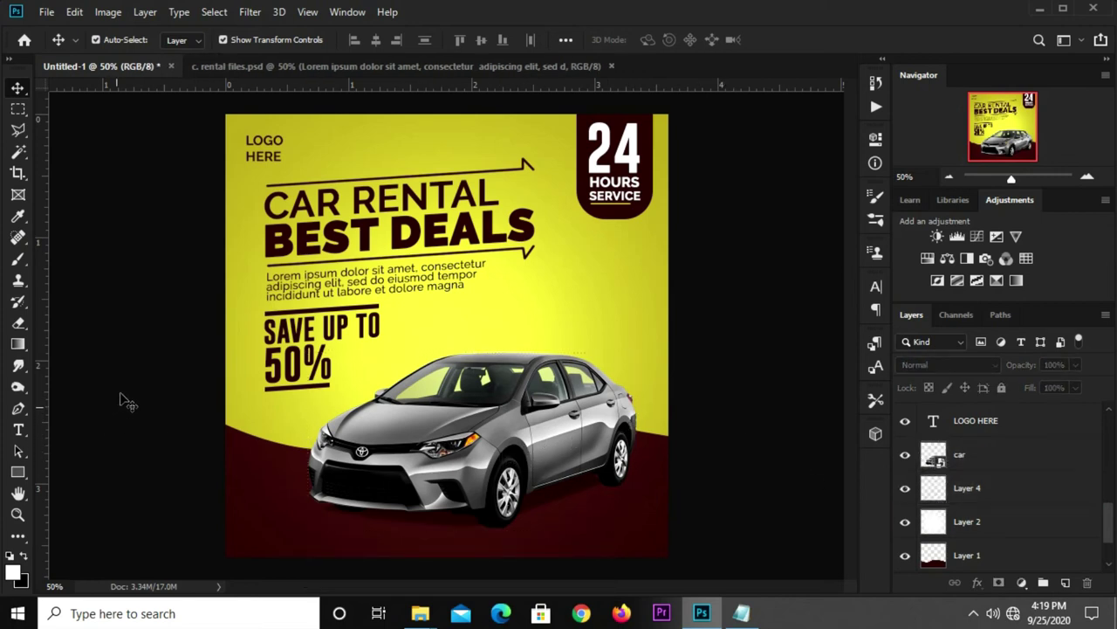
Nudge the car image slightly up and to the left with the arrow keys
click(21, 262)
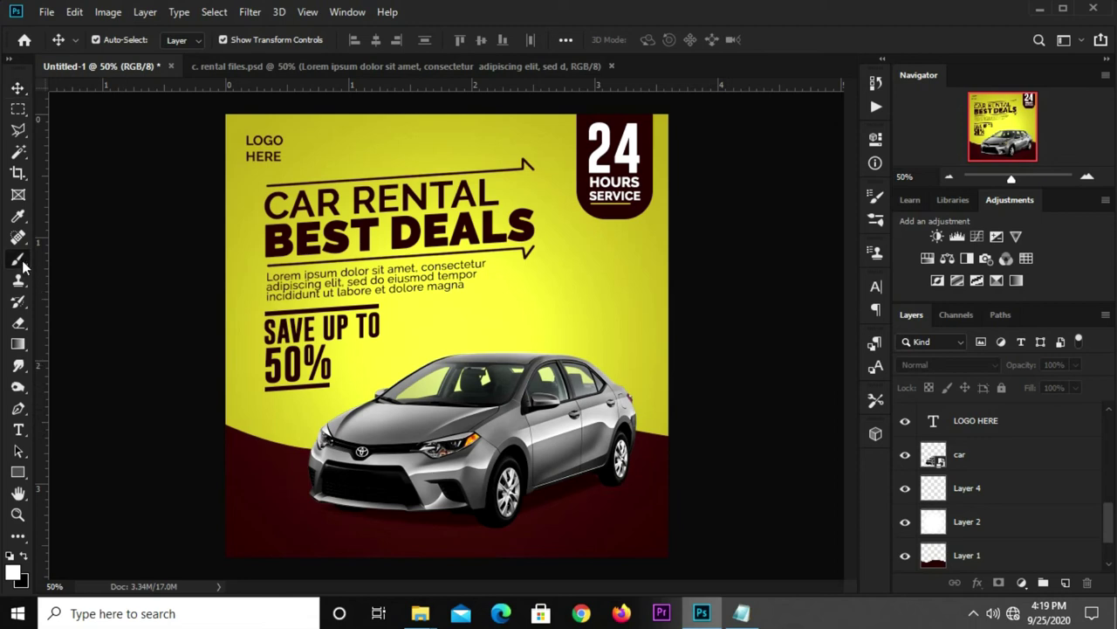
right_click(21, 262)
click(63, 264)
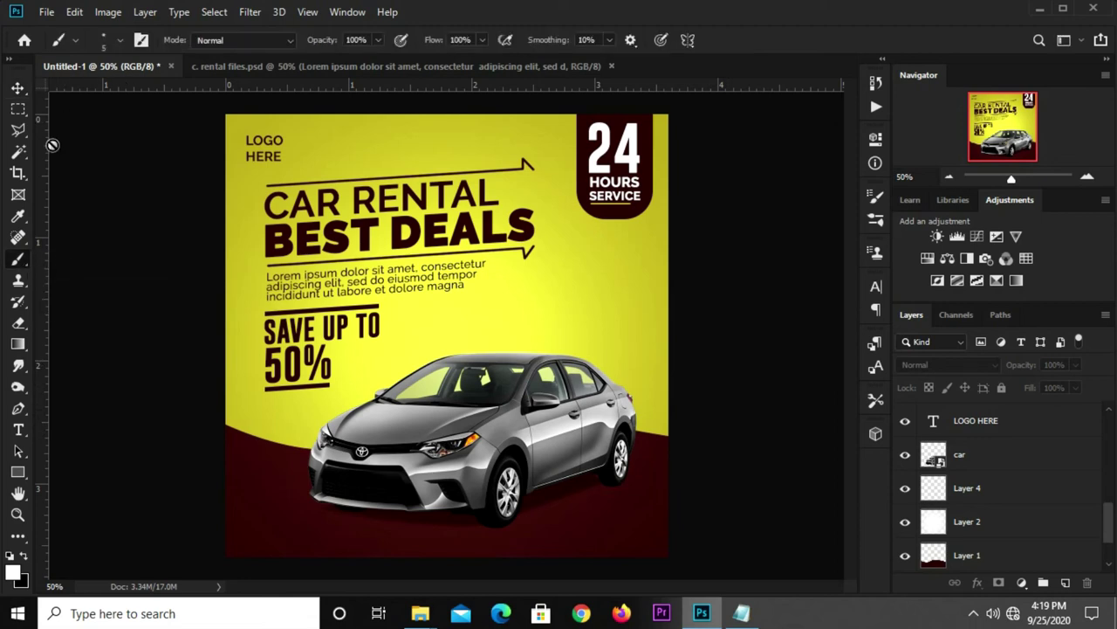
click(17, 88)
click(70, 89)
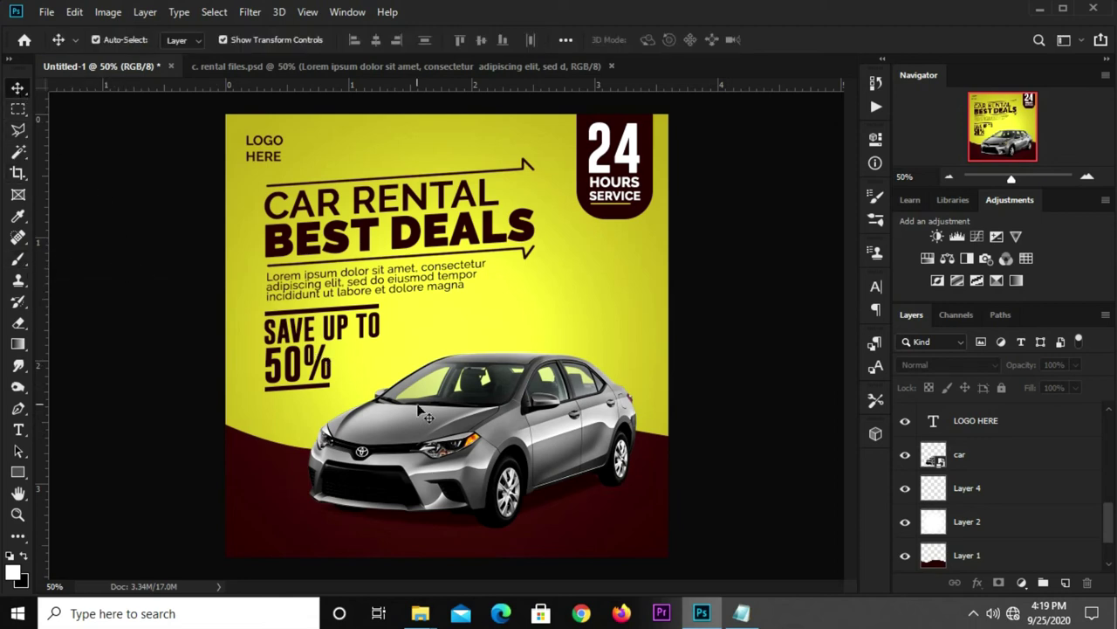
click(463, 407)
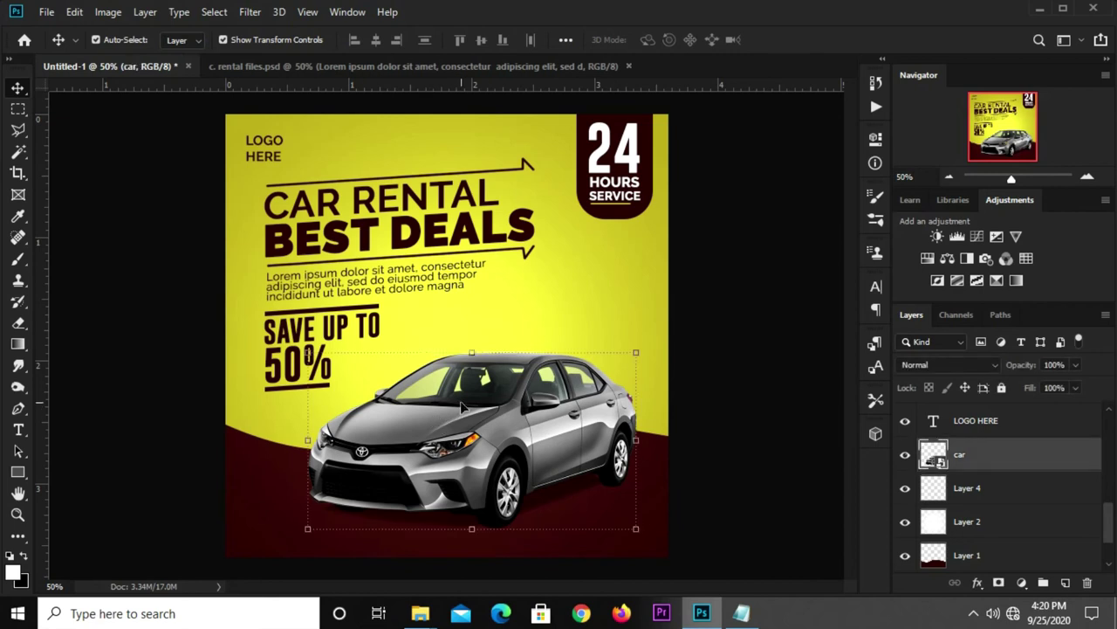
key(Left)
key(Left)
key(Left)
key(Up)
key(Up)
key(Left)
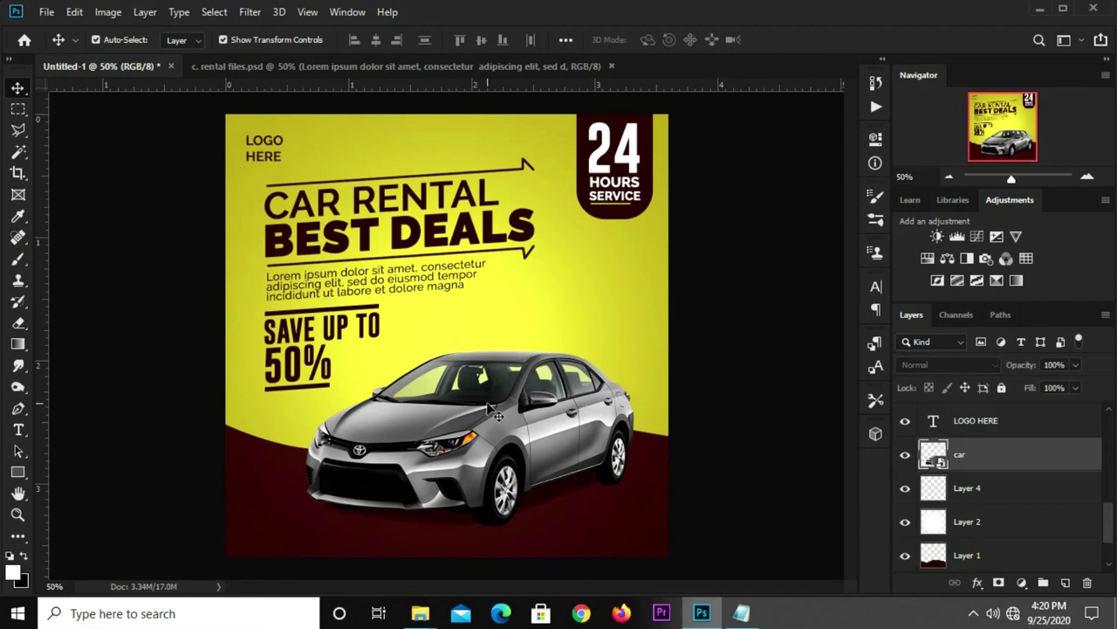
key(Up)
key(Up)
key(Left)
key(Left)
key(Left)
key(Up)
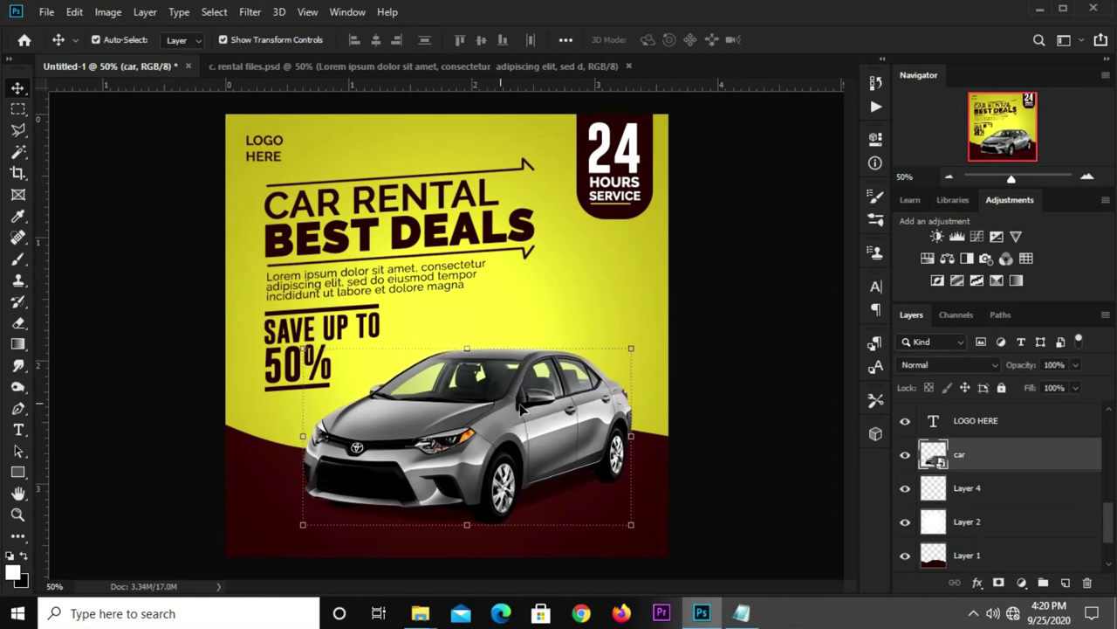
Make Layer 4 the active layer for drawing
click(725, 397)
click(479, 418)
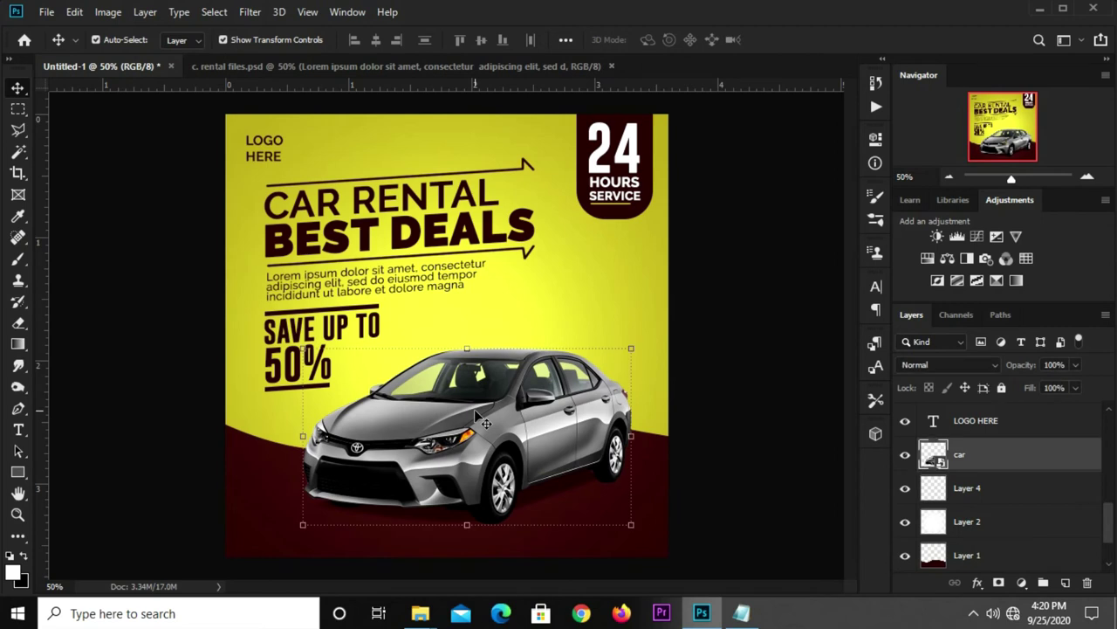
click(183, 459)
click(427, 460)
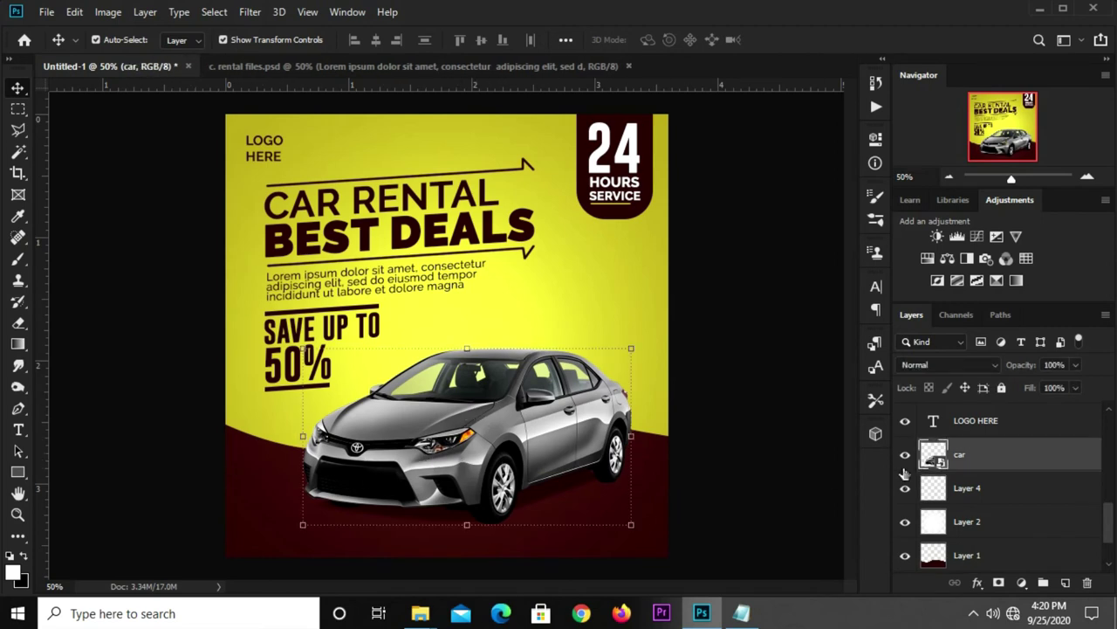
click(910, 489)
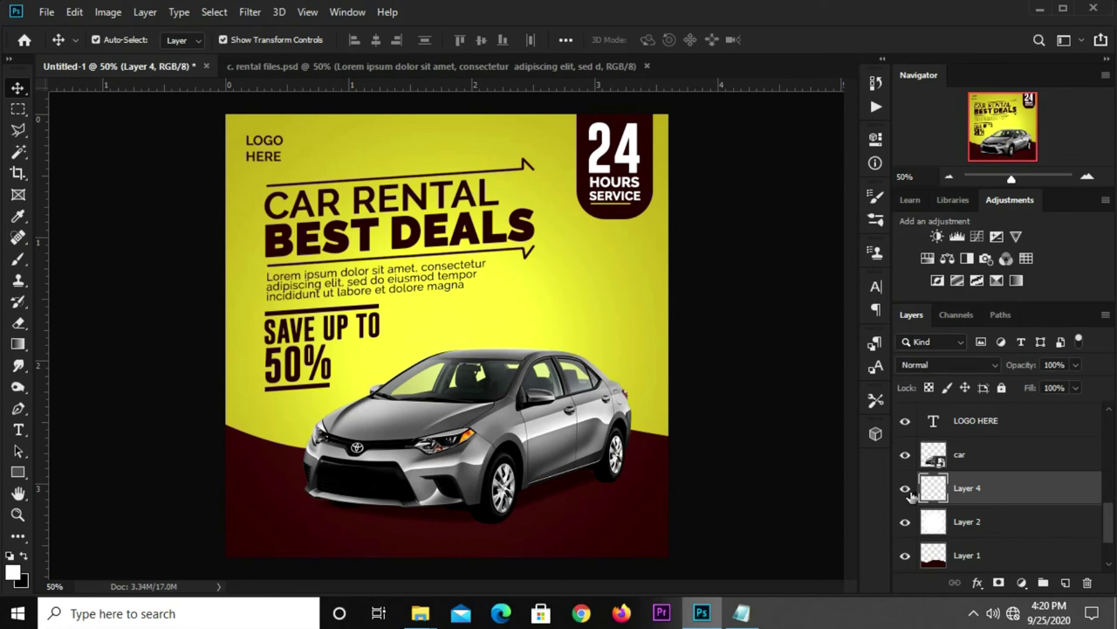
click(17, 408)
Draw a curved work path from below the poster's bottom edge up to its right edge across the car
click(55, 410)
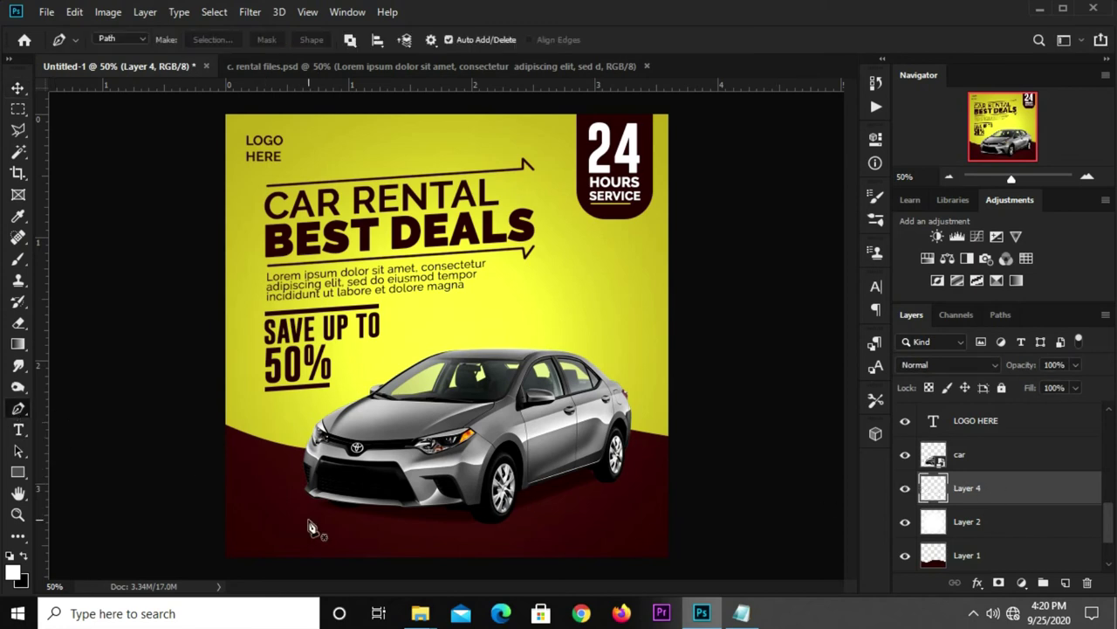
scroll(356, 474, down, 1)
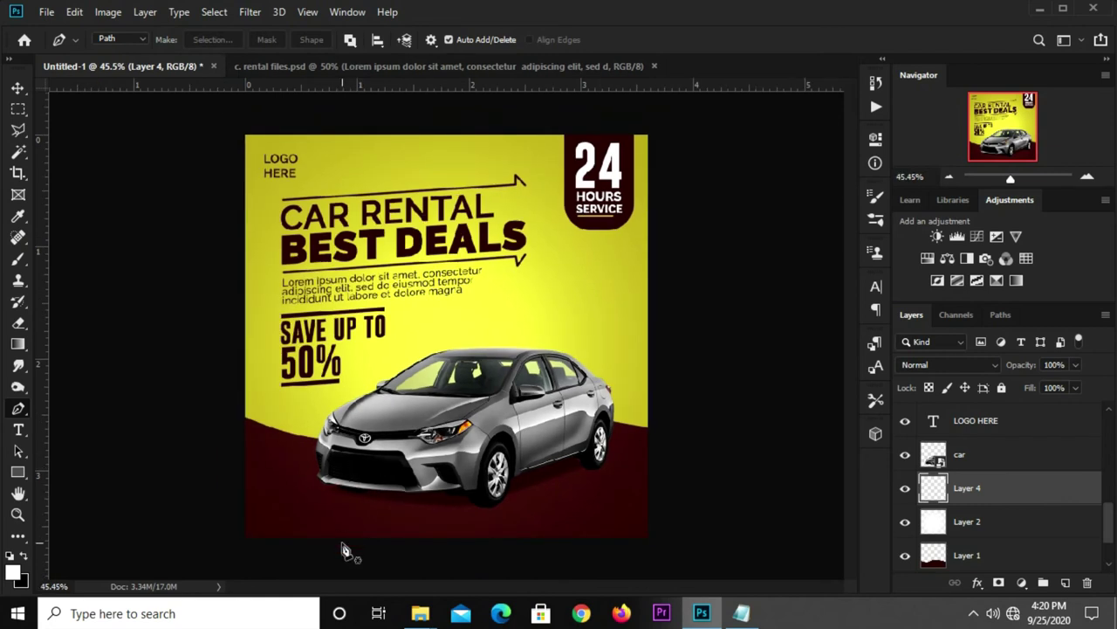
click(310, 544)
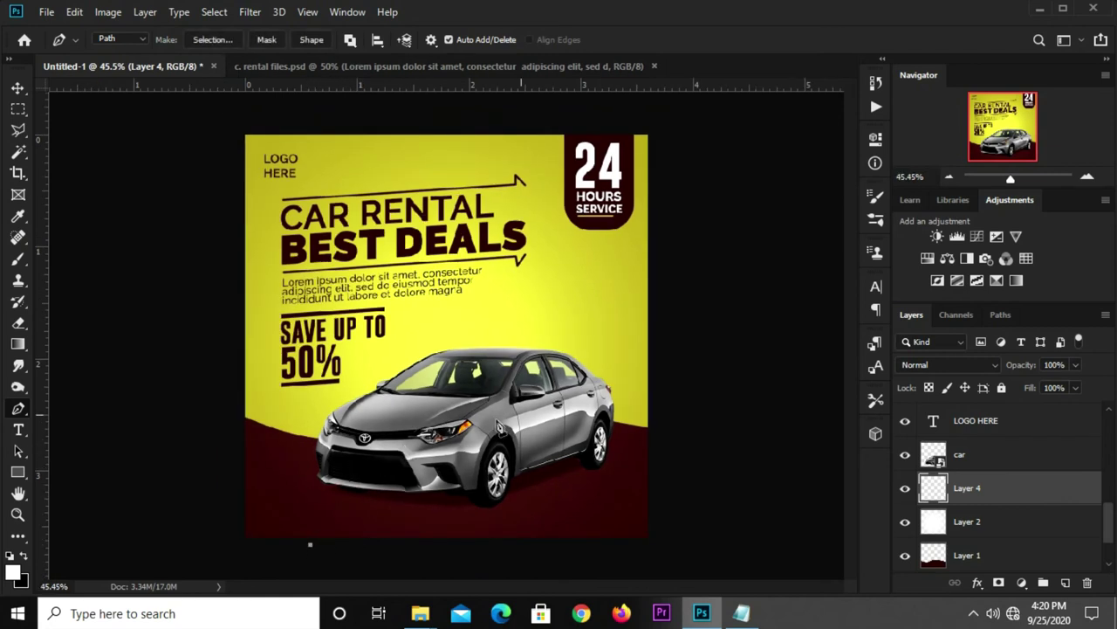
click(652, 356)
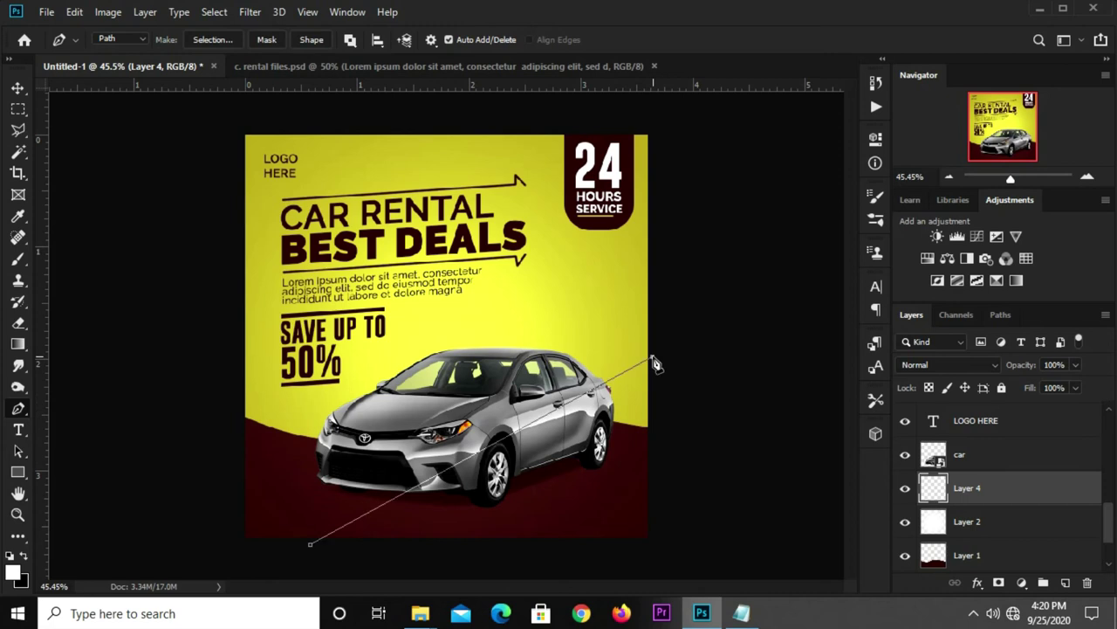
drag(502, 429, 473, 404)
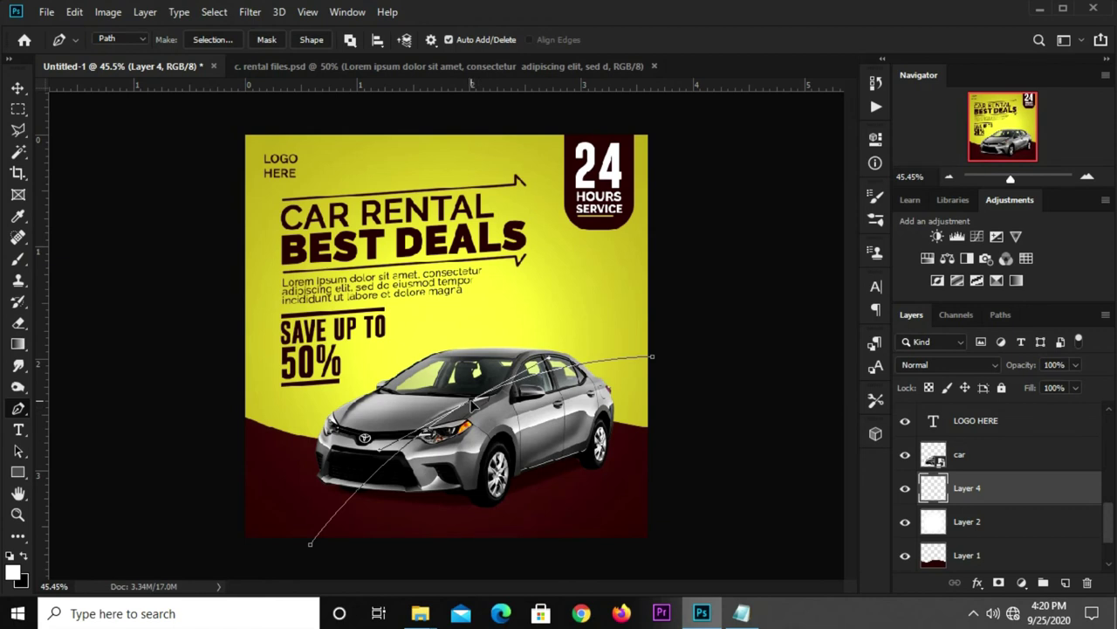
Set the standard brush to a 15 px size
click(21, 261)
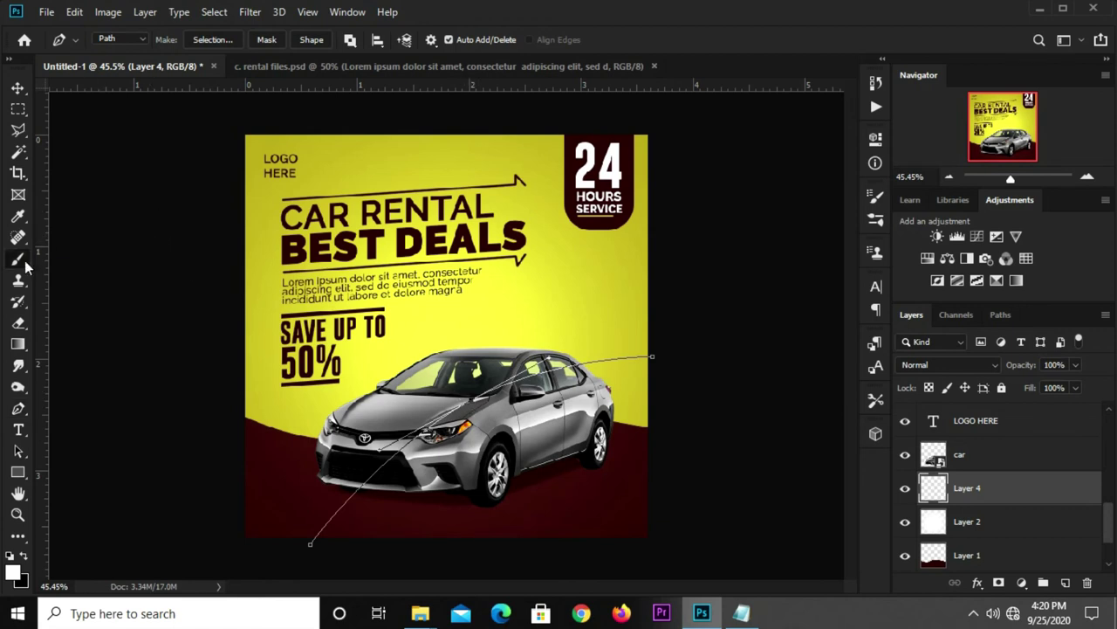
drag(24, 266, 50, 265)
click(102, 39)
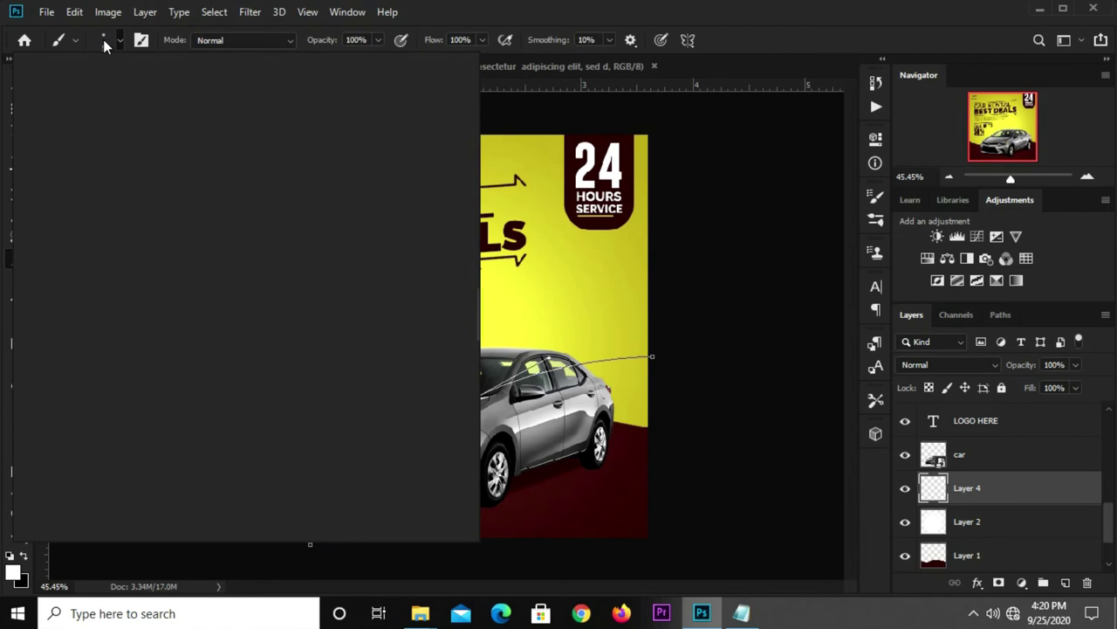
text(15)
click(185, 112)
click(788, 39)
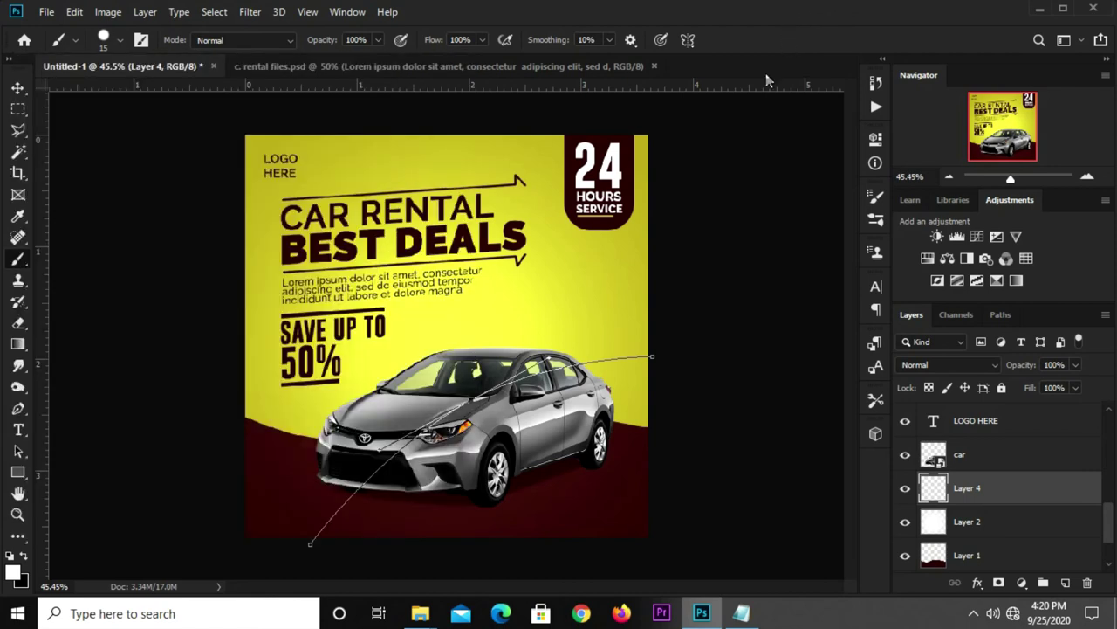
click(1002, 315)
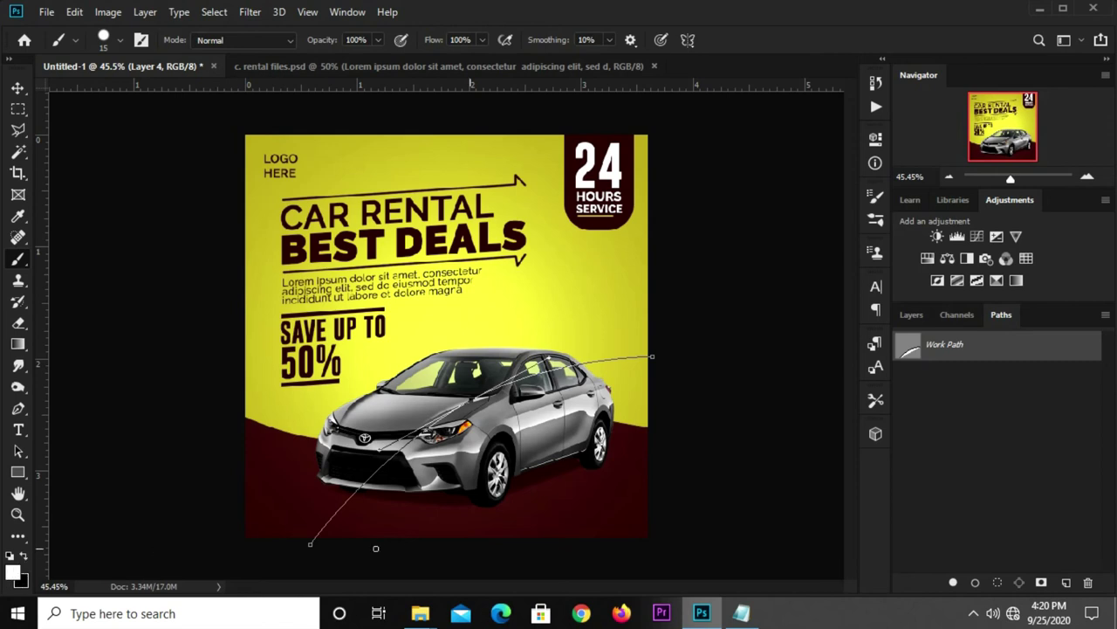
Stroke the work path with the brush to paint a white curve on Layer 4
right_click(955, 353)
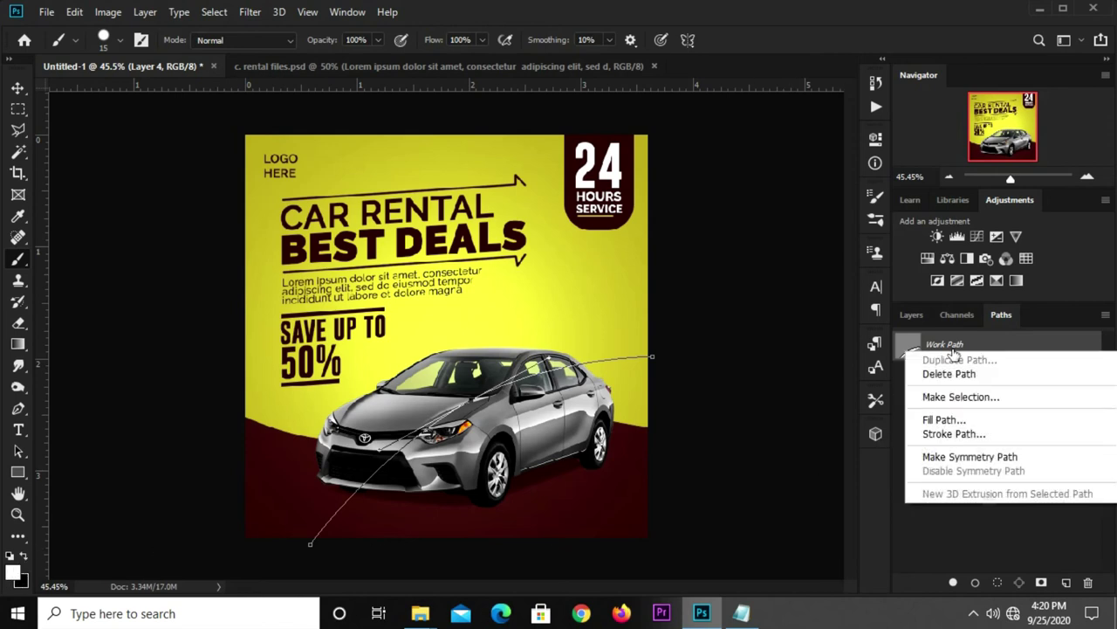
click(956, 433)
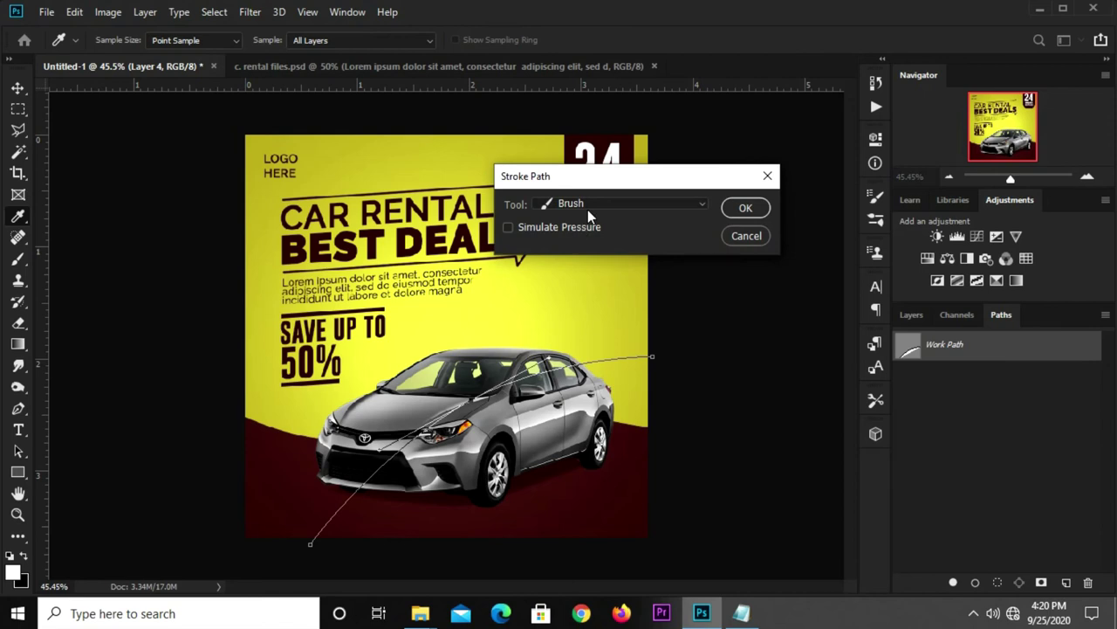
click(588, 208)
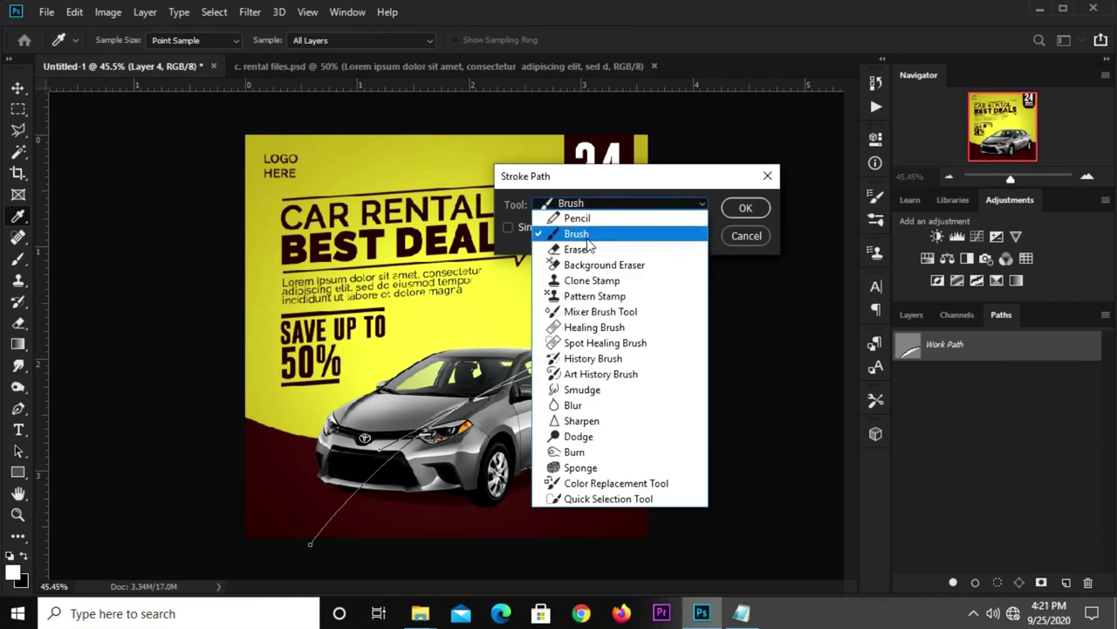
click(577, 234)
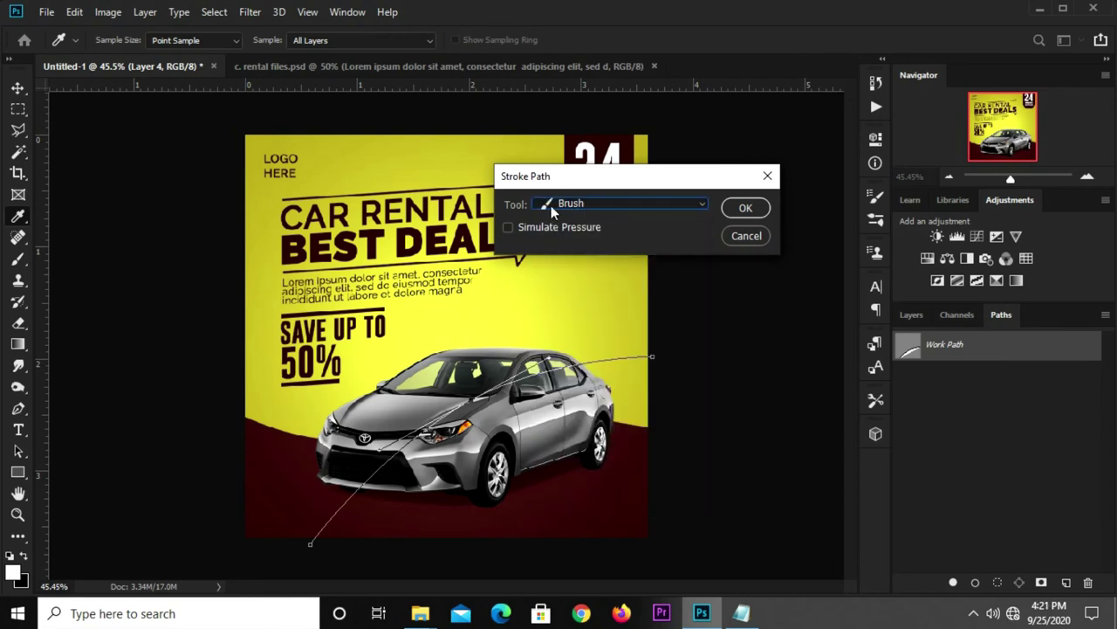
click(742, 208)
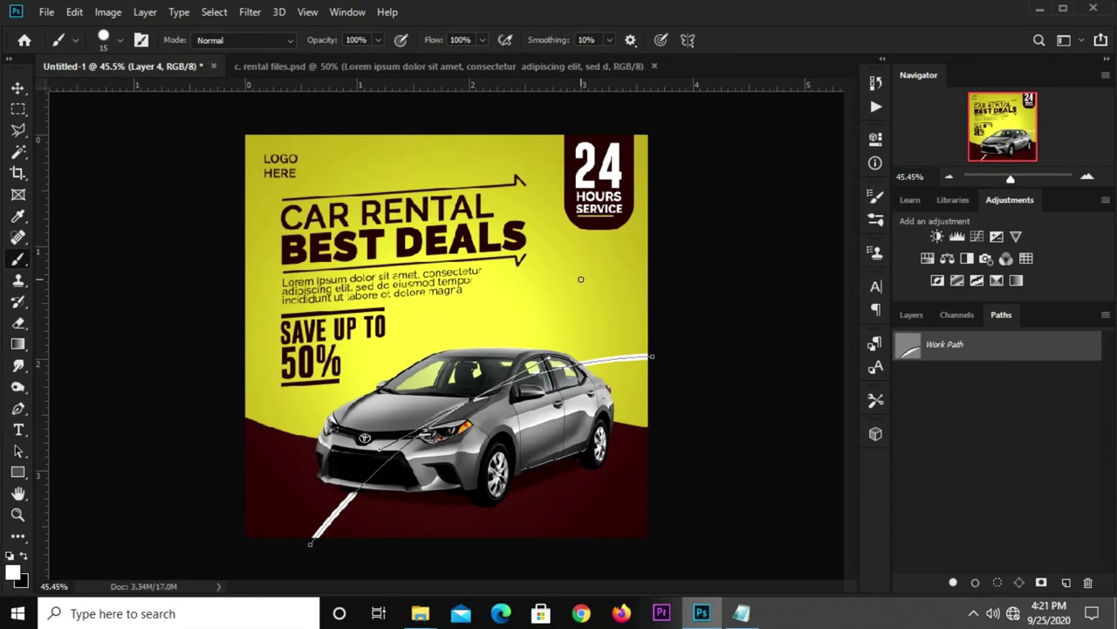
Delete the work path and go back to the layers list
right_click(966, 334)
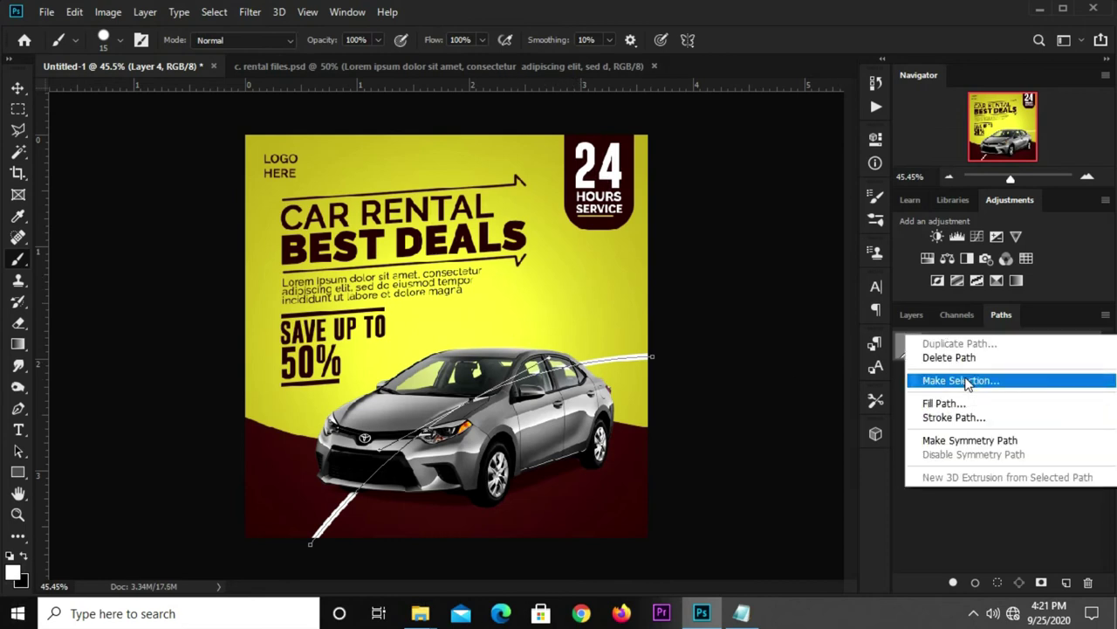
click(966, 359)
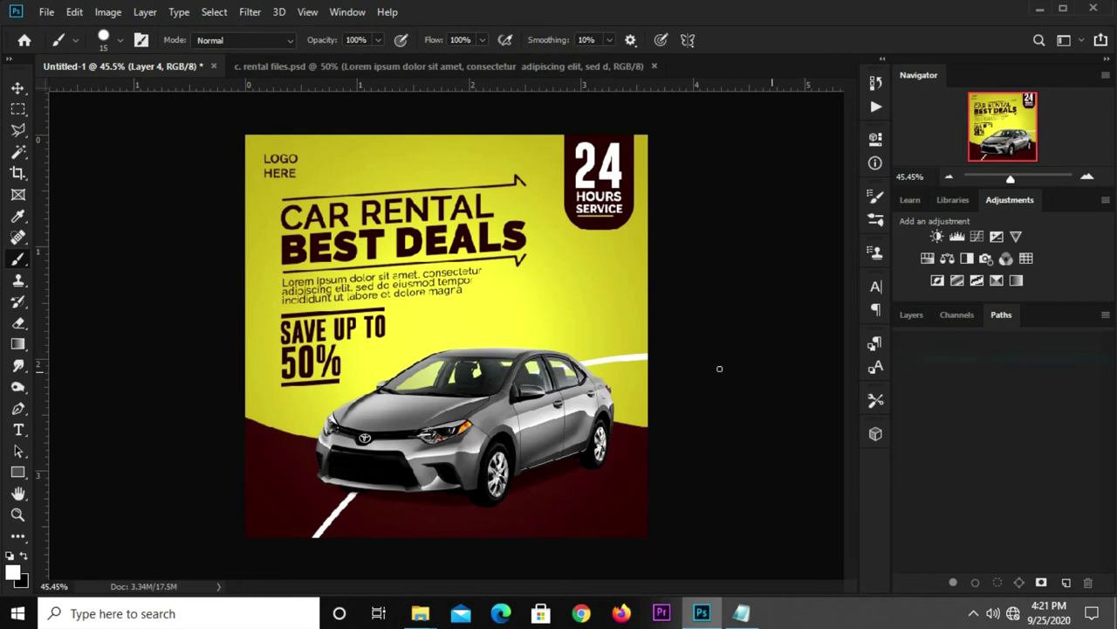
click(913, 315)
Shift the white stripe on Layer 4 slightly to the right
click(905, 488)
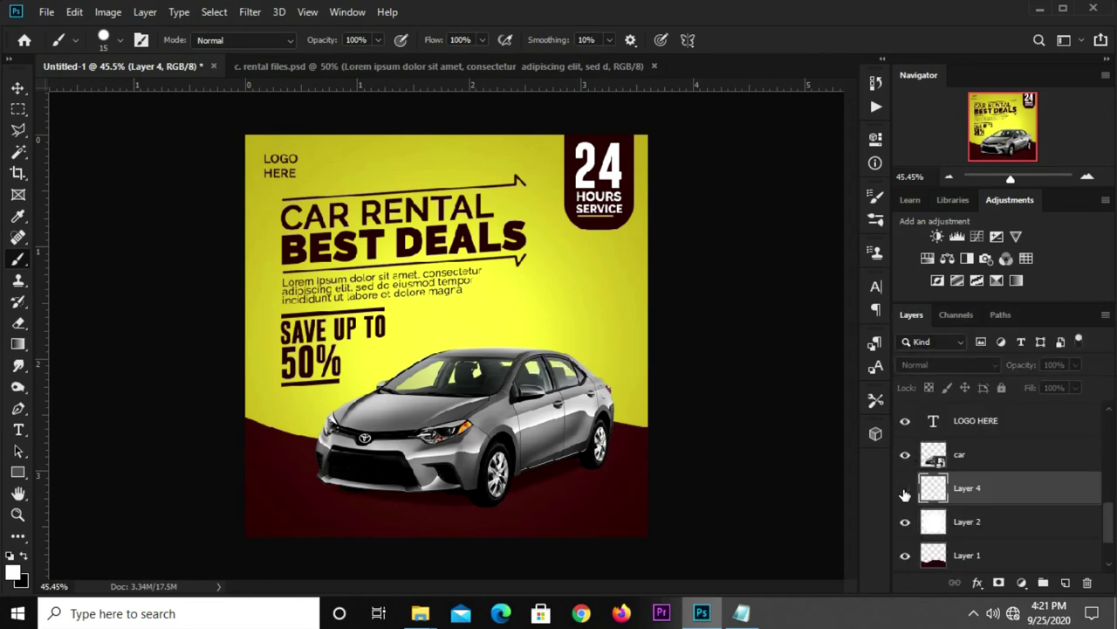
click(906, 488)
key(v)
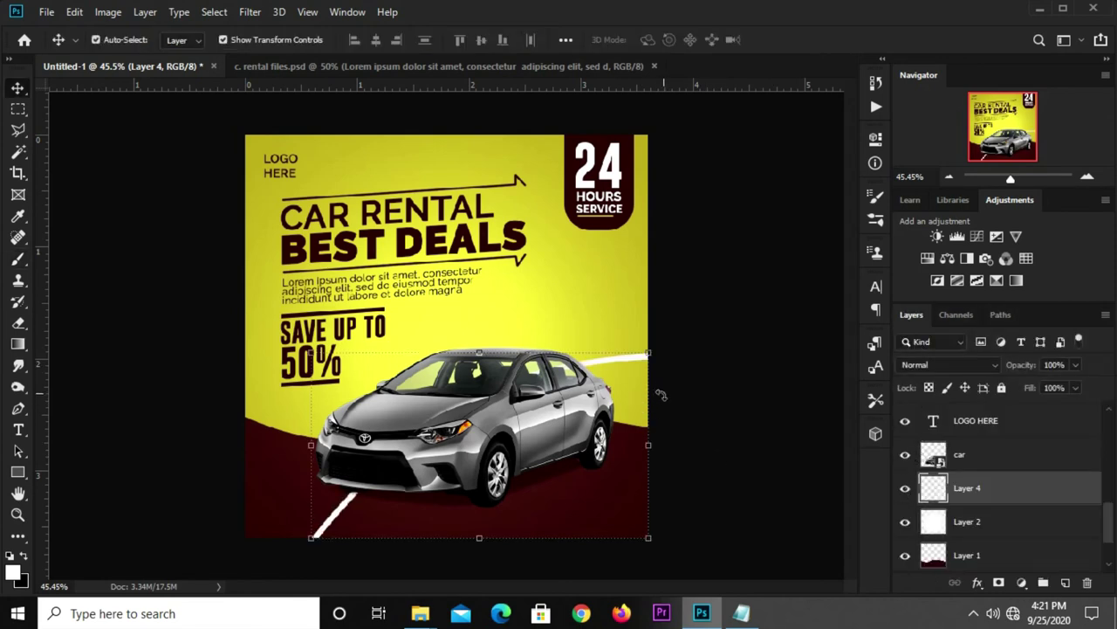
drag(661, 361, 674, 369)
key(ctrl+t)
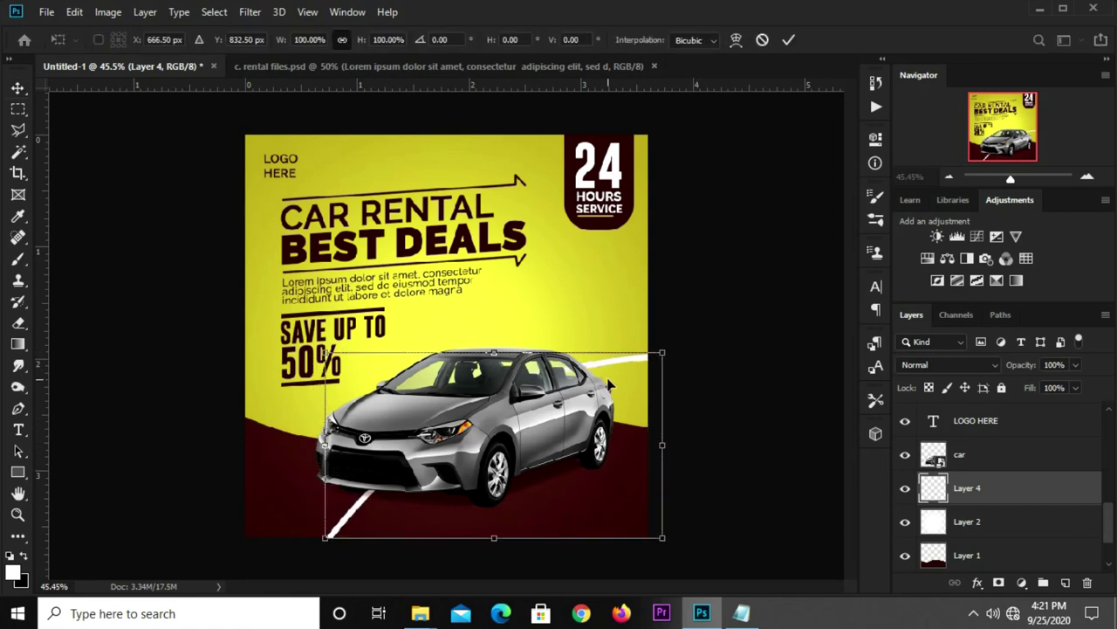
drag(609, 385, 618, 384)
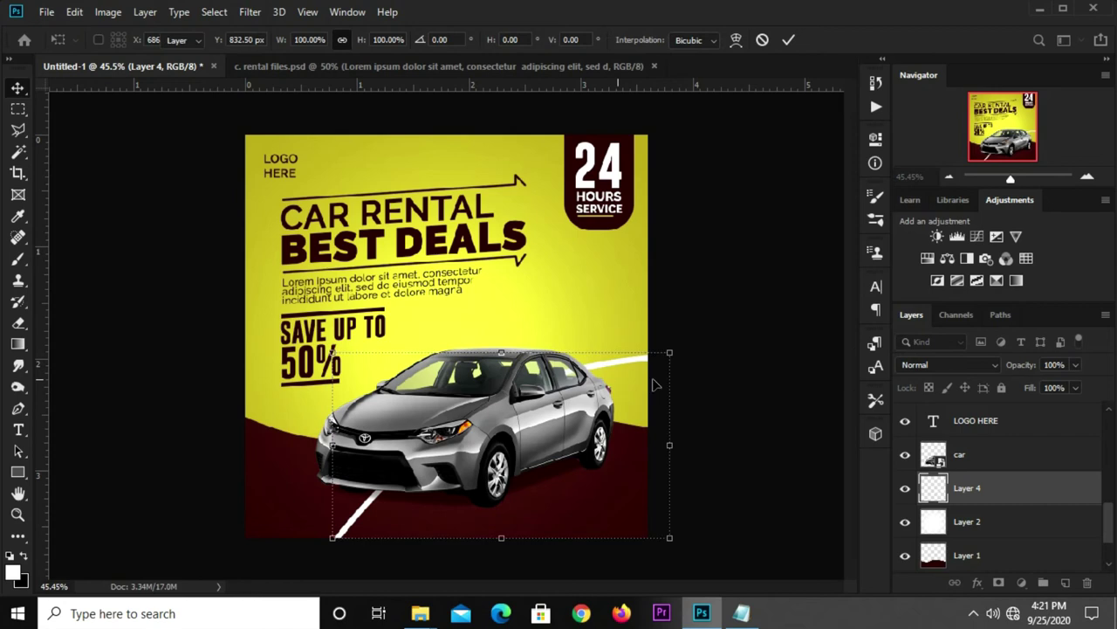
key(Return)
click(731, 393)
ctrl+click(635, 371)
Duplicate the stripe twice with Ctrl+J, offsetting each copy to the right and down
key(ctrl+j)
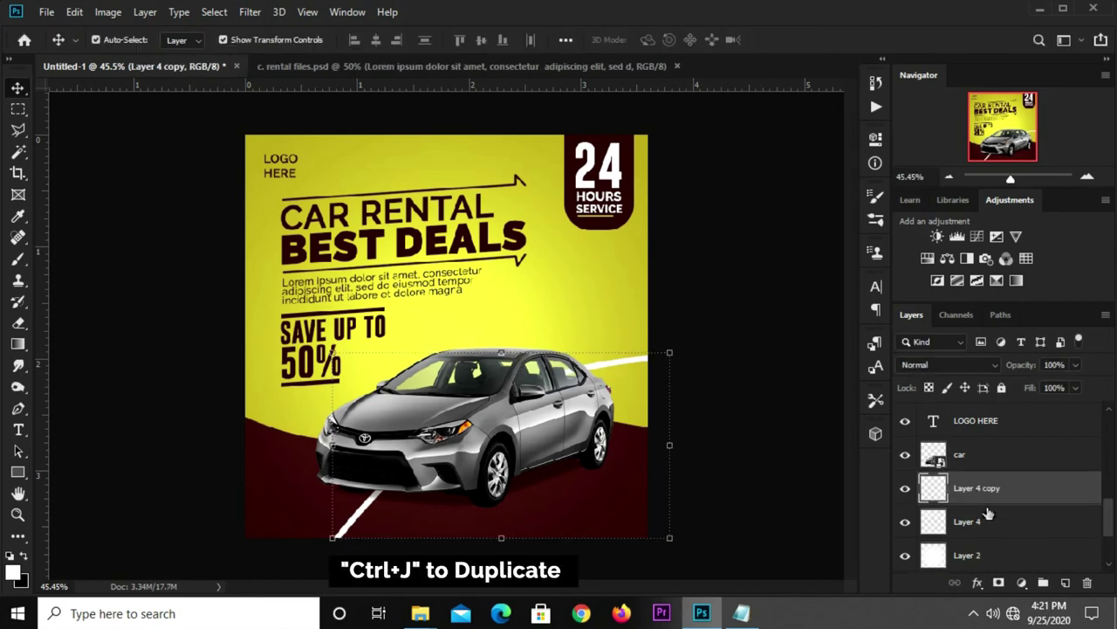
key(ctrl+t)
drag(471, 420, 487, 426)
key(Right)
key(Right)
key(Right)
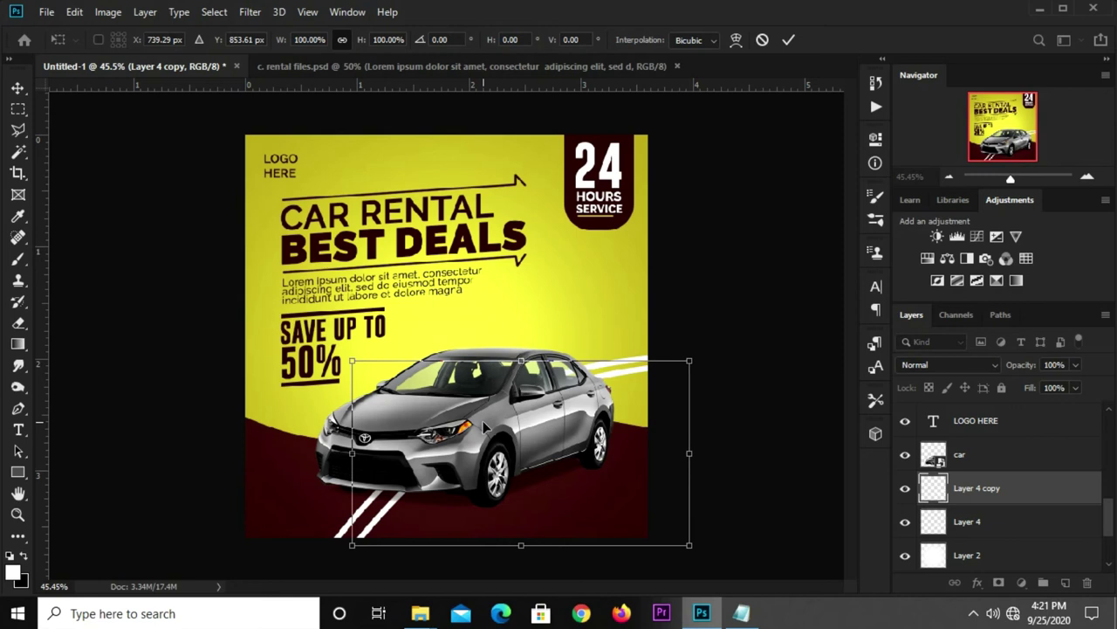
key(Return)
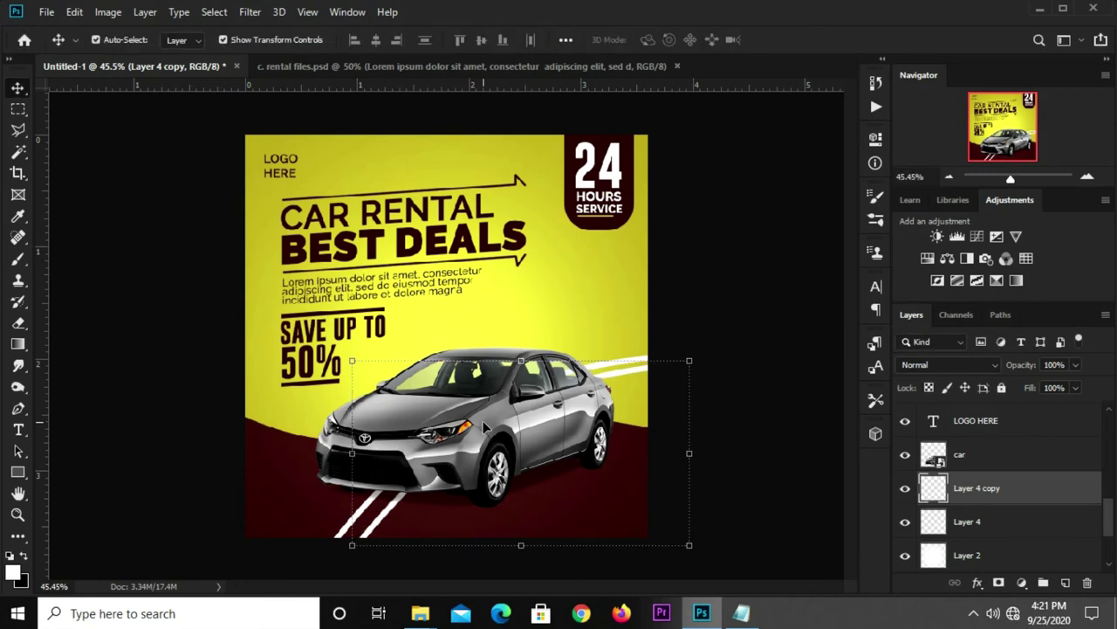
key(ctrl+j)
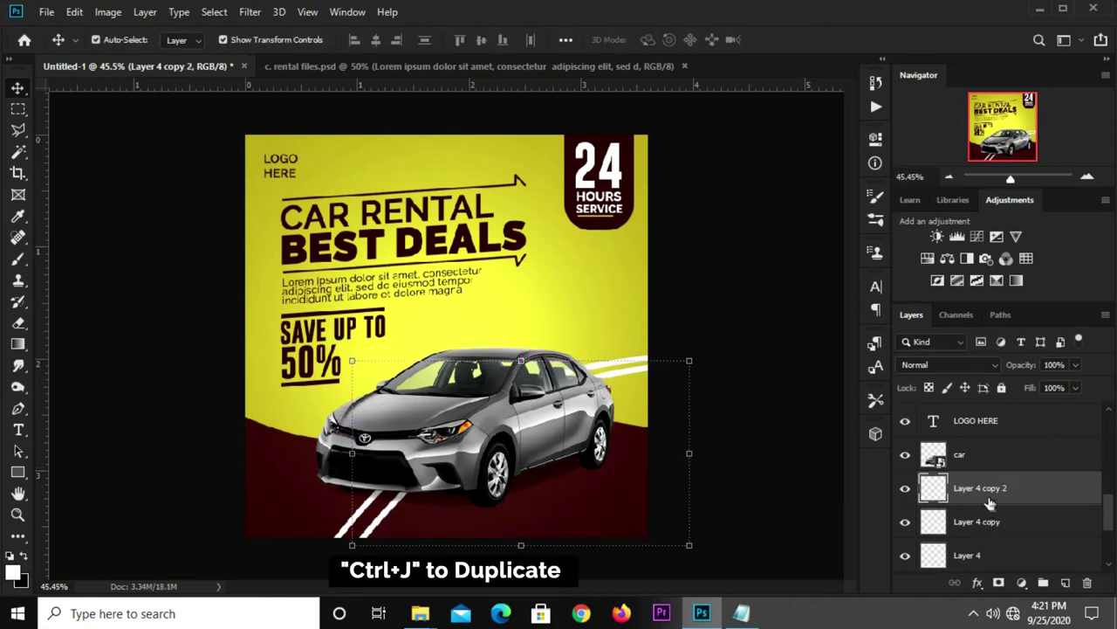
key(ctrl+t)
mouse_move(456, 425)
mouse_down()
mouse_move(479, 425)
mouse_move(482, 439)
mouse_up()
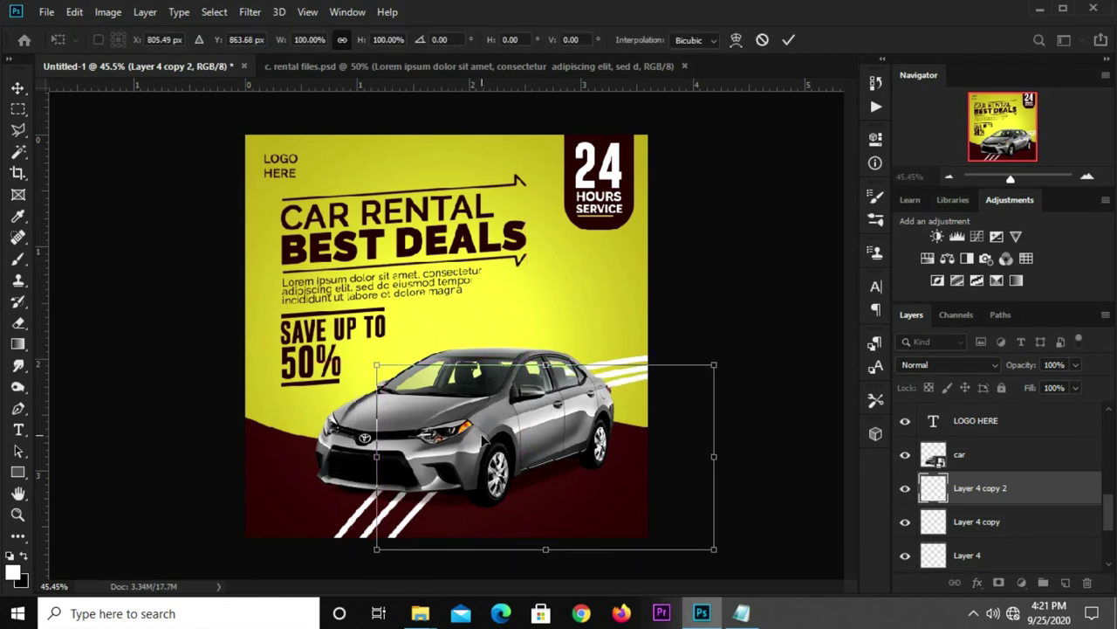
key(Down)
key(Down)
key(Down)
key(Down)
key(Down)
key(Down)
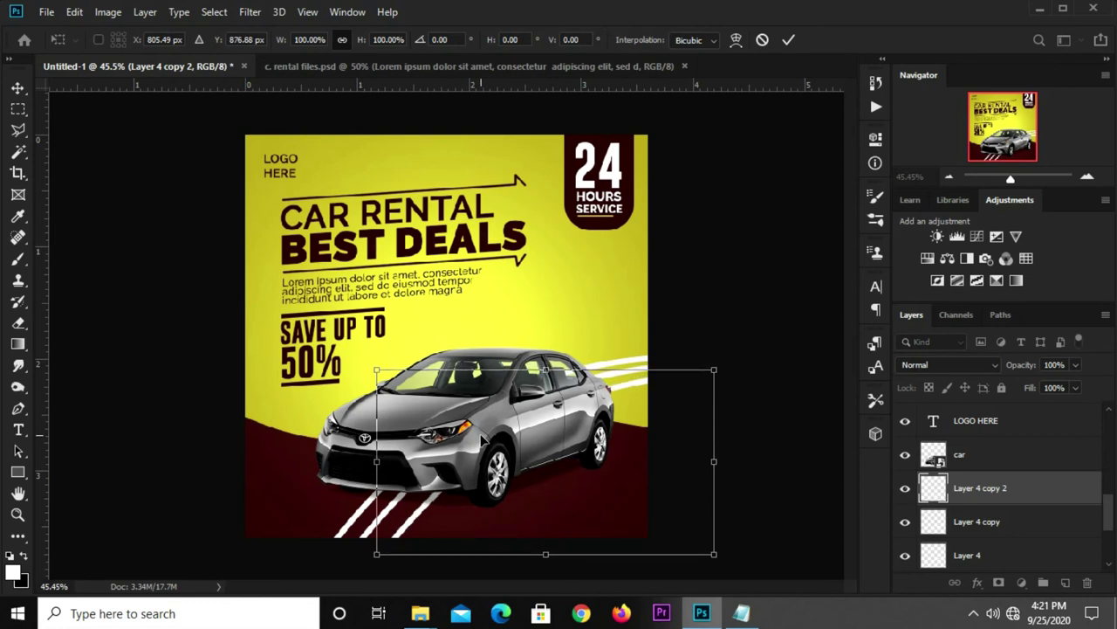
key(Return)
Fine-tune the original stripe's position and zoom back out to 50%
click(725, 316)
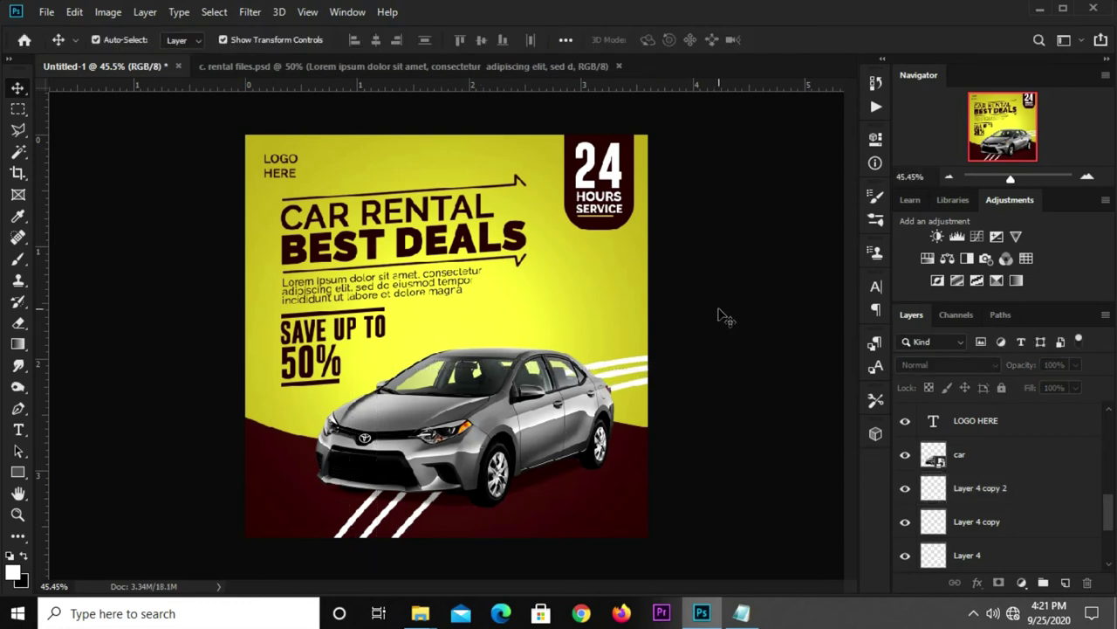
click(376, 534)
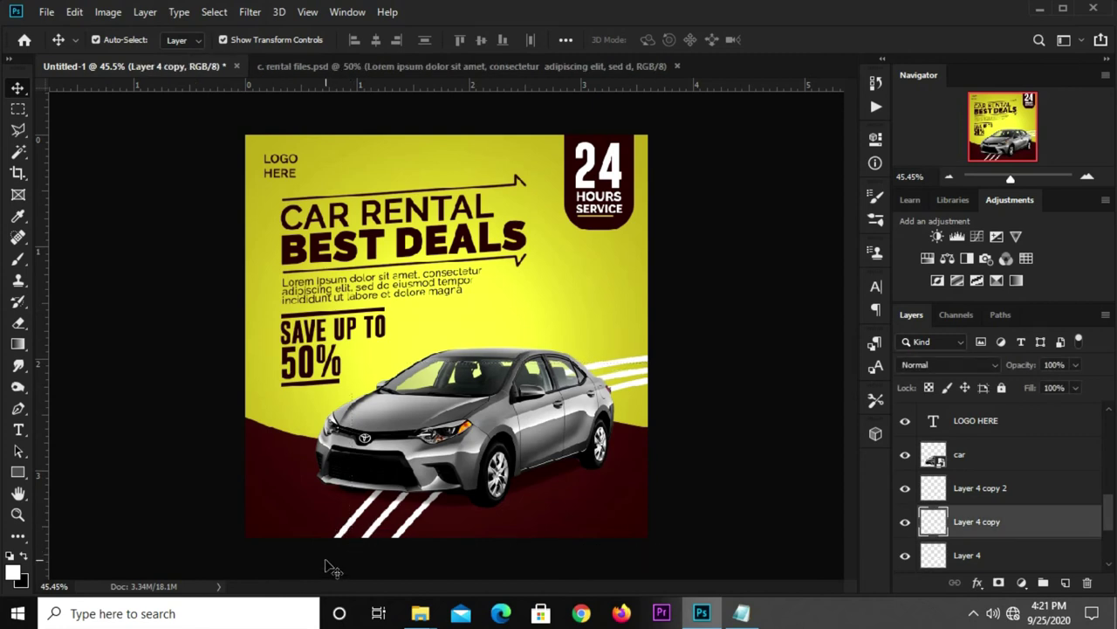
click(352, 541)
click(345, 536)
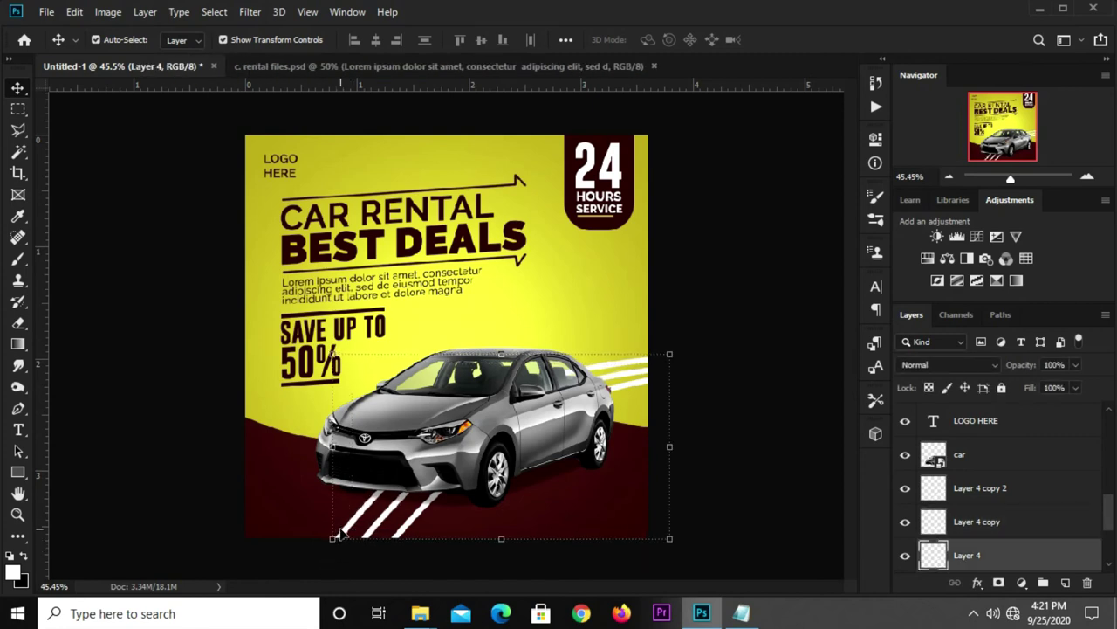
drag(340, 533, 342, 532)
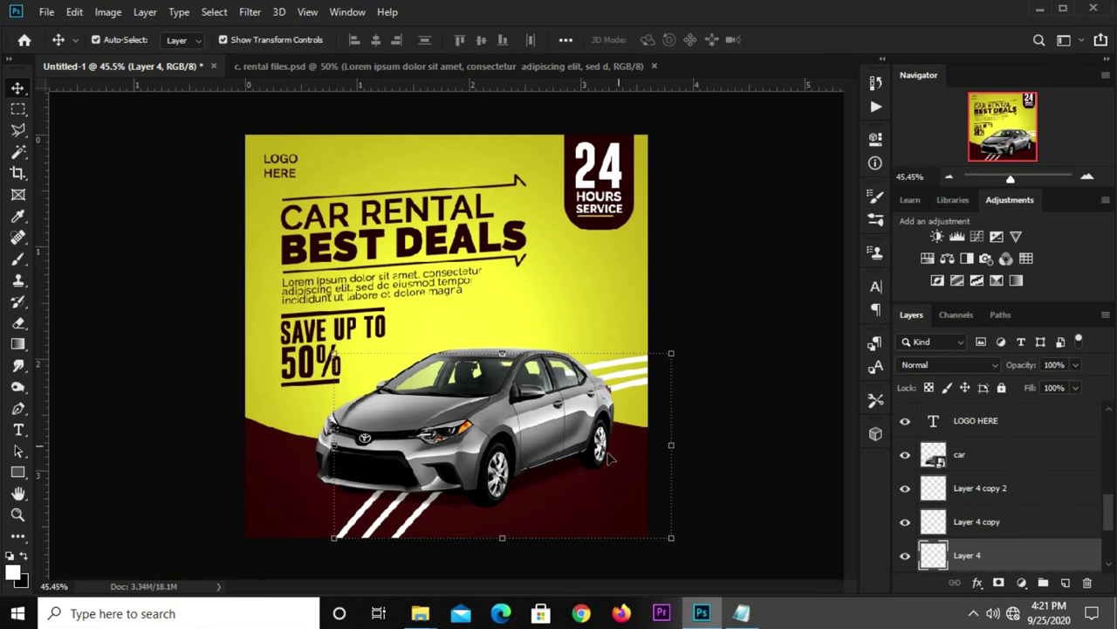
click(731, 426)
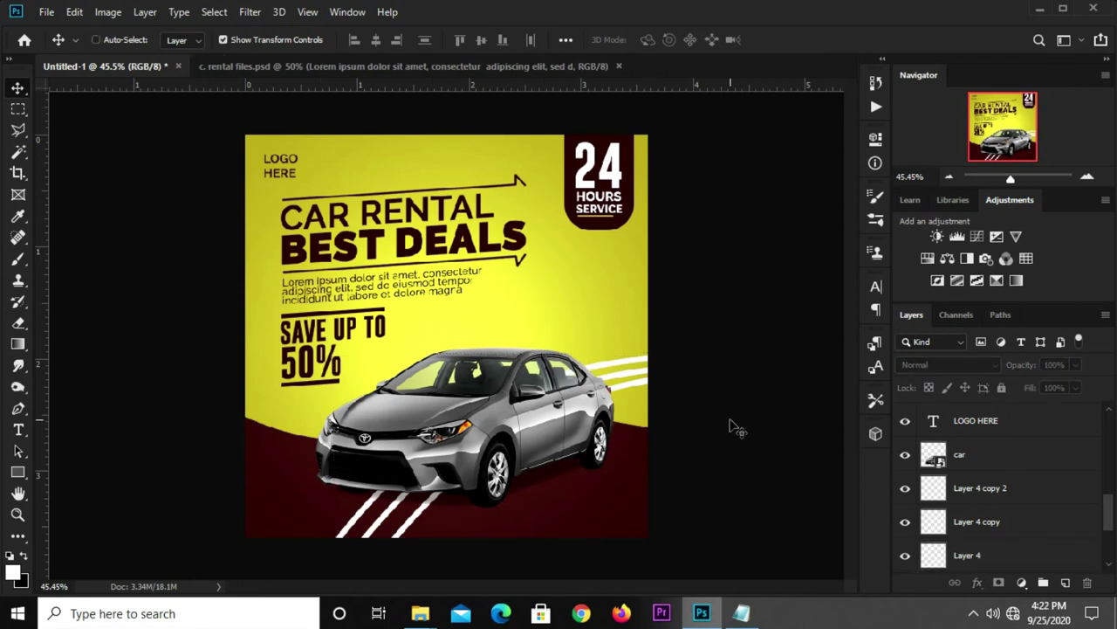
scroll(731, 428, up, 2)
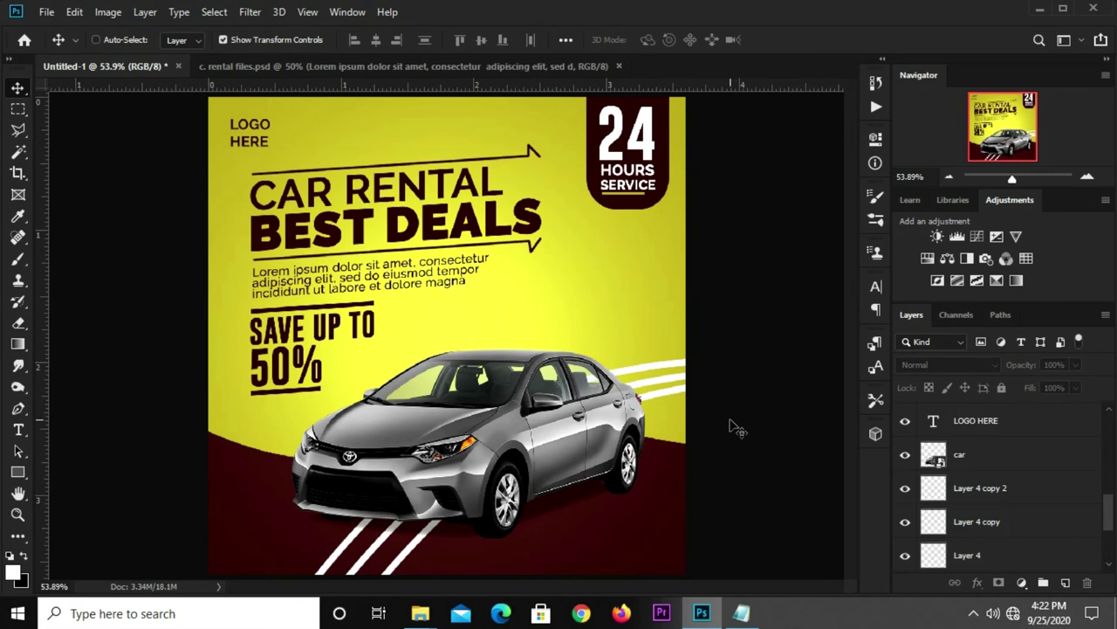
key(ctrl+minus)
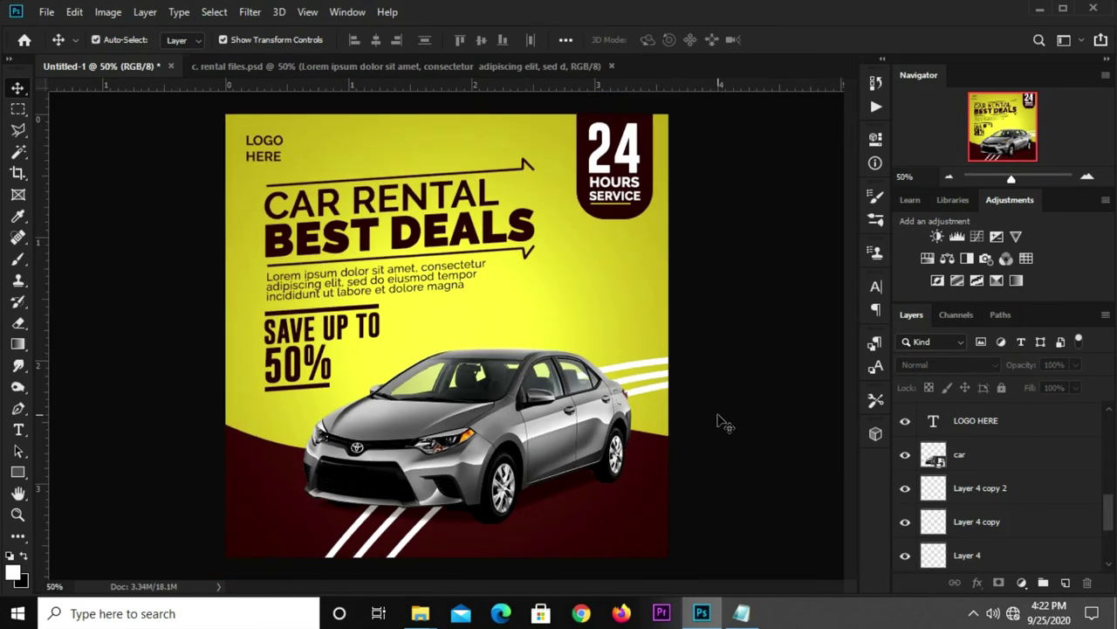
click(536, 443)
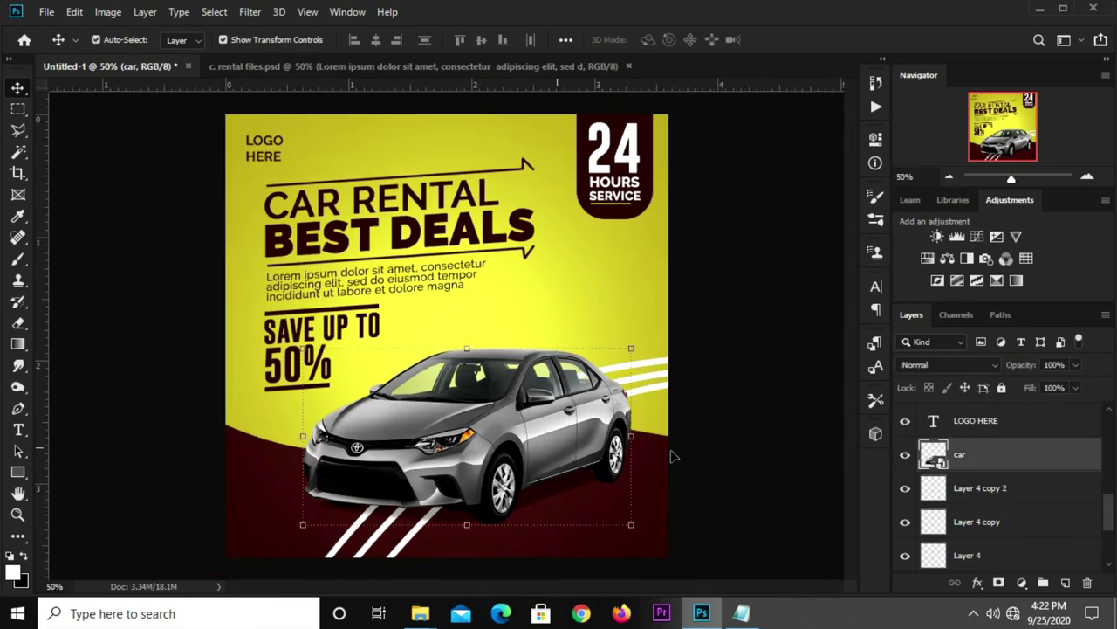
Add Layer 5 below the car and set a soft black brush at 95 px, 0% hardness
click(1066, 582)
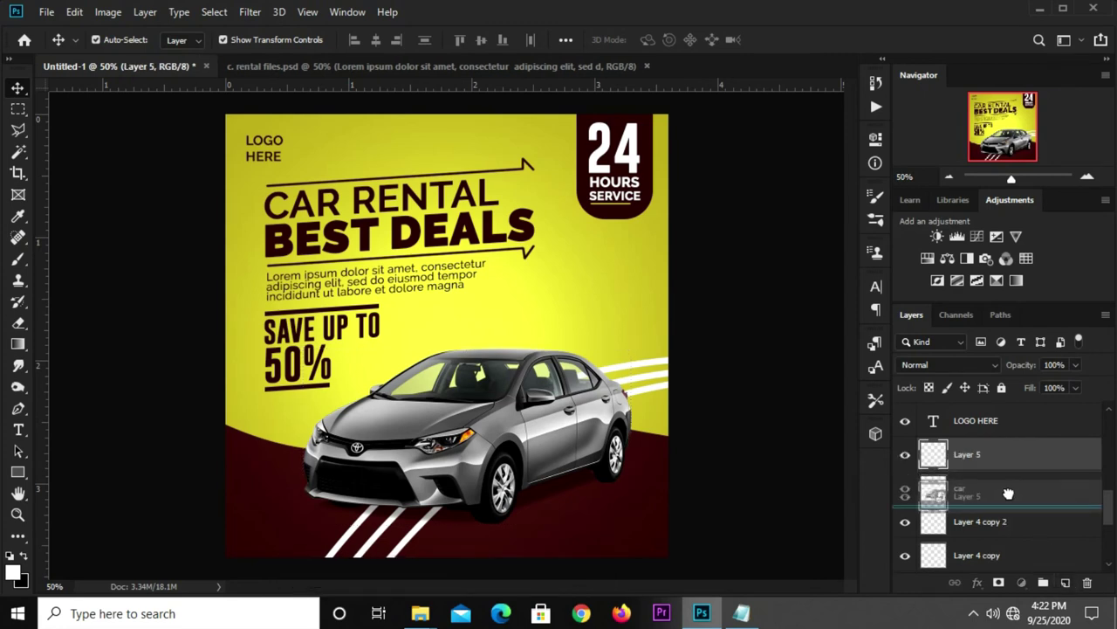
drag(1016, 455, 1008, 493)
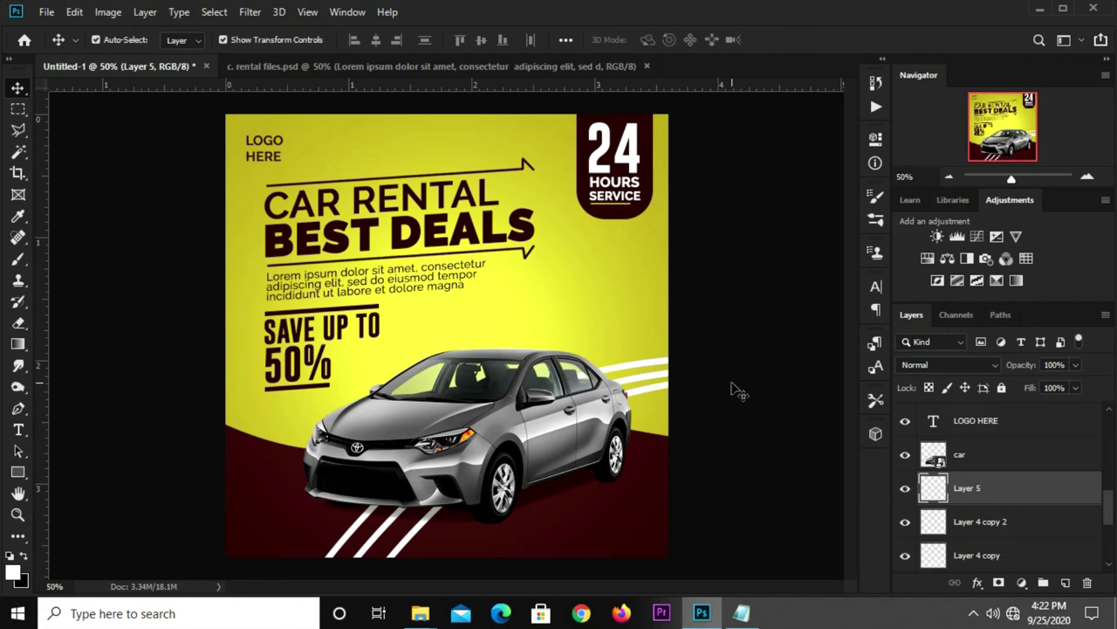
click(18, 258)
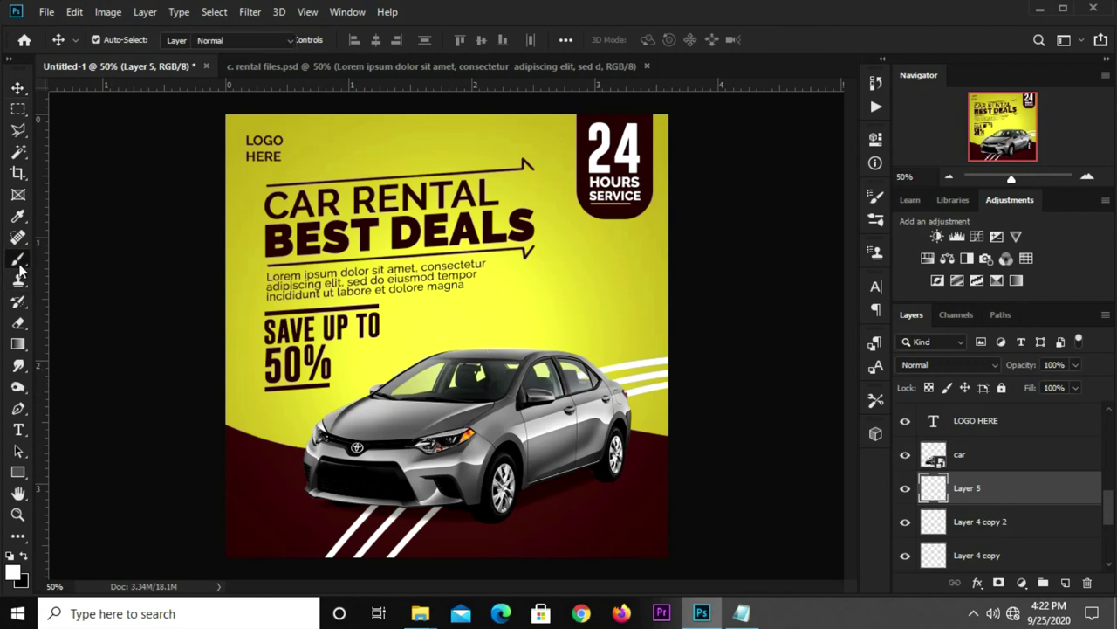
click(64, 261)
click(26, 557)
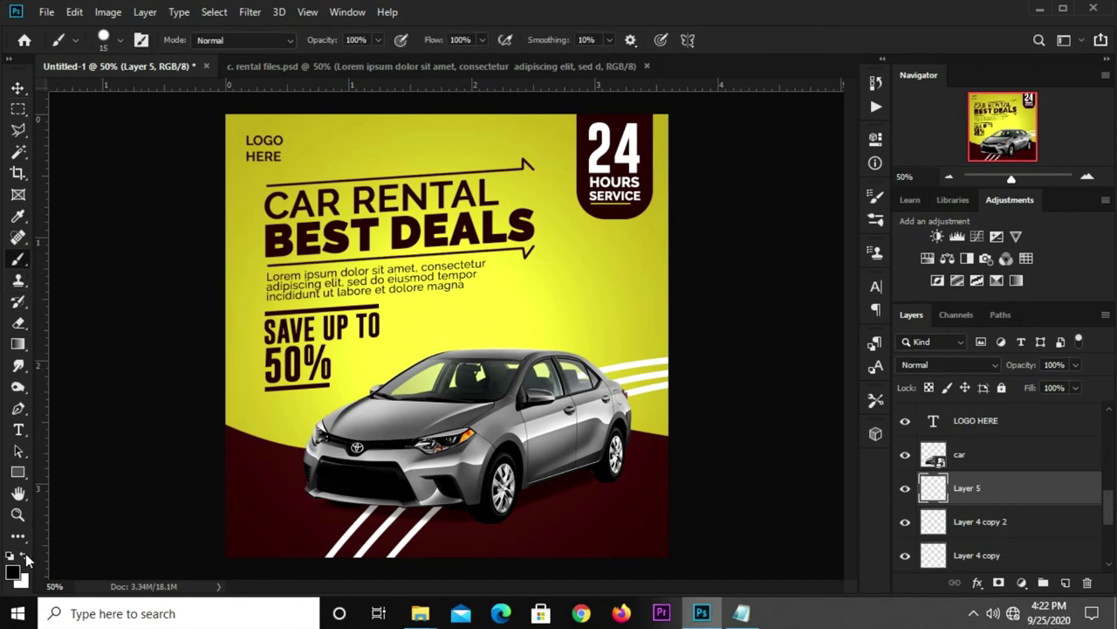
click(119, 40)
mouse_move(176, 129)
mouse_down()
mouse_move(95, 130)
mouse_move(131, 94)
mouse_up()
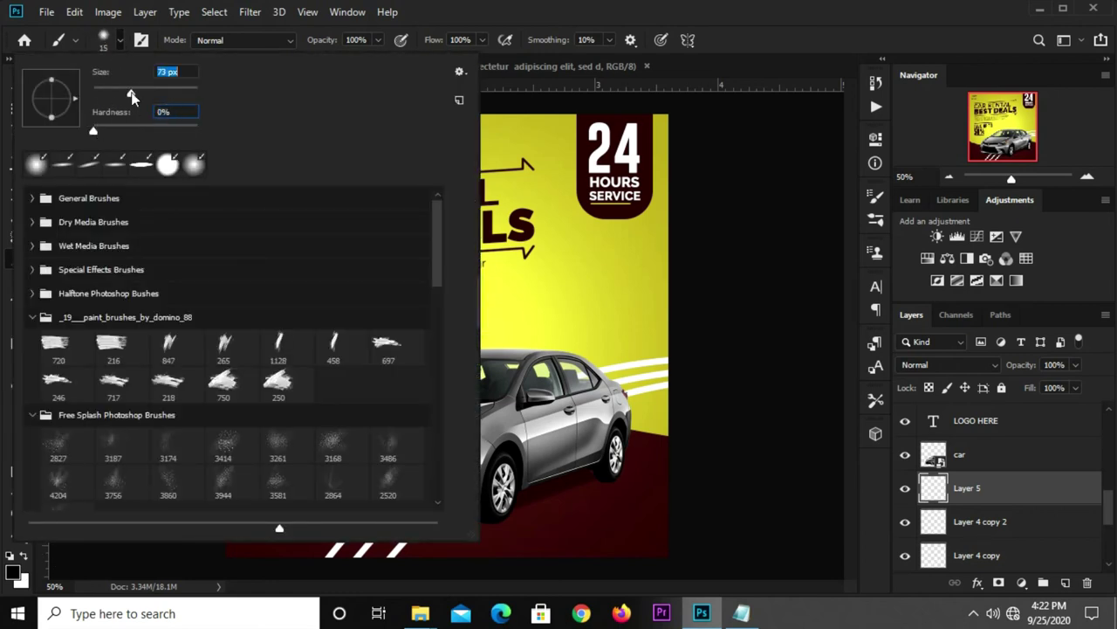
key(Return)
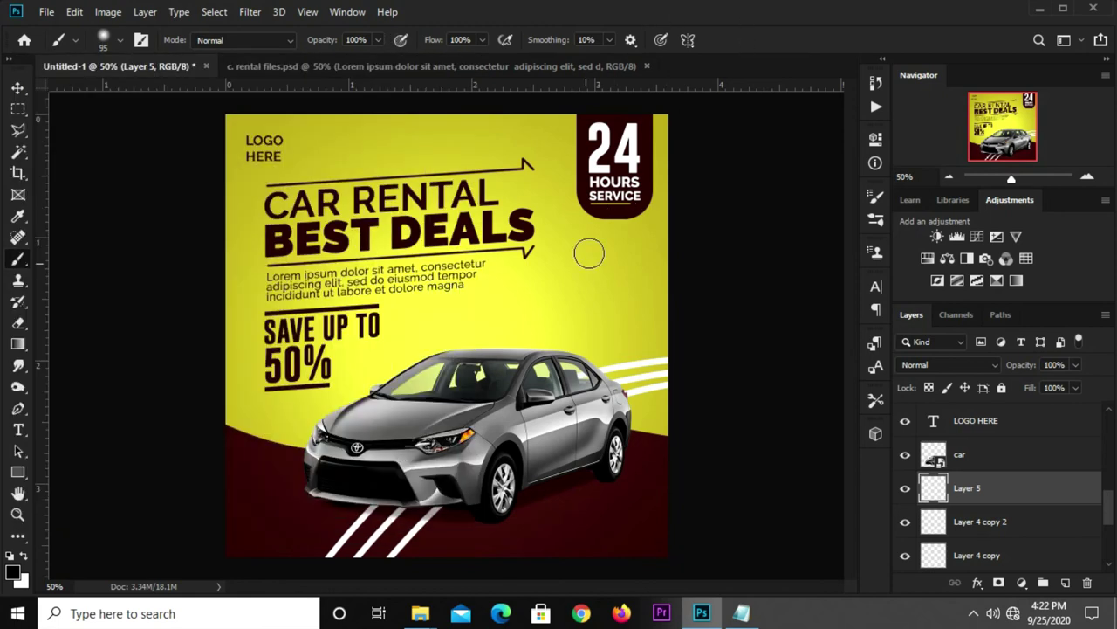
Tilt the brush tip, enlarge it to 125 px, then undo a test shadow stroke
click(878, 197)
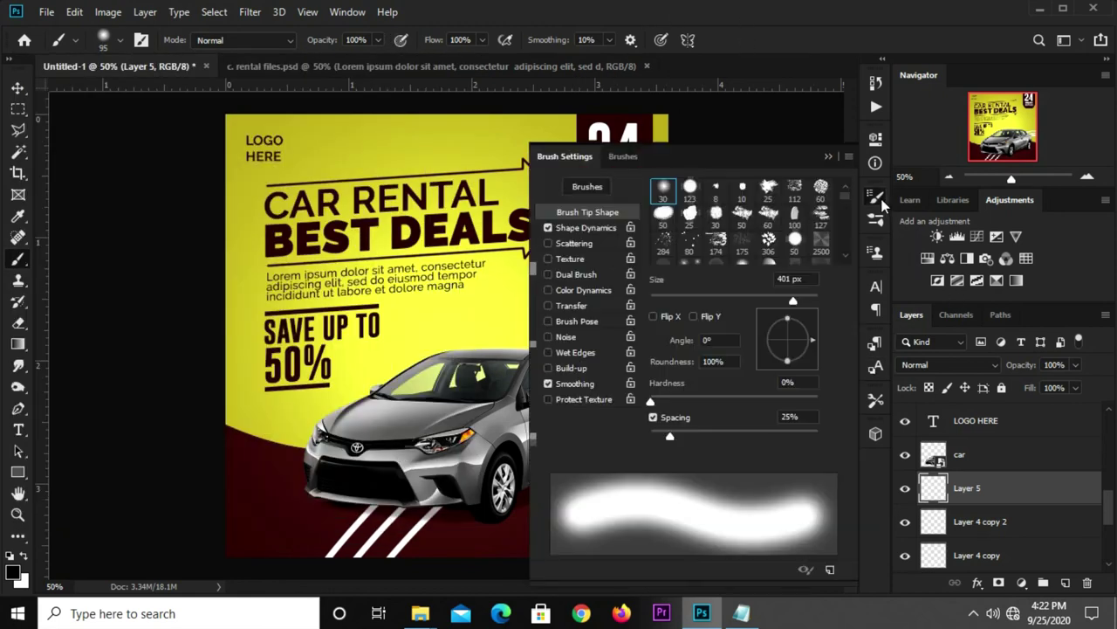
mouse_move(783, 365)
mouse_down()
mouse_move(788, 348)
mouse_move(814, 342)
mouse_up()
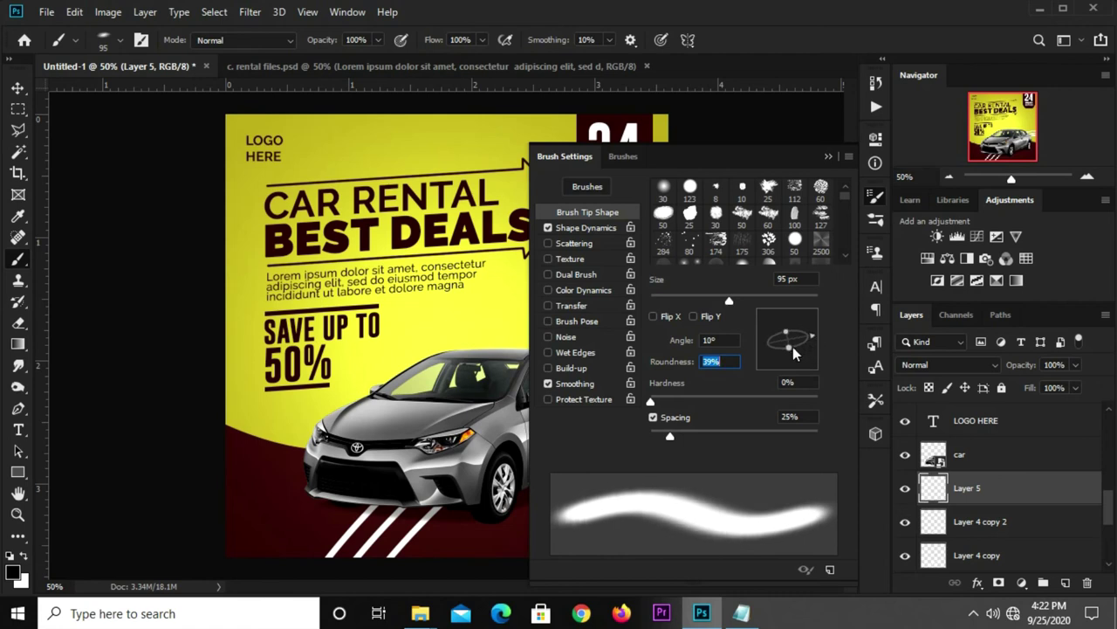
click(829, 156)
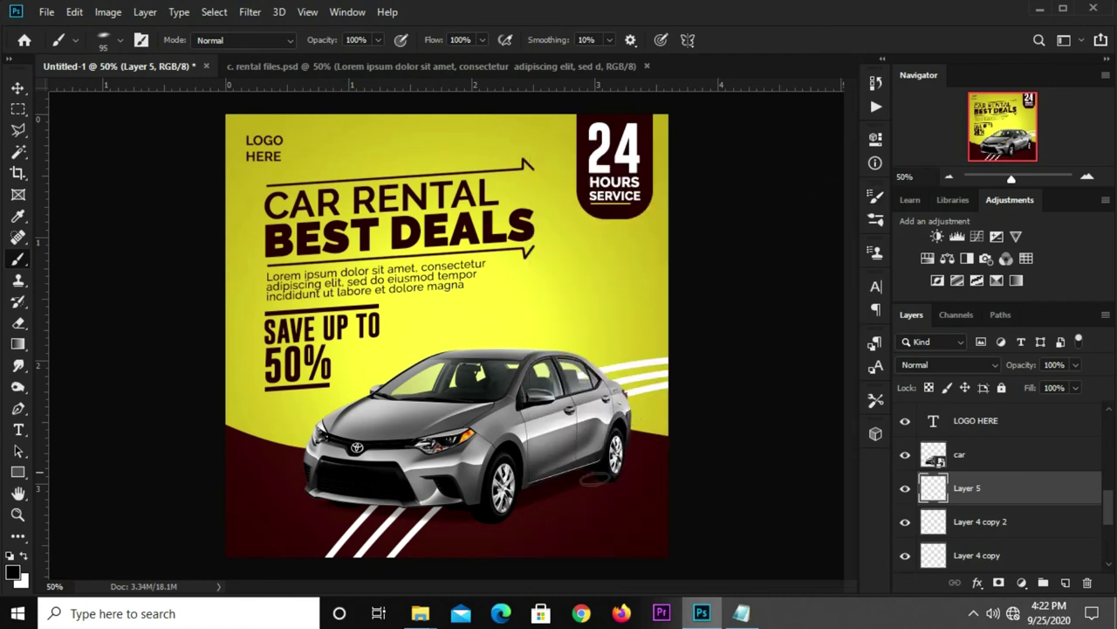
key(bracketright)
drag(495, 522, 341, 553)
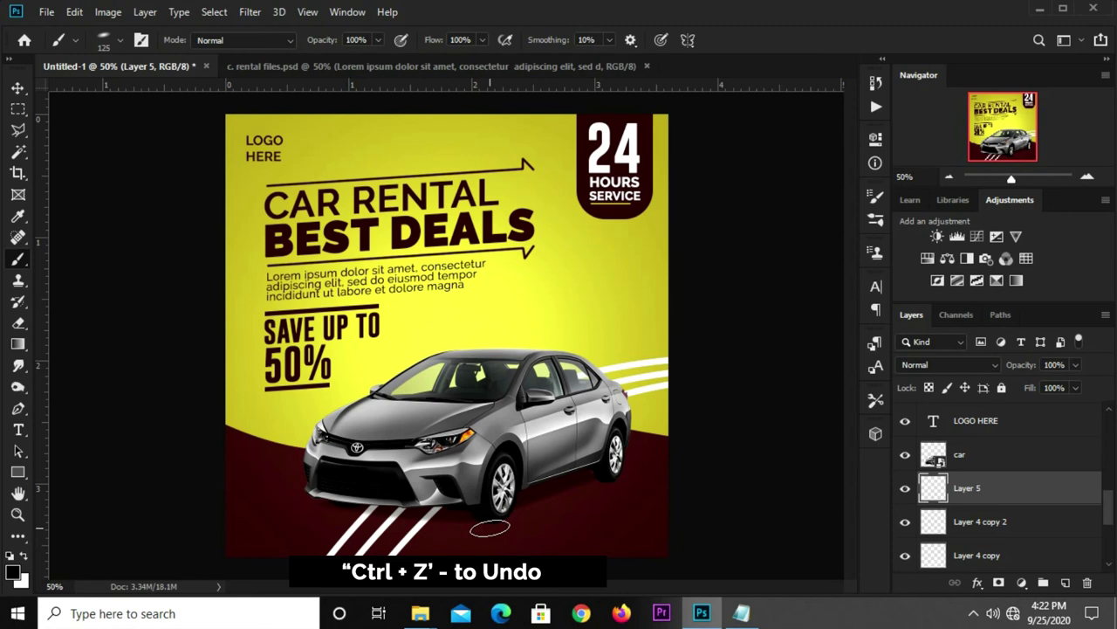
key(ctrl+z)
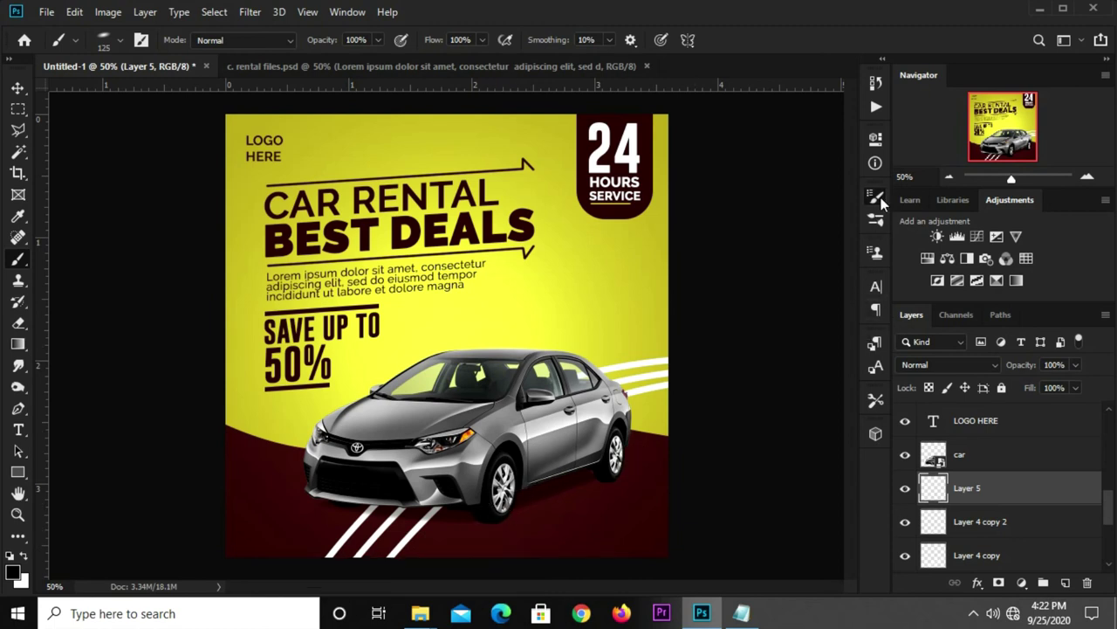
Set the brush tip angle to 0° and roundness to 20%
click(876, 197)
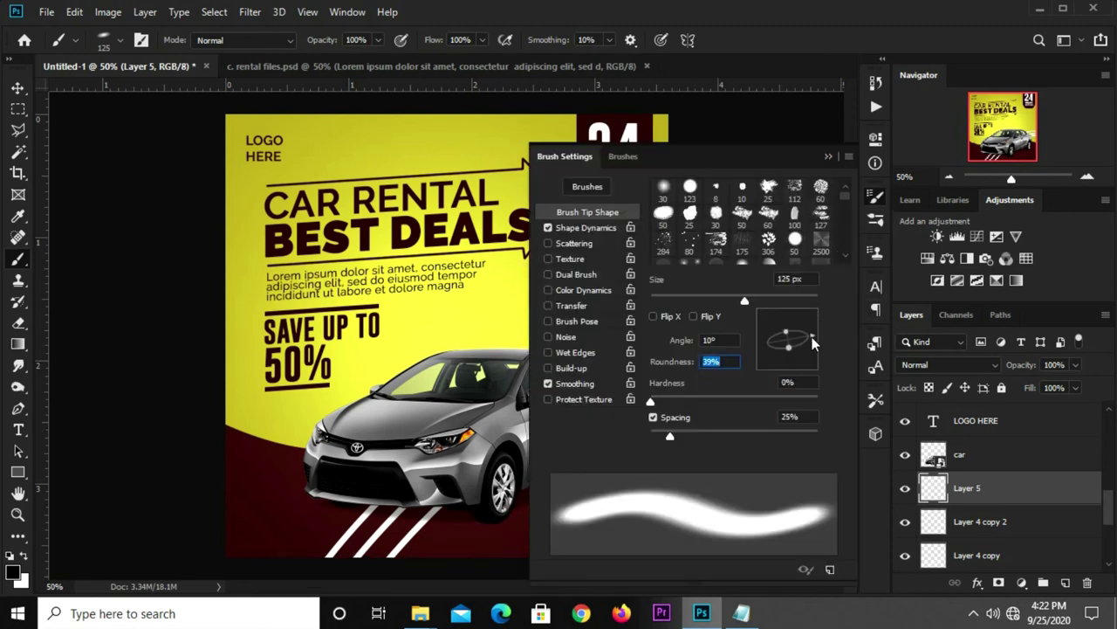
drag(812, 342, 814, 340)
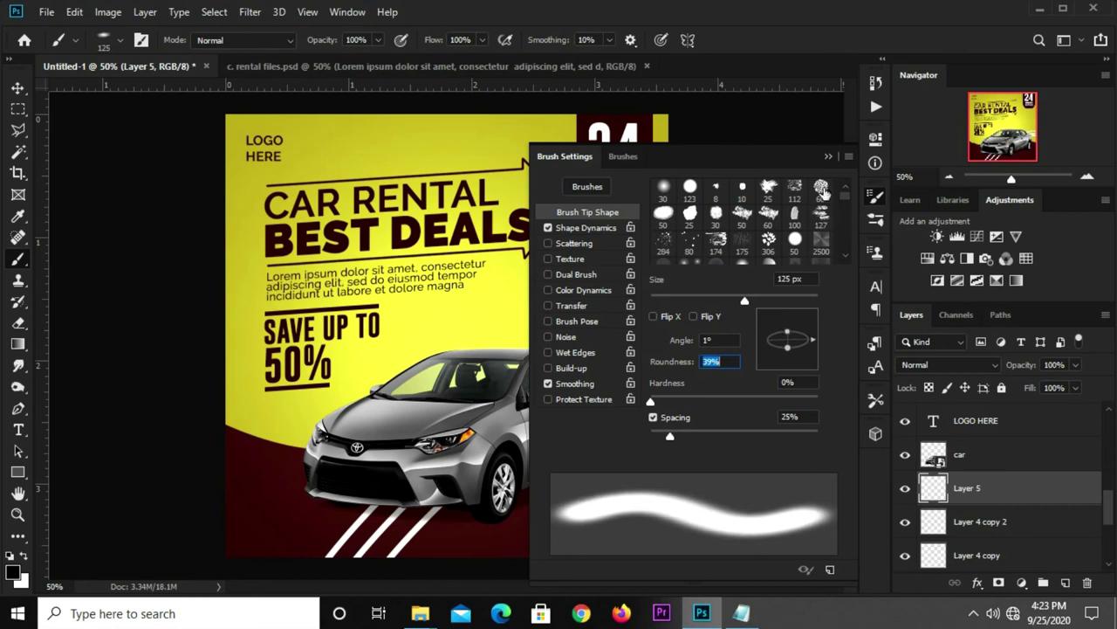
click(828, 157)
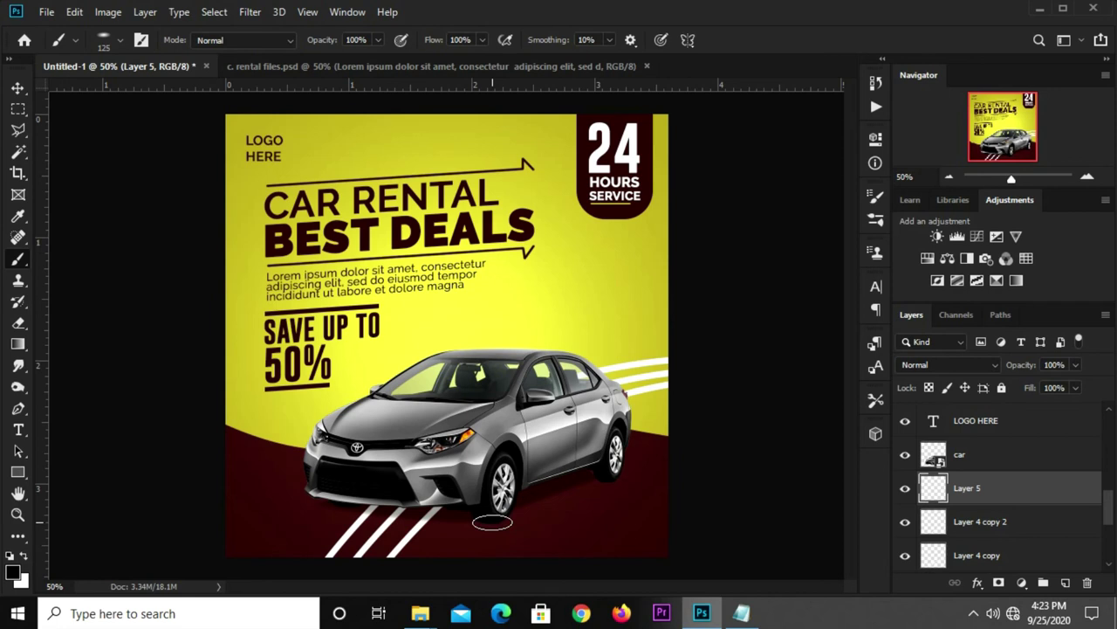
click(875, 195)
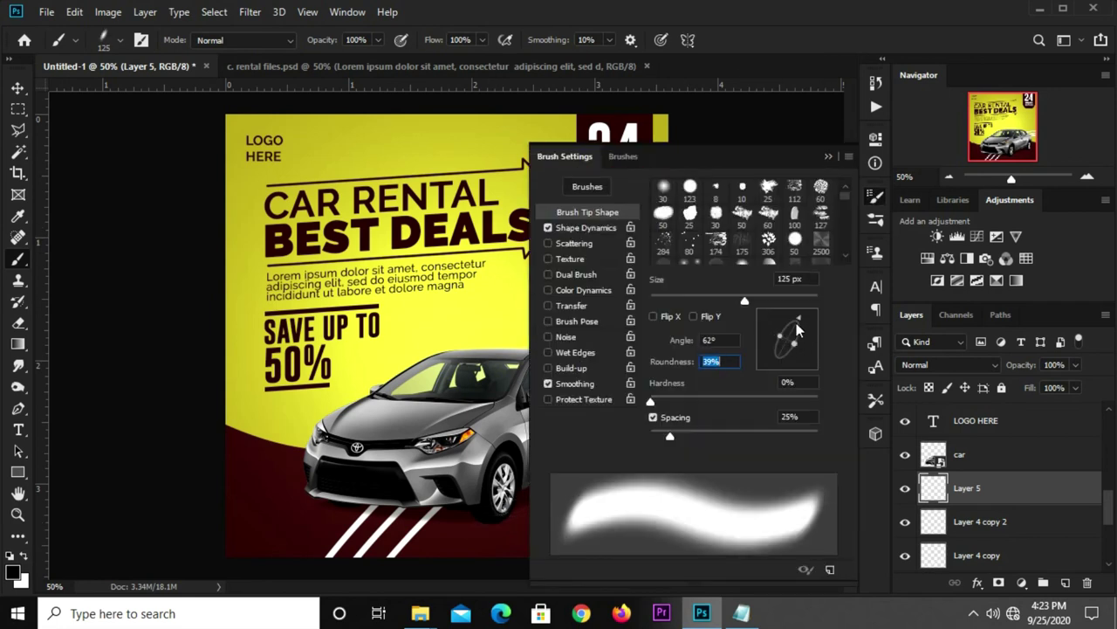
drag(796, 328, 802, 346)
click(731, 340)
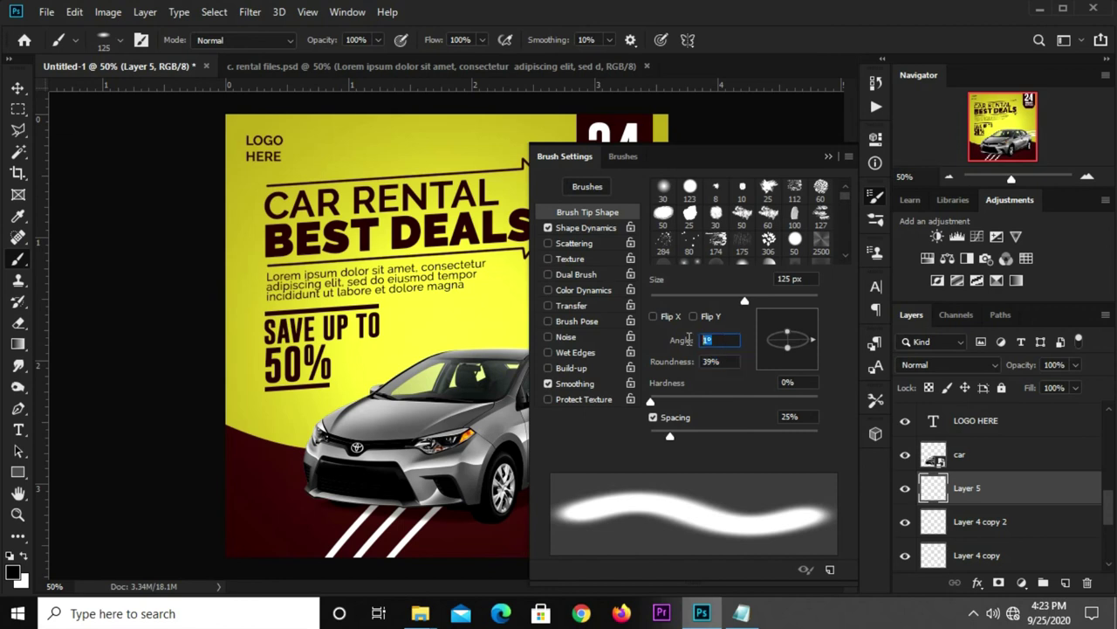
key(Return)
text(20)
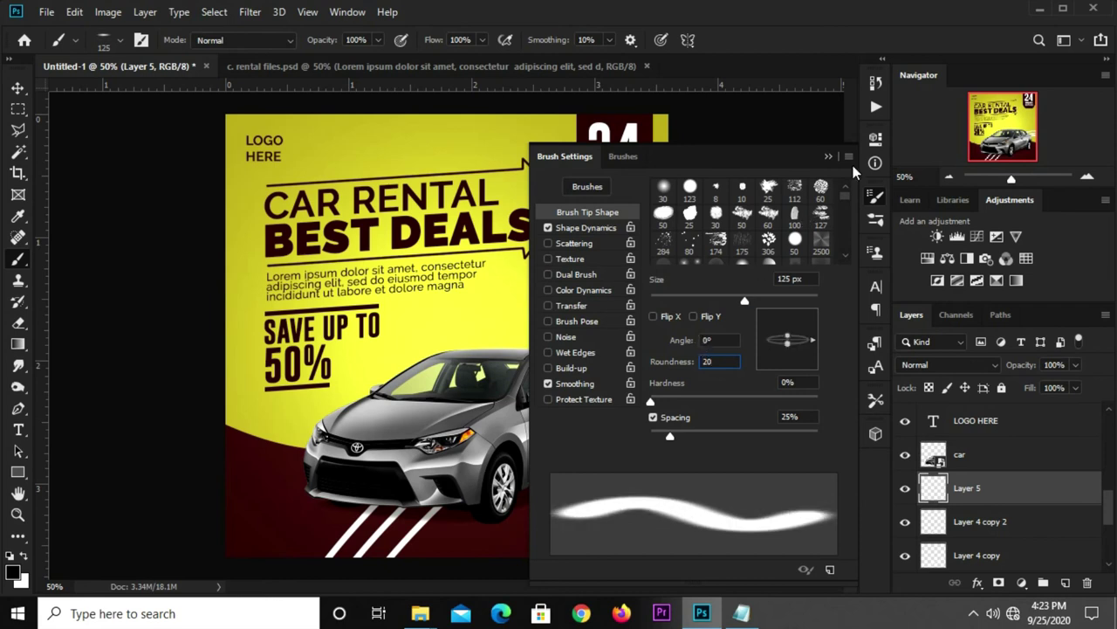
click(829, 158)
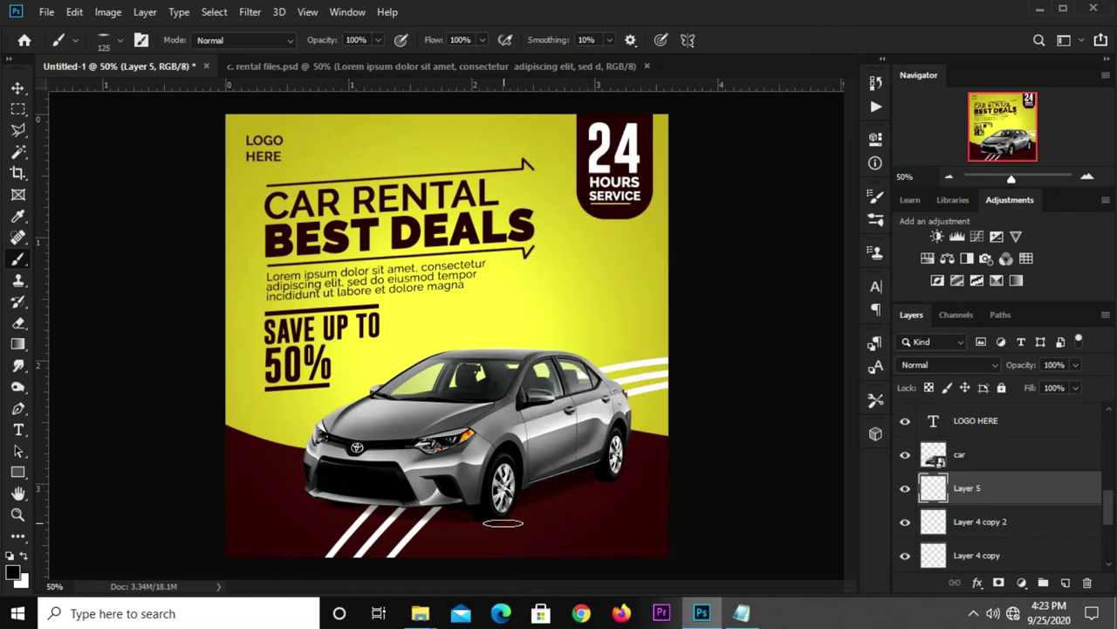
Enlarge the brush to 150 px, paint a flat shadow under the car, and add Layers 6 and 7
key(bracketright)
click(490, 519)
click(1066, 582)
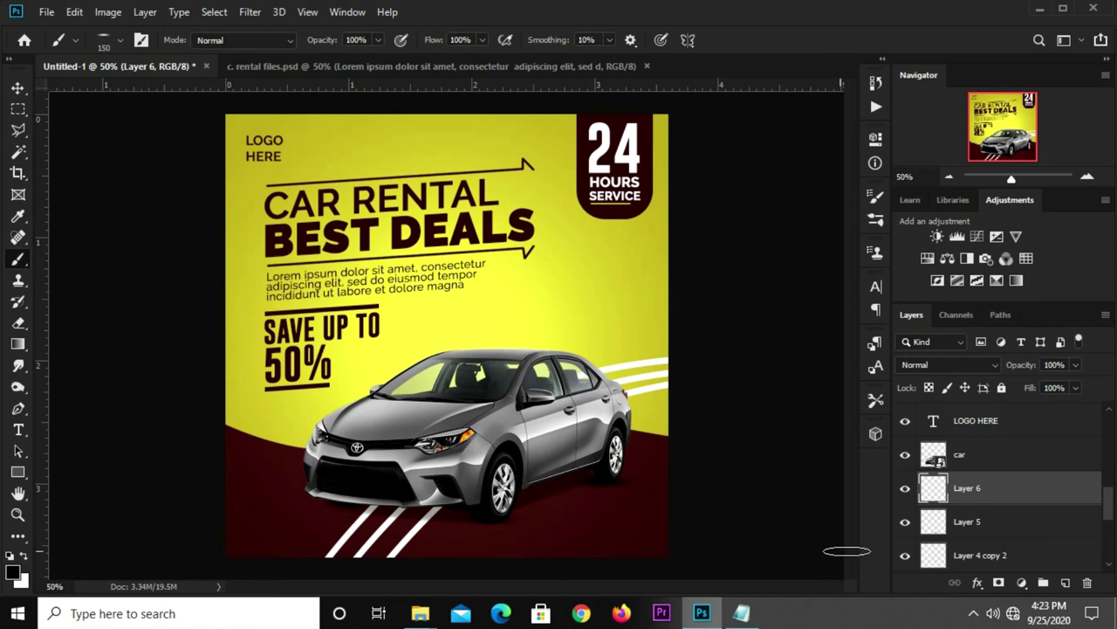
click(1065, 582)
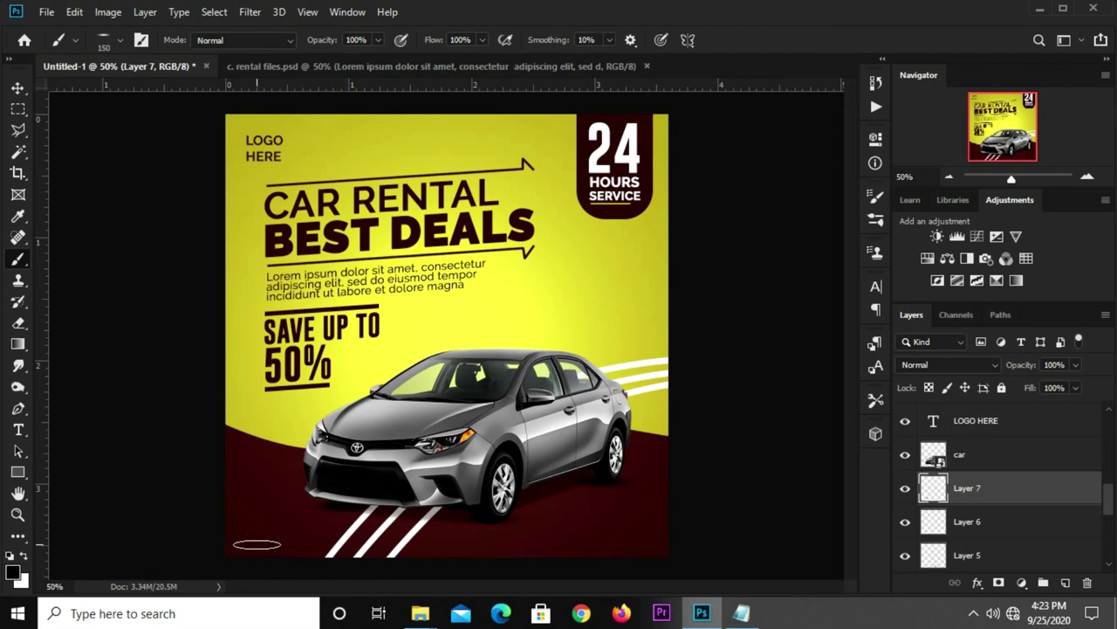
key(v)
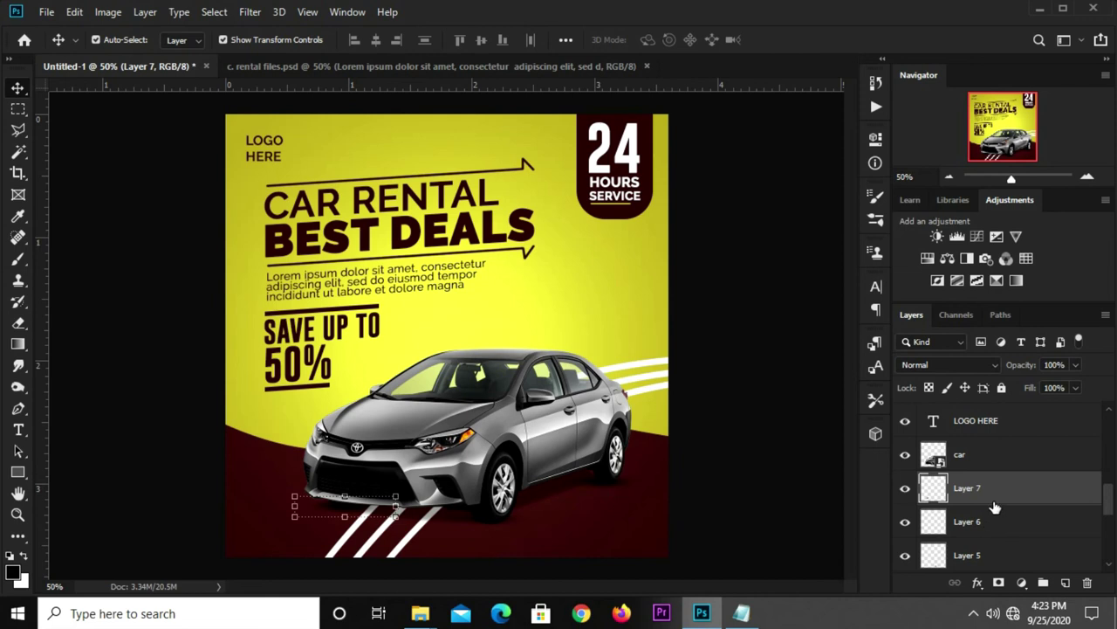
Lower Layer 7 to 67% and Layer 6 to 64% opacity, then select Layer 5
scroll(995, 507, down, 2)
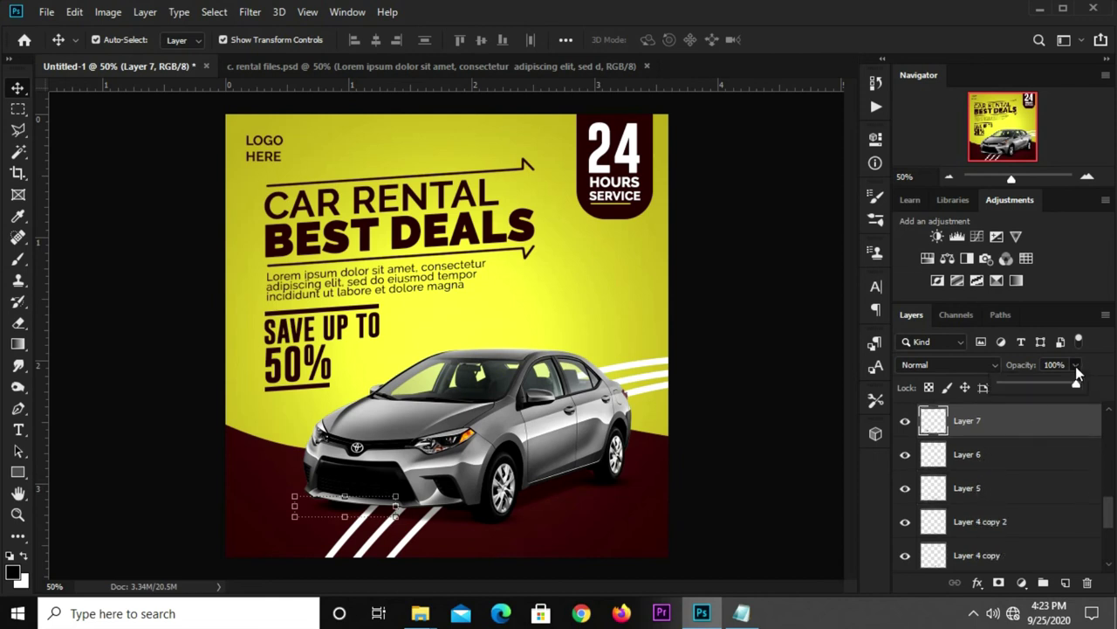
drag(1058, 389, 1053, 384)
click(1006, 456)
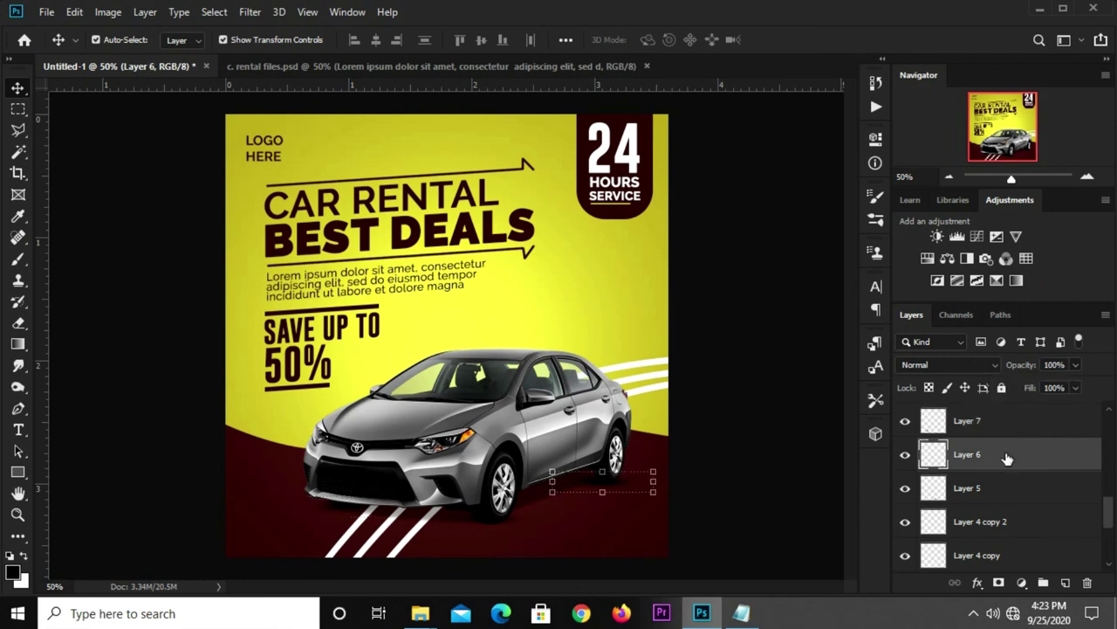
drag(1063, 390, 1051, 390)
click(995, 486)
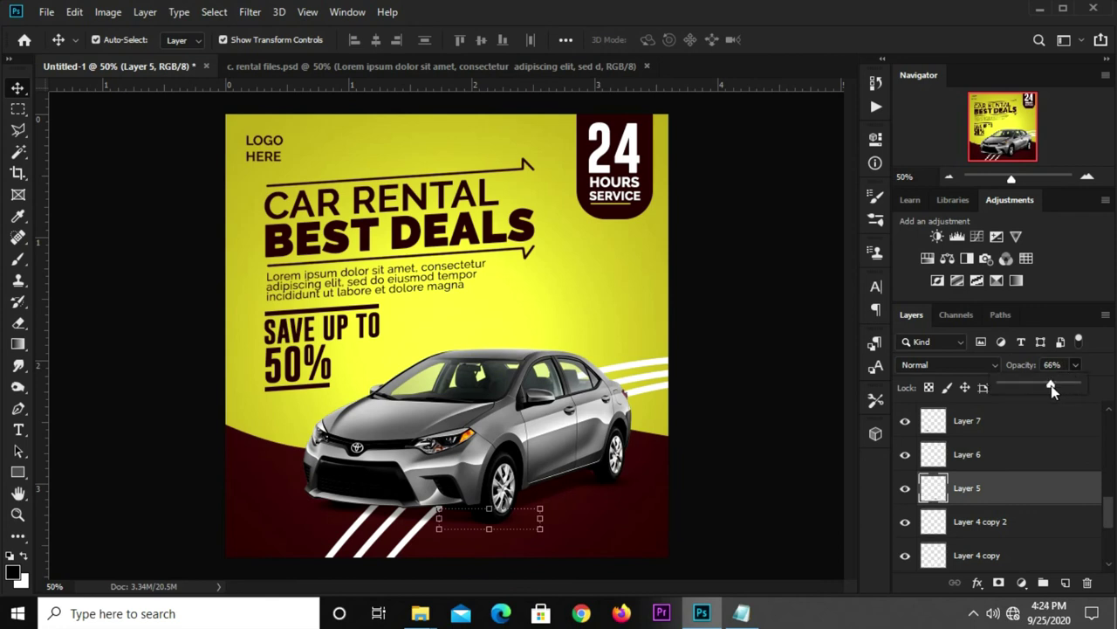
Check the shadows under the front wheel, right side and front bumper
click(491, 522)
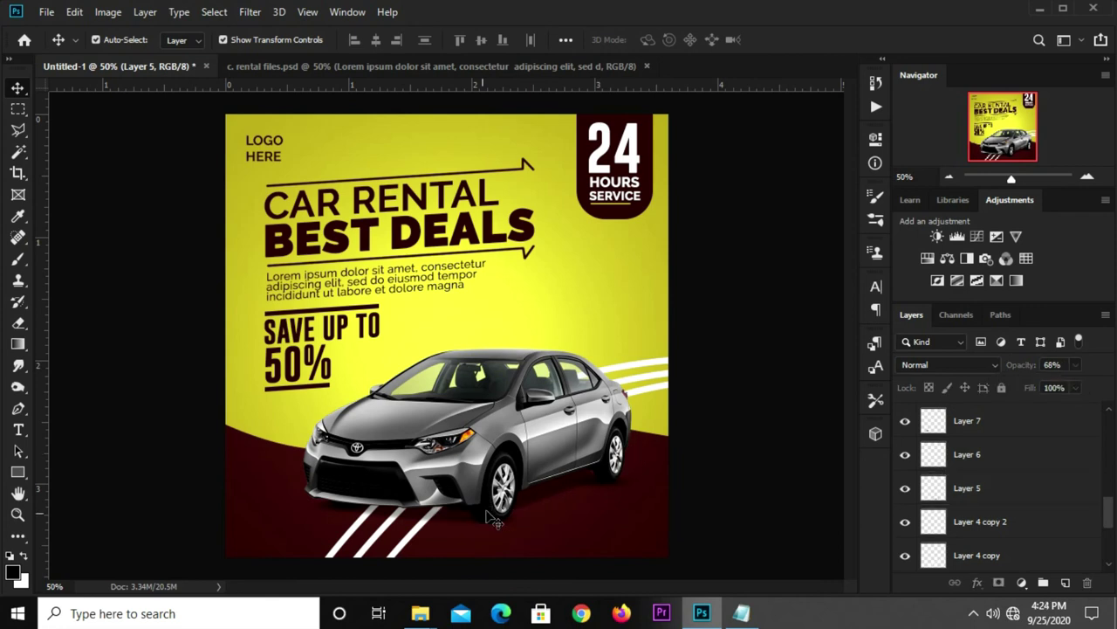
click(511, 524)
click(621, 489)
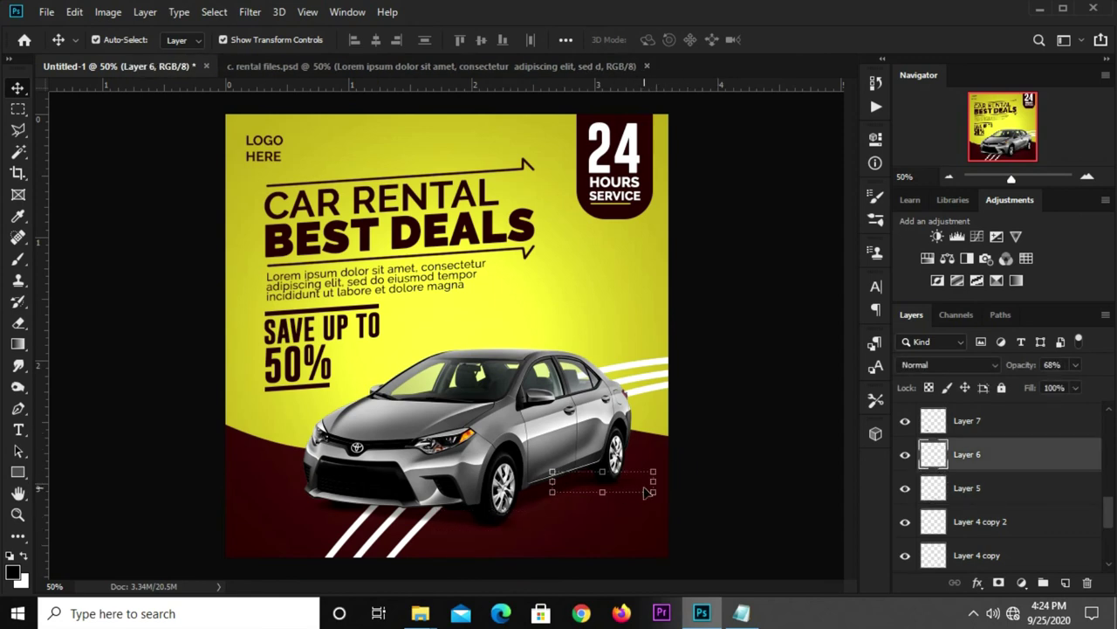
click(692, 463)
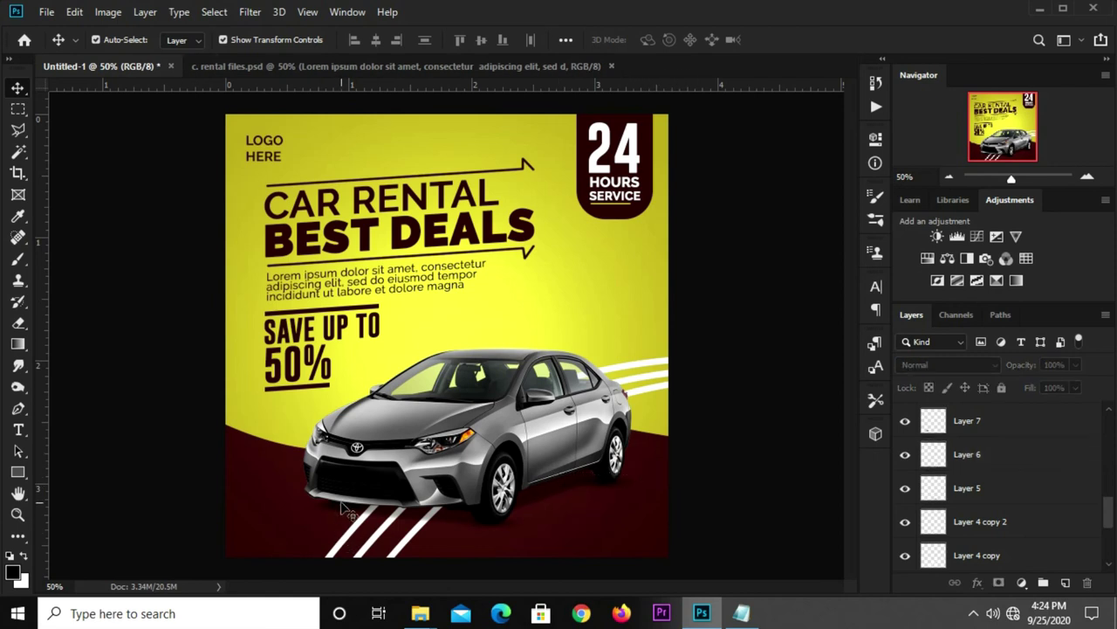
click(344, 512)
click(343, 515)
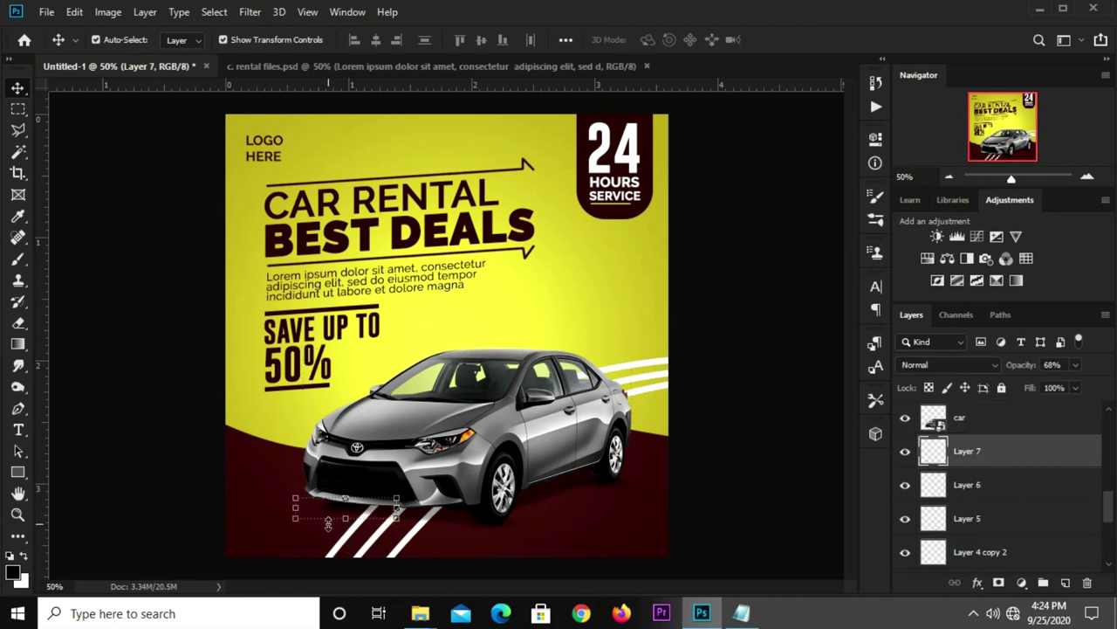
click(677, 485)
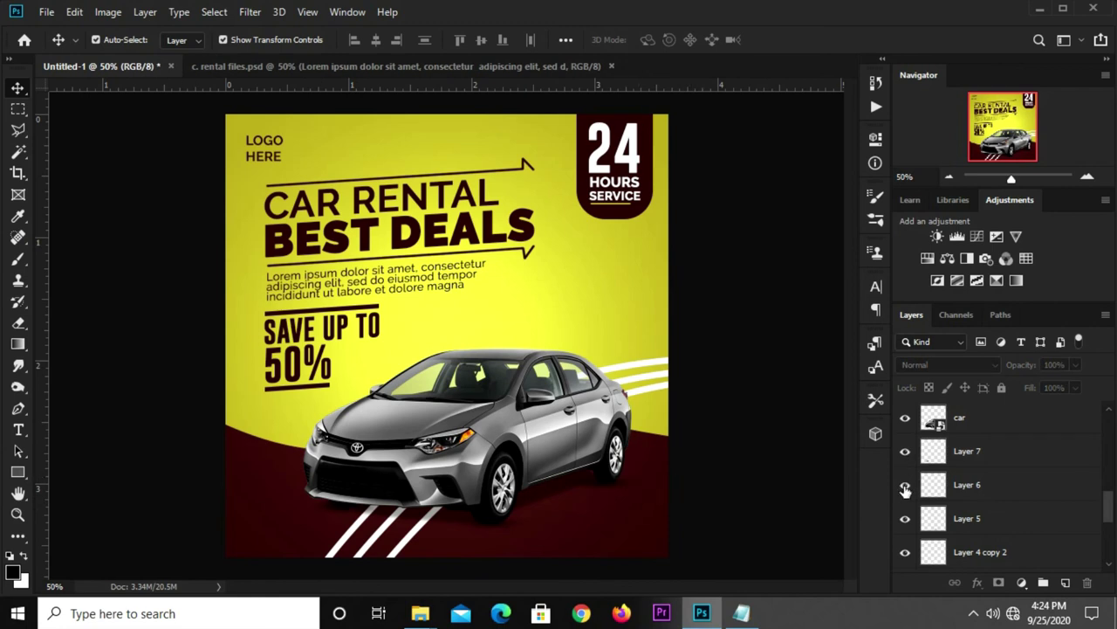
Set the Rectangle tool to no fill with a 5 px white outline
click(905, 486)
click(12, 473)
click(57, 470)
click(18, 472)
click(62, 483)
click(17, 472)
click(77, 472)
click(185, 39)
click(116, 73)
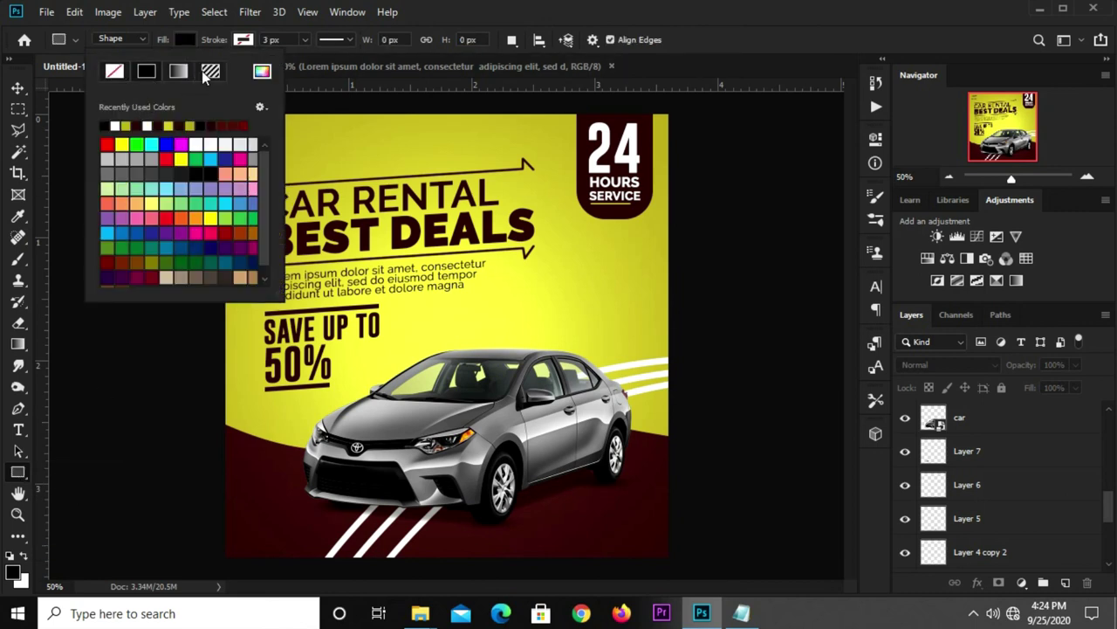
click(189, 37)
click(181, 35)
click(116, 73)
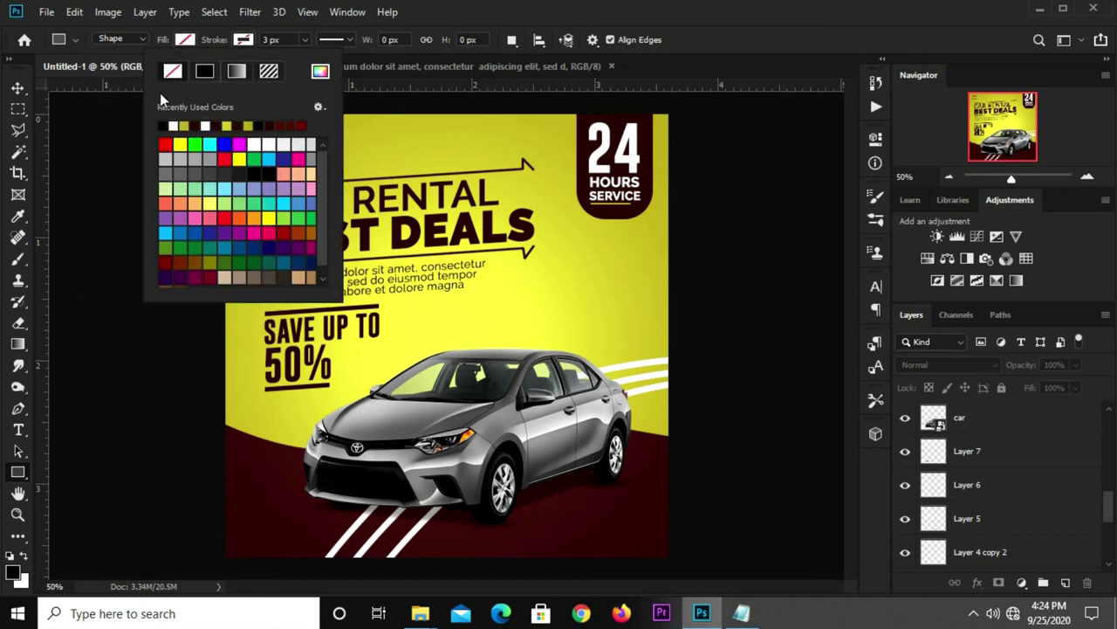
click(178, 124)
click(285, 41)
text(5)
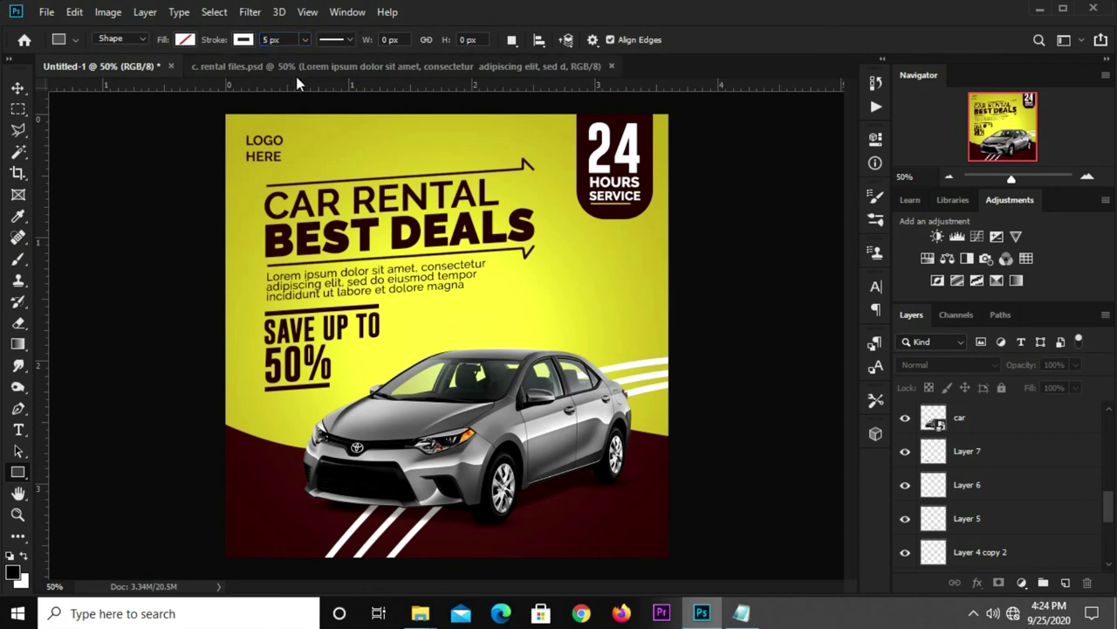
Draw the outlined rectangle at the bottom right, widened to 234 × 68 px
drag(573, 513, 660, 539)
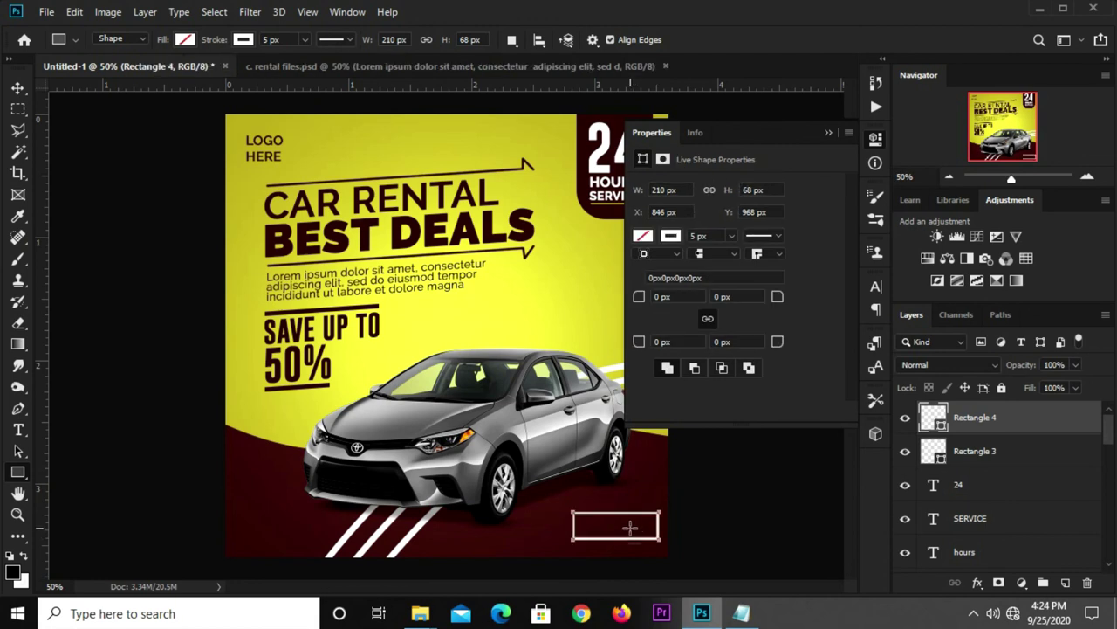
key(v)
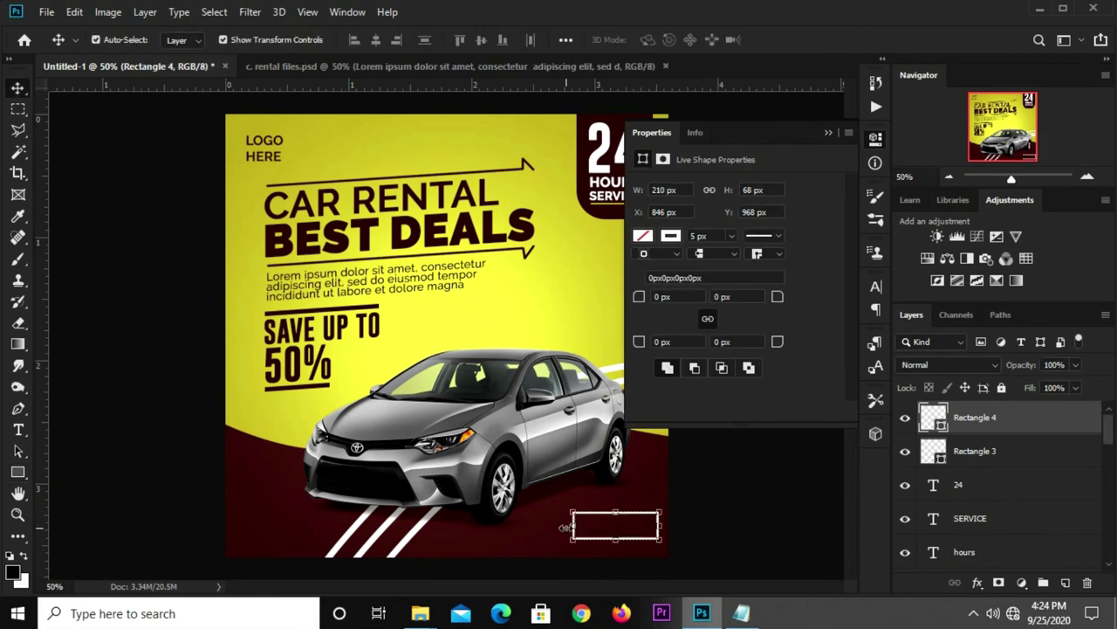
drag(564, 528, 553, 527)
drag(622, 531, 611, 528)
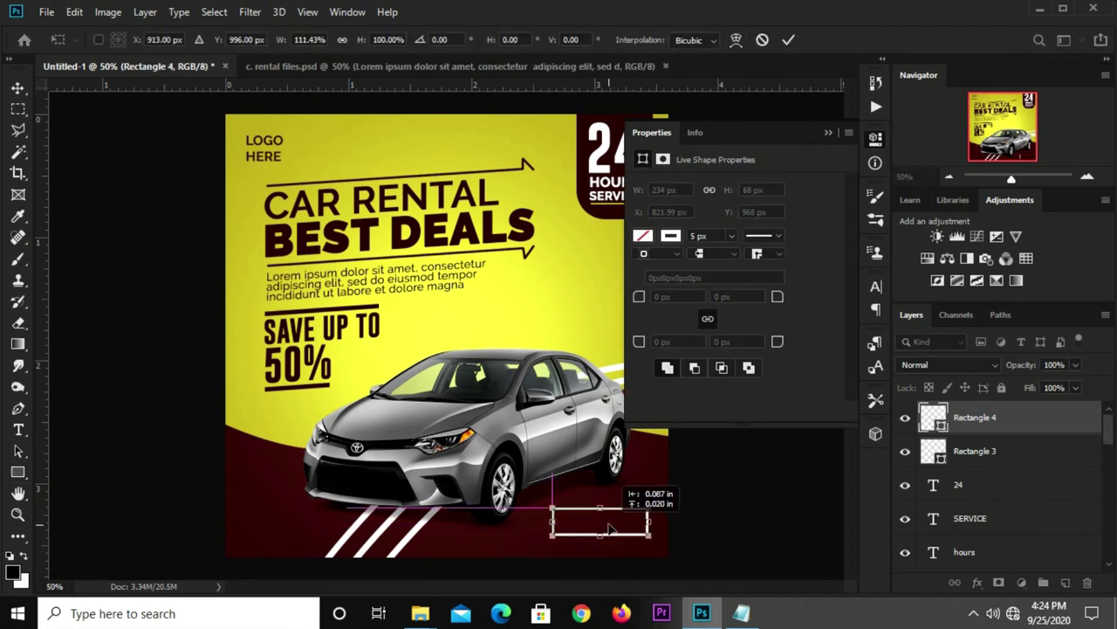
key(Return)
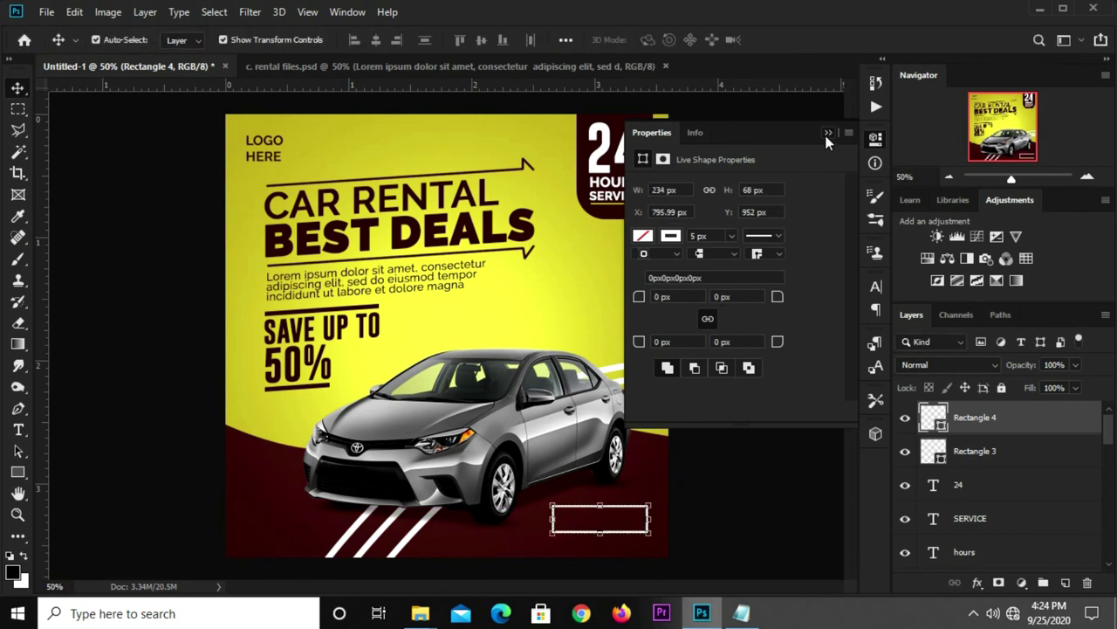
click(827, 133)
Copy the 'book now!' line from Notepad
click(742, 611)
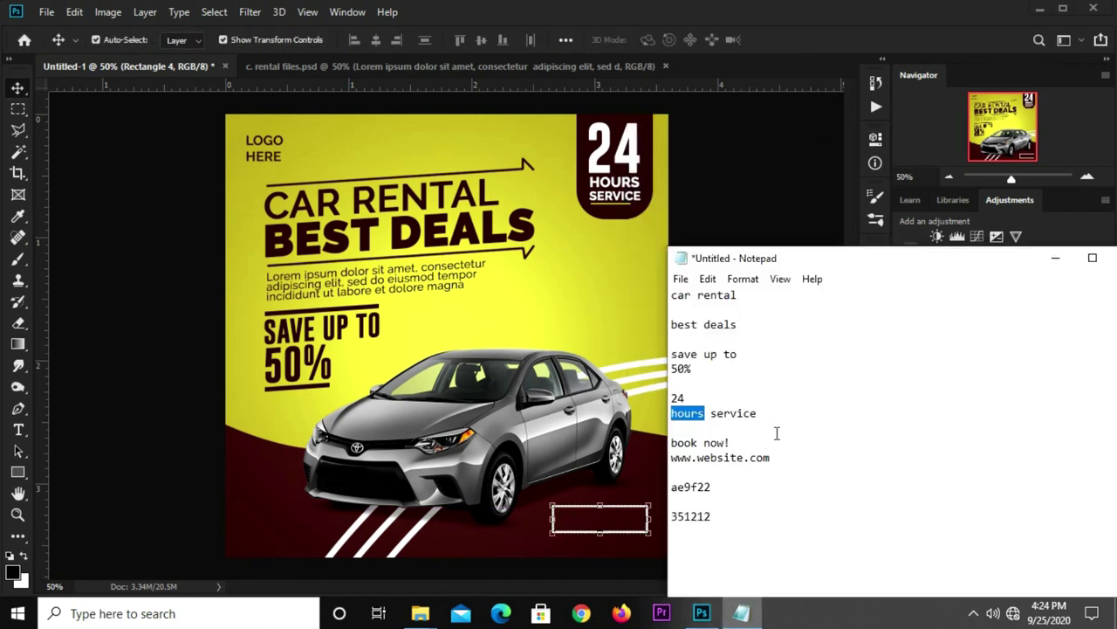
drag(749, 443, 672, 443)
right_click(696, 434)
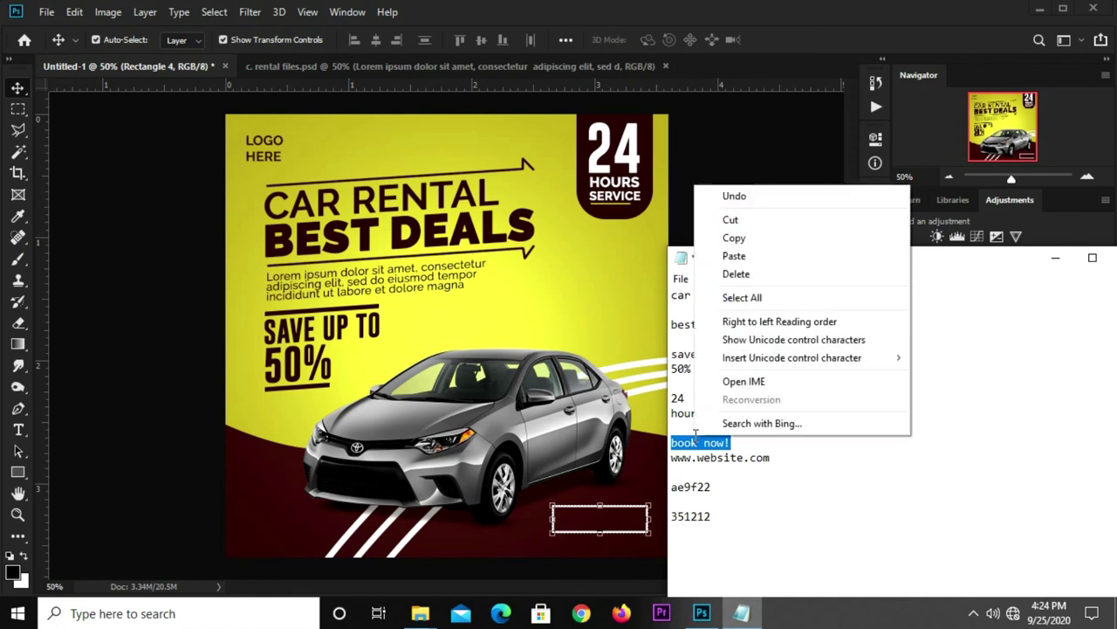
click(732, 234)
click(787, 64)
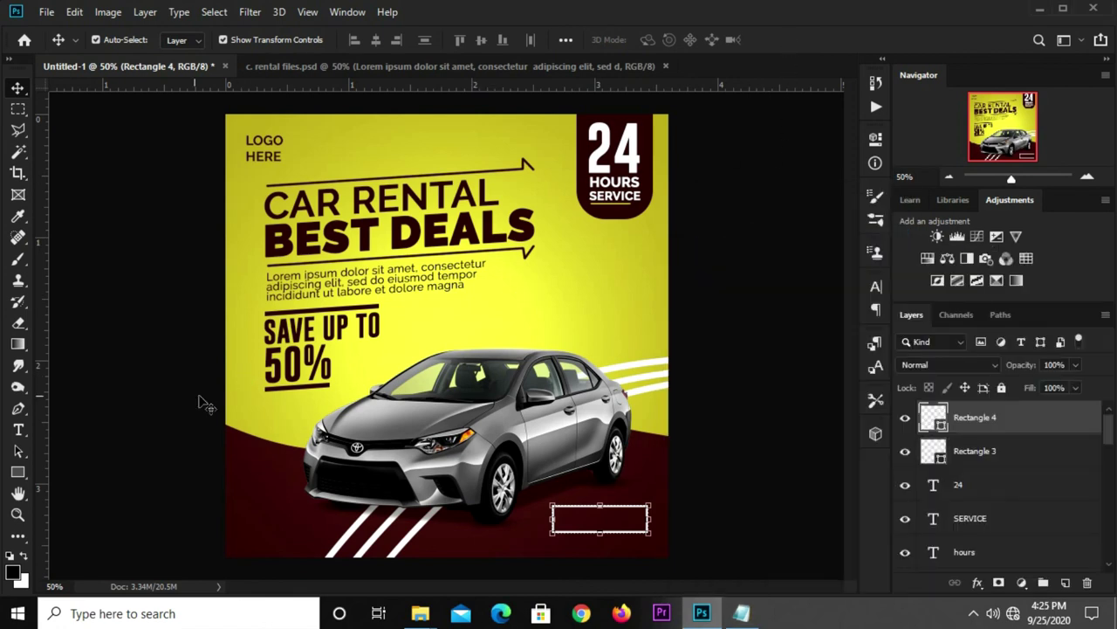
Type 'BOOK NOW!' in white (#ffffff) at the poster's lower left
click(21, 429)
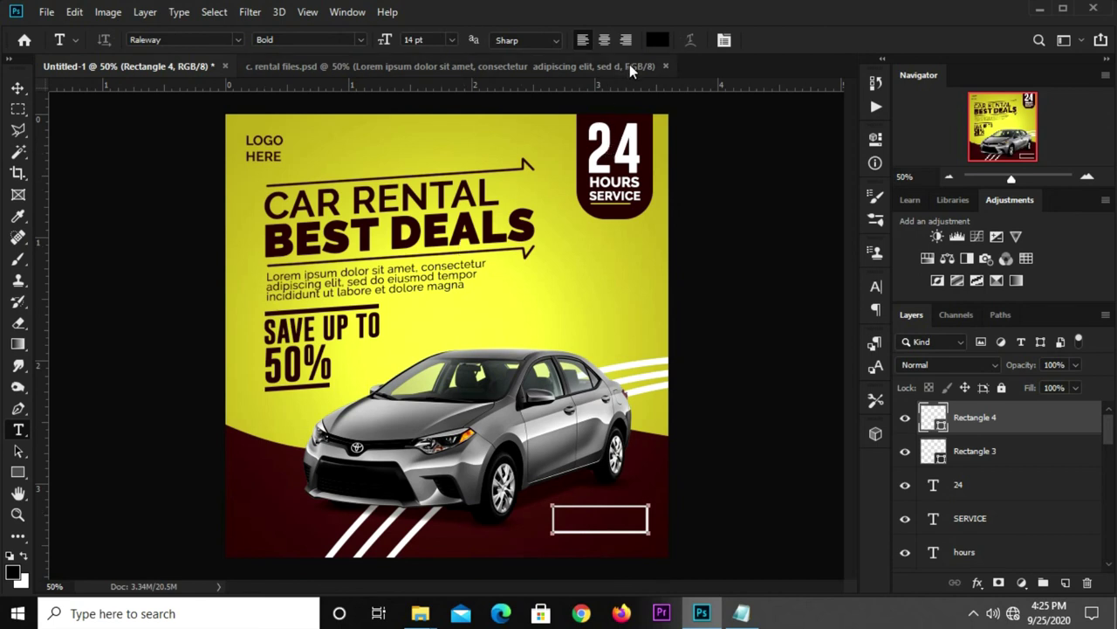
click(658, 40)
text(ffffff)
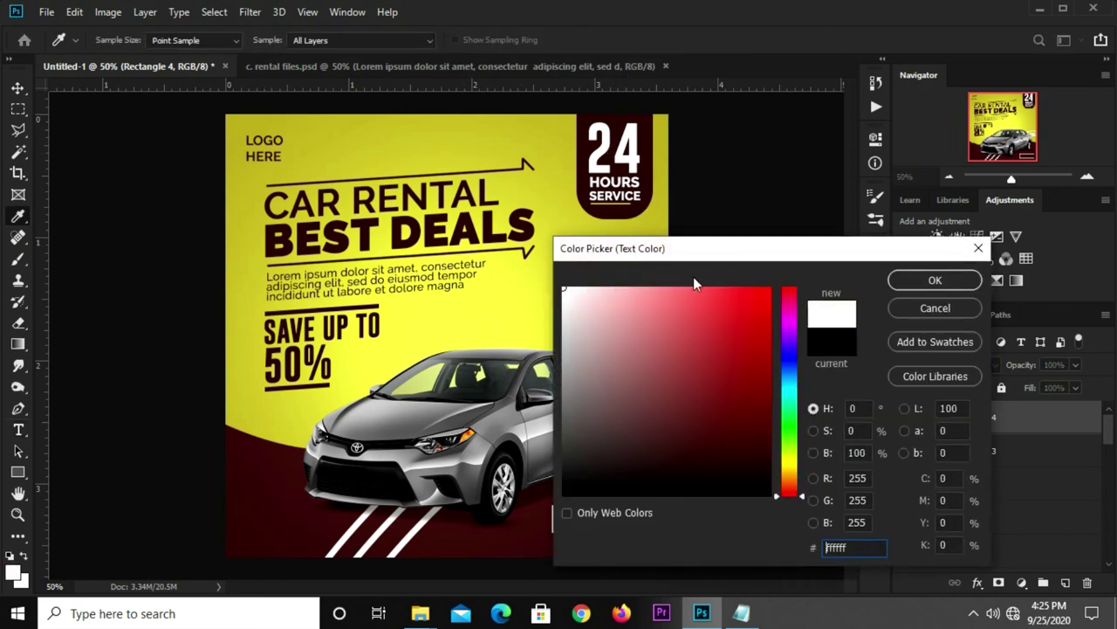
click(896, 280)
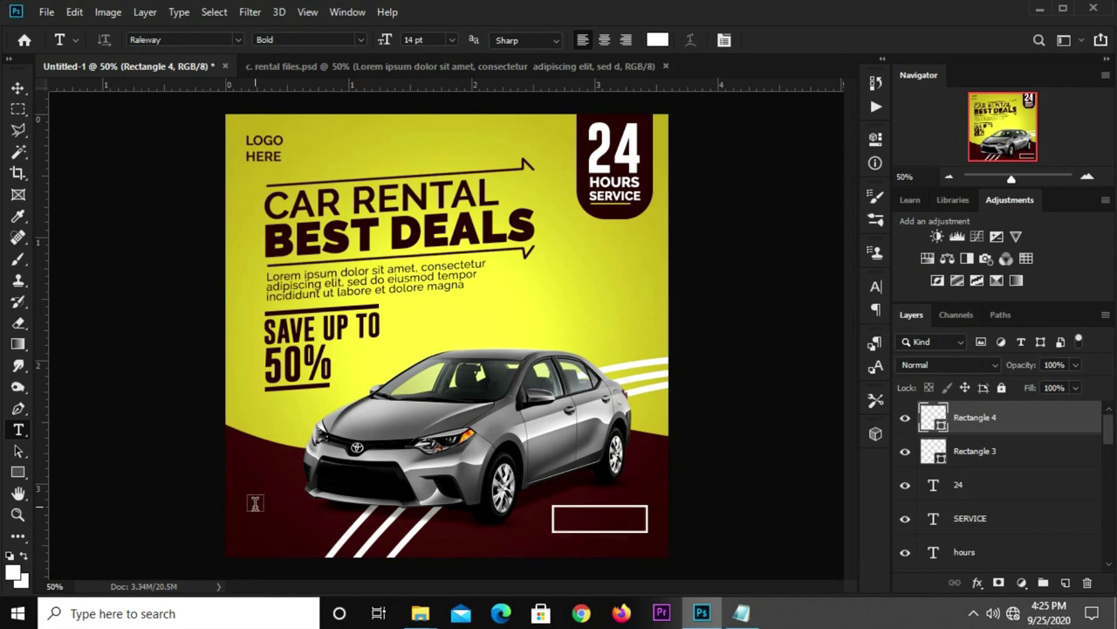
click(255, 500)
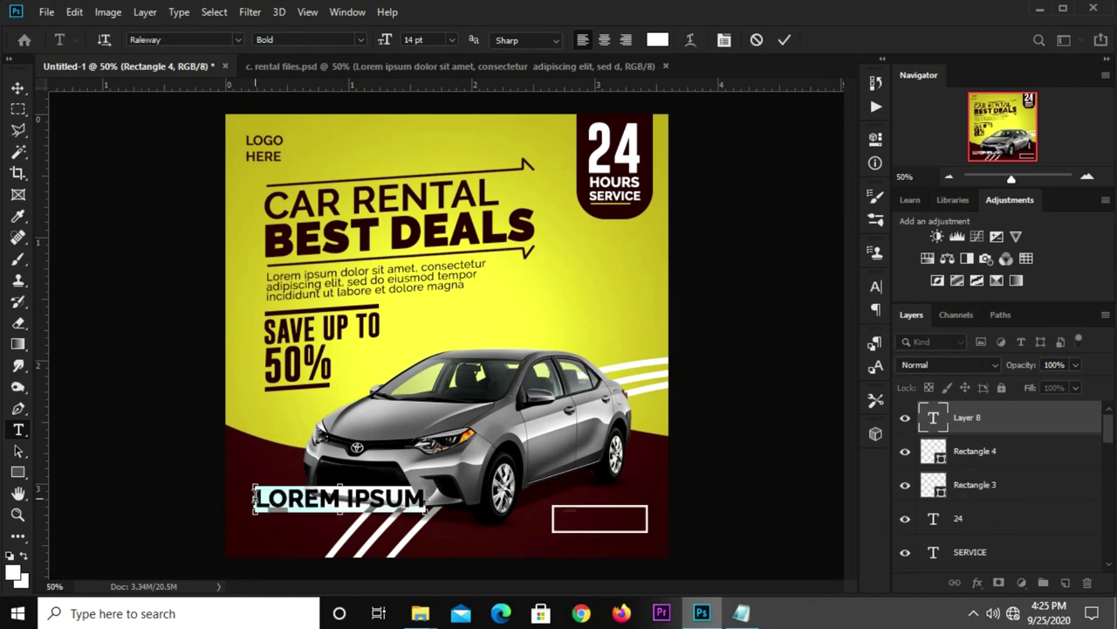
text(BOOK NOW!)
click(786, 40)
Shrink the BOOK NOW! text to fit inside the white outlined box, then select the box
key(v)
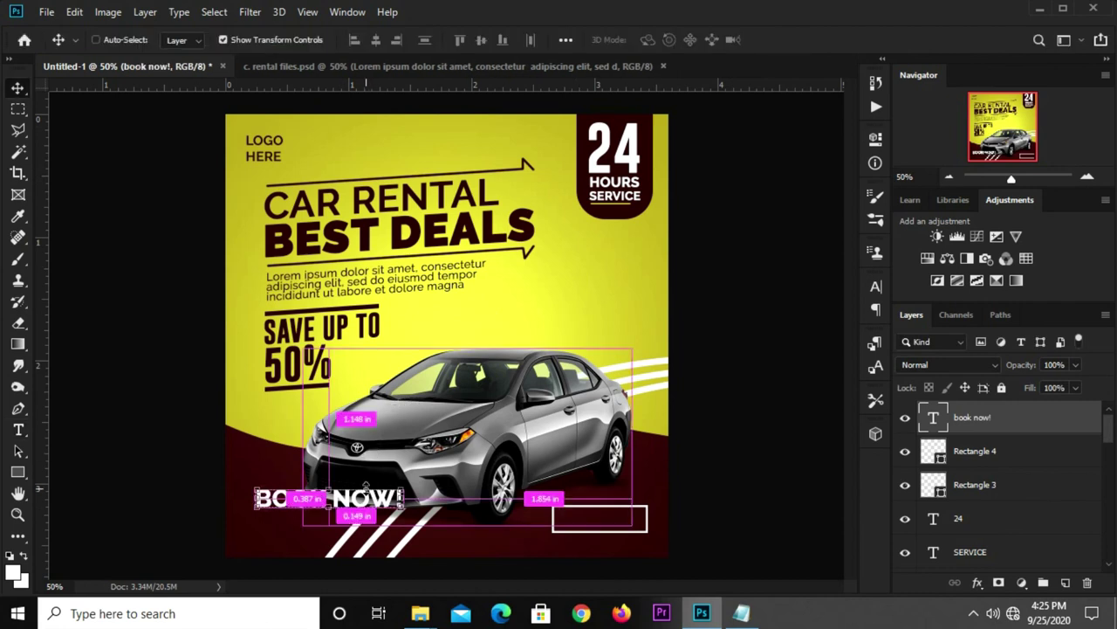
key(ctrl+t)
mouse_move(404, 489)
mouse_down()
mouse_move(335, 500)
mouse_move(609, 506)
mouse_move(625, 519)
mouse_up()
key(Return)
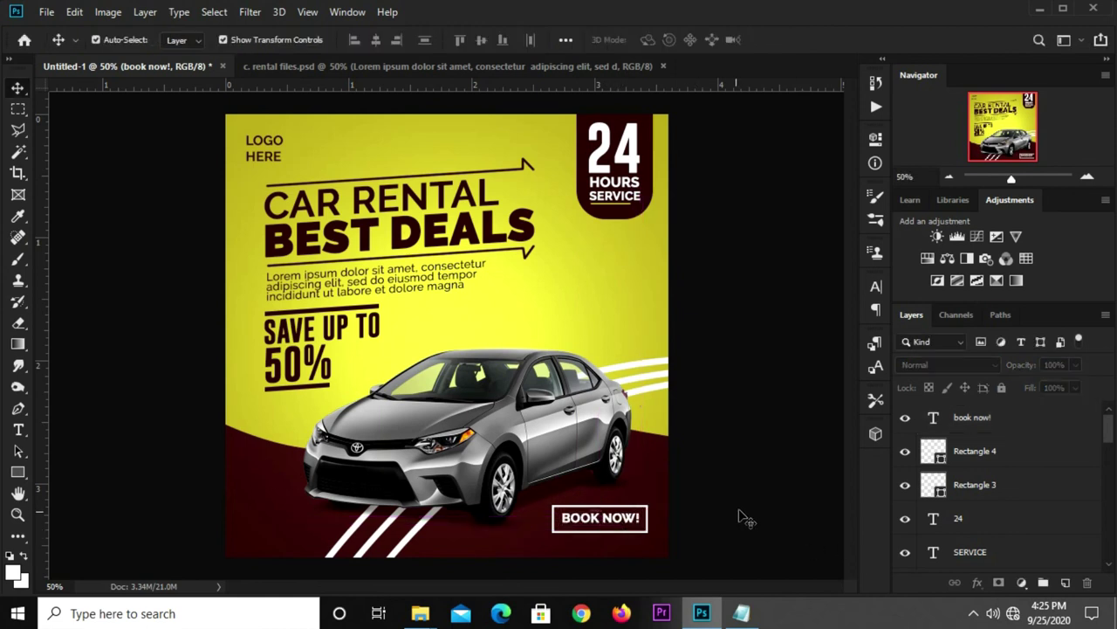
click(739, 518)
click(608, 535)
Resize the outline box's bottom and right edges to hug the BOOK NOW! text
key(ctrl+t)
drag(611, 533, 612, 526)
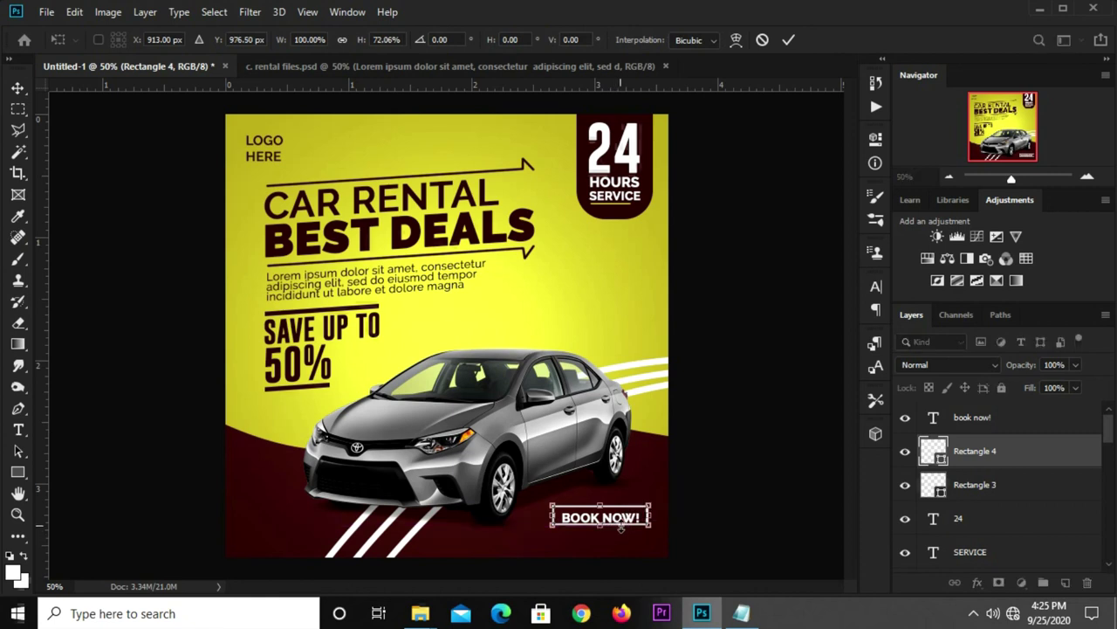
scroll(611, 533, up, 1)
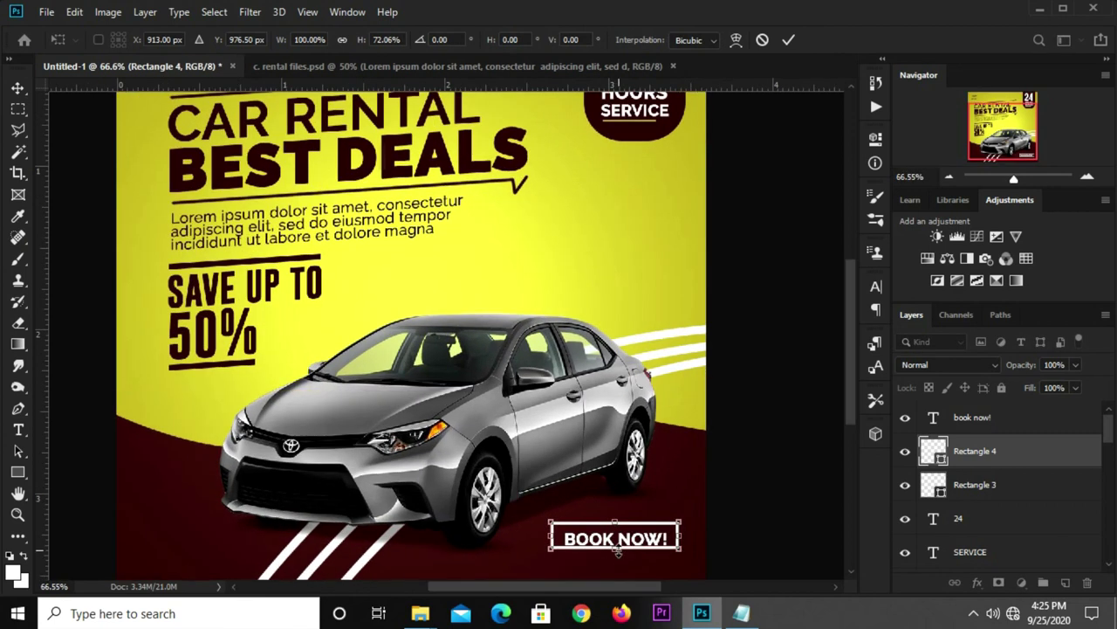
drag(618, 548, 620, 559)
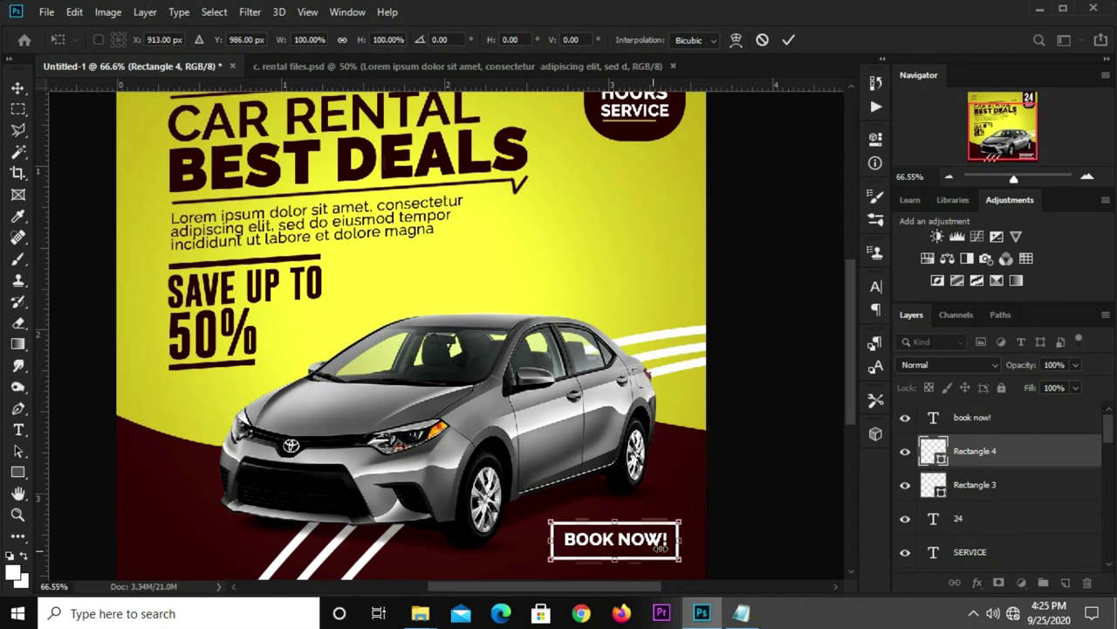
scroll(625, 560, up, 3)
drag(625, 560, 627, 556)
drag(703, 526, 692, 529)
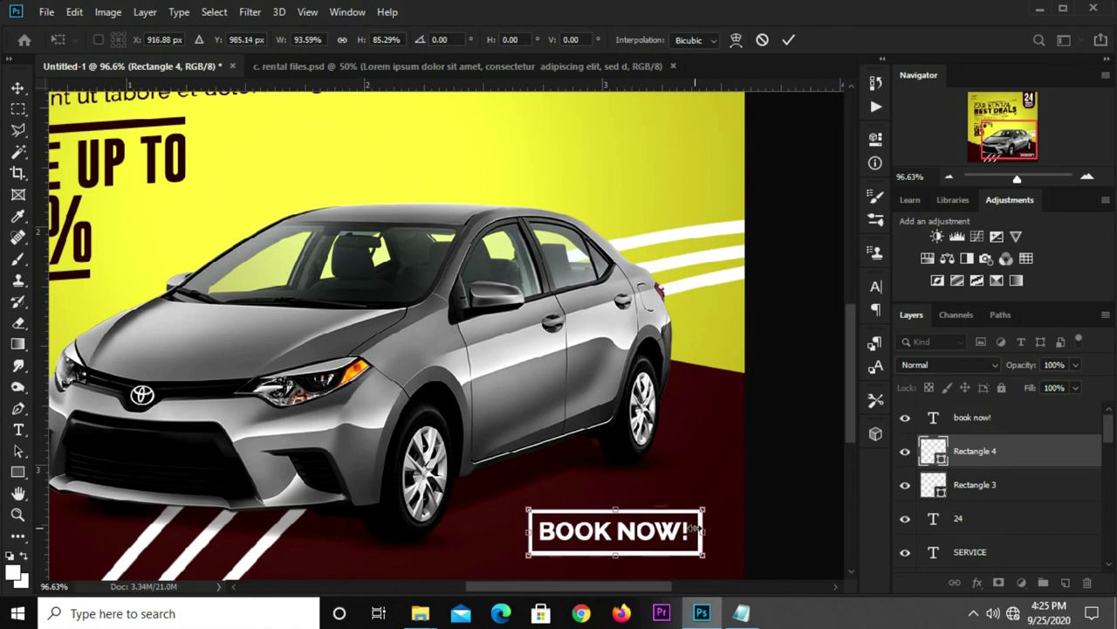
key(Return)
Check the outline box's fit and zoom out to view the whole poster
click(743, 495)
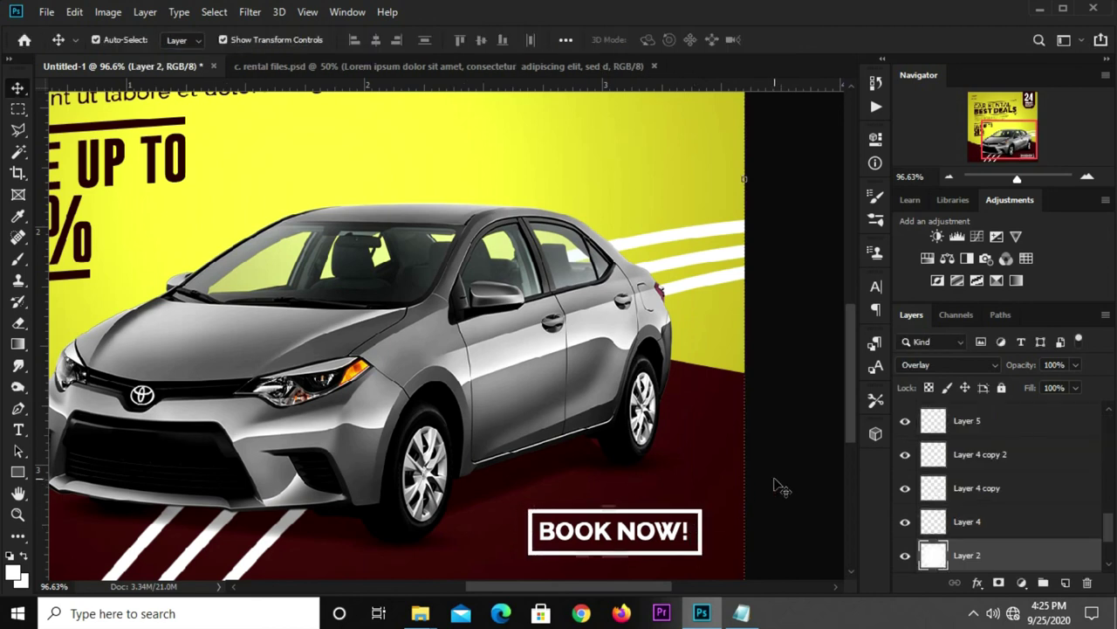
click(779, 486)
click(701, 541)
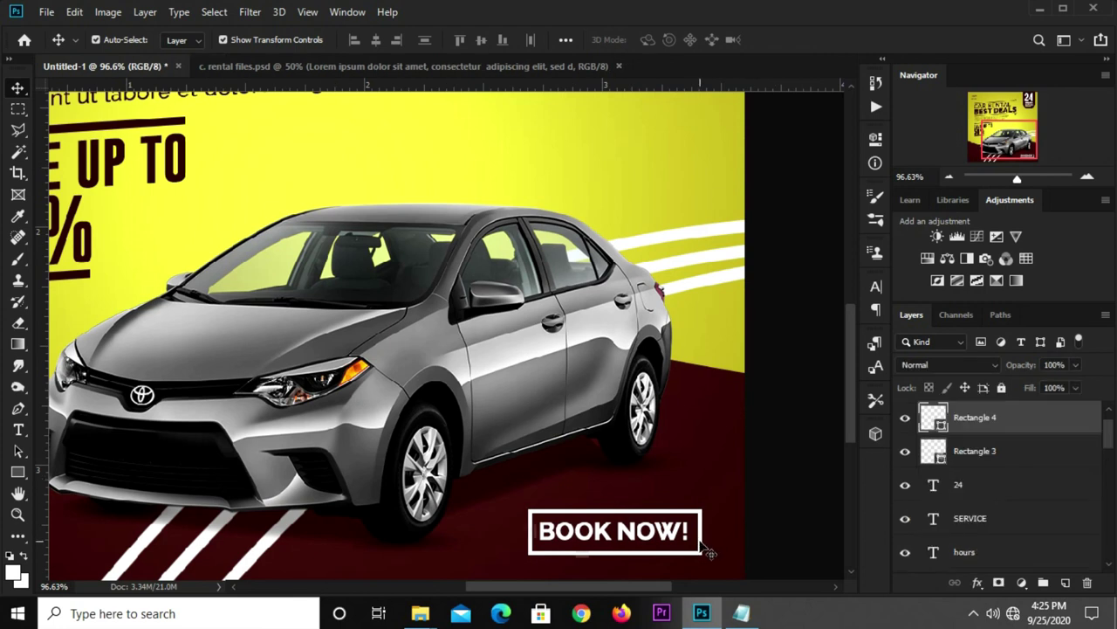
key(ctrl+0)
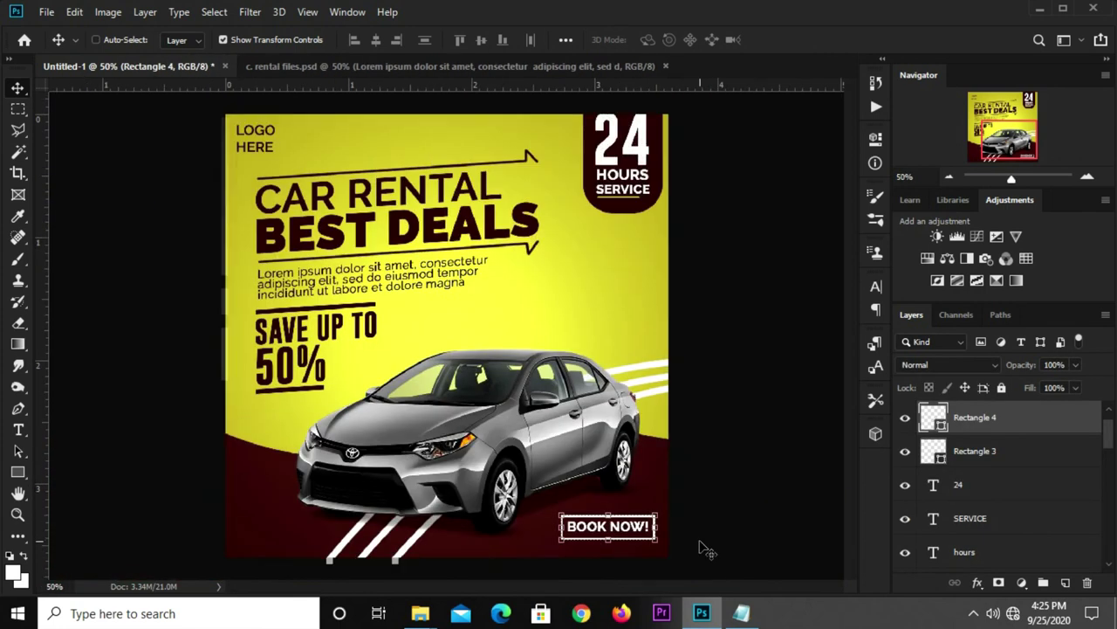
click(709, 432)
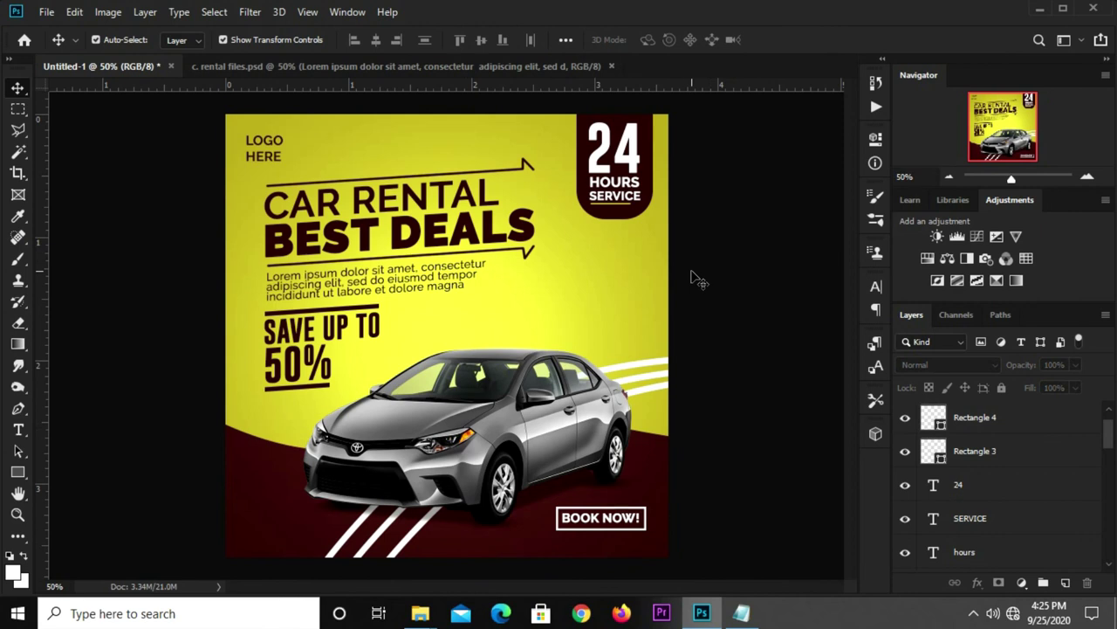
click(742, 613)
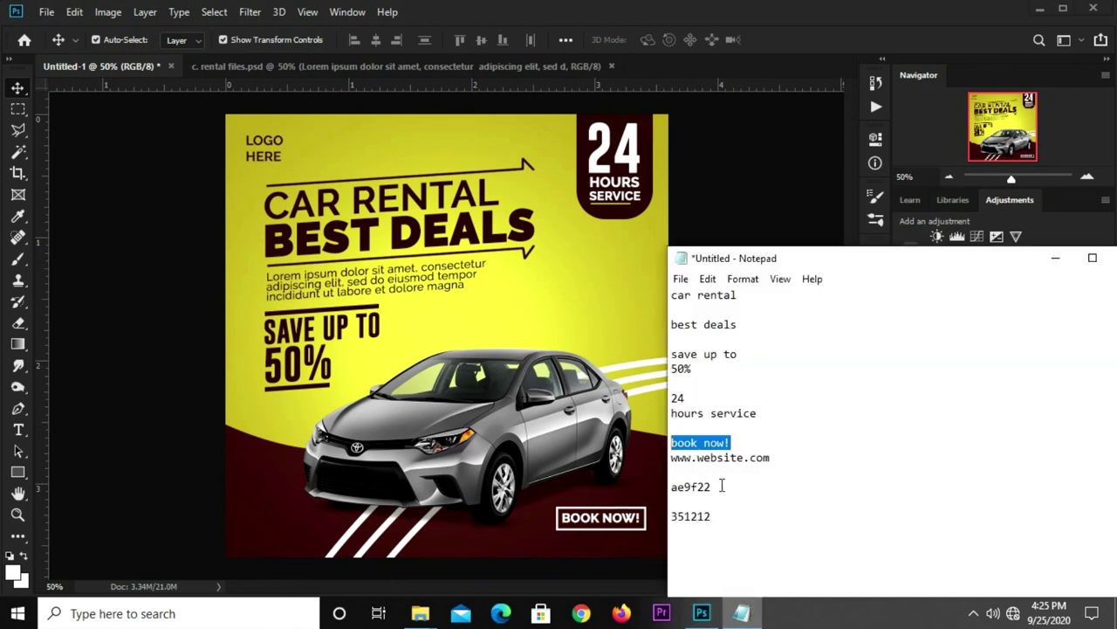
drag(790, 456, 680, 461)
right_click(674, 458)
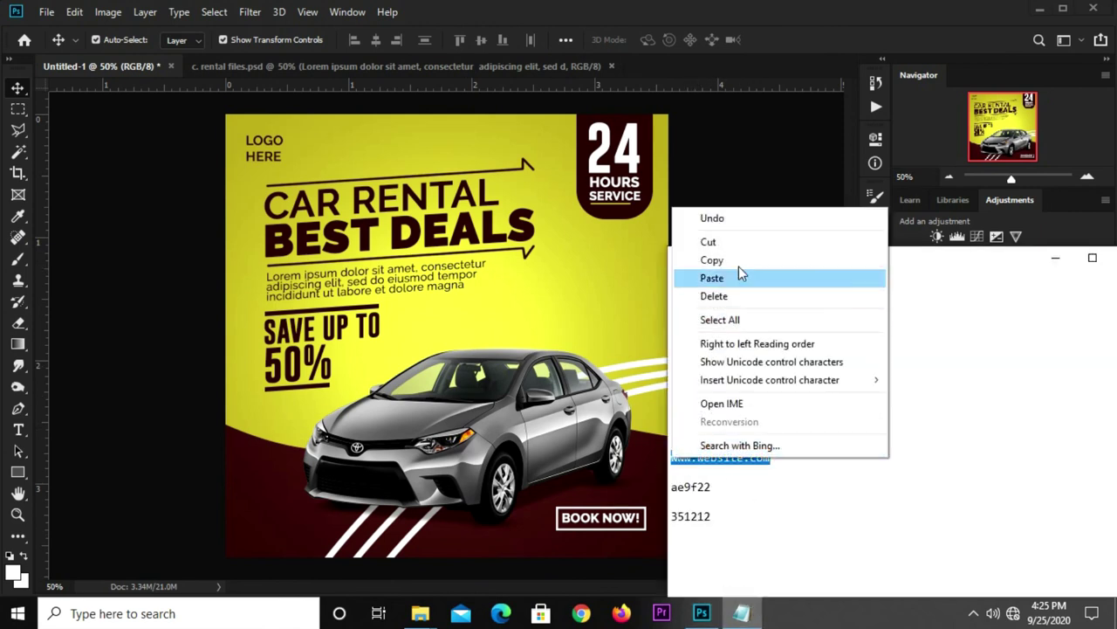
click(713, 261)
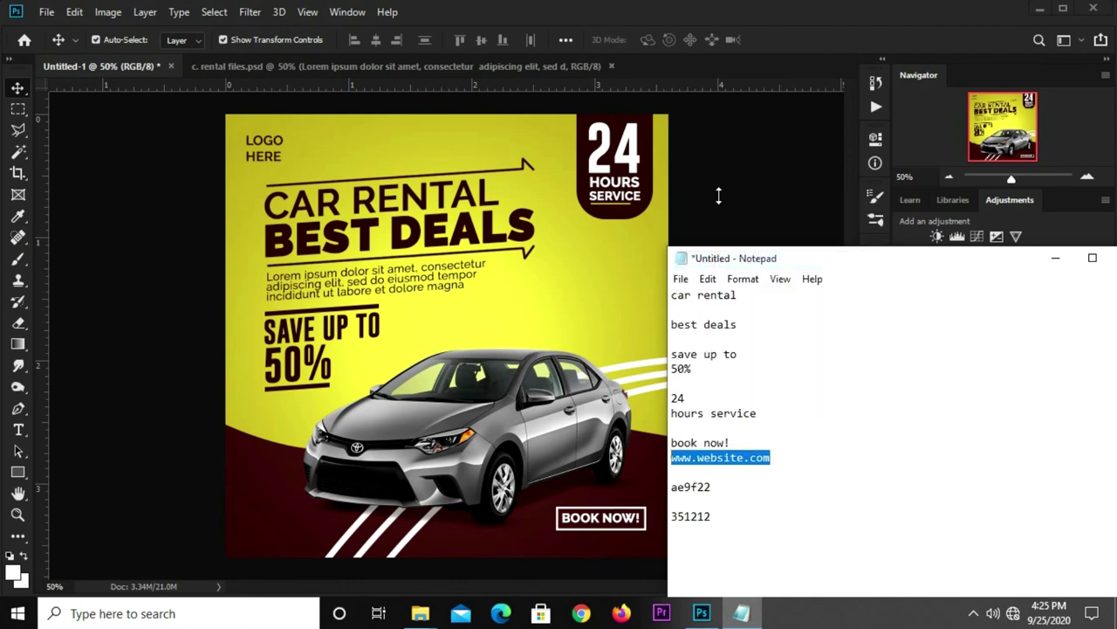
click(718, 195)
click(613, 524)
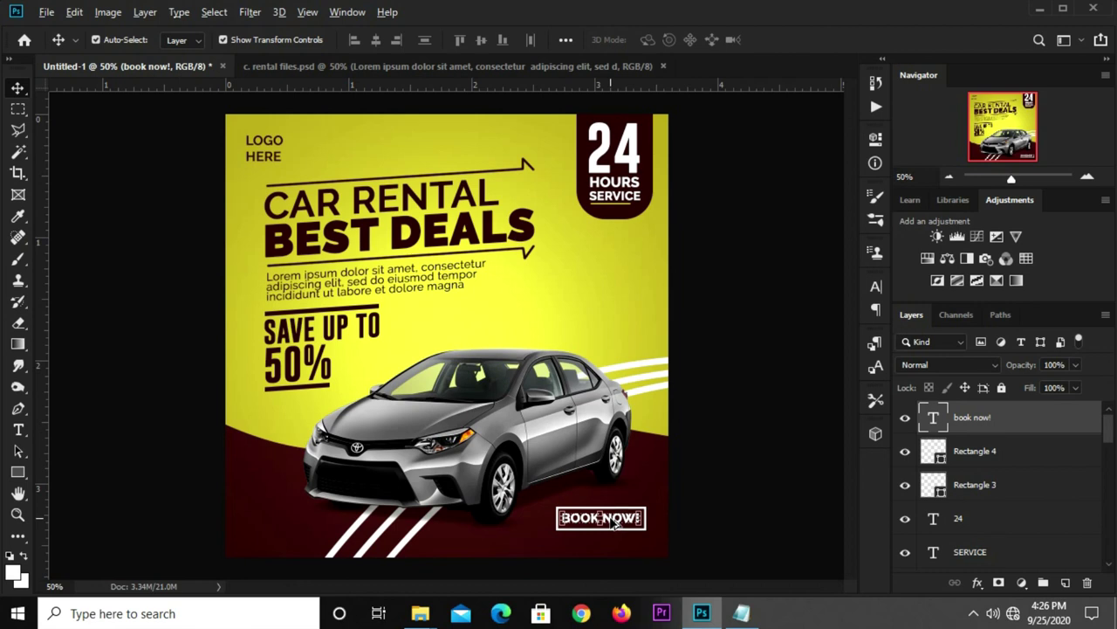
Duplicate the BOOK NOW! text below the box and retype it as the capitalised website address
drag(613, 524, 611, 545)
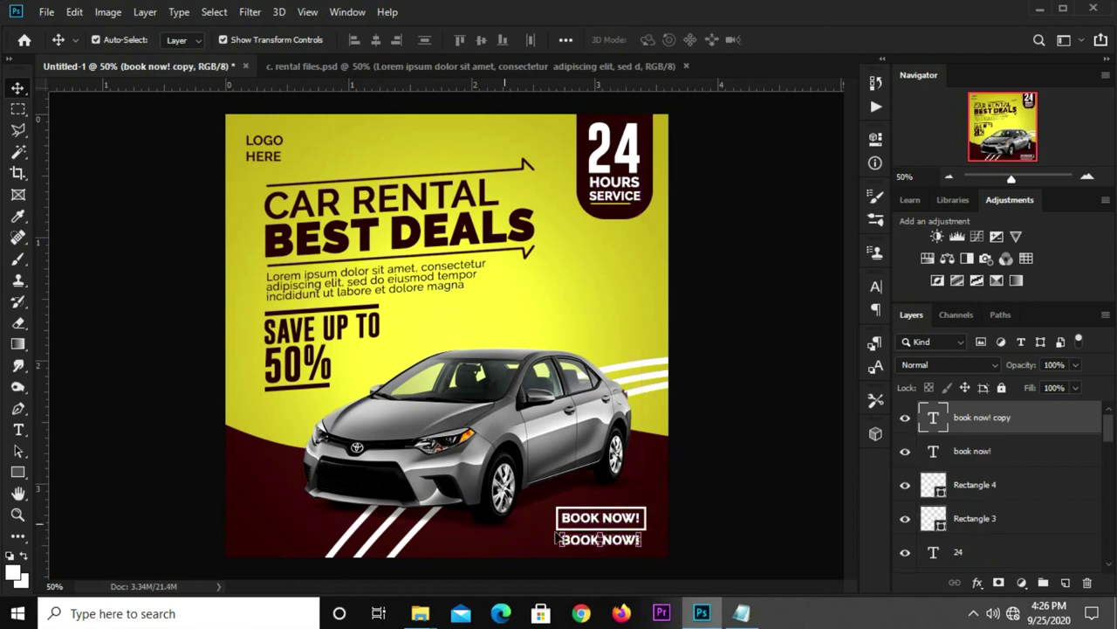
click(17, 430)
click(580, 539)
text(WWW.WEBSITE.C)
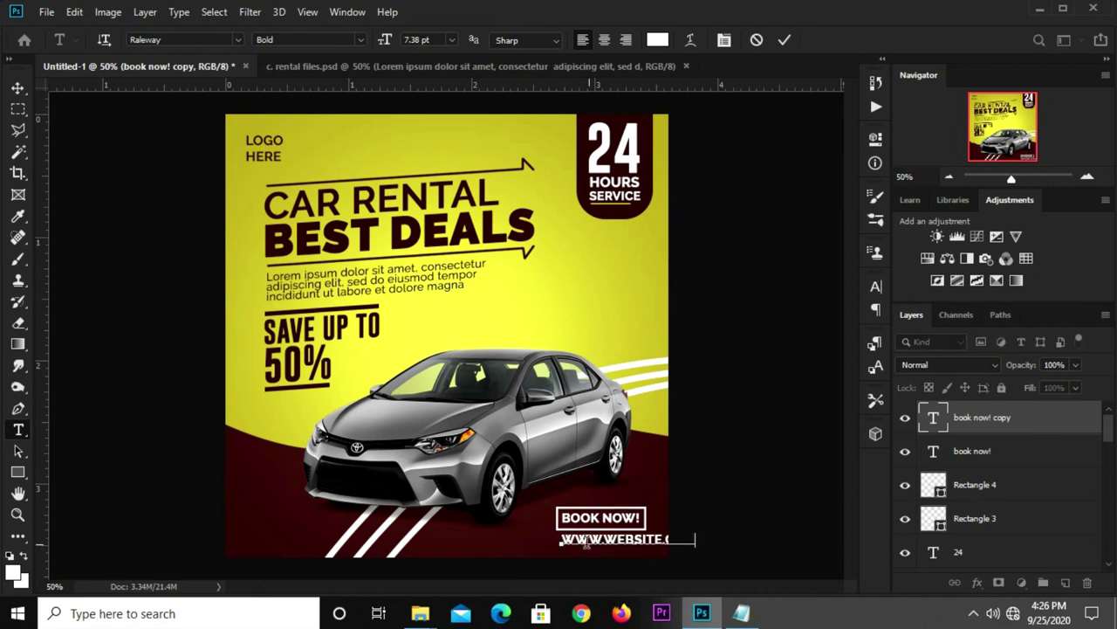
click(698, 318)
key(v)
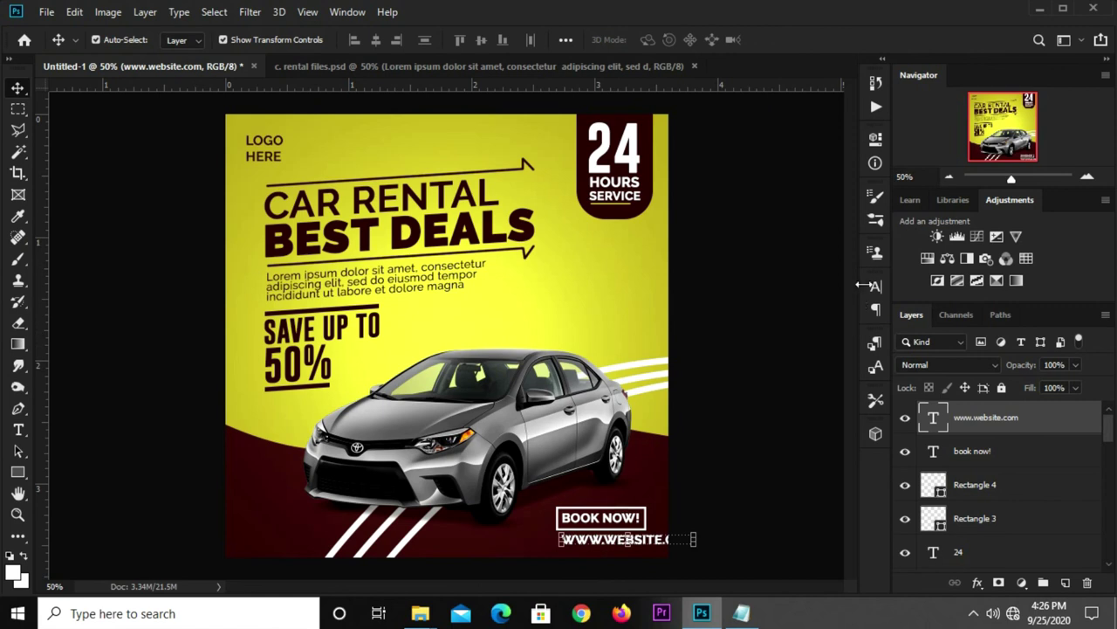
click(874, 288)
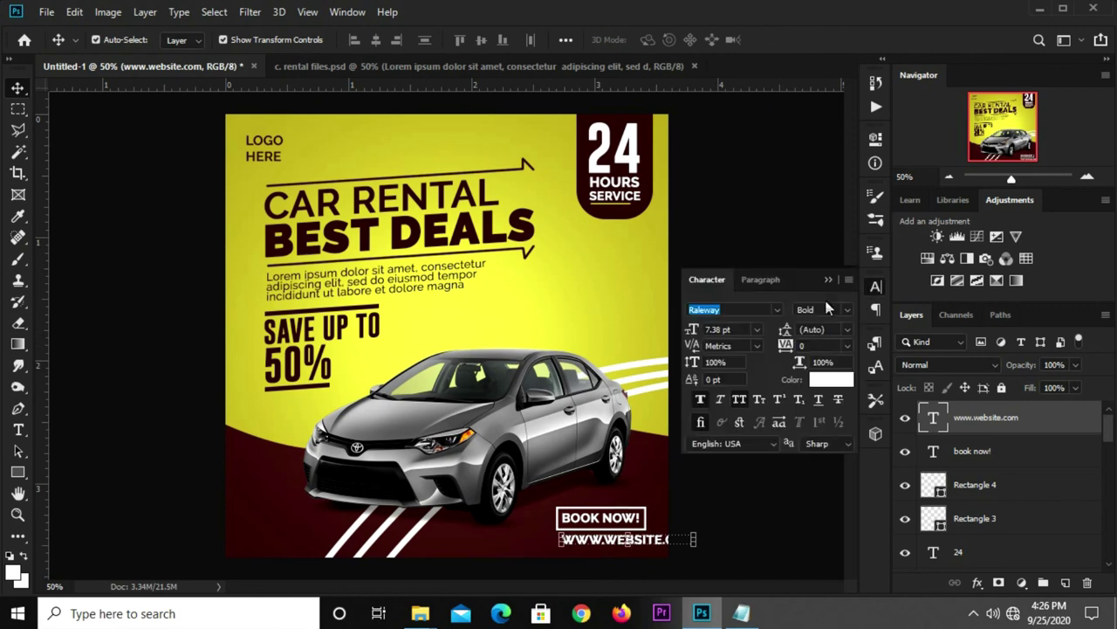
click(739, 401)
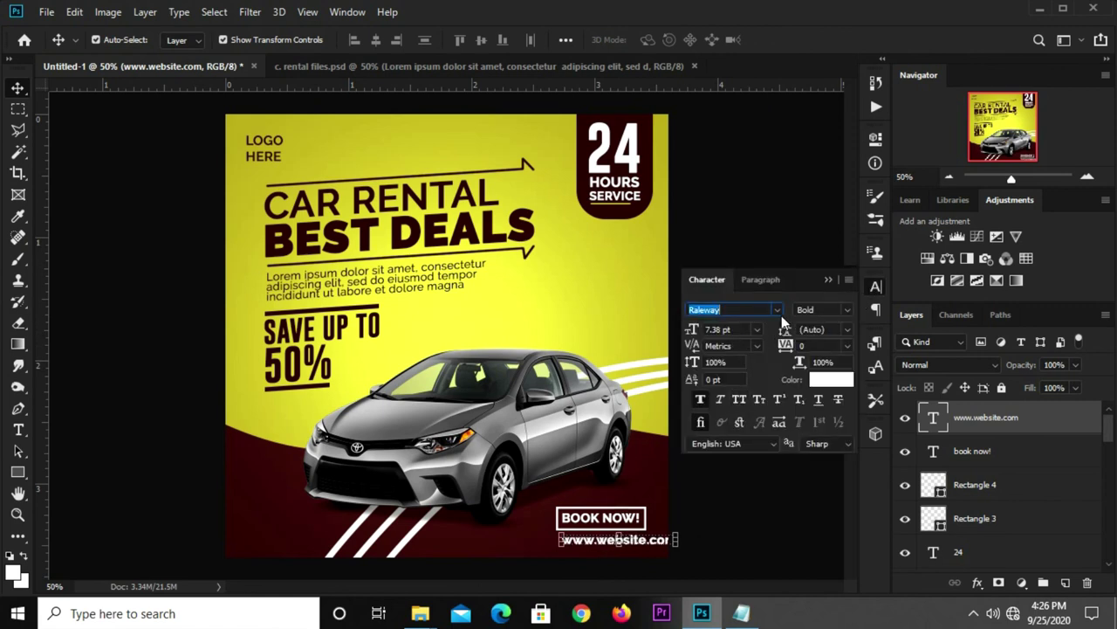
click(742, 472)
key(ctrl+z)
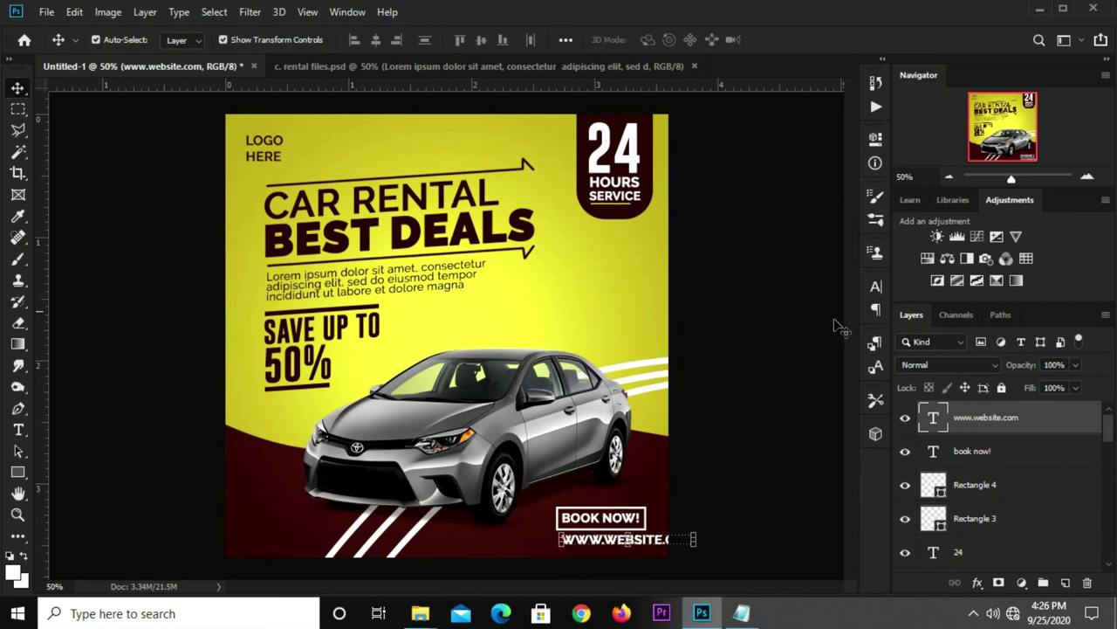
click(876, 286)
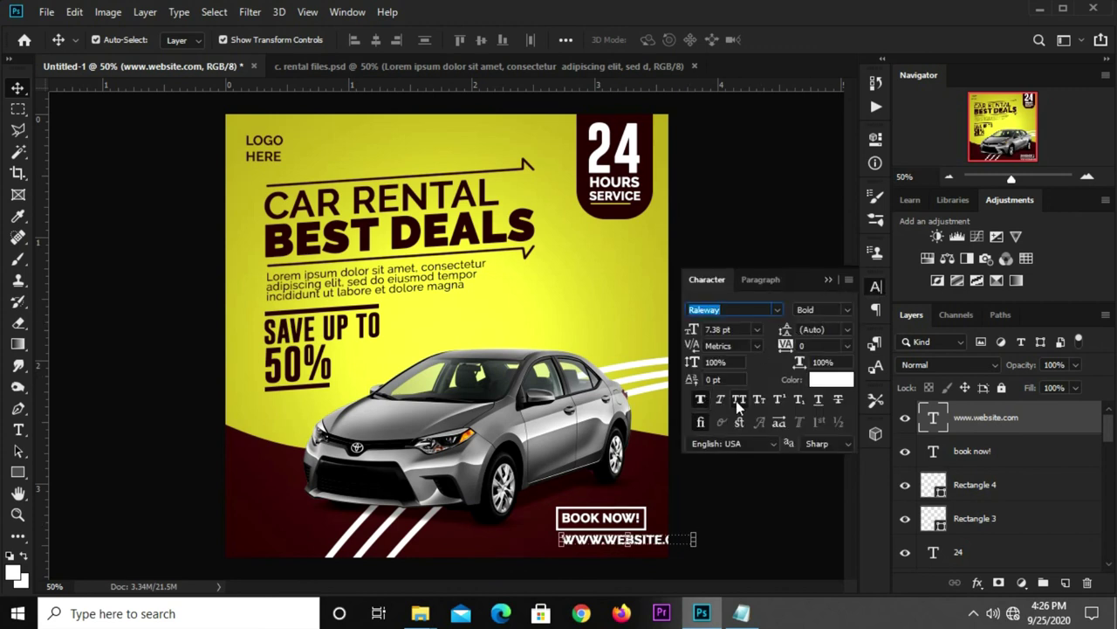
click(740, 399)
click(827, 281)
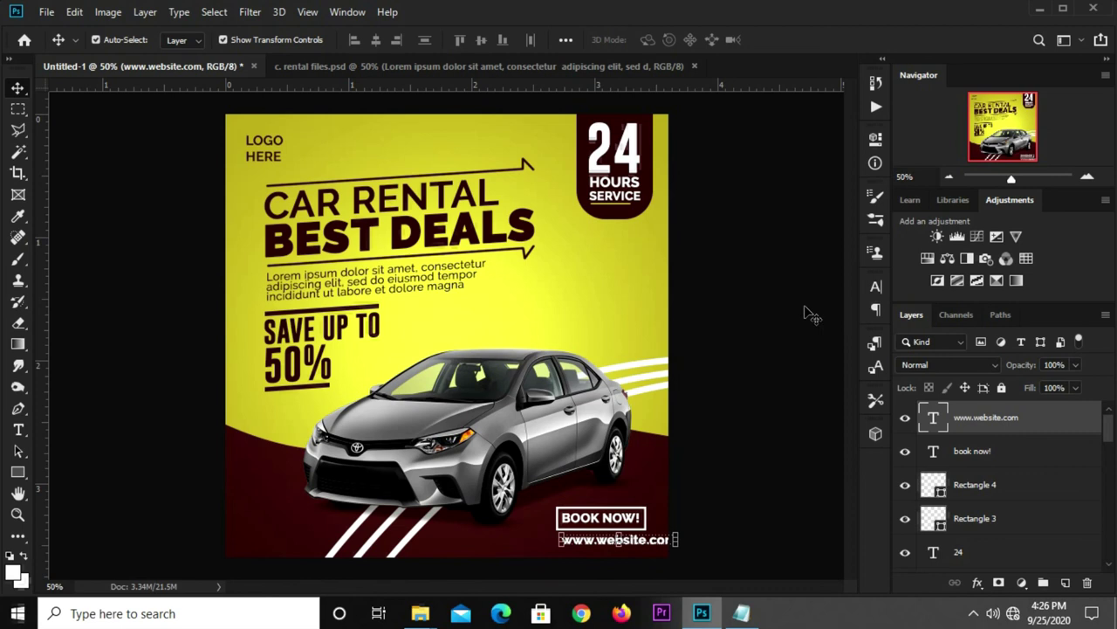
Scale the website text down to about 70% and centre it beneath the button
key(ctrl+t)
drag(676, 532, 655, 539)
key(Return)
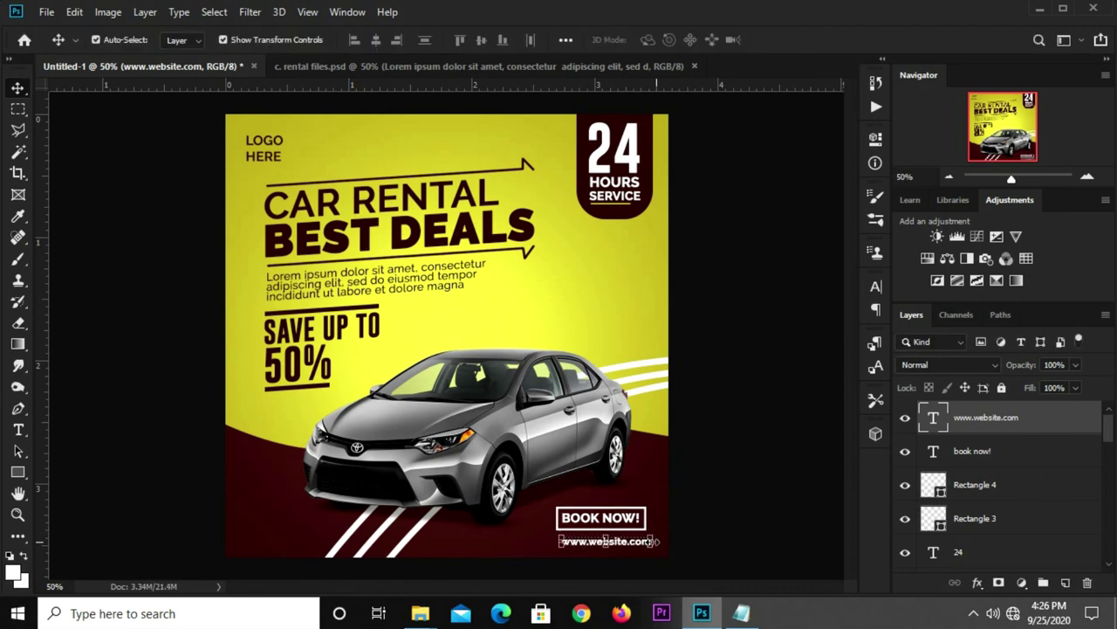
drag(644, 543, 639, 541)
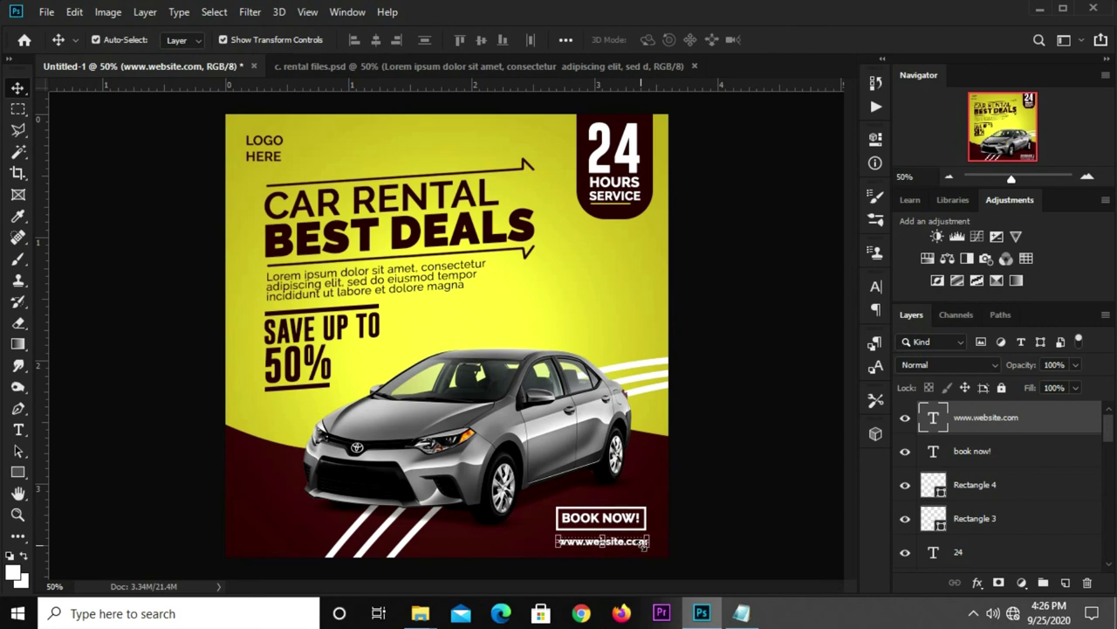
click(736, 495)
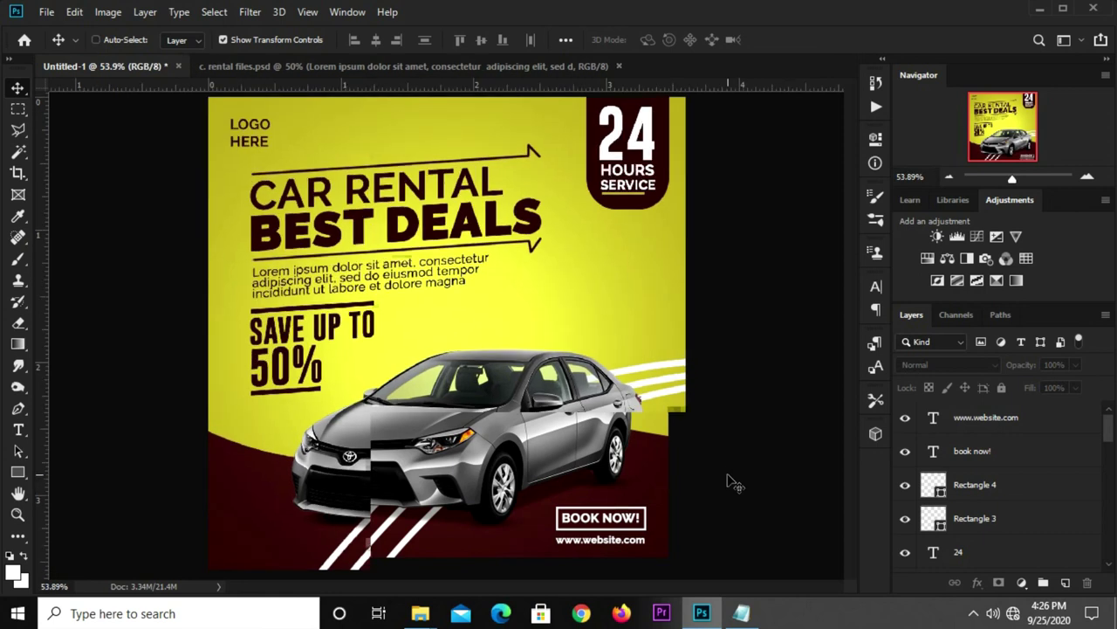
key(ctrl+plus)
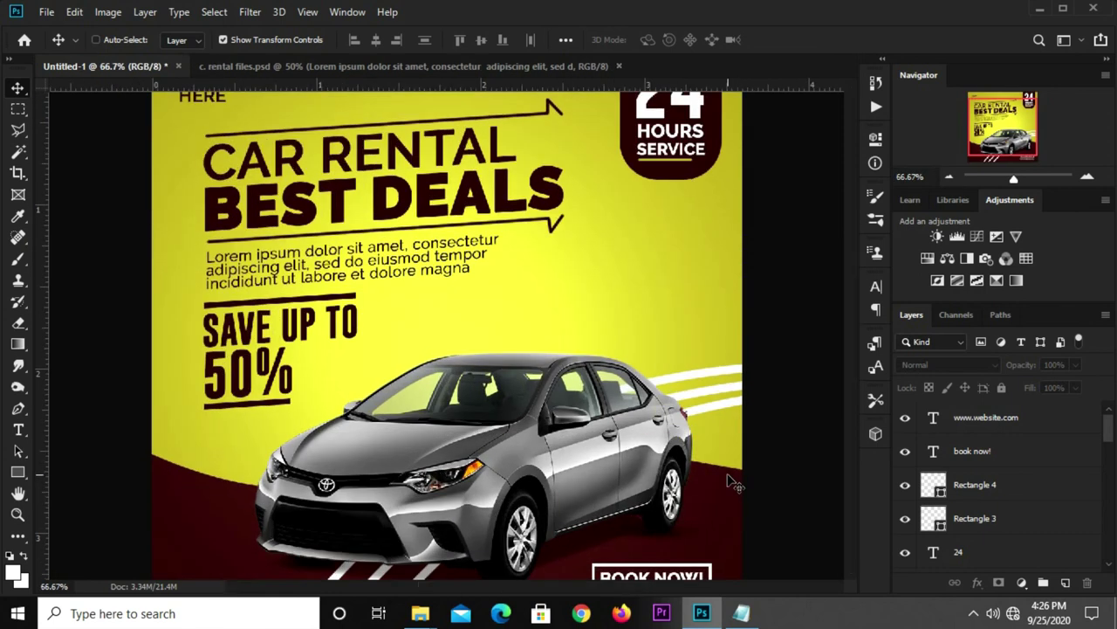
key(ctrl+minus)
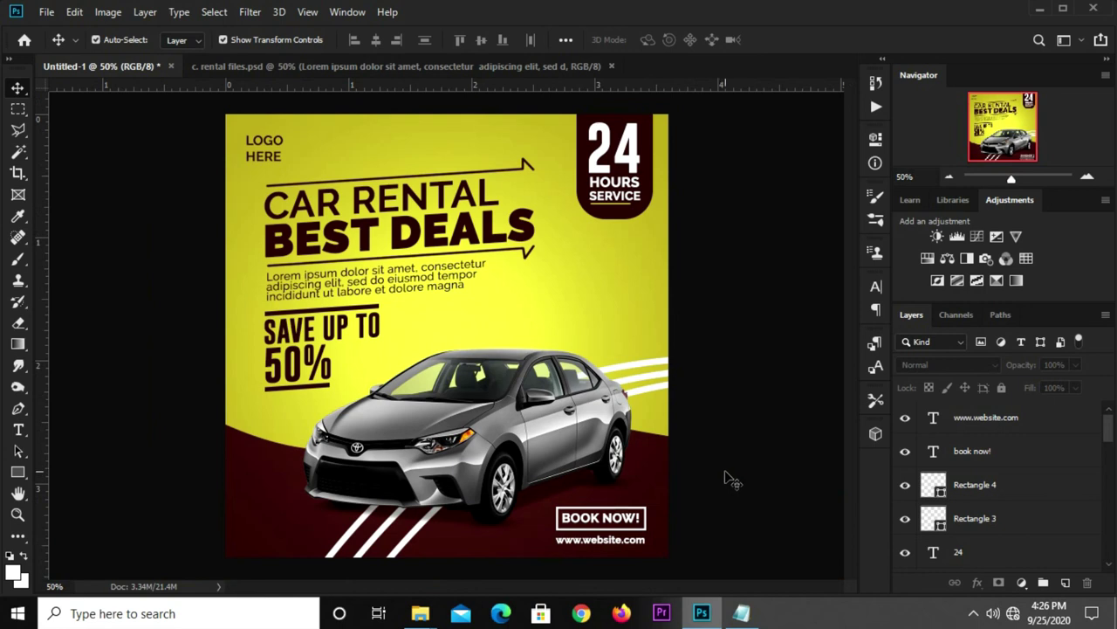